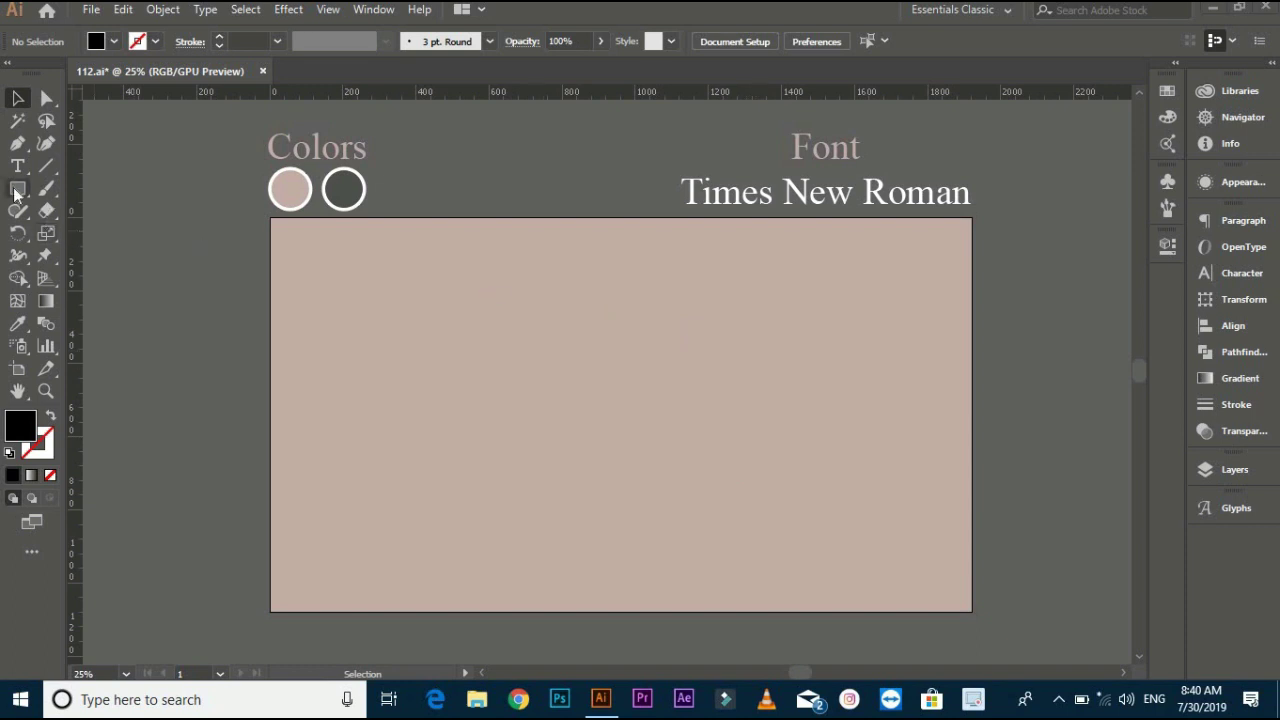
Draw a square about 410 px wide on the artboard, filled with the dark grey sample colour and without a stroke
left_click_drag(16, 193, 80, 186)
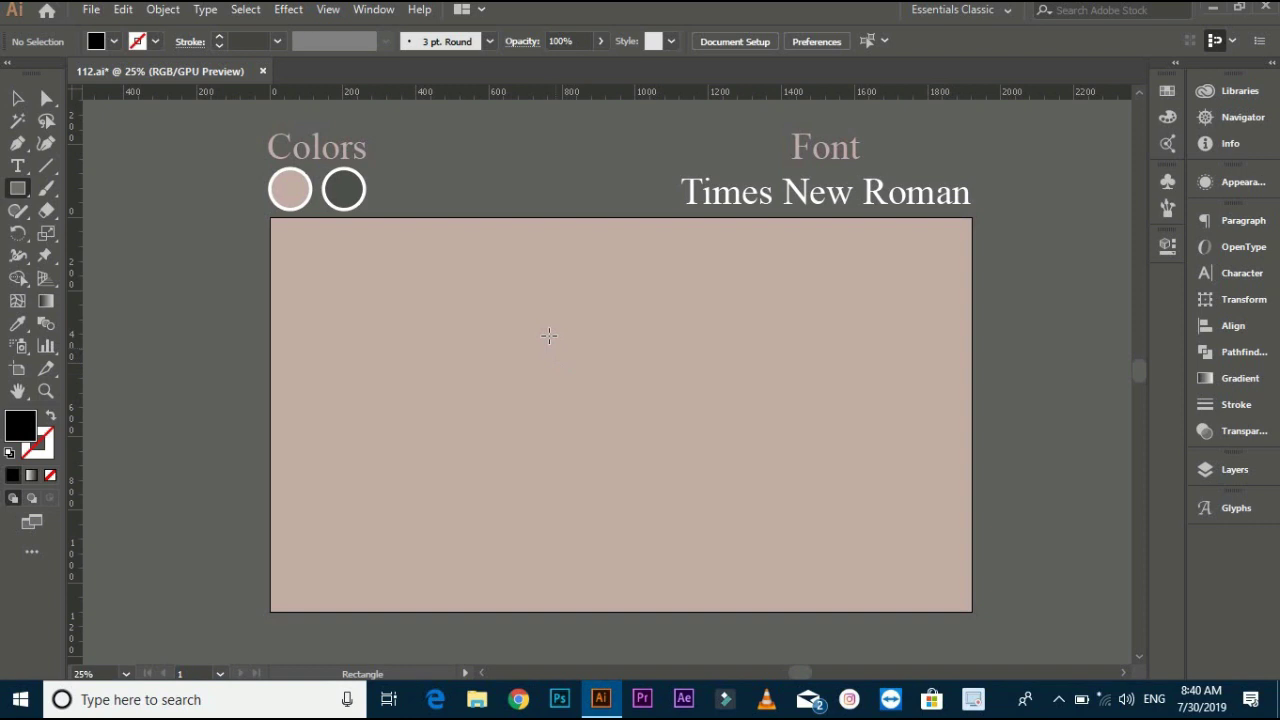
left_click_drag(610, 381, 687, 443)
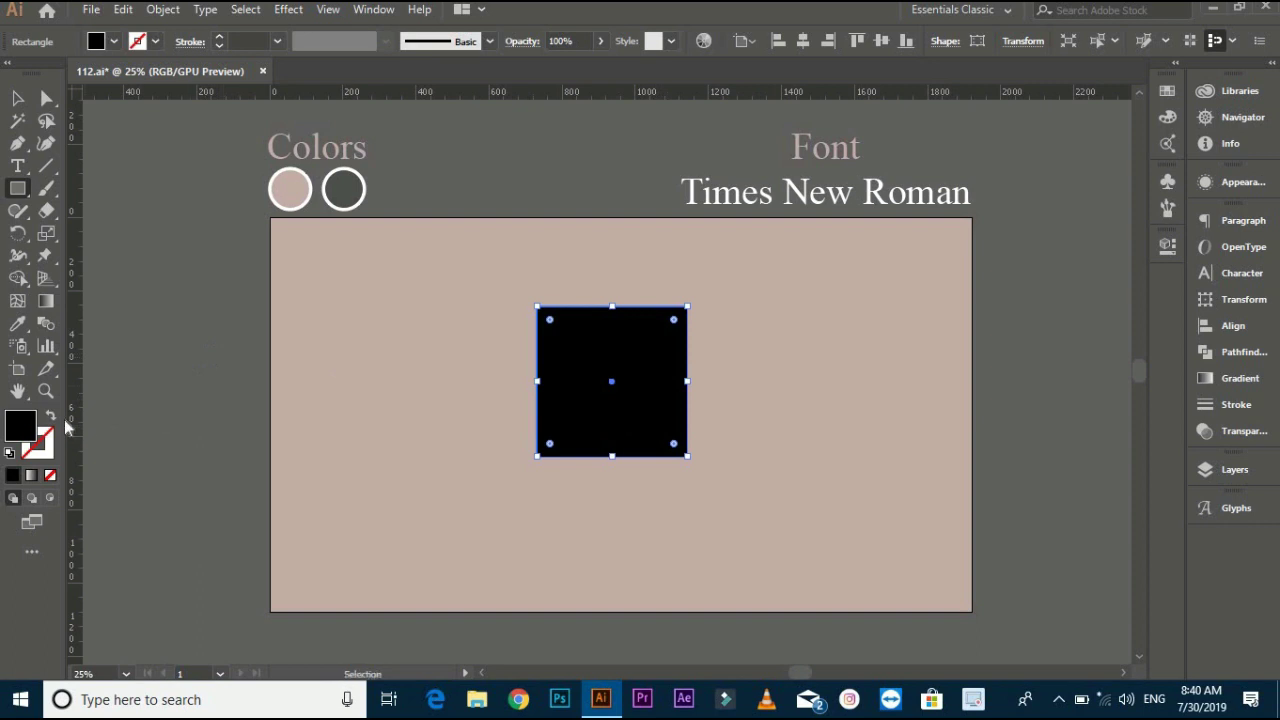
left_click(12, 330)
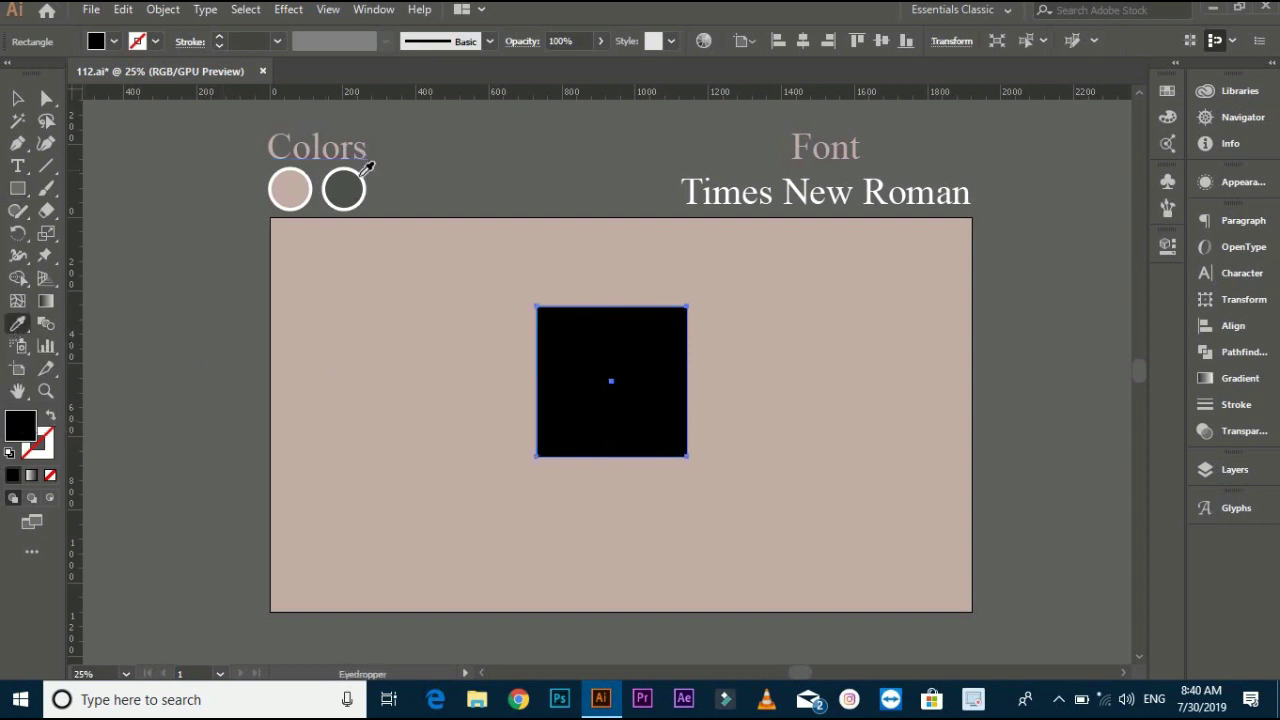
left_click(358, 178)
left_click(17, 97)
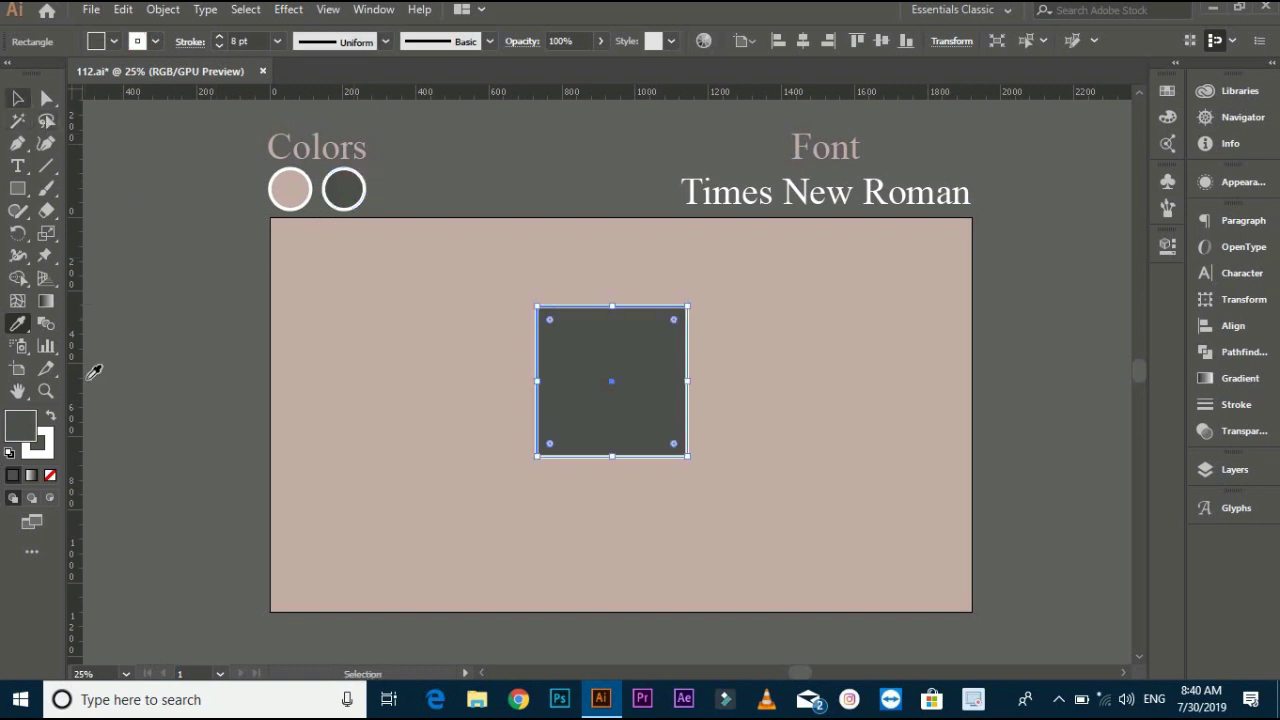
left_click(48, 476)
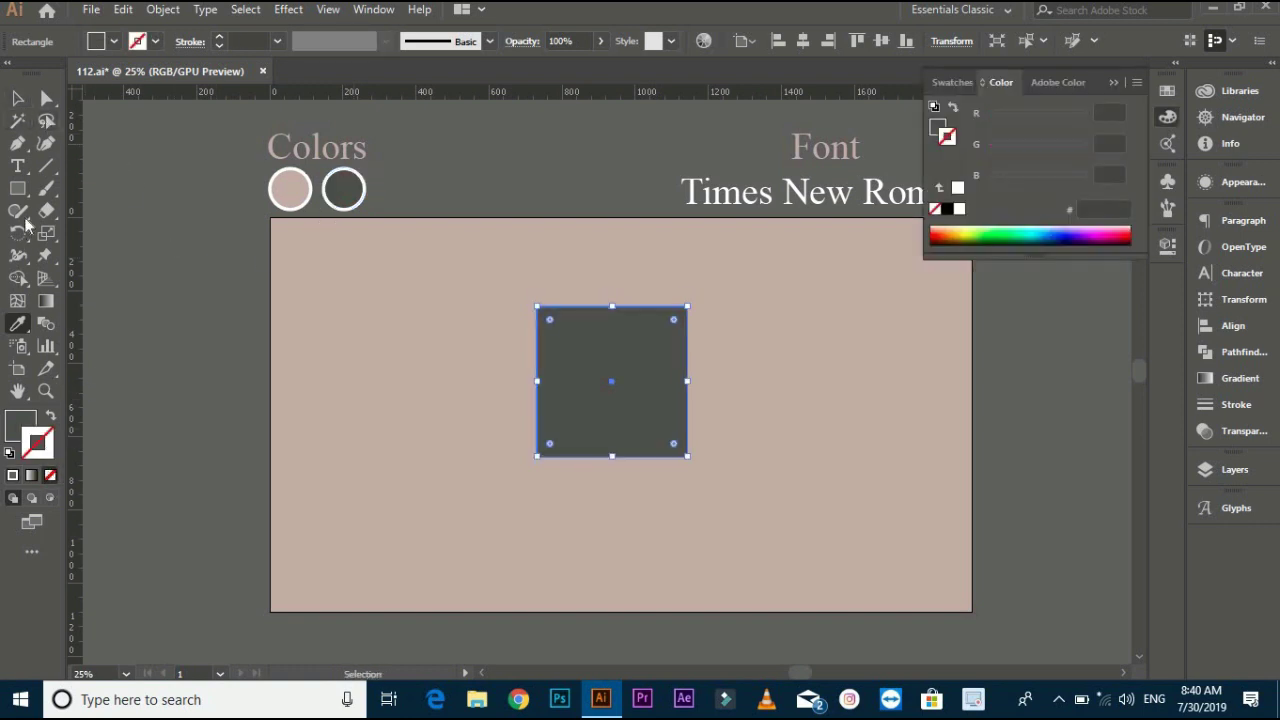
left_click(689, 437)
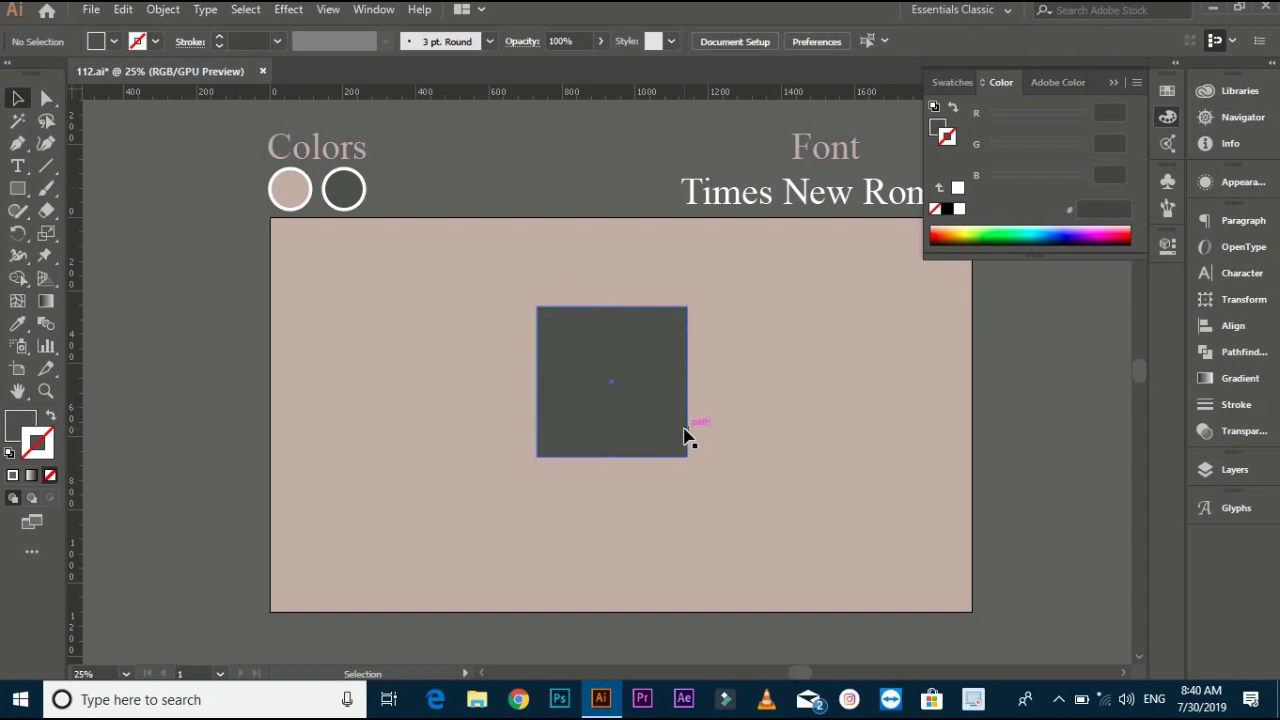
Round only the two upper corners of the square to a radius of about 59 px
scroll(689, 437, "up", 1)
left_click(645, 355)
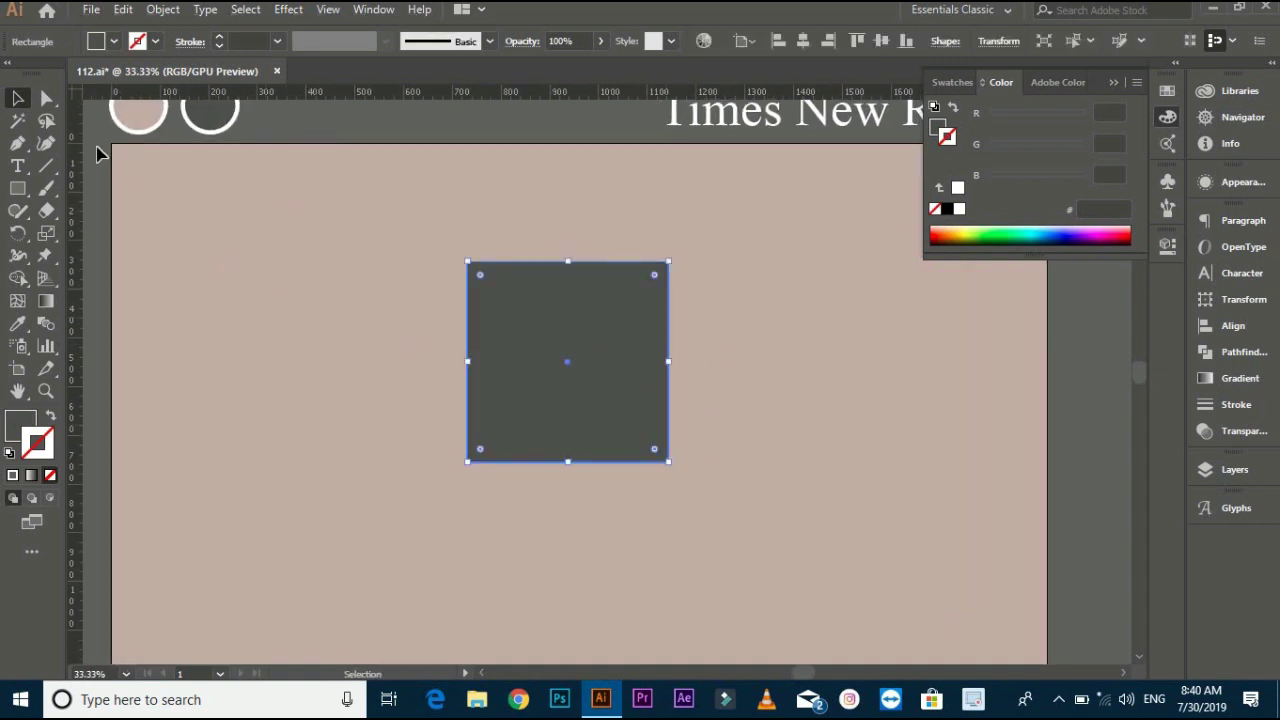
left_click(47, 100)
left_click_drag(406, 223, 498, 256)
left_click_drag(707, 284, 643, 289)
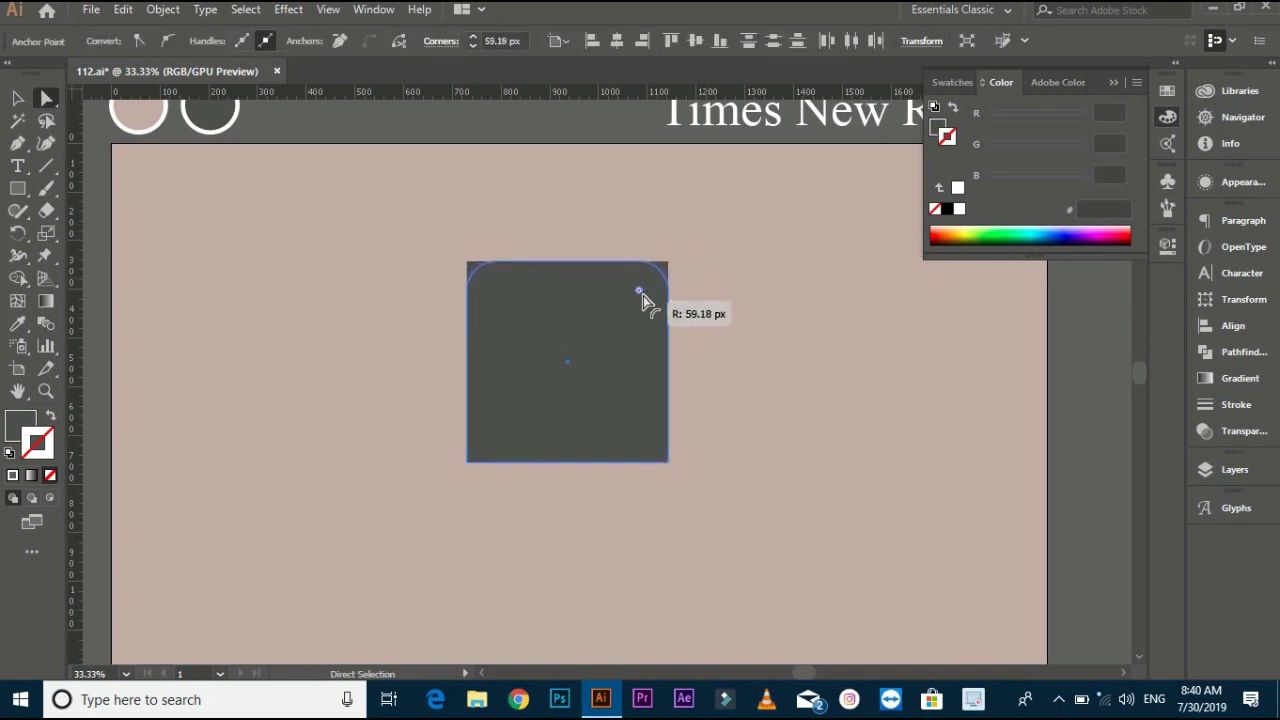
left_click(582, 218)
Draw a dark grey circle about 218 px in diameter to the left of the rounded square
left_click(566, 358)
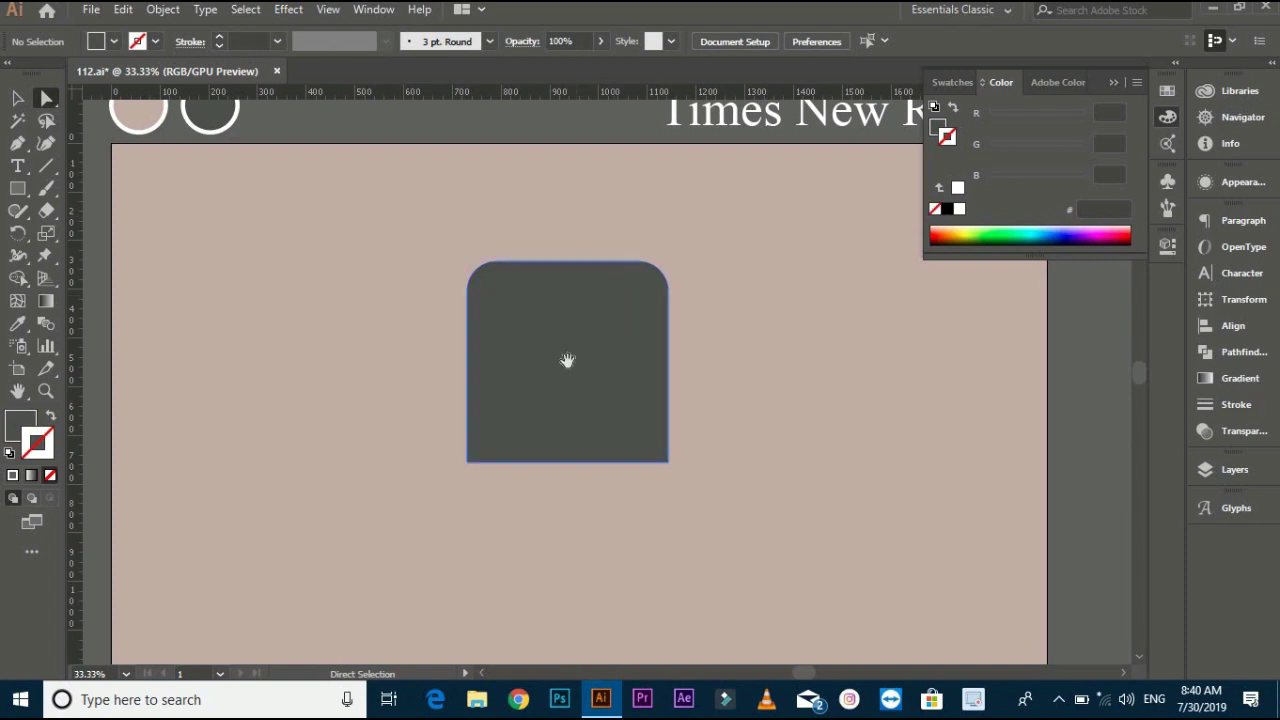
scroll(564, 345, "down", 2)
scroll(561, 352, "up", 1)
left_click_drag(561, 352, 542, 406)
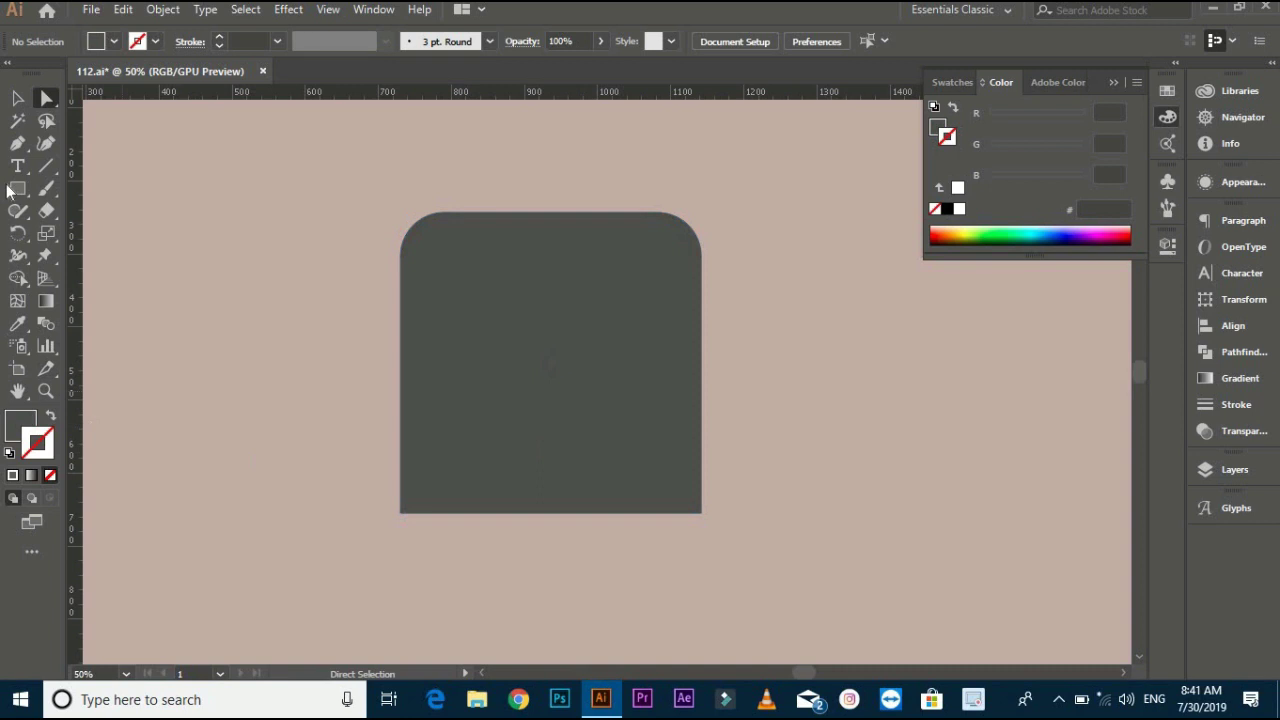
left_click_drag(10, 190, 90, 232)
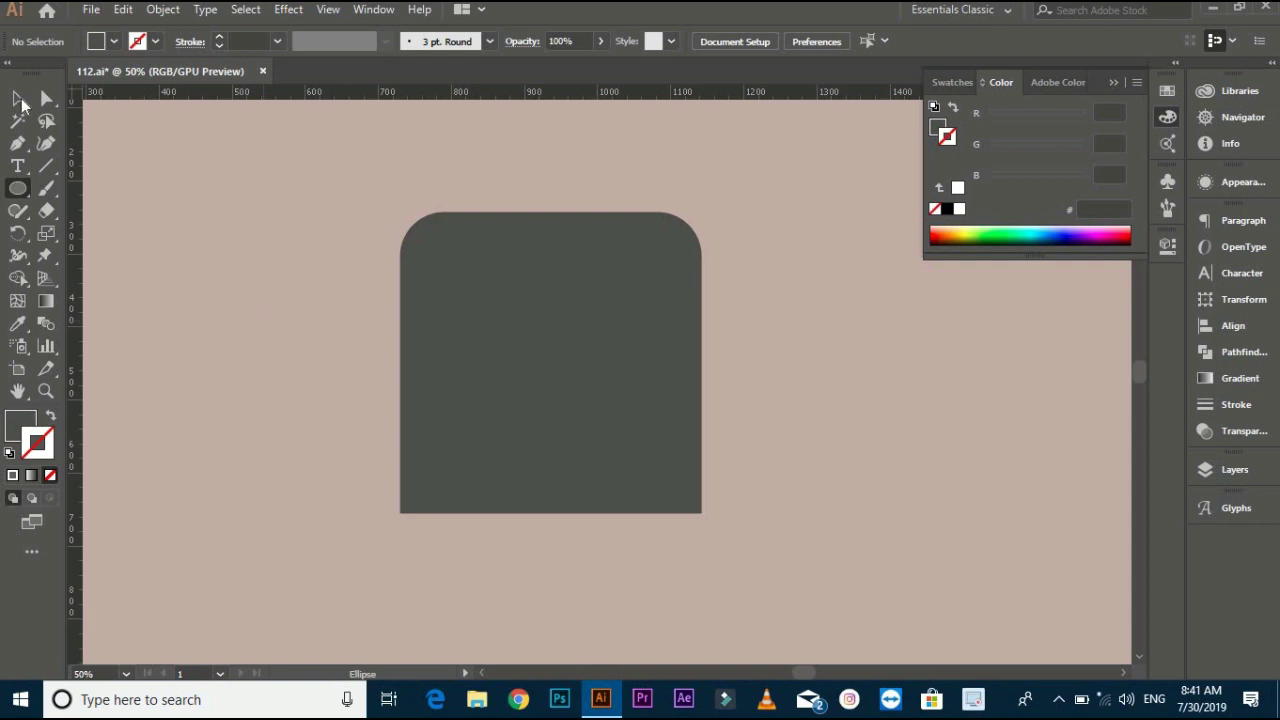
left_click_drag(18, 189, 119, 243)
left_click_drag(249, 363, 291, 443)
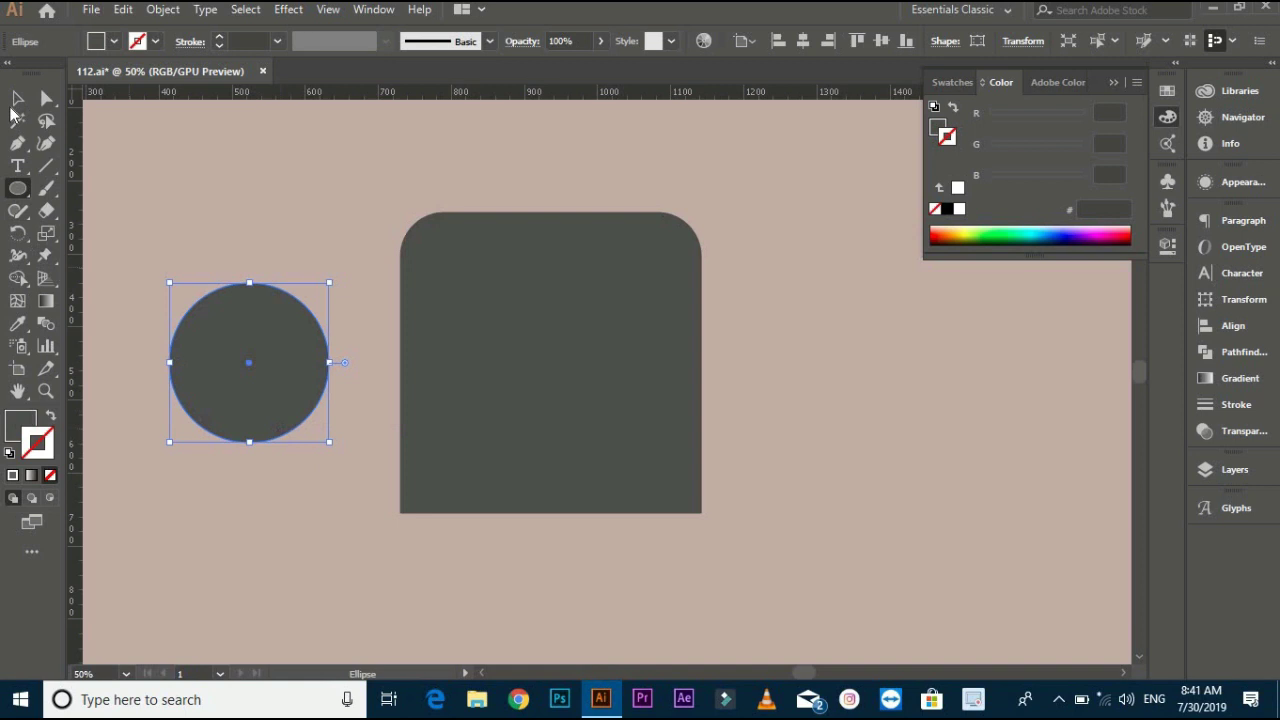
Move the circle onto the rounded square and align it to the square's centre, using the square as key object
key("v")
left_click_drag(302, 374, 578, 371)
left_click_drag(724, 372, 724, 372)
left_click(809, 320)
key("ctrl+a")
left_click(675, 342)
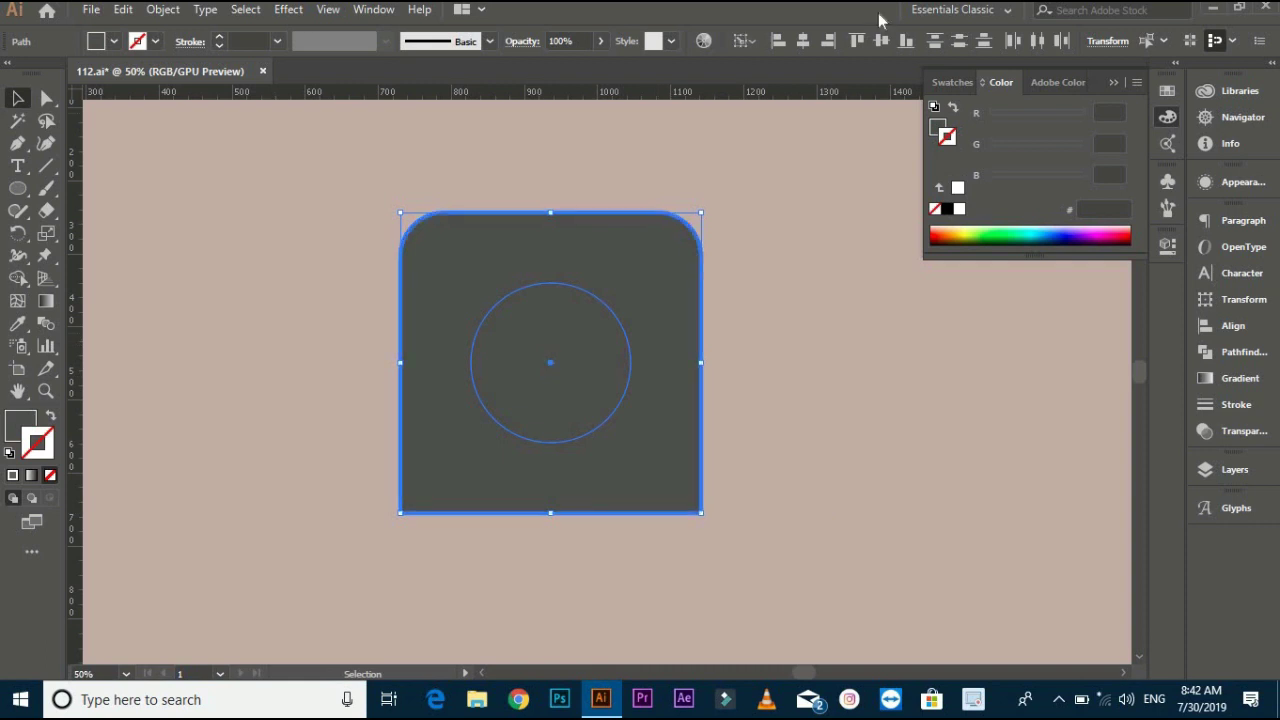
left_click(857, 268)
Trim the rounded square with the circle using Pathfinder, and ungroup the resulting shapes
left_click(607, 352)
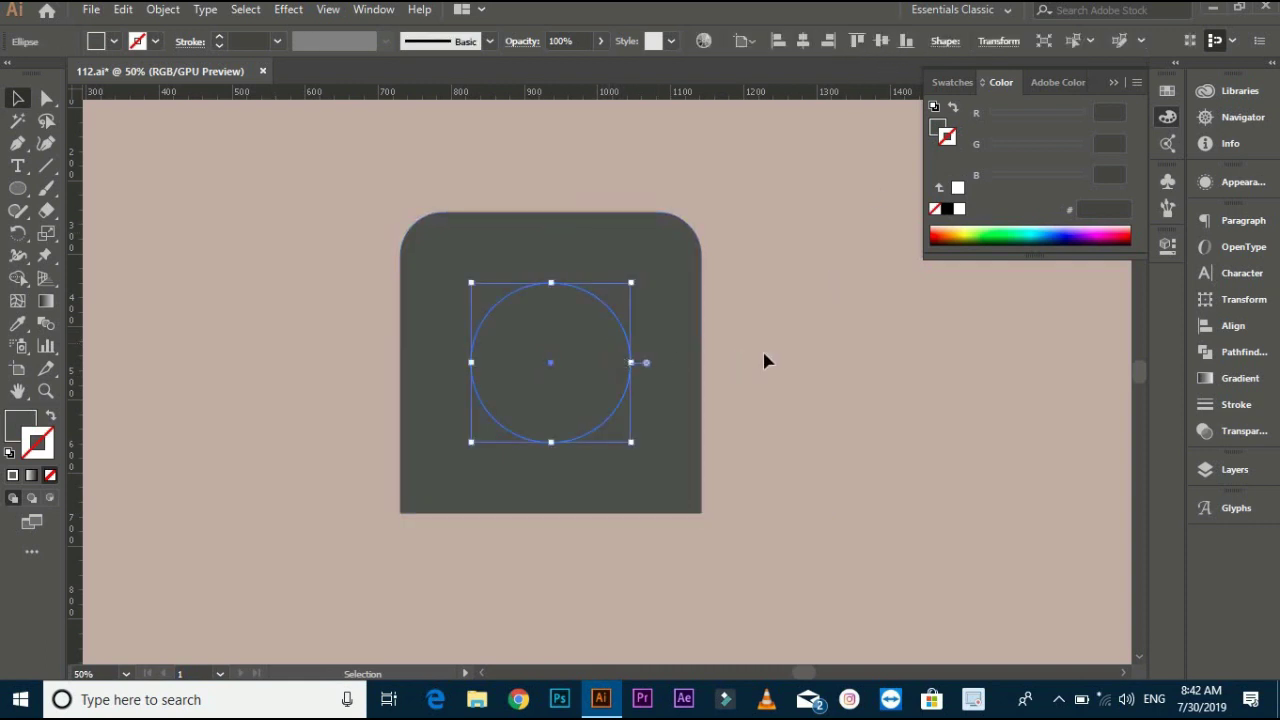
left_click(503, 449, "shift")
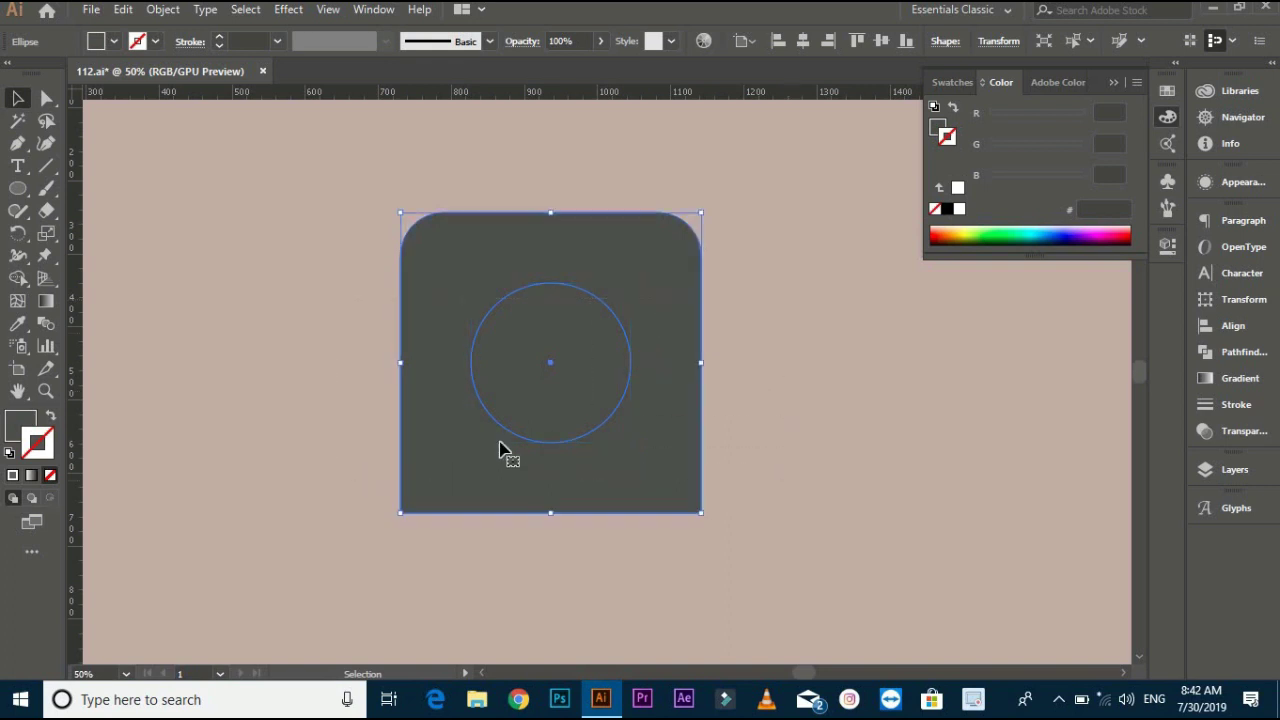
left_click(668, 346)
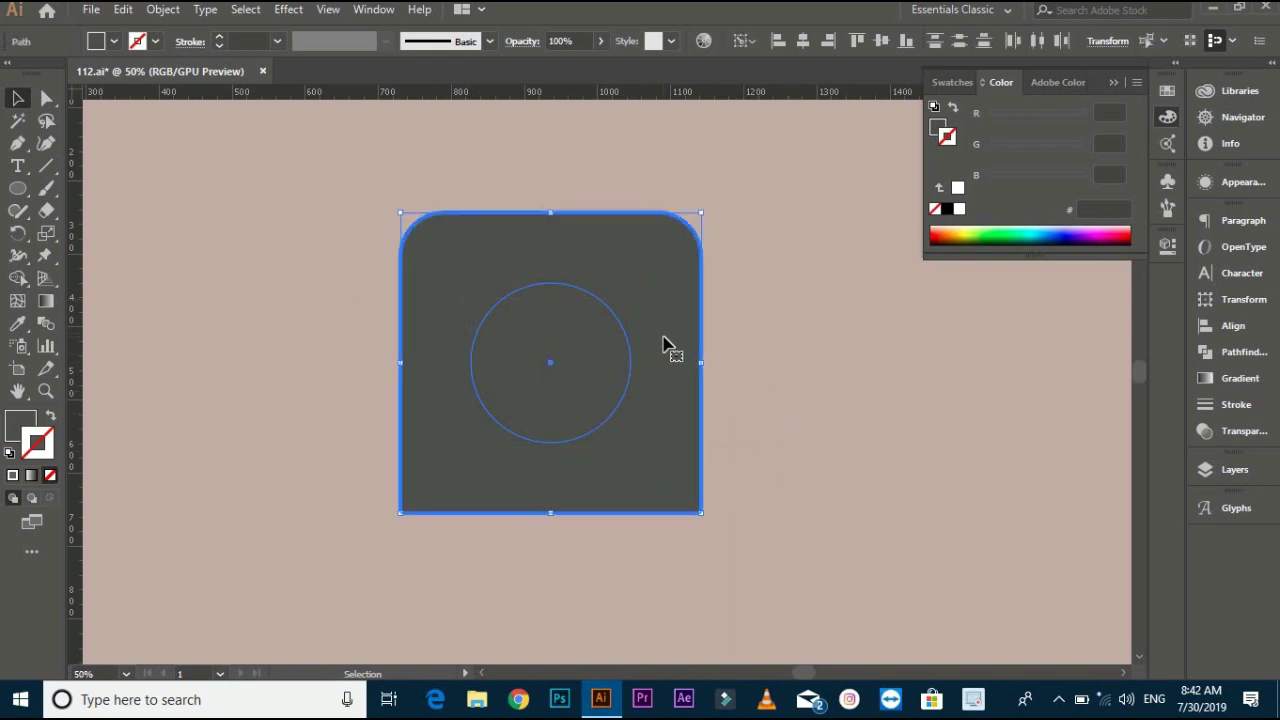
left_click(1203, 354)
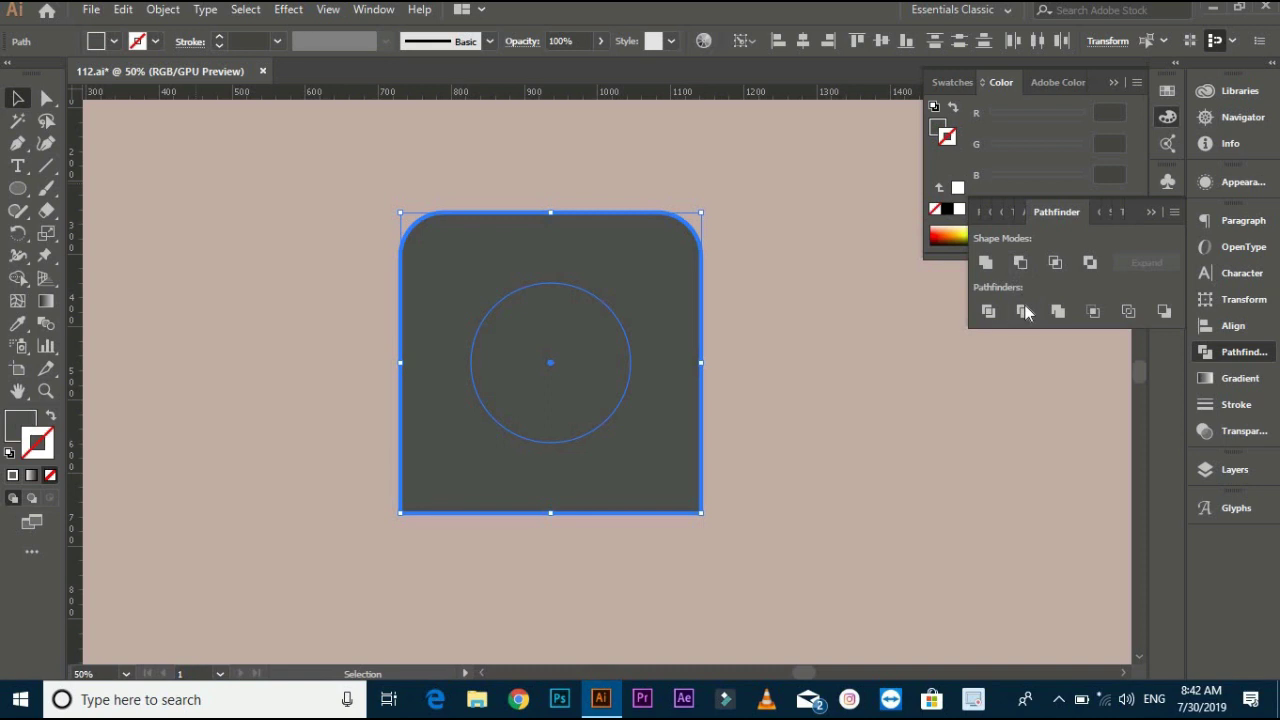
left_click(1025, 313)
left_click(889, 403)
left_click(577, 358)
right_click(577, 358)
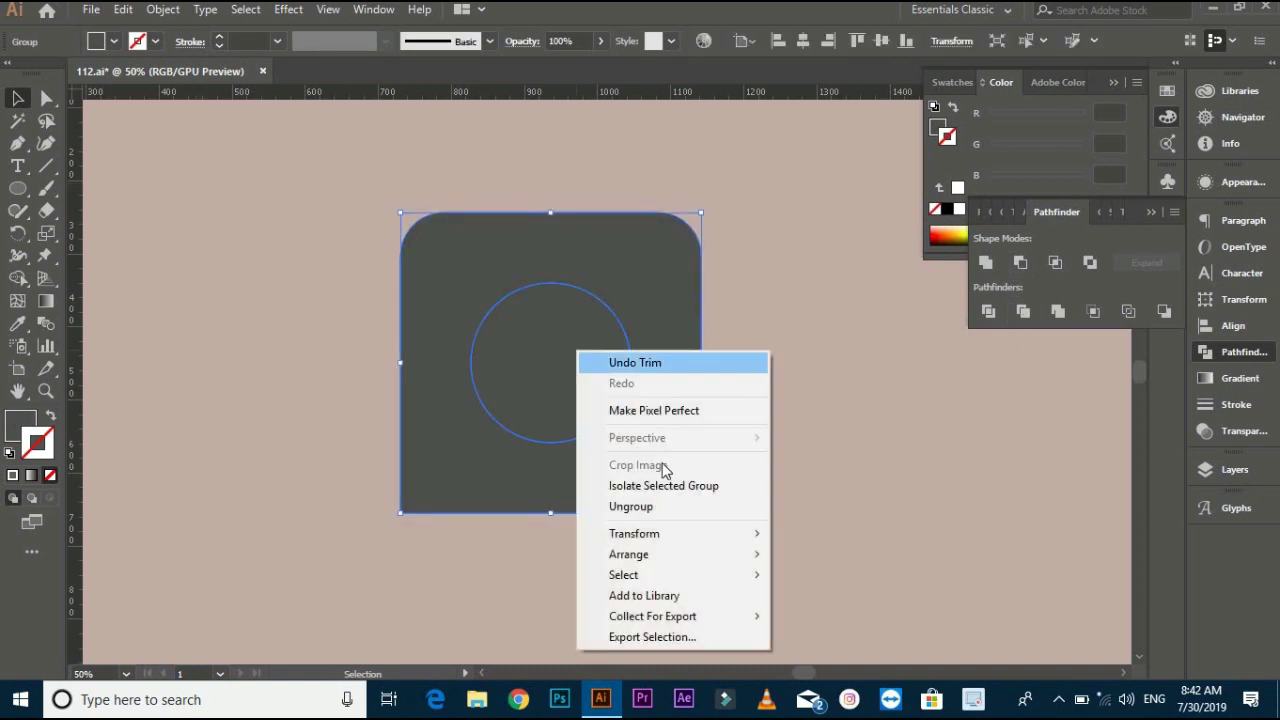
left_click(651, 506)
left_click(810, 437)
Scale the circle down from its centre to leave an even ring-shaped gap about 18 px wide around it
left_click(590, 395)
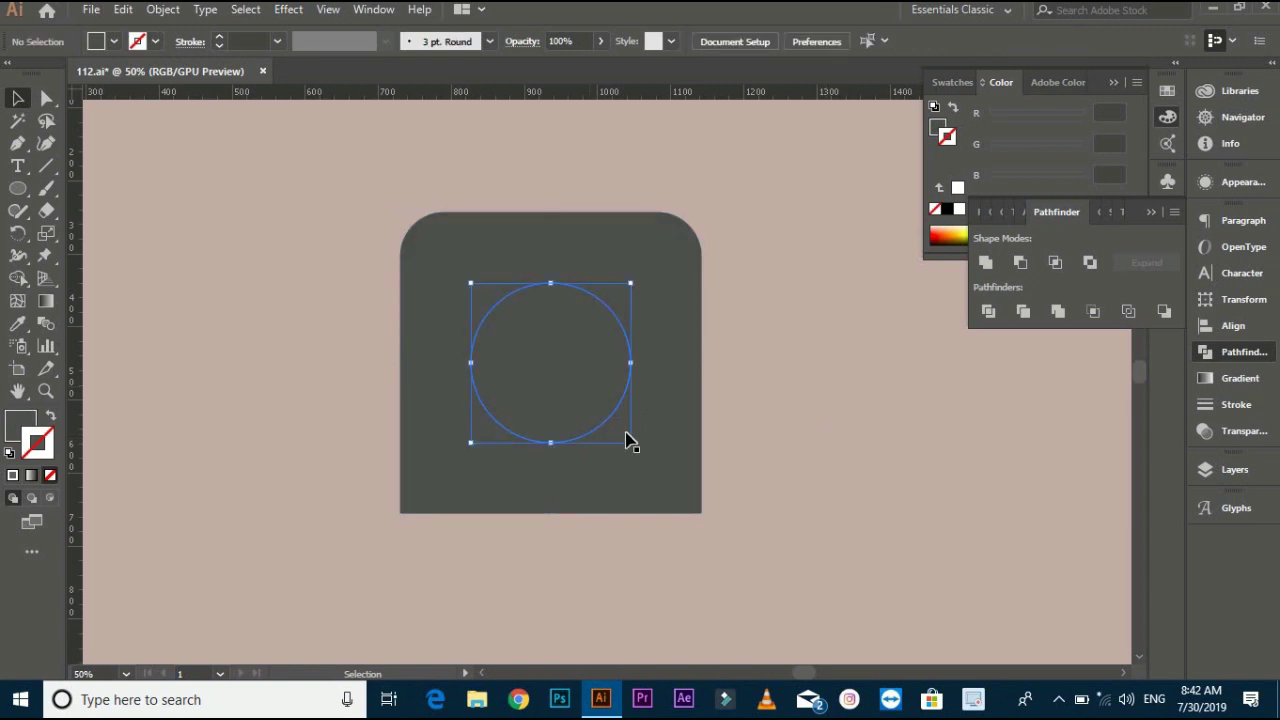
left_click_drag(631, 443, 623, 433)
left_click(819, 369)
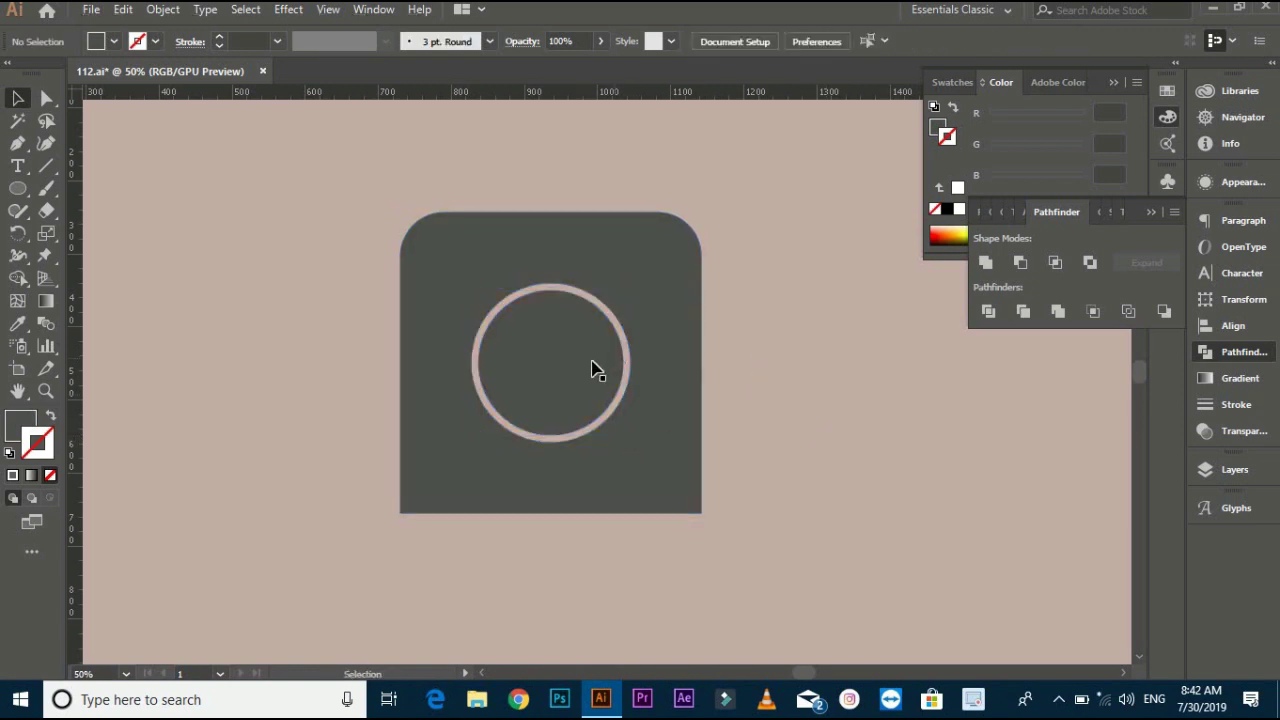
left_click(591, 369)
left_click_drag(623, 434, 625, 433)
left_click(771, 346)
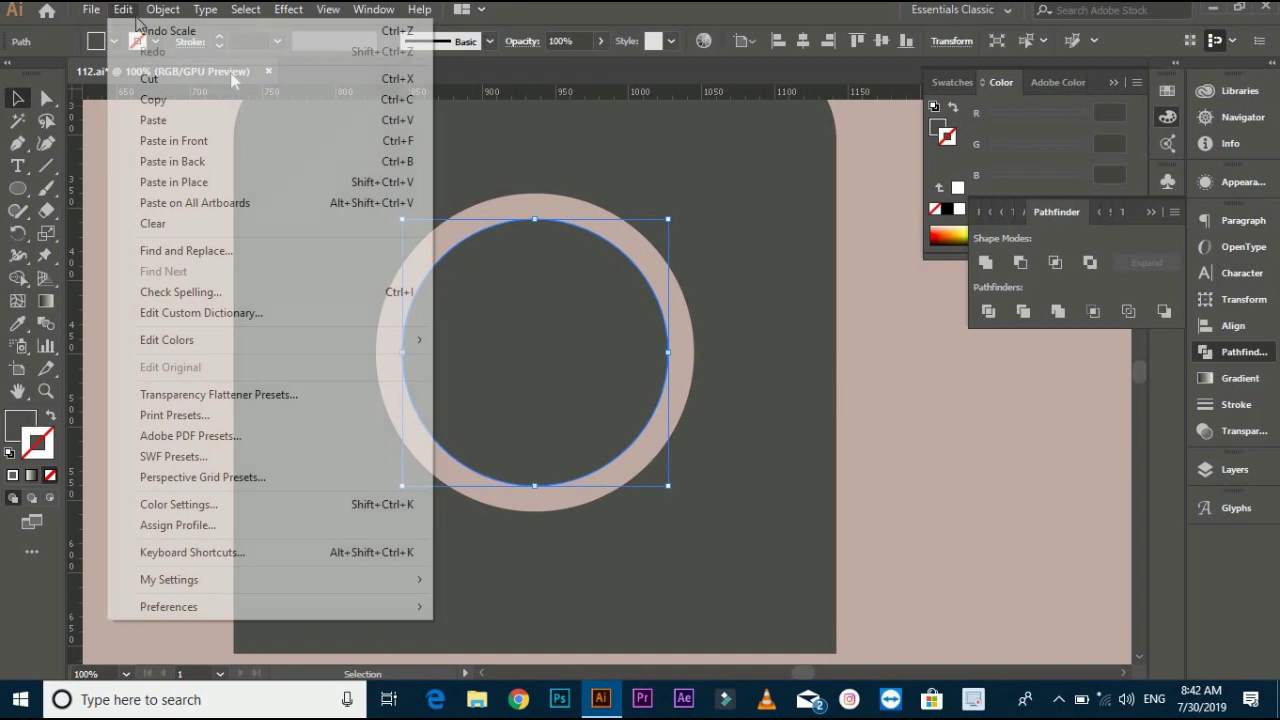
Copy the circle, paste it in front, and scale the copy from its centre to about 106 px in diameter
left_click(155, 100)
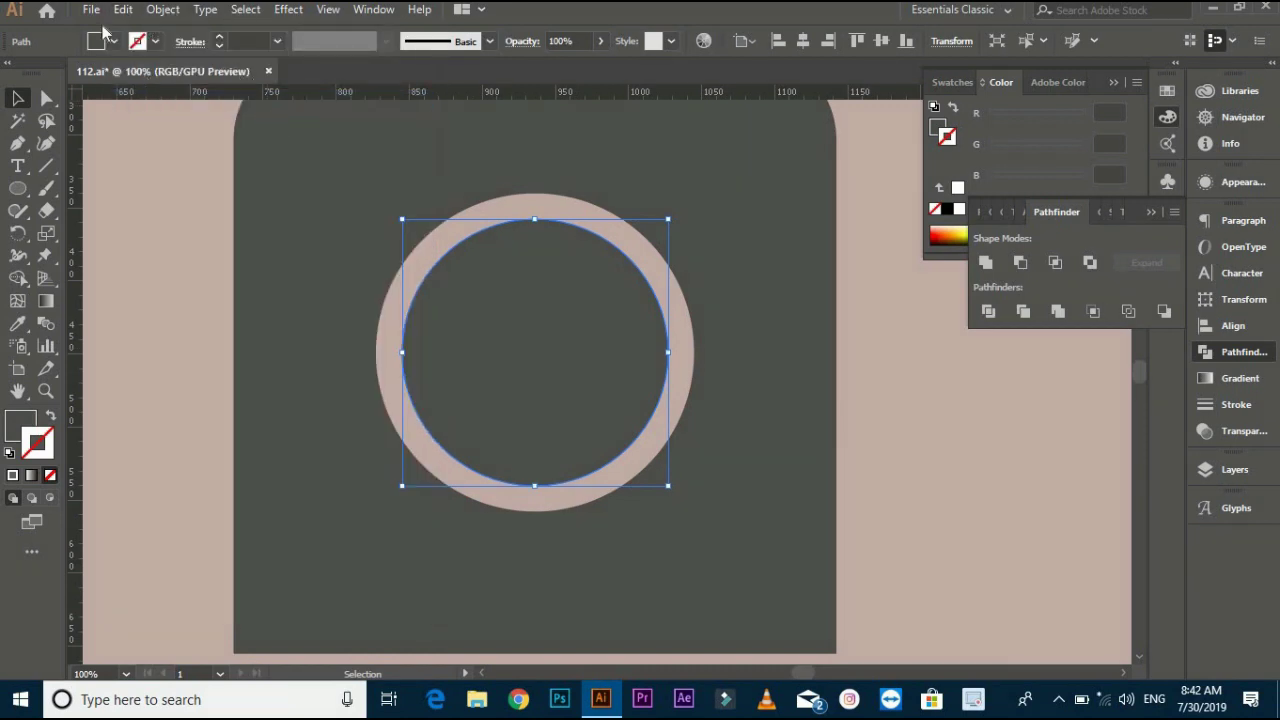
left_click(122, 9)
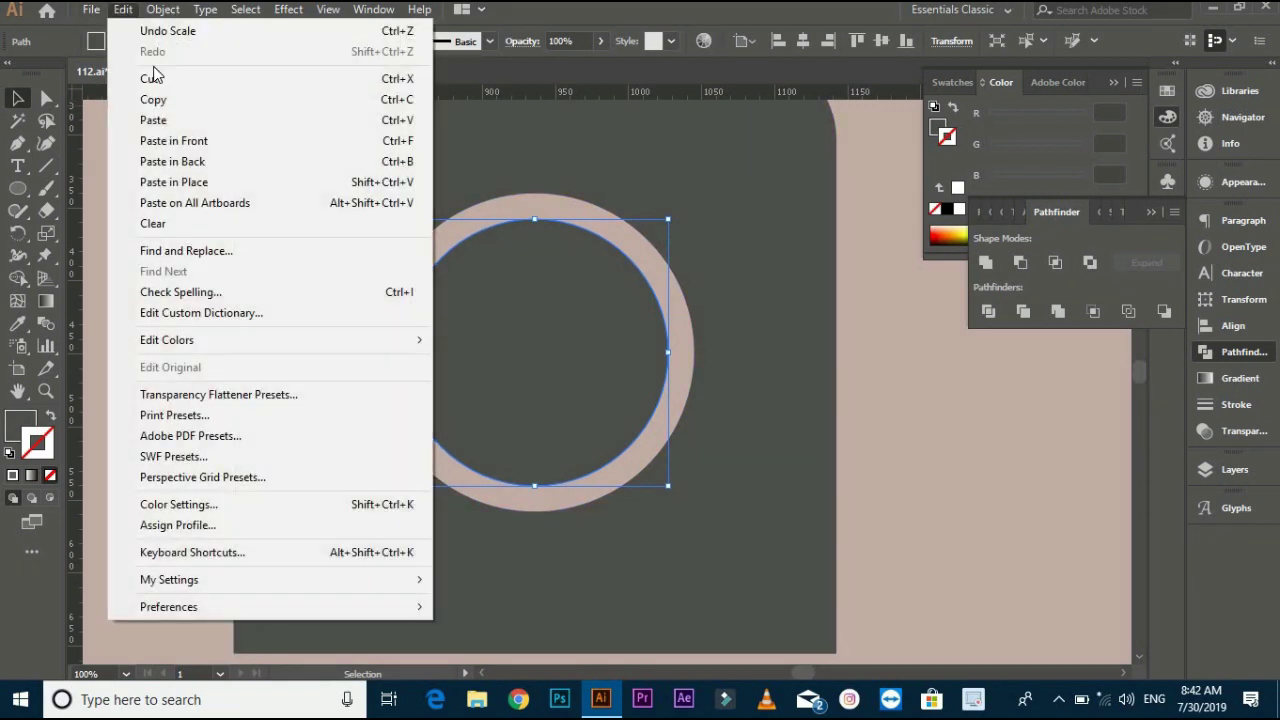
left_click(184, 145)
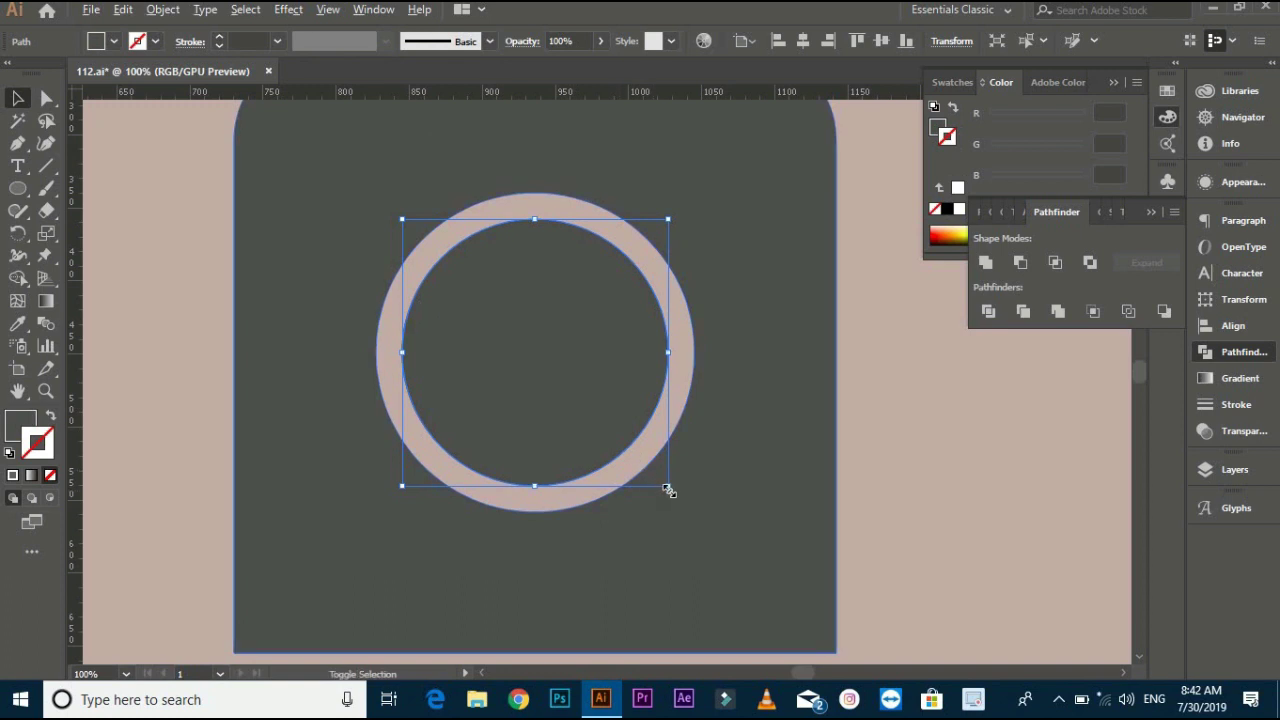
left_click_drag(669, 488, 634, 420)
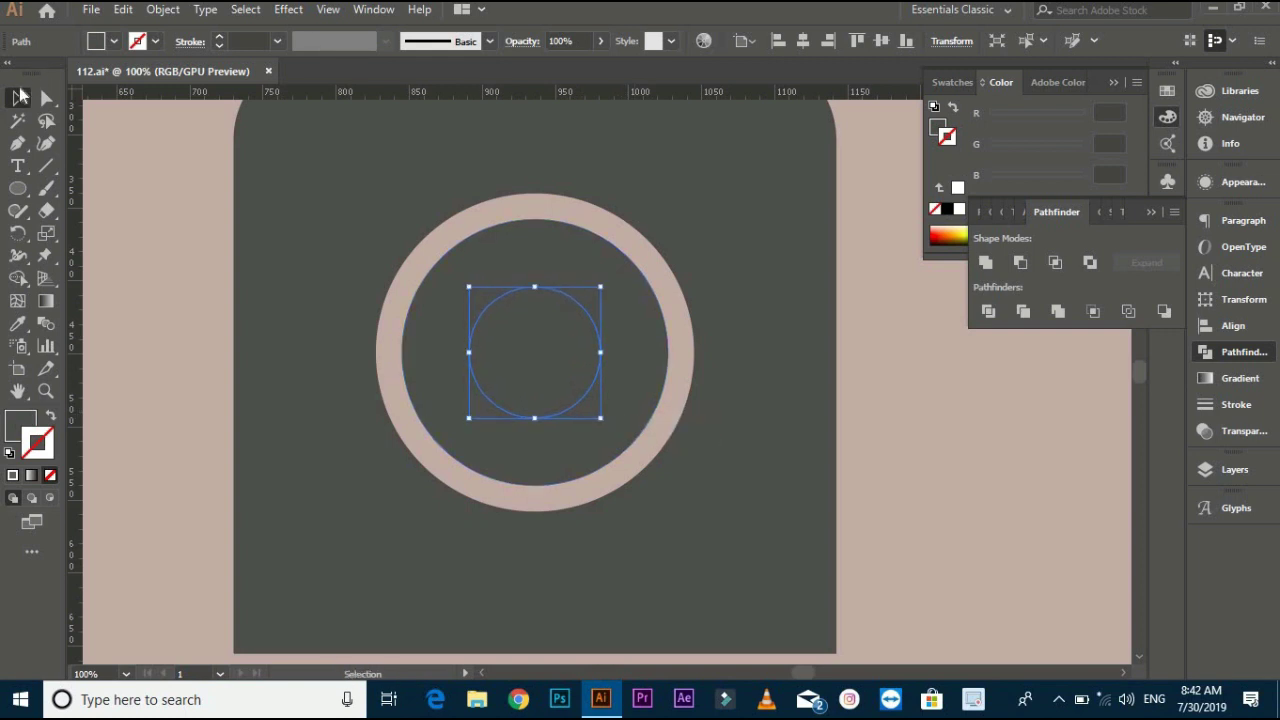
left_click_drag(600, 420, 612, 430)
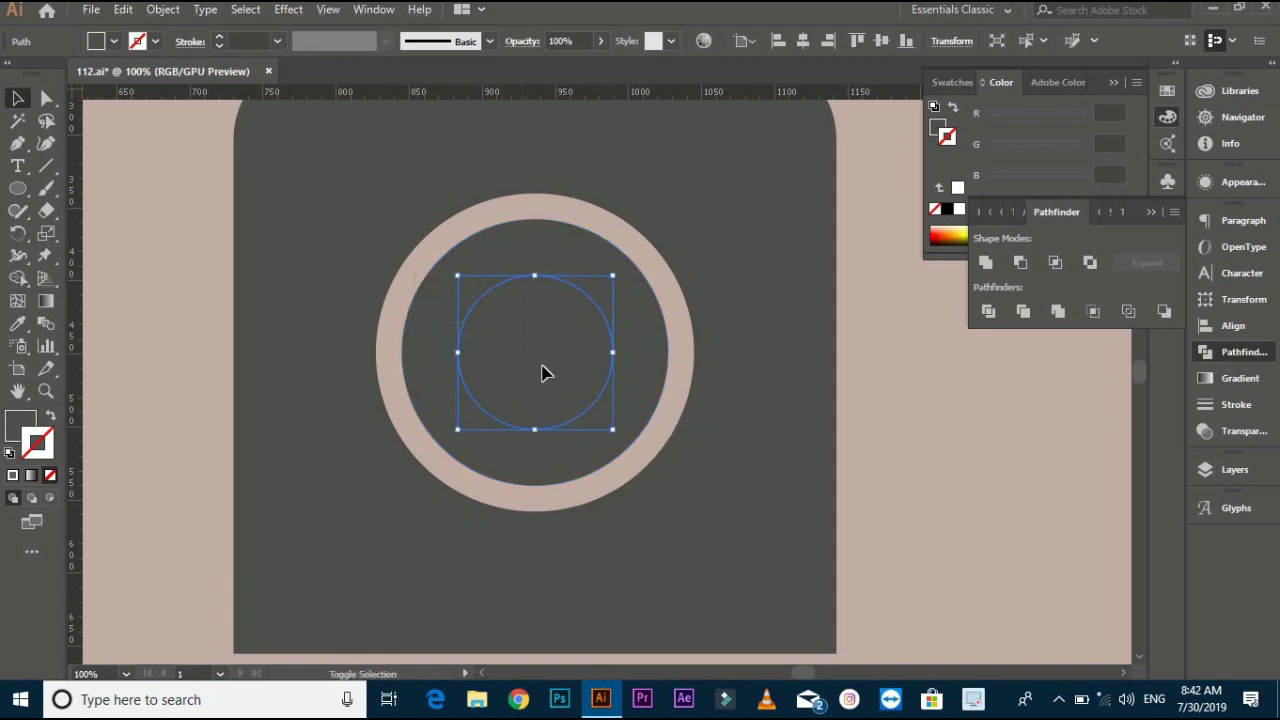
Trim the larger circle with its smaller copy using Pathfinder, and ungroup the two shapes
left_click(668, 350, "shift")
left_click(1023, 311)
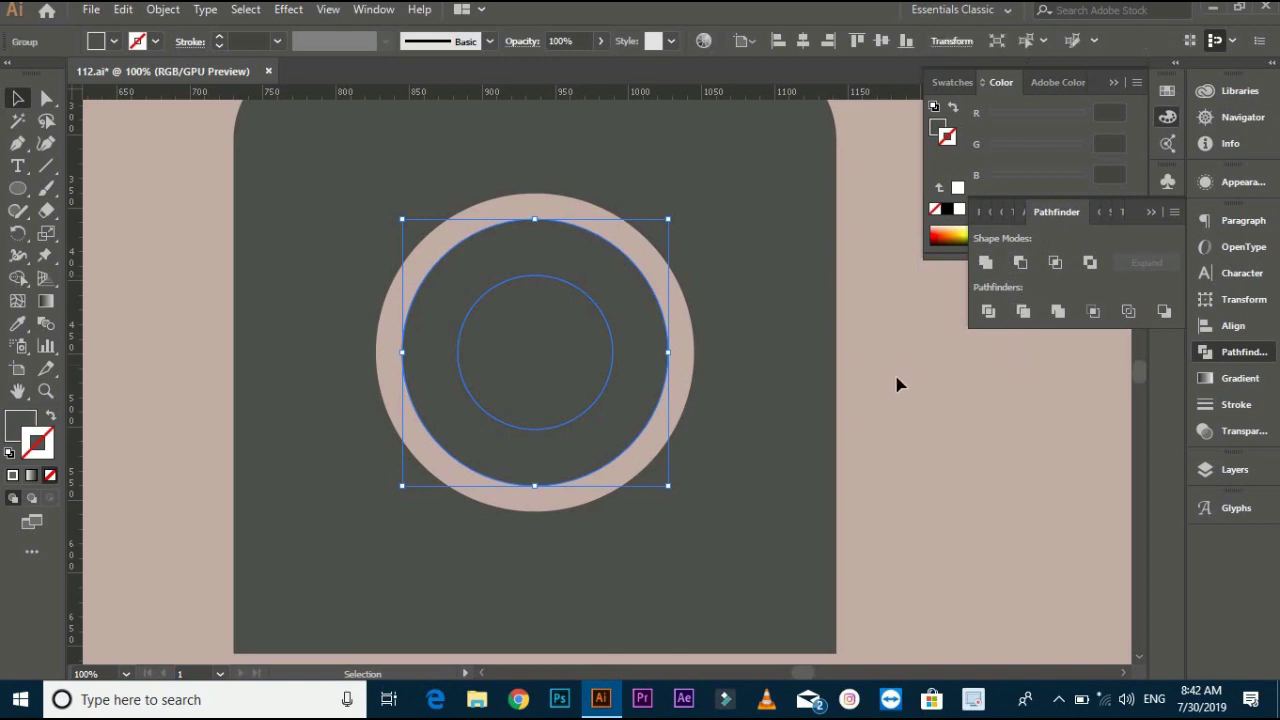
right_click(554, 337)
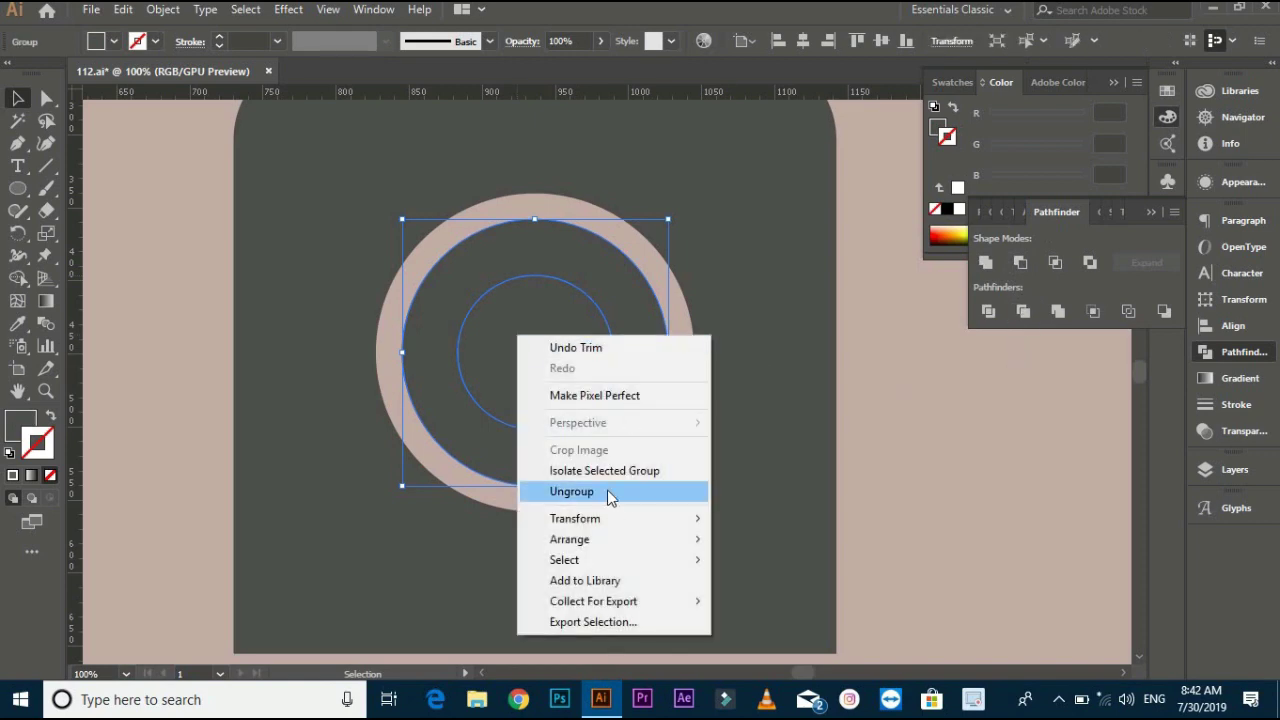
left_click(607, 489)
left_click(717, 352)
Scale the innermost circle from its centre to about 82 px in diameter, opening a second ring-shaped gap
left_click(538, 347)
left_click_drag(611, 429, 604, 416)
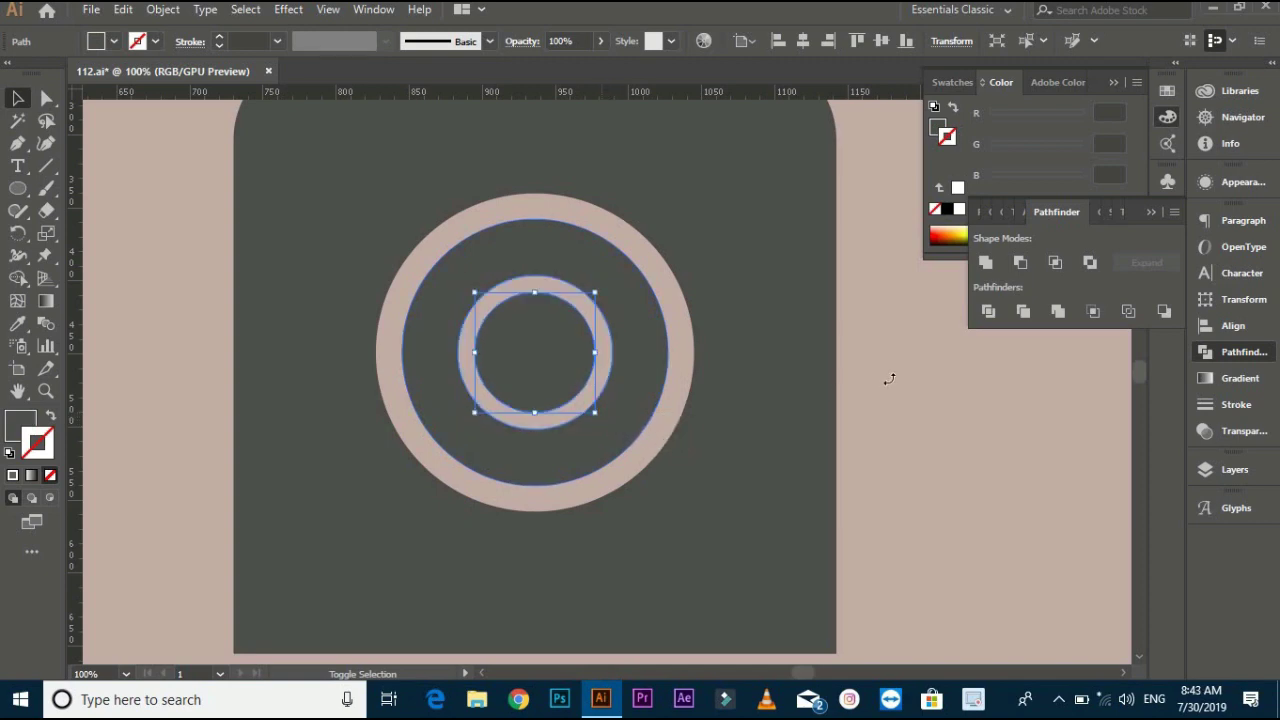
left_click(849, 329)
Draw a small circle about 10 px in diameter in the dark band between the rings, directly above their common centre
scroll(849, 329, "down", 1)
scroll(914, 360, "right", 4)
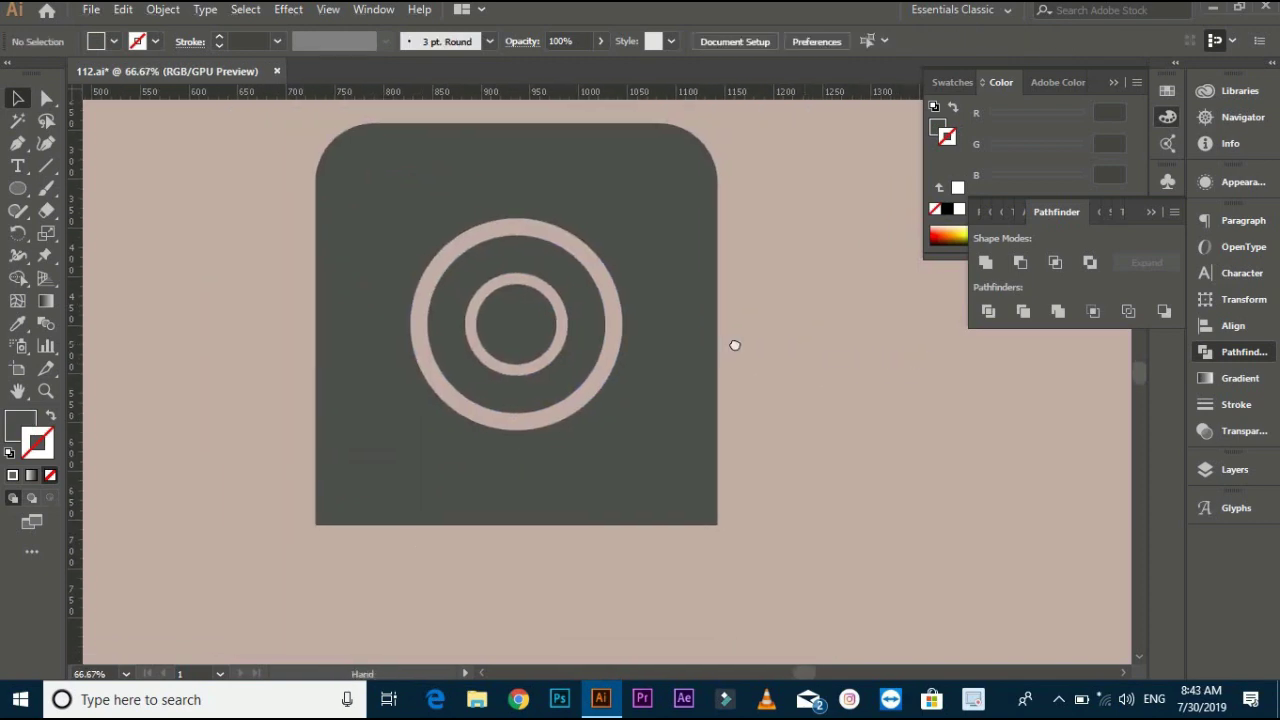
scroll(437, 317, "up", 1)
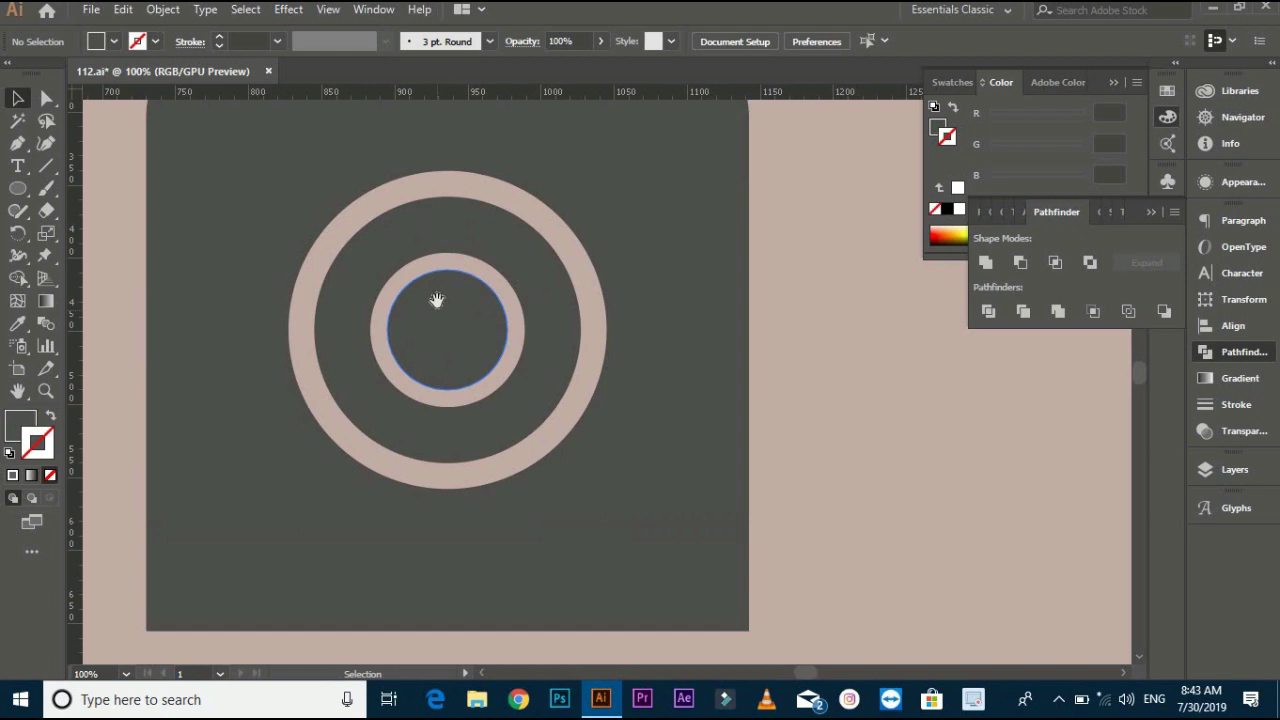
left_click_drag(434, 297, 458, 405)
scroll(486, 349, "up", 1)
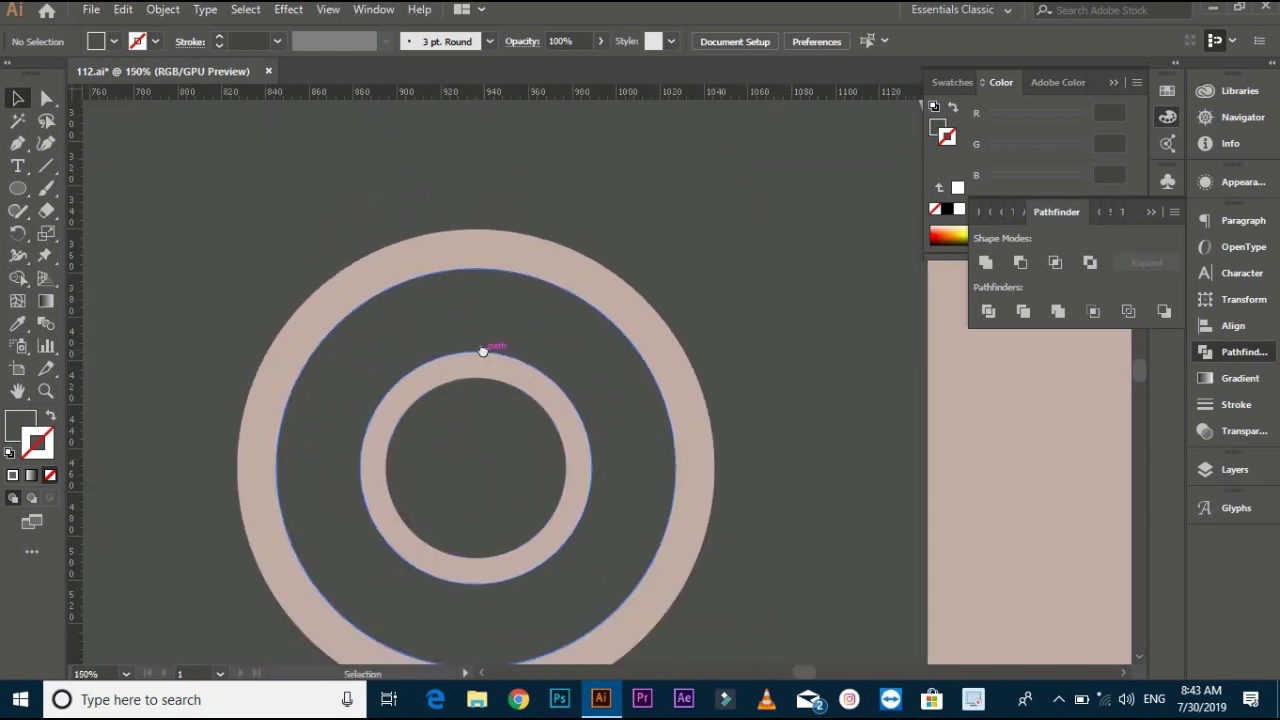
left_click_drag(483, 316, 501, 249)
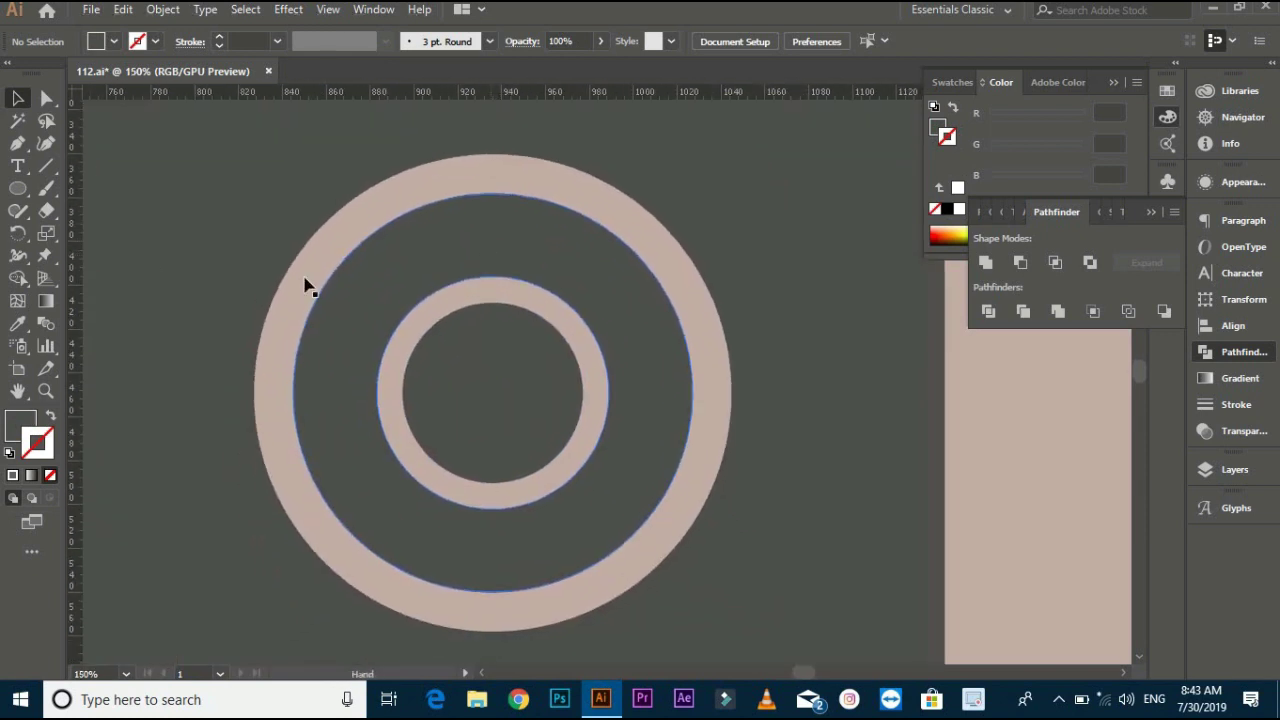
left_click(24, 192)
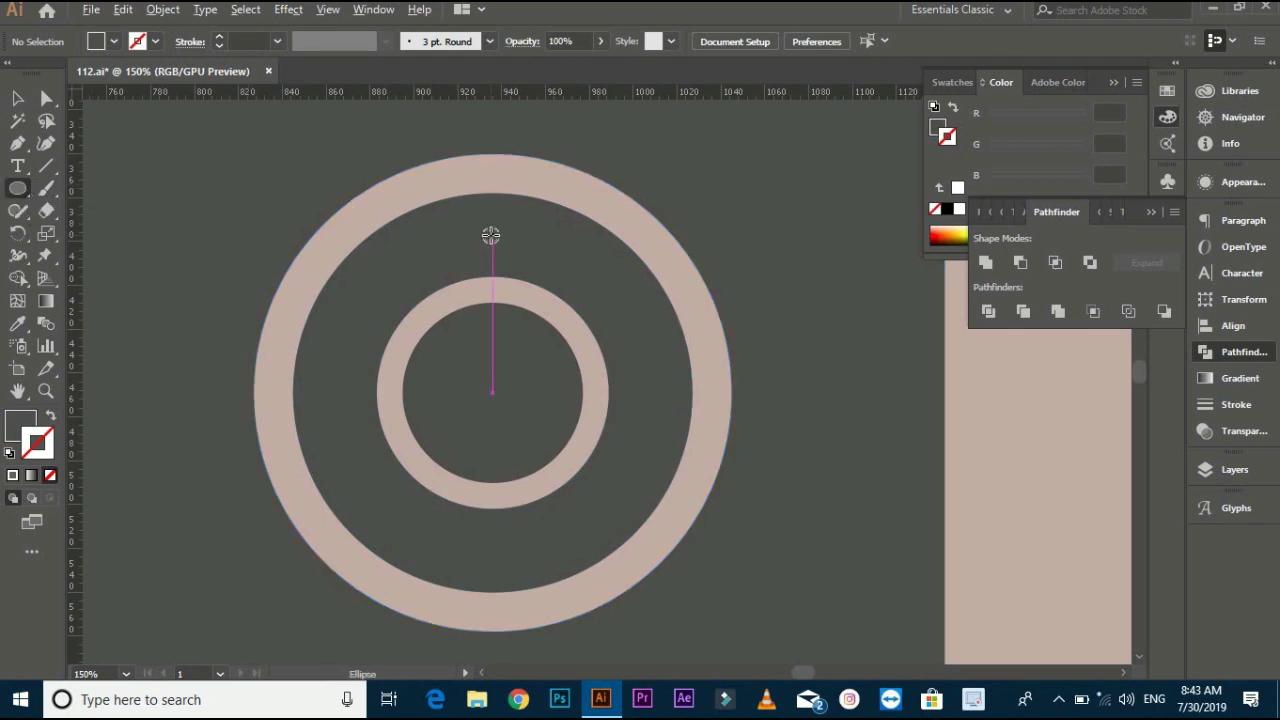
scroll(491, 235, "down", 1)
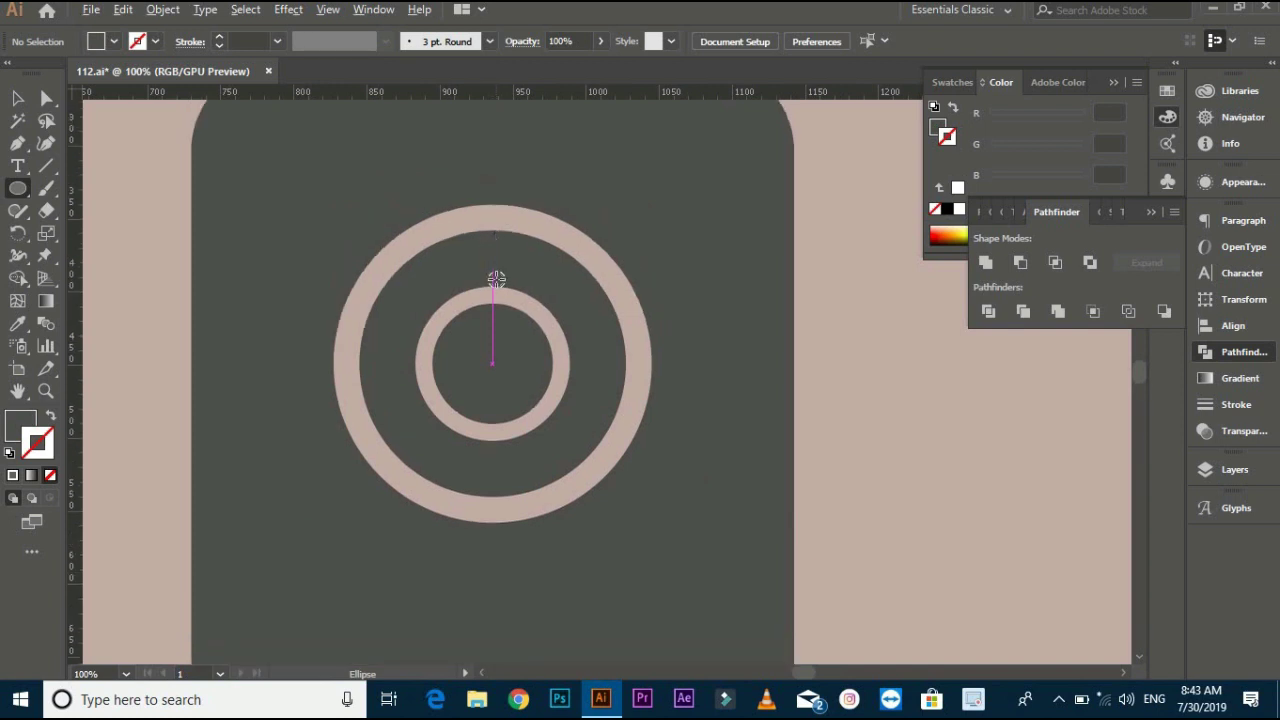
scroll(491, 236, "up", 3)
scroll(488, 244, "down", 1)
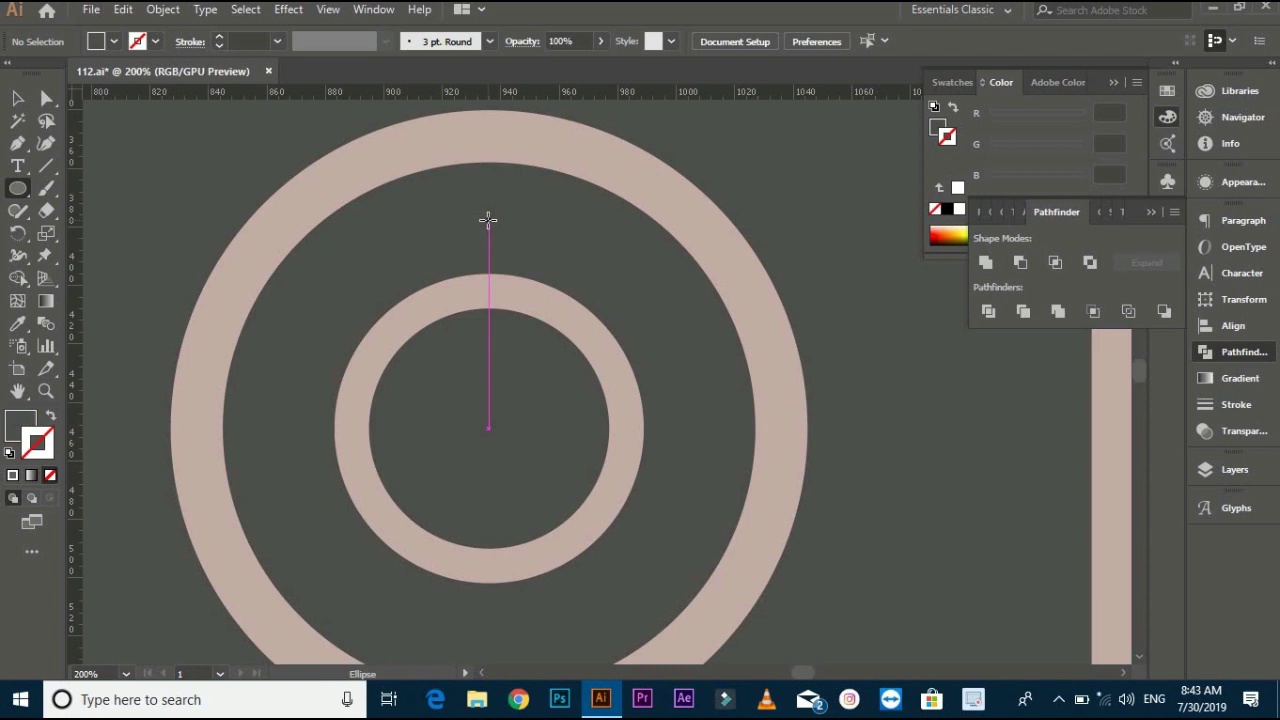
left_click_drag(489, 221, 508, 231)
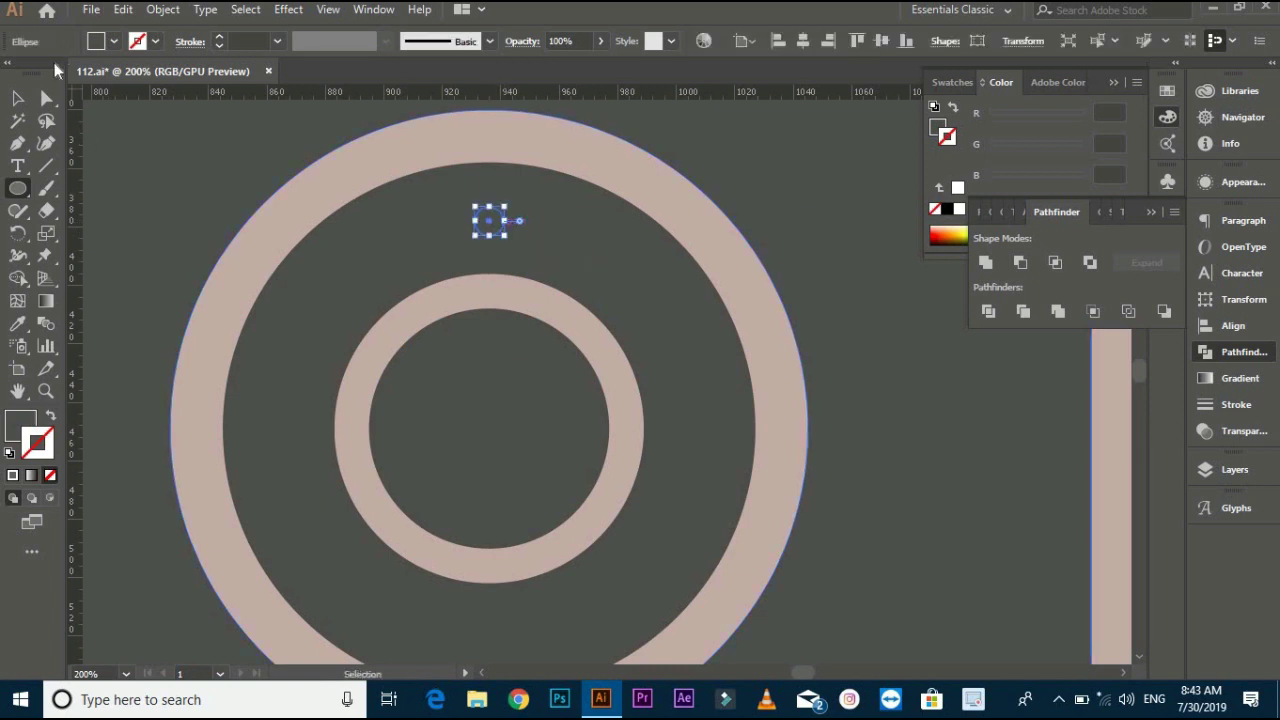
Fill the small circle with the beige background colour sampled with the Eyedropper
left_click(18, 325)
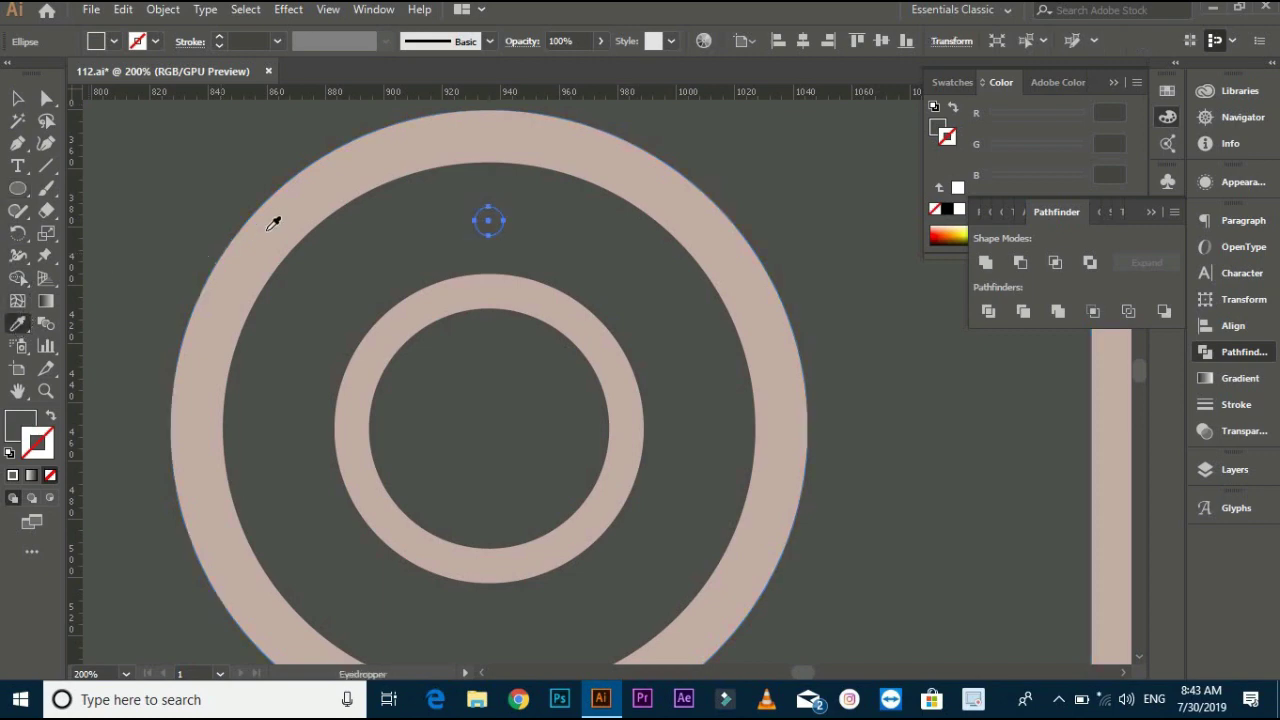
left_click(274, 220)
key("v")
left_click(294, 212)
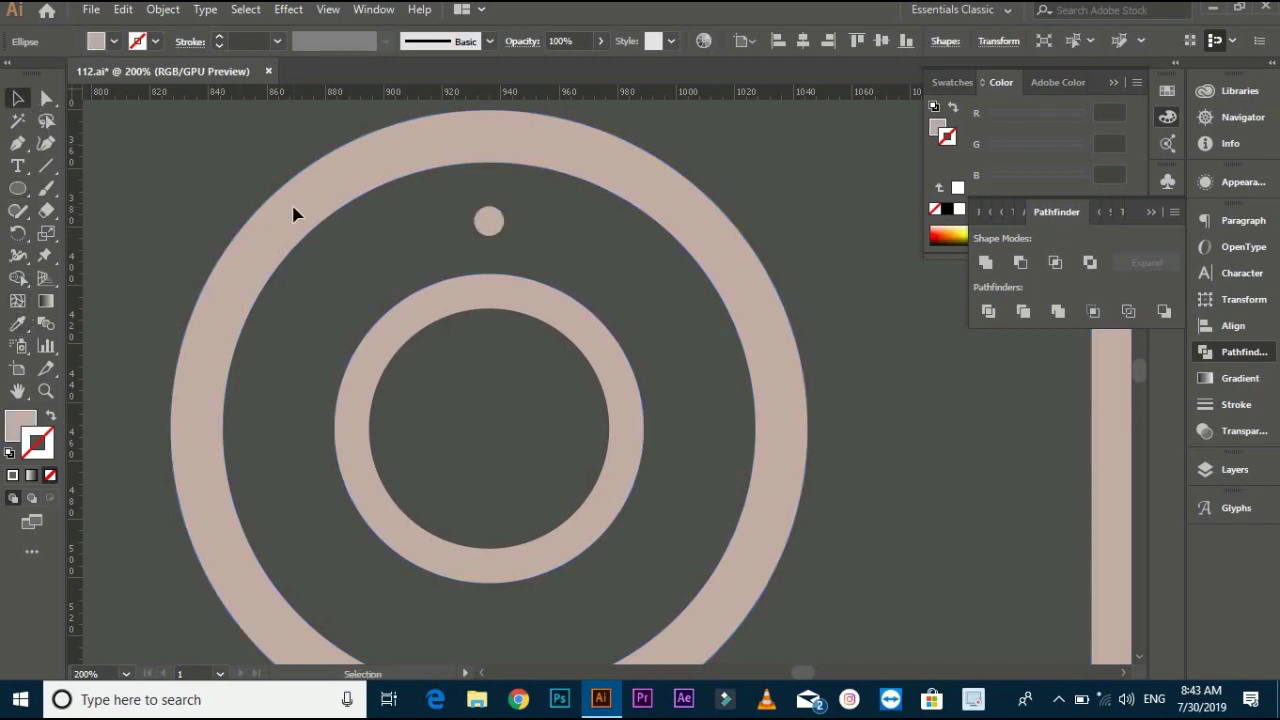
left_click(490, 222)
left_click(514, 243, "shift")
left_click(536, 221)
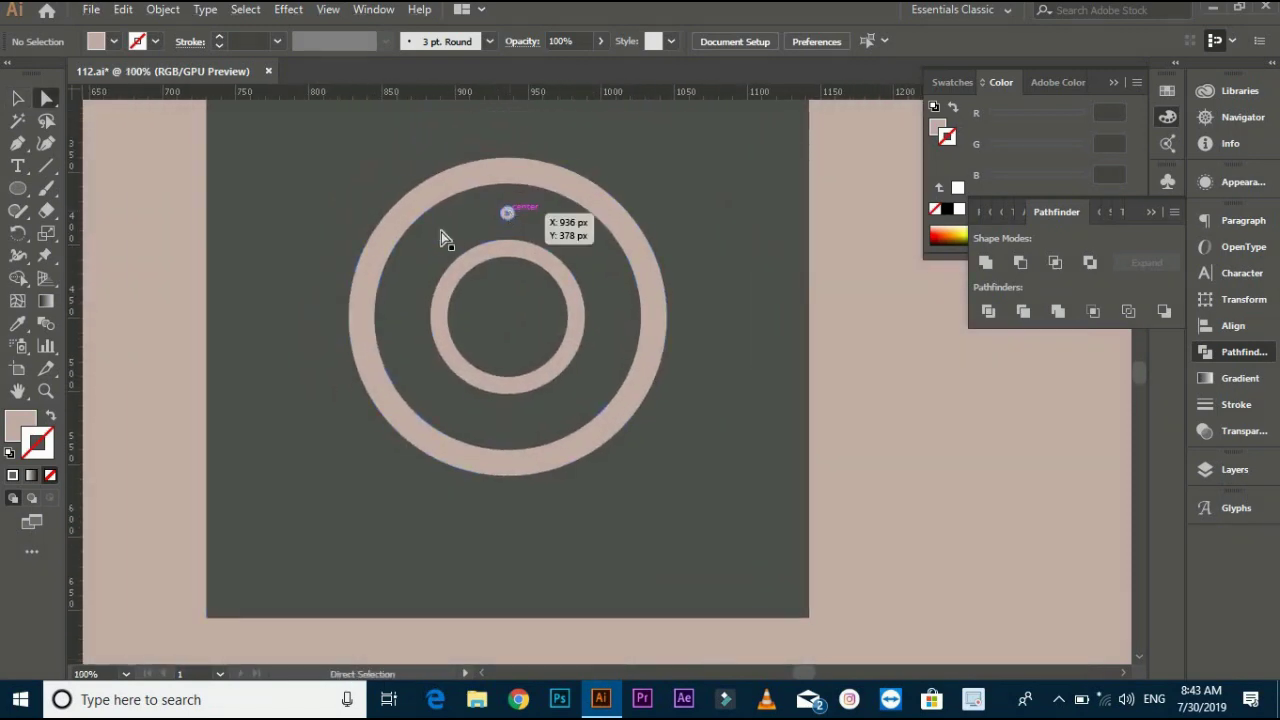
Place a vertical and a horizontal ruler guide crossing at the common centre of the rings
left_click(507, 212)
left_click_drag(72, 318, 291, 330)
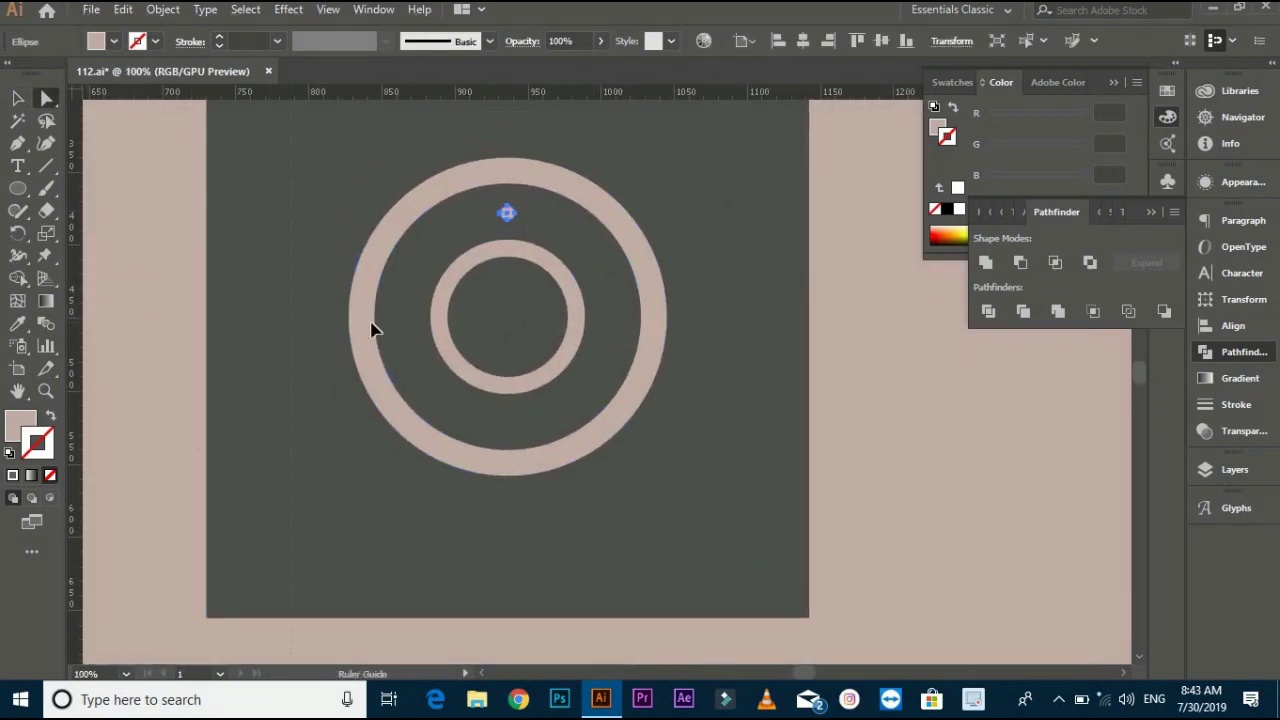
left_click(507, 340)
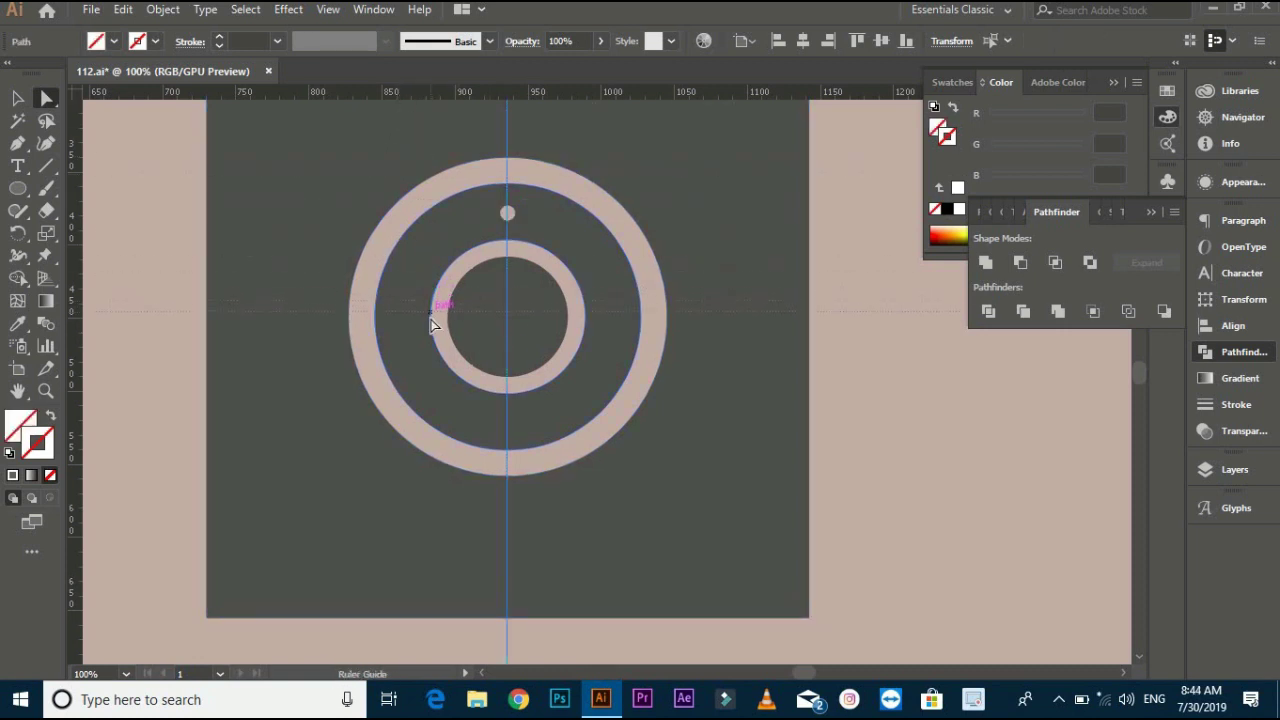
left_click_drag(429, 317, 429, 311)
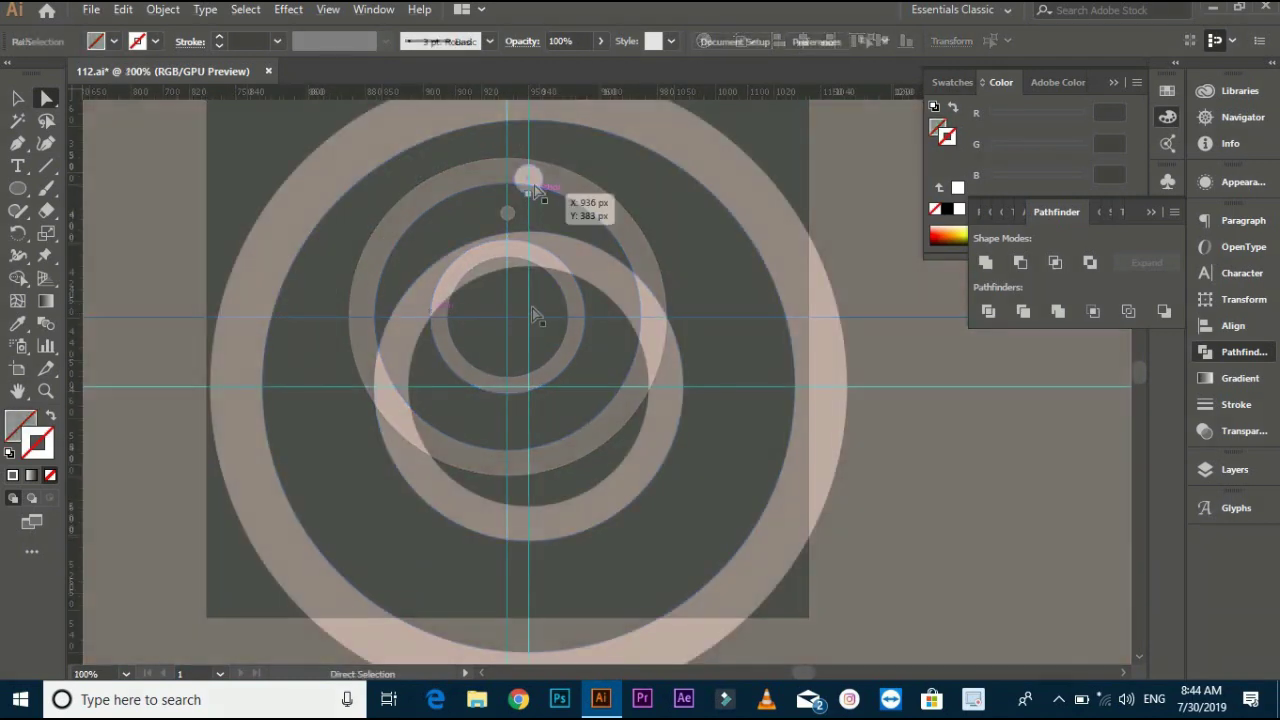
Make a copy of the small beige dot rotated 40° about the intersection of the guides
left_click_drag(534, 186, 530, 178)
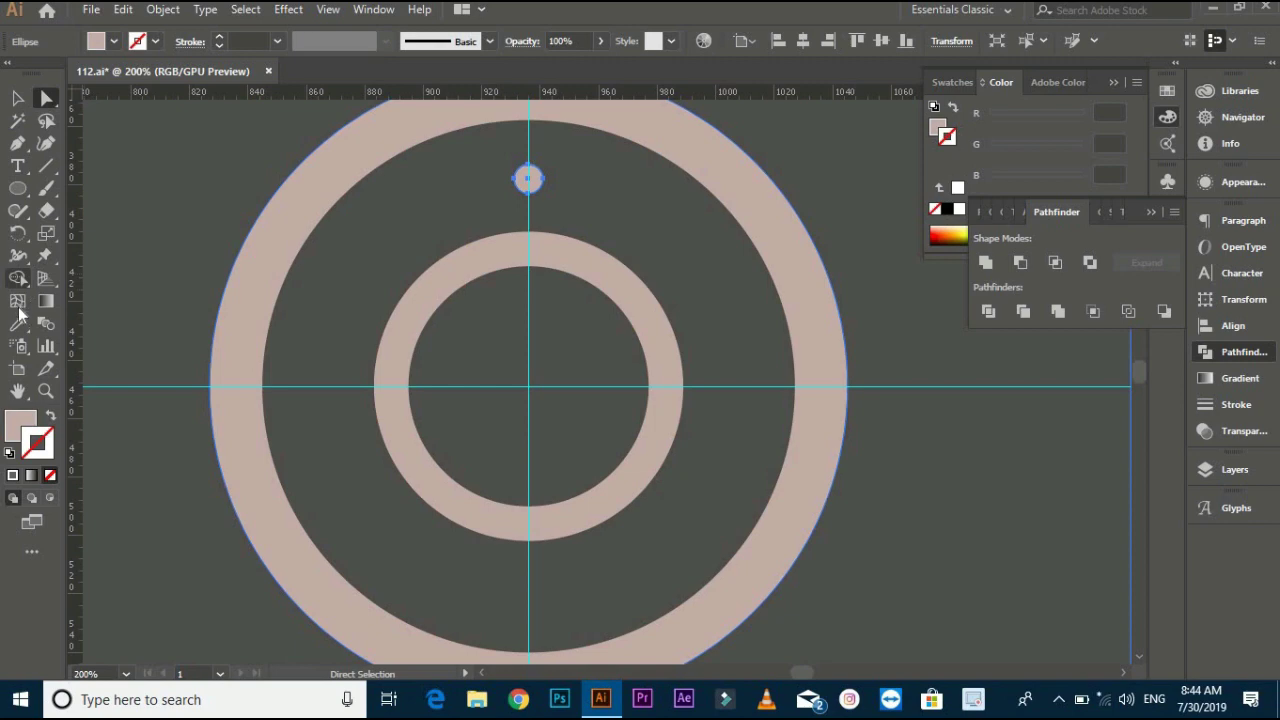
left_click(17, 233)
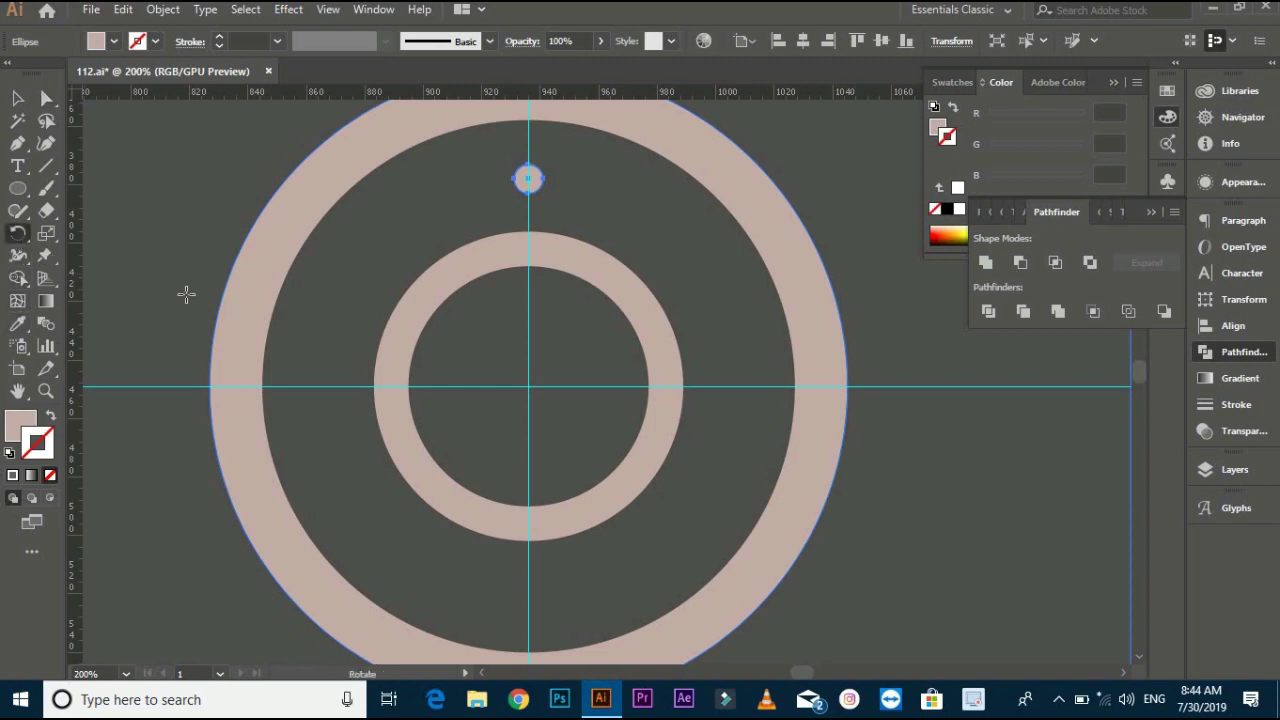
left_click(528, 385, "alt")
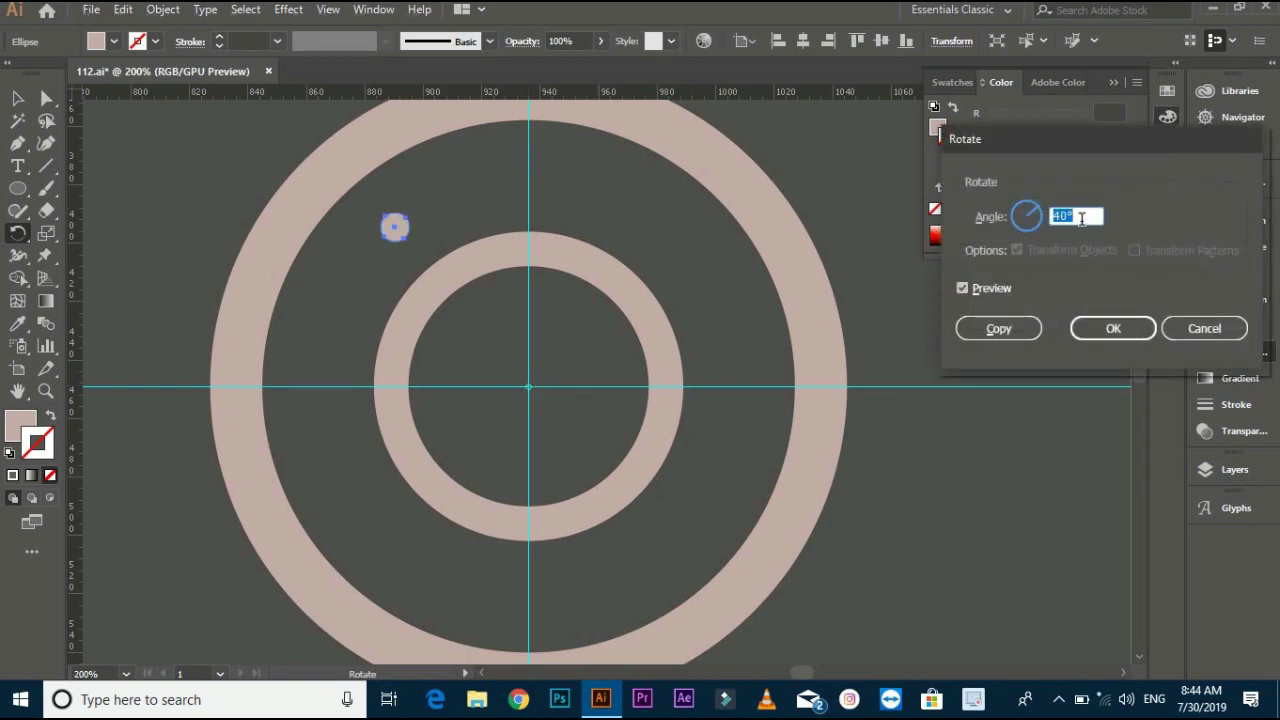
left_click(1014, 333)
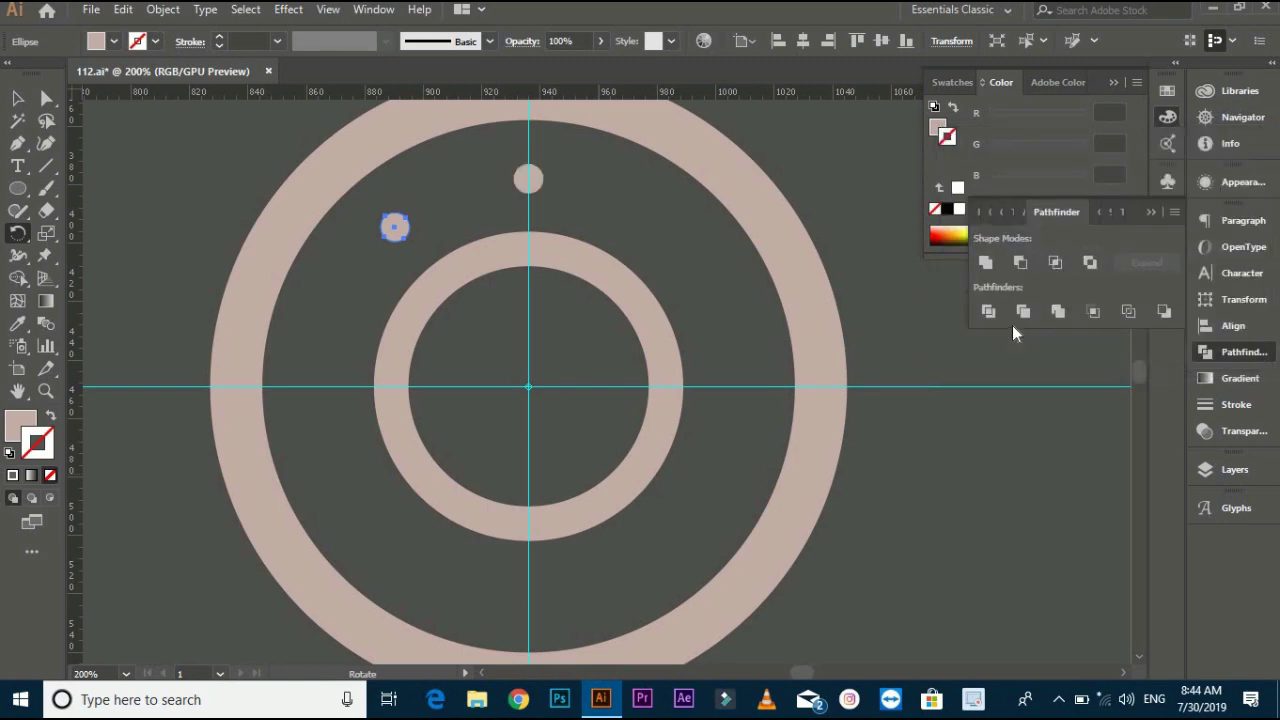
Repeat the rotated copy until nine dots are evenly spaced around the dark ring, and deselect
key("ctrl+d")
key("ctrl+d")
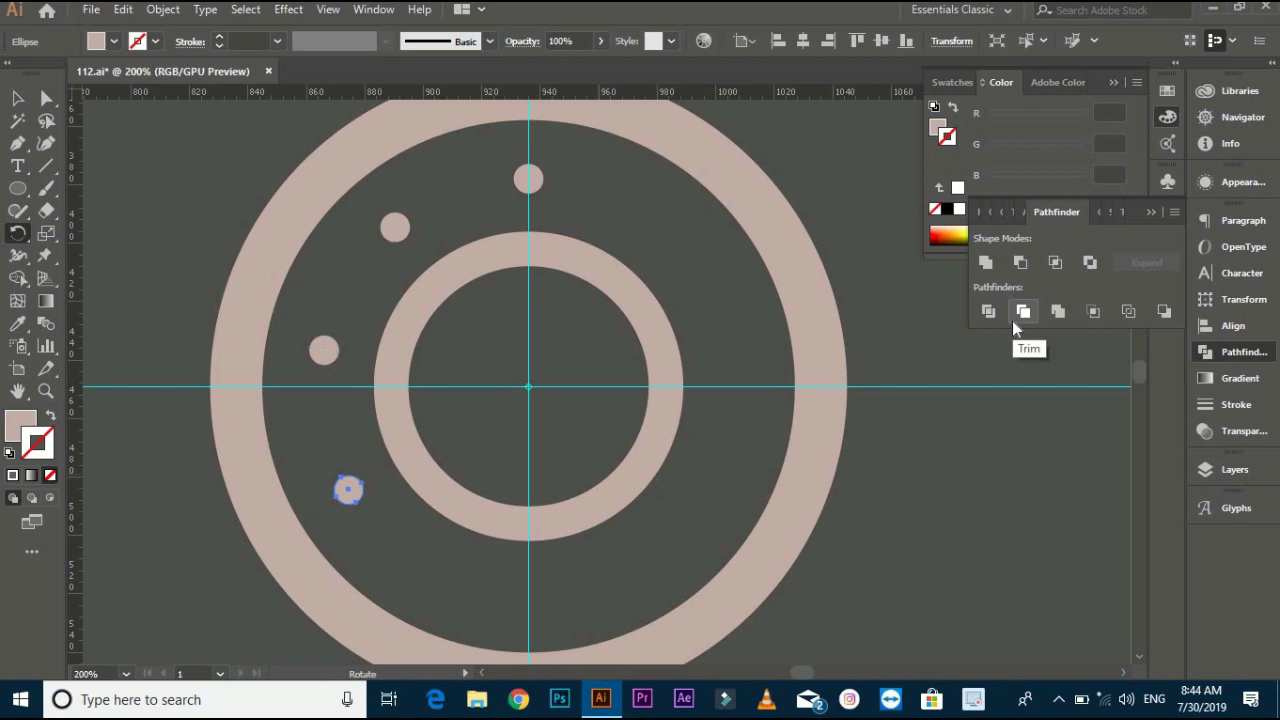
key("ctrl+d")
key("ctrl+d")
key("ctrl+d")
key("ctrl+d")
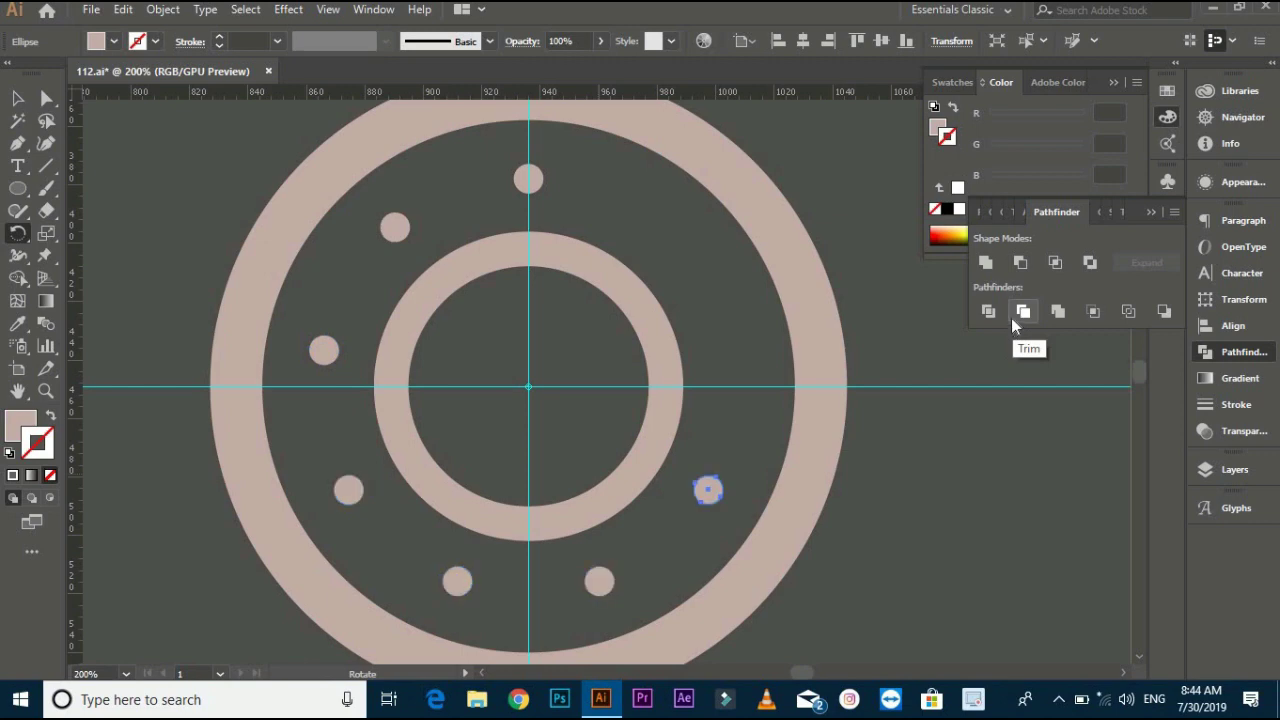
key("ctrl+d")
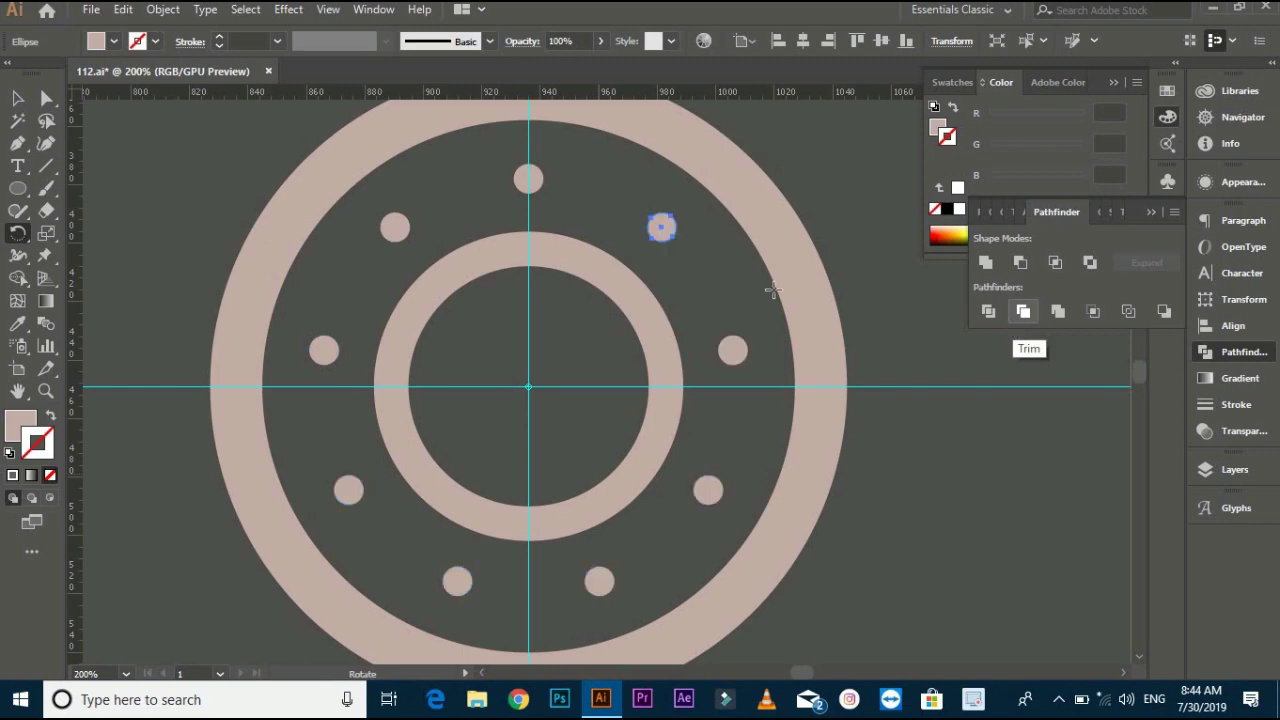
left_click(18, 98)
left_click(360, 172)
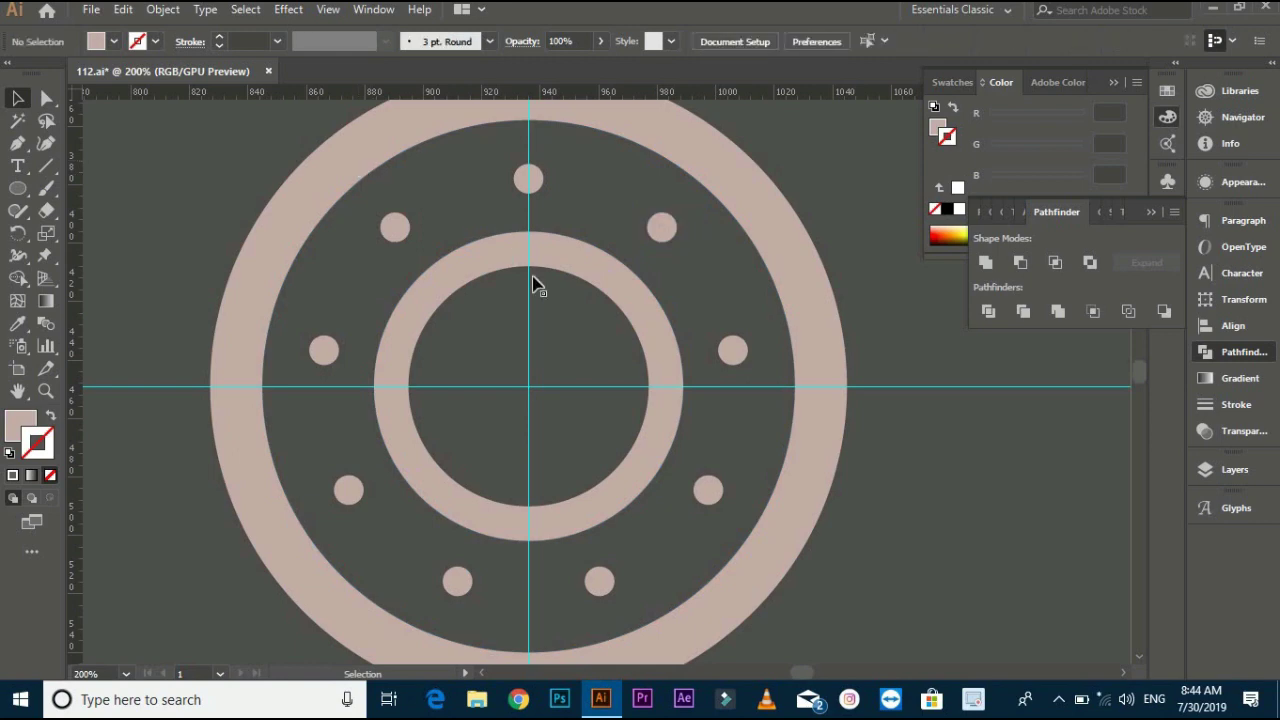
Unlock the guides and delete both the horizontal and the vertical one
scroll(546, 295, "down", 2)
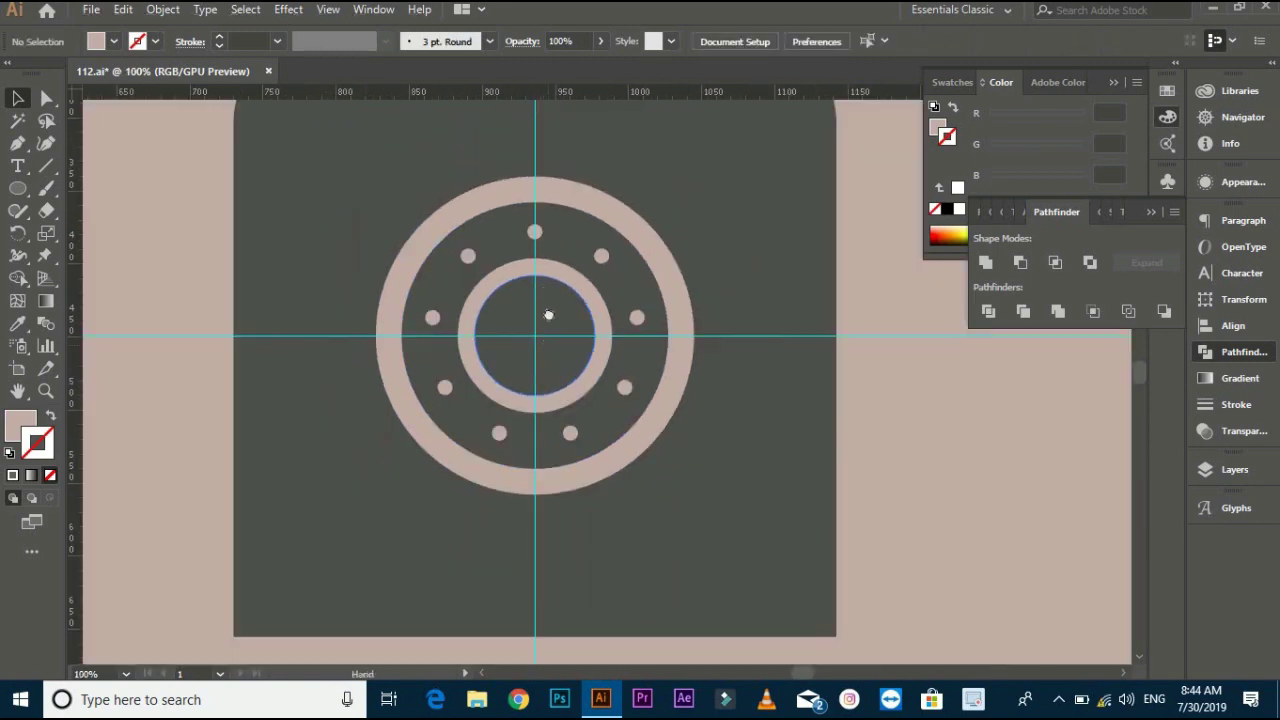
scroll(548, 317, "down", 1)
scroll(548, 320, "down", 1)
left_click_drag(191, 376, 222, 396)
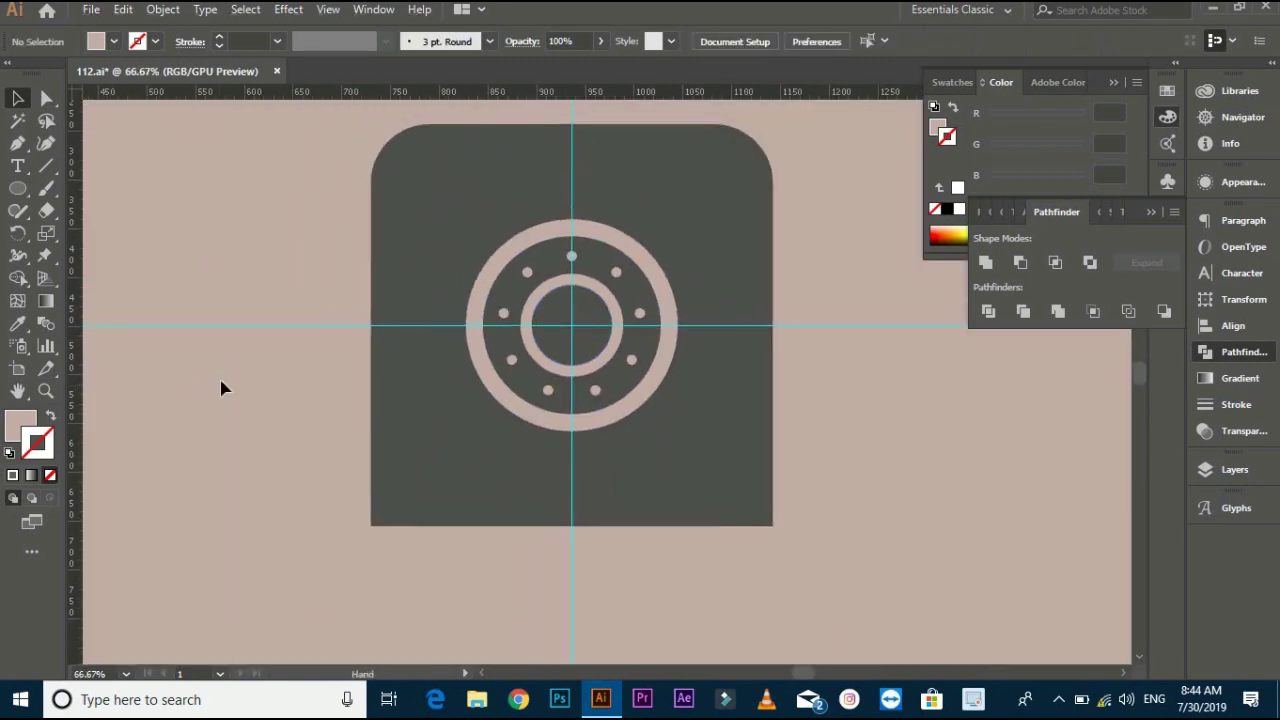
right_click(226, 330)
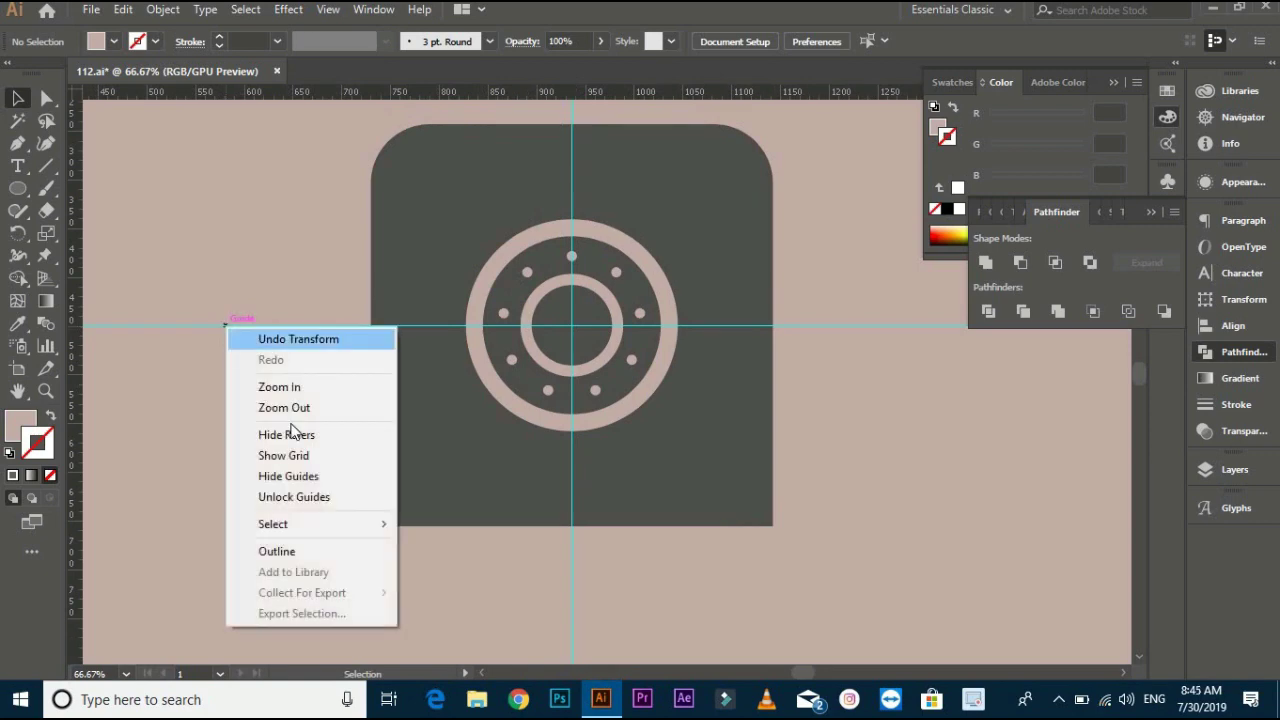
left_click(293, 497)
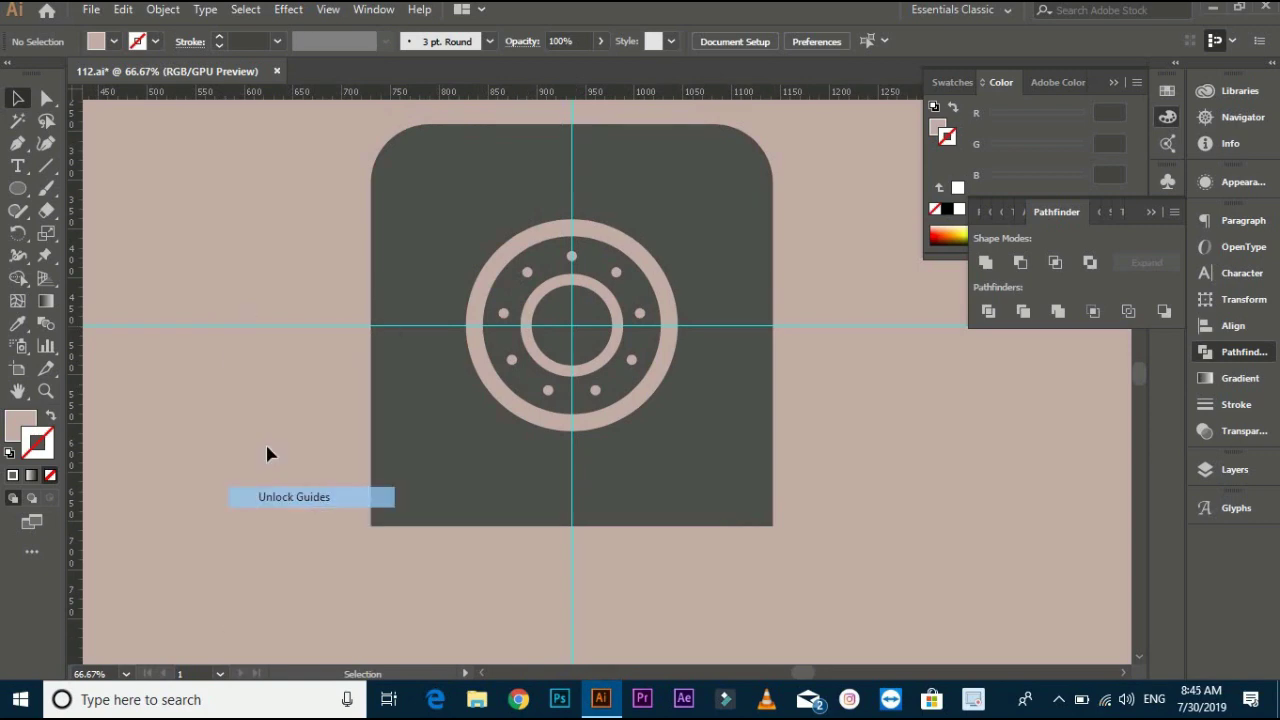
left_click(245, 325)
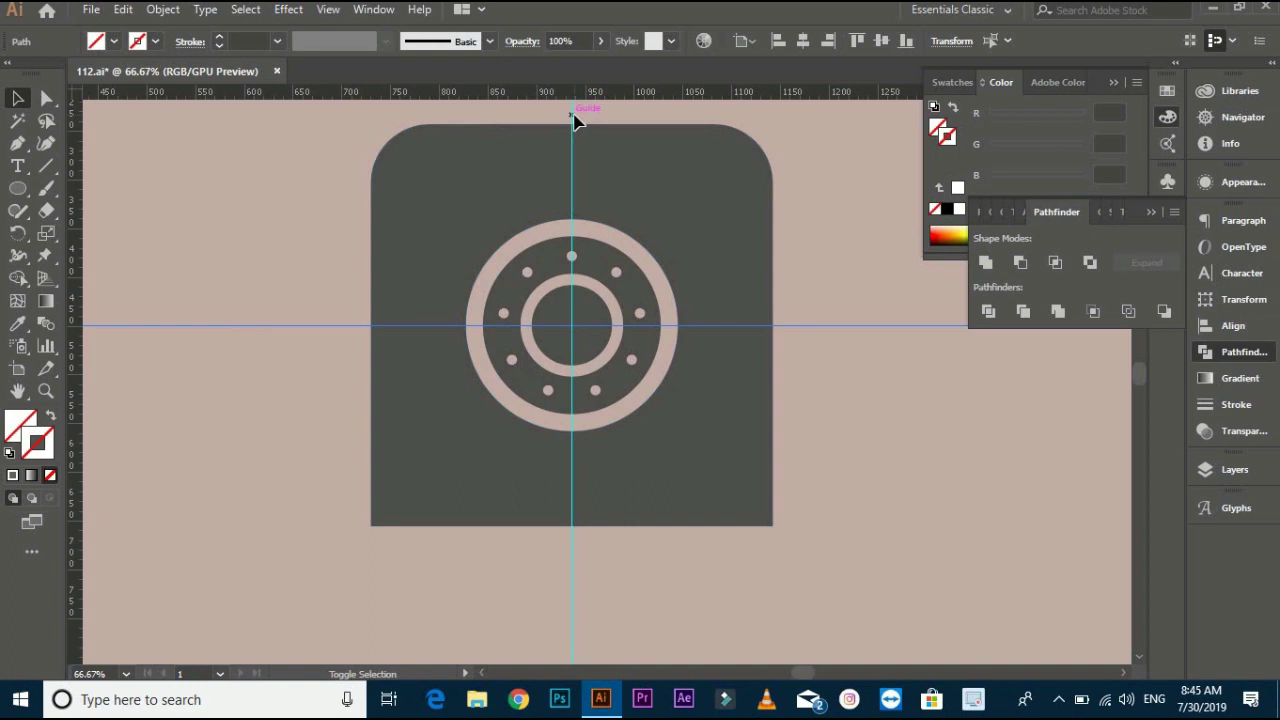
key("Delete")
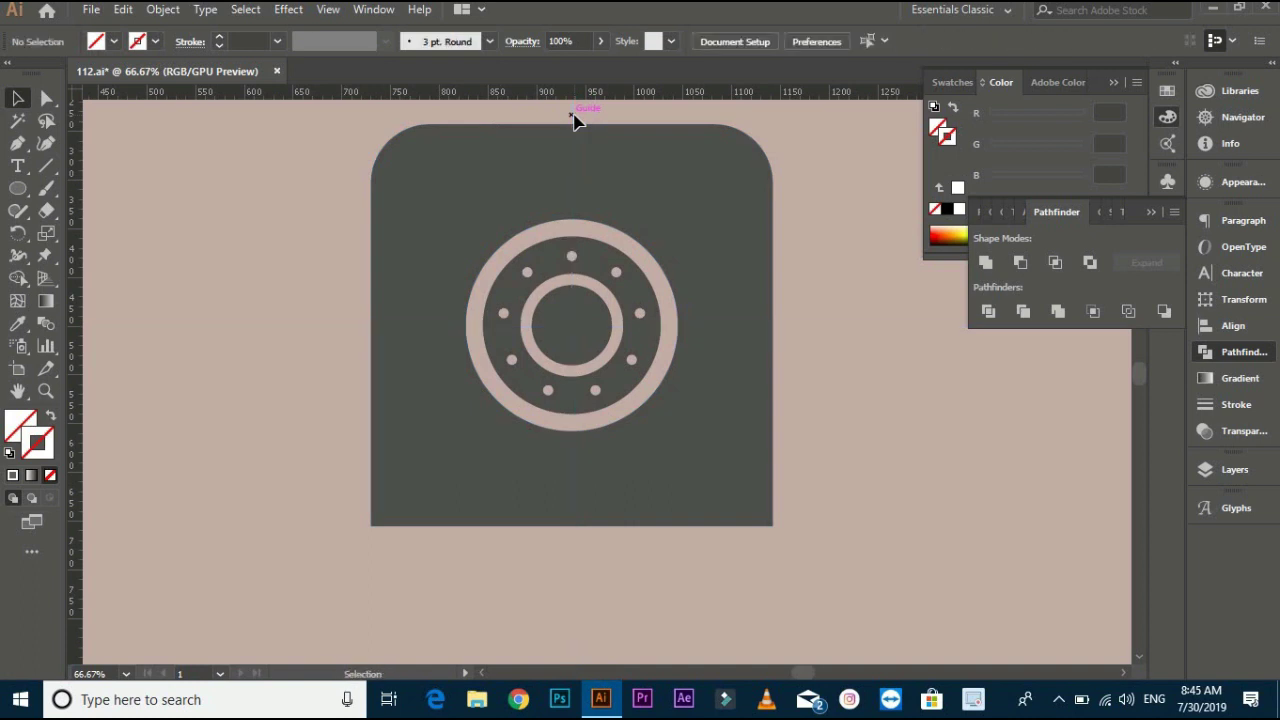
Copy the innermost circle, paste it in front, and scale the copy from its centre to about 36 px in diameter
scroll(586, 324, "up", 1)
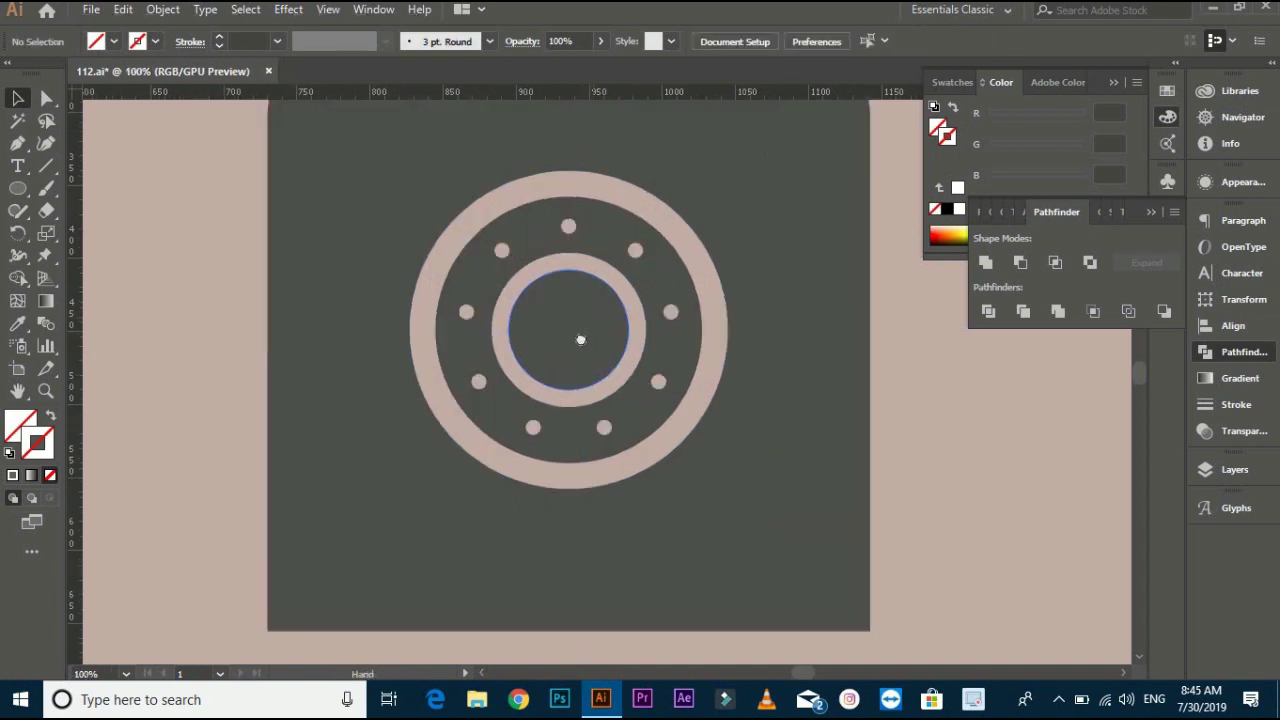
scroll(580, 337, "right", 1)
left_click(578, 340)
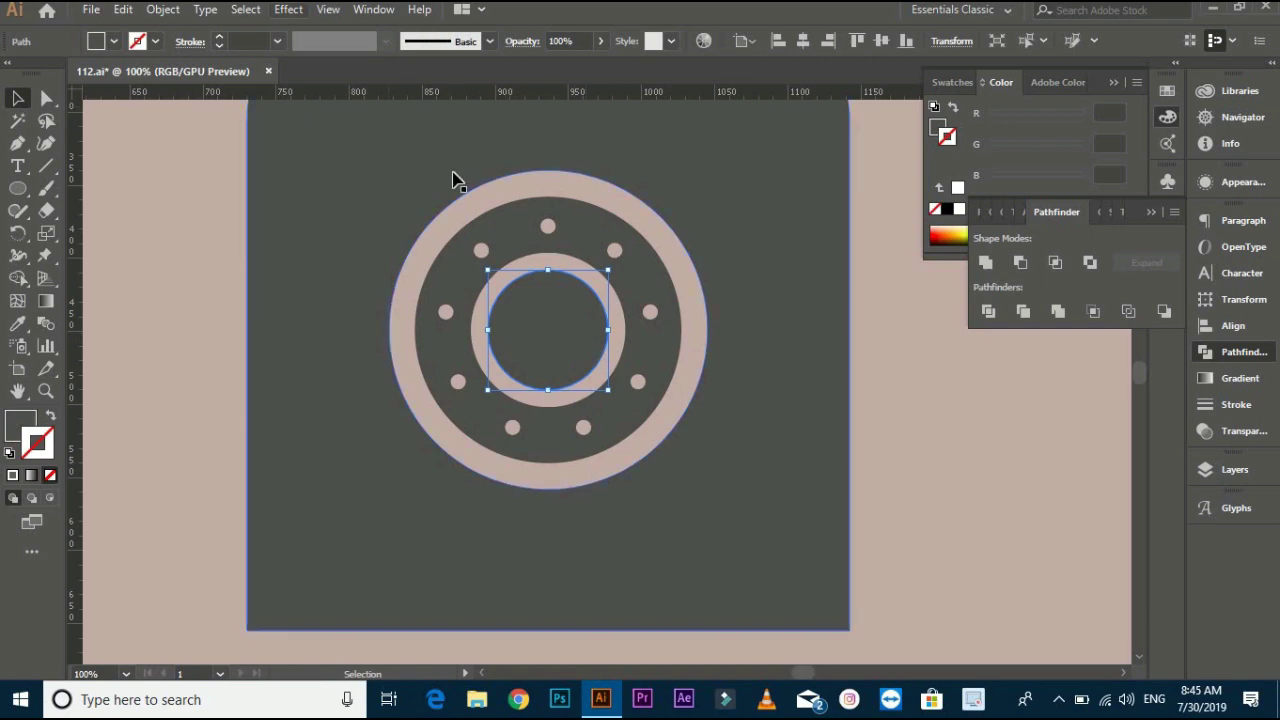
right_click(548, 341)
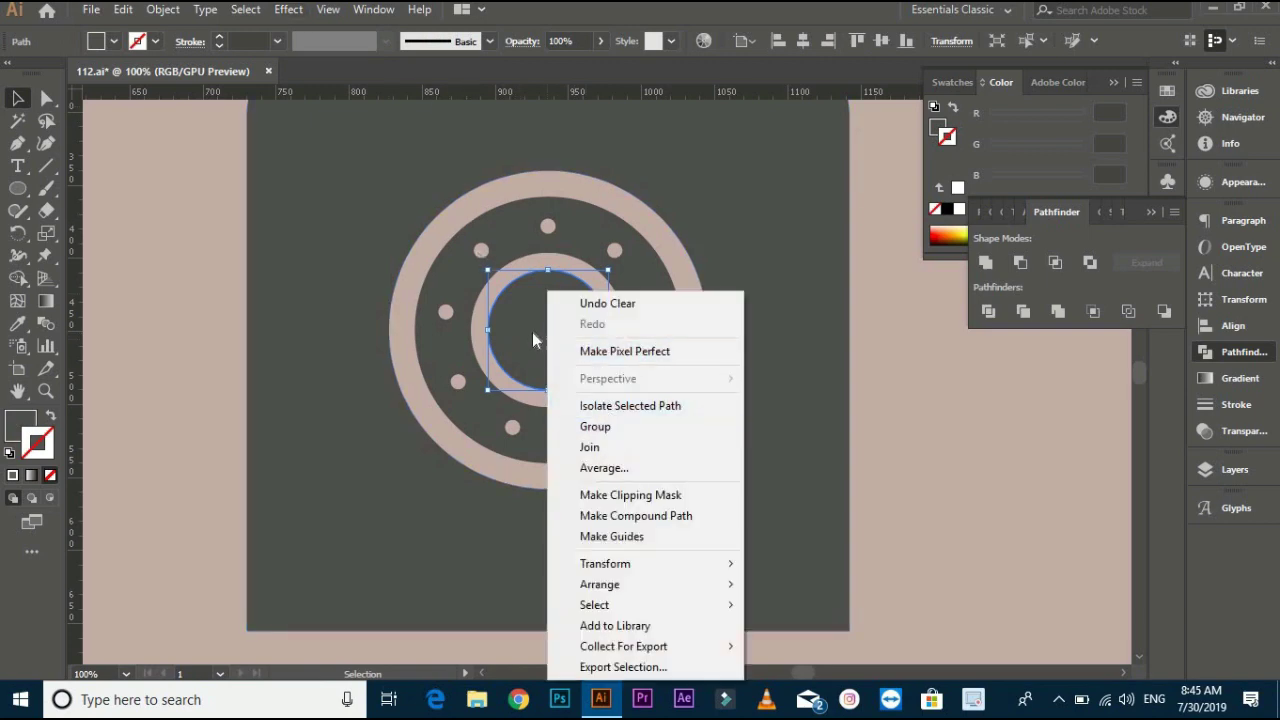
left_click(465, 293)
left_click(163, 10)
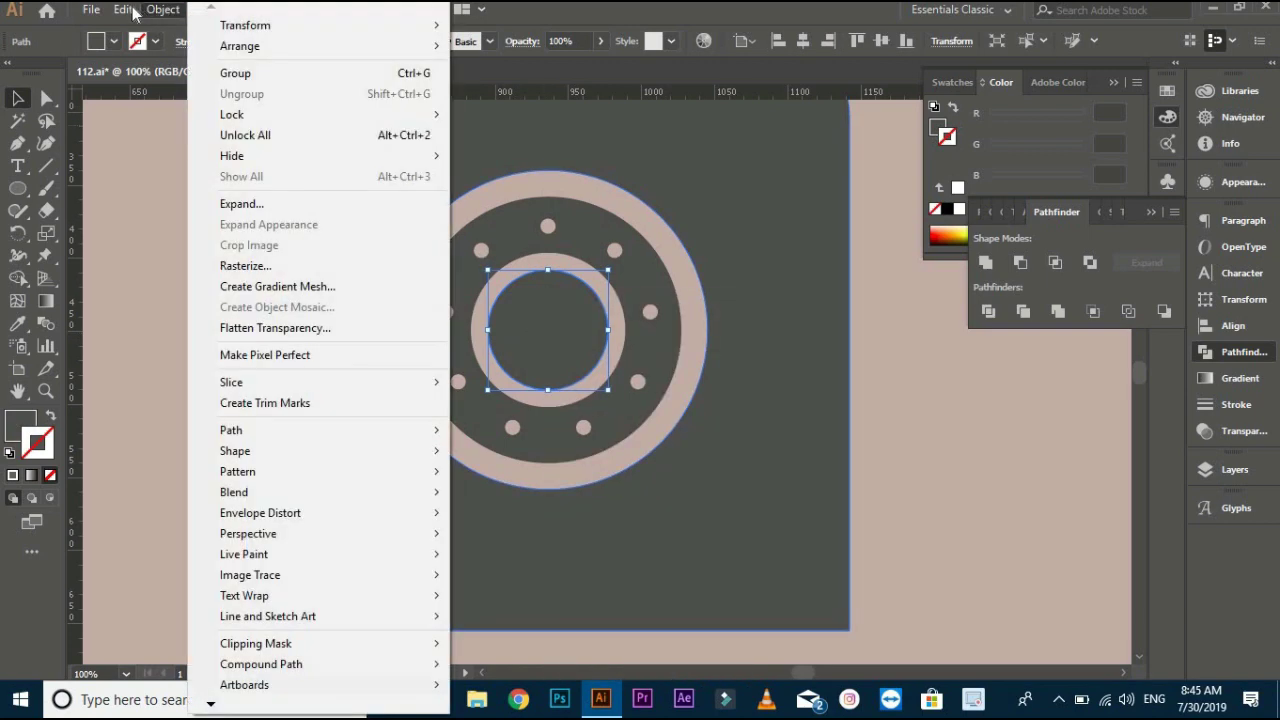
mouse_move(123, 10)
left_click(153, 99)
left_click(123, 10)
left_click(193, 141)
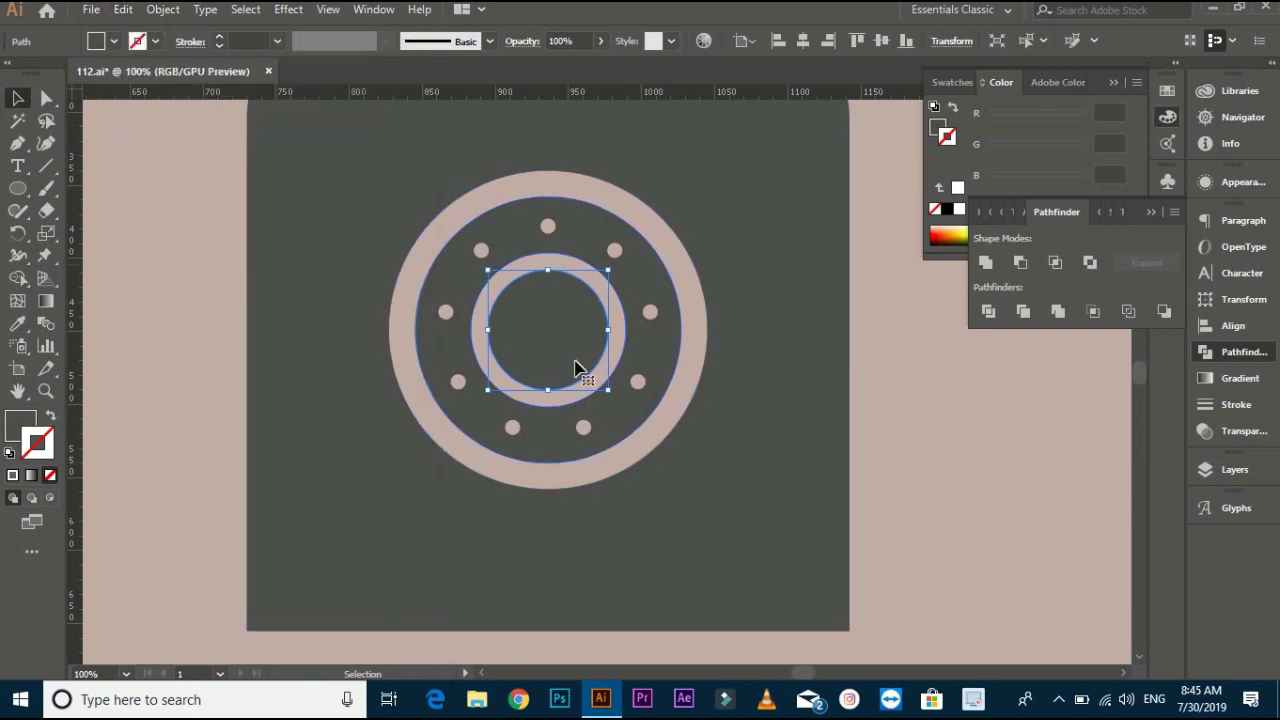
left_click_drag(608, 389, 587, 360)
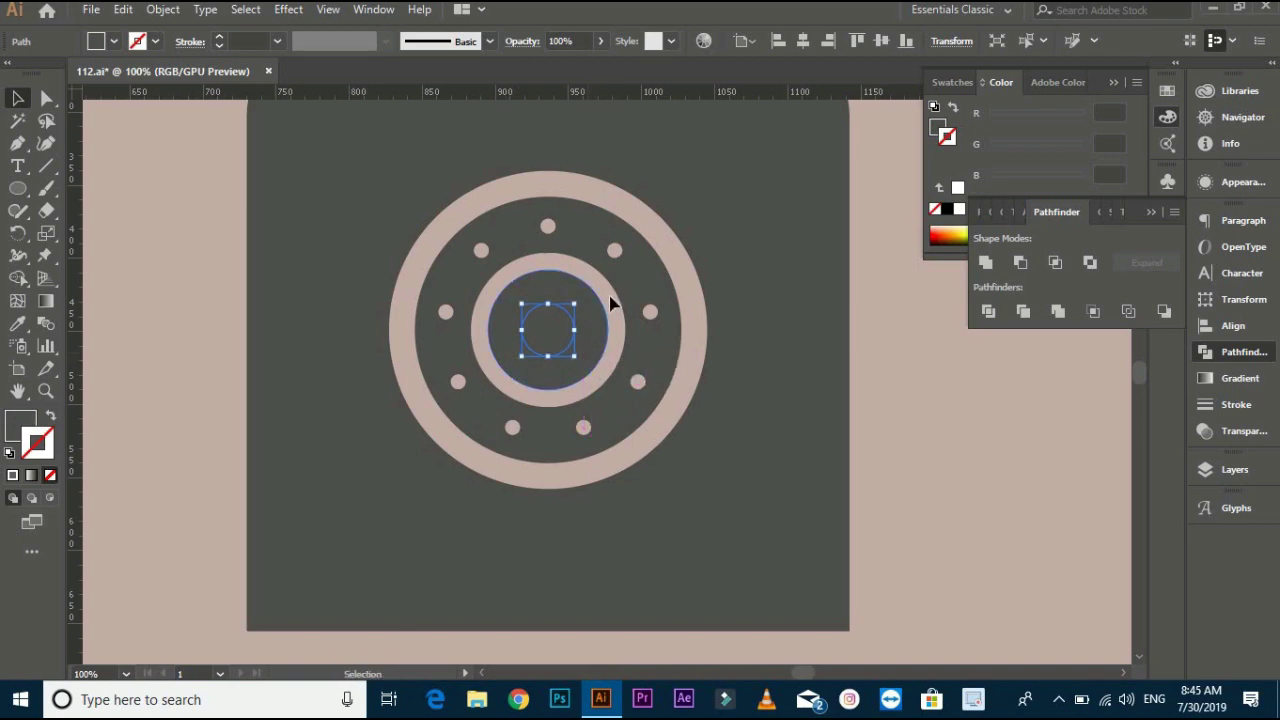
Divide the larger dark inner circle with the small central circle and ungroup the resulting pieces
scroll(605, 303, "up", 2)
left_click(571, 331, "shift")
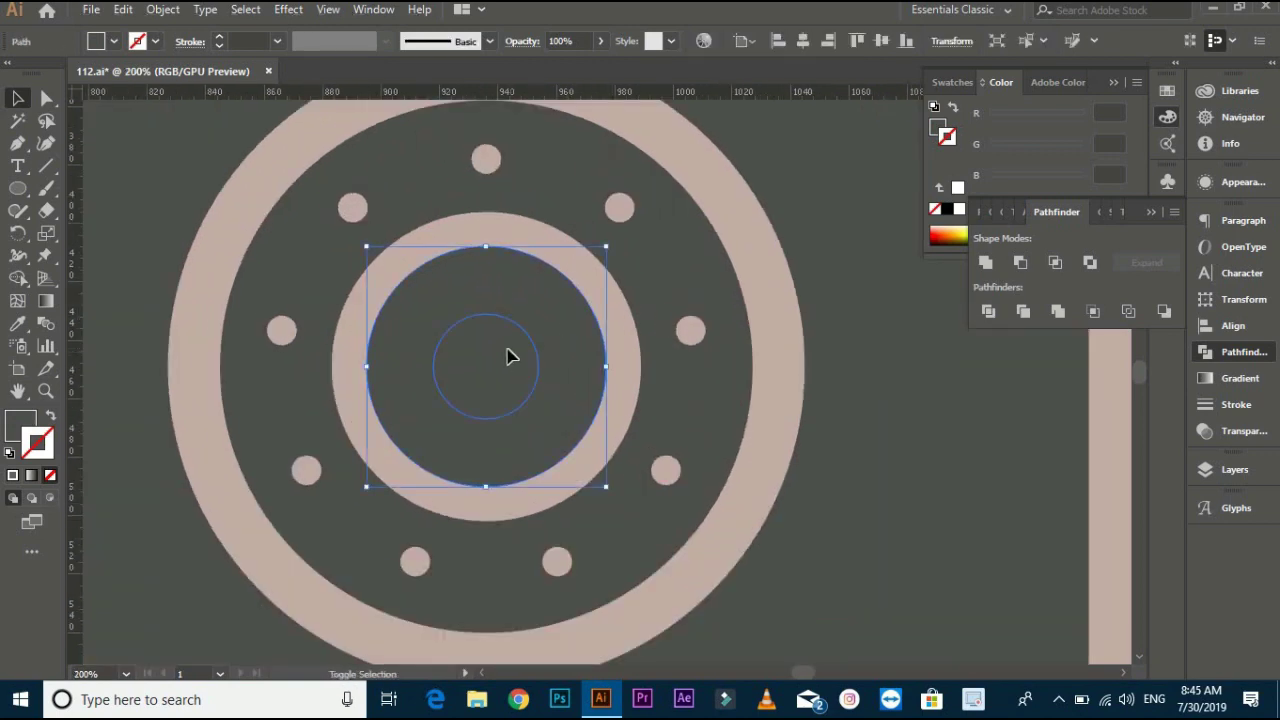
left_click(1019, 263)
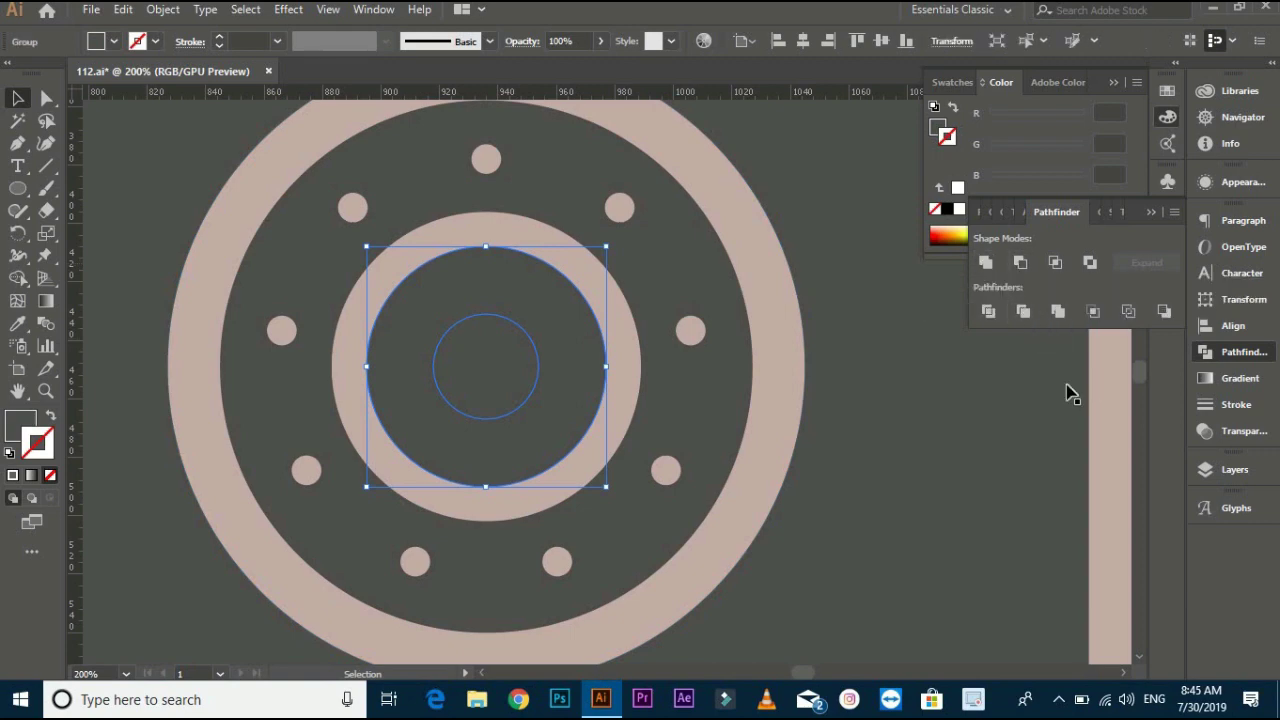
right_click(471, 321)
left_click(540, 480)
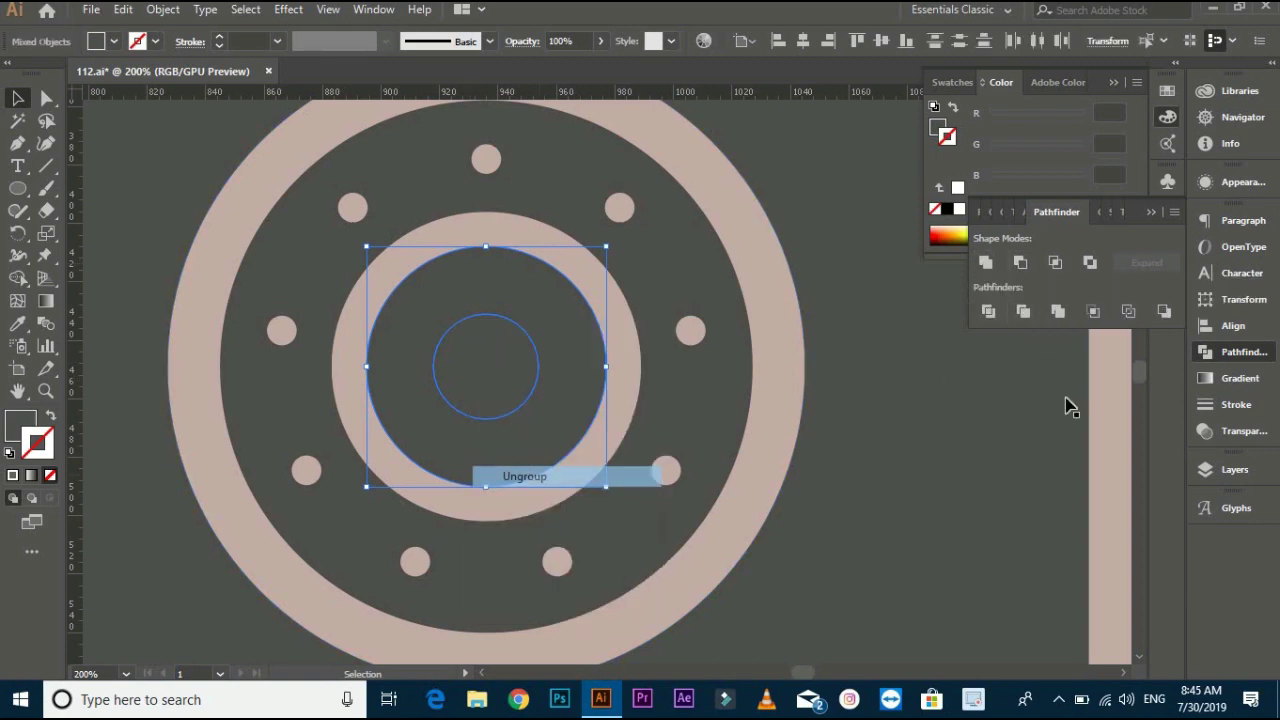
left_click(546, 392)
Scale the dark central circle down from its centre to about 20 px in diameter, leaving a beige ring around it
left_click(493, 368)
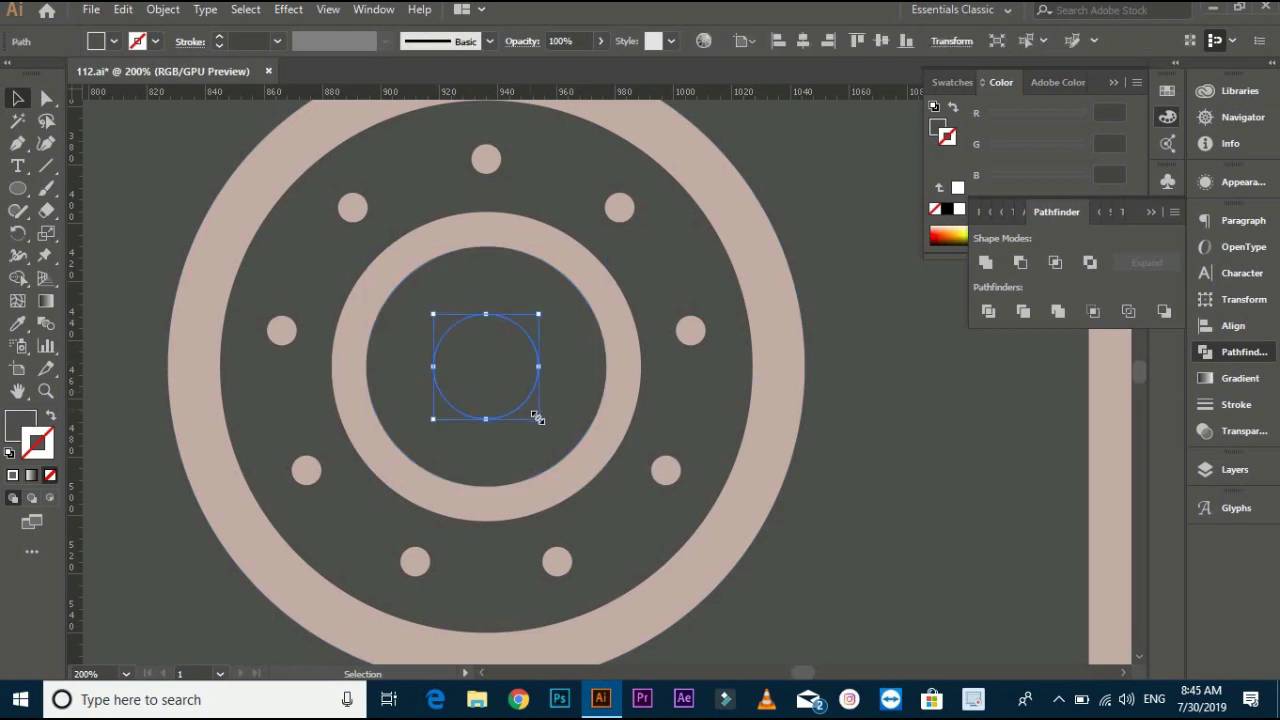
left_click_drag(537, 415, 526, 404)
left_click(763, 414)
left_click(515, 392)
mouse_move(519, 399)
left_mouse_down()
mouse_move(530, 398)
mouse_move(516, 396)
left_mouse_up()
left_click(1103, 418)
scroll(1103, 418, "down", 2)
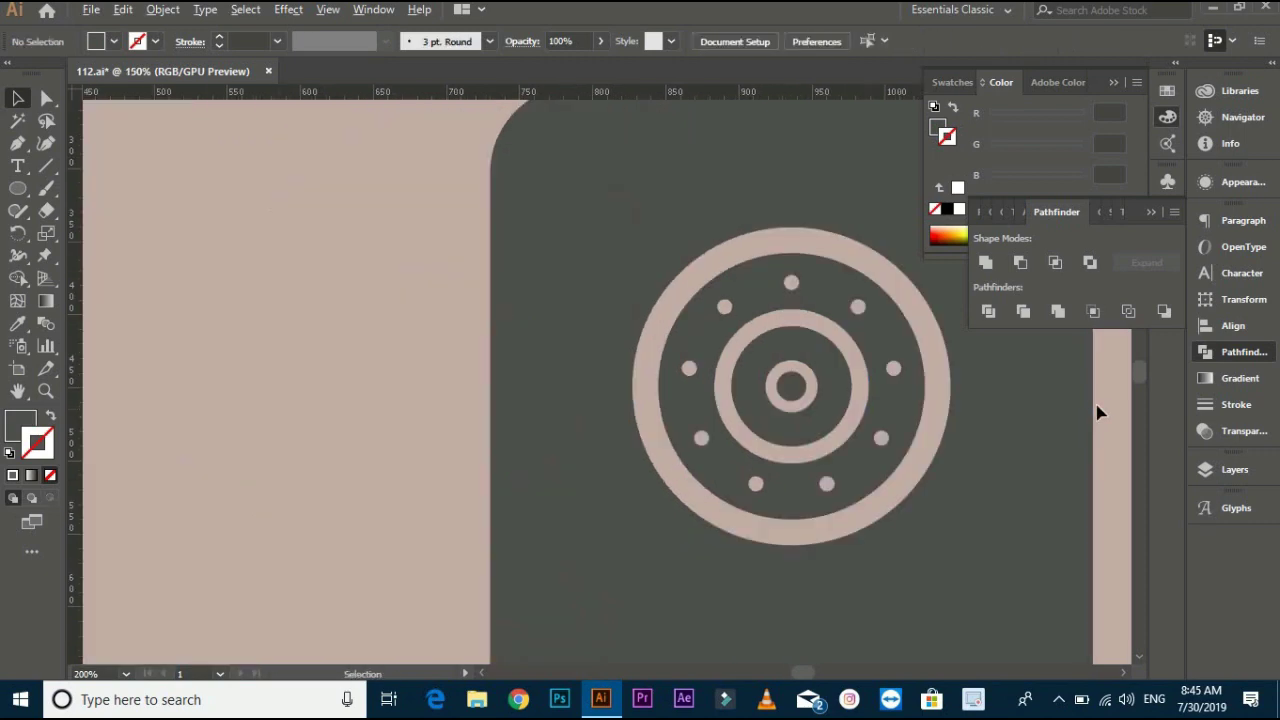
Subtract all nine beige dots from the dark ring that carries them, so they become cut-outs
scroll(889, 381, "right", 3)
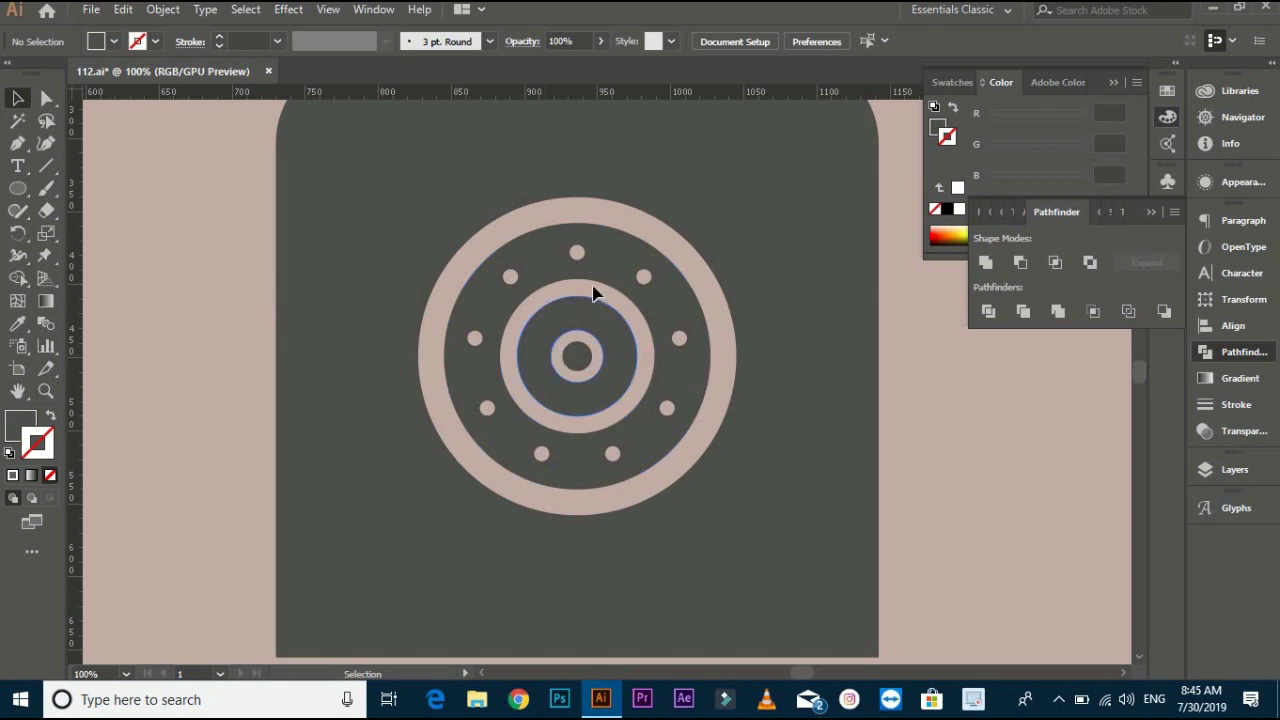
left_click(577, 252)
left_click(510, 276, "shift")
left_click(474, 338, "shift")
left_click(487, 408, "shift")
left_click(541, 453, "shift")
left_click(612, 453, "shift")
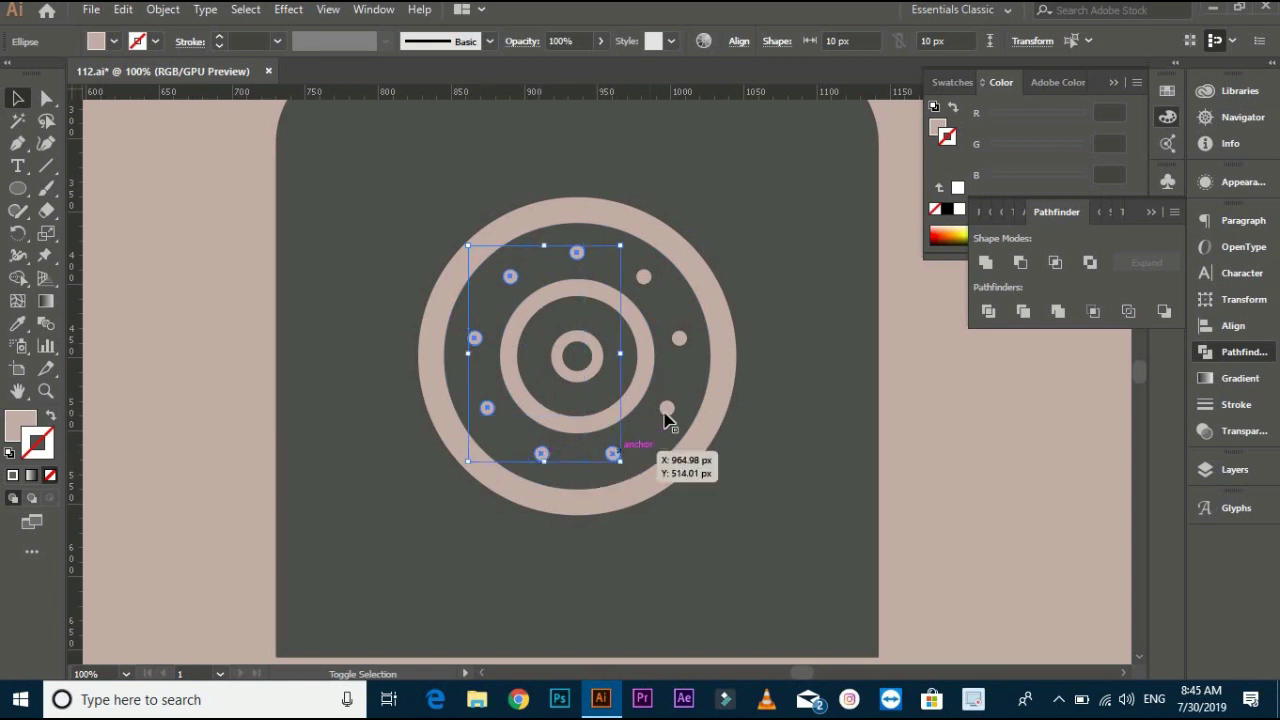
left_click(667, 408, "shift")
left_click(679, 338, "shift")
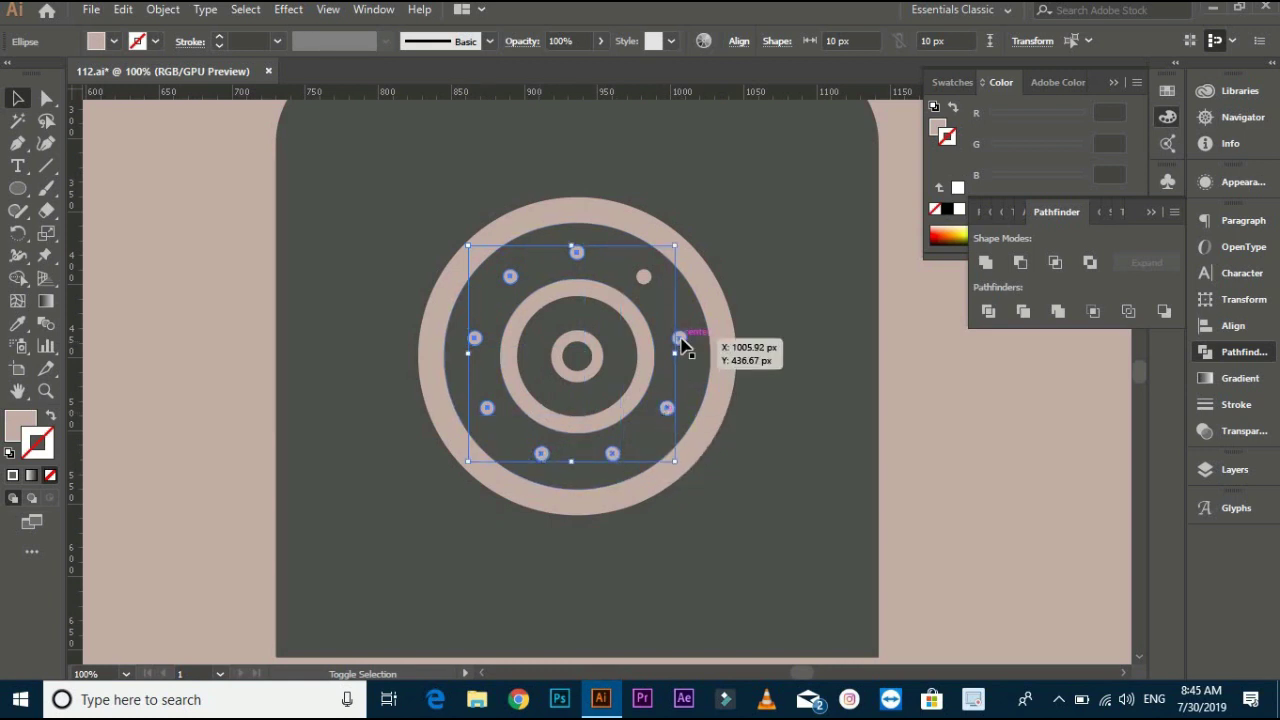
left_click(644, 277, "shift")
key("ctrl")
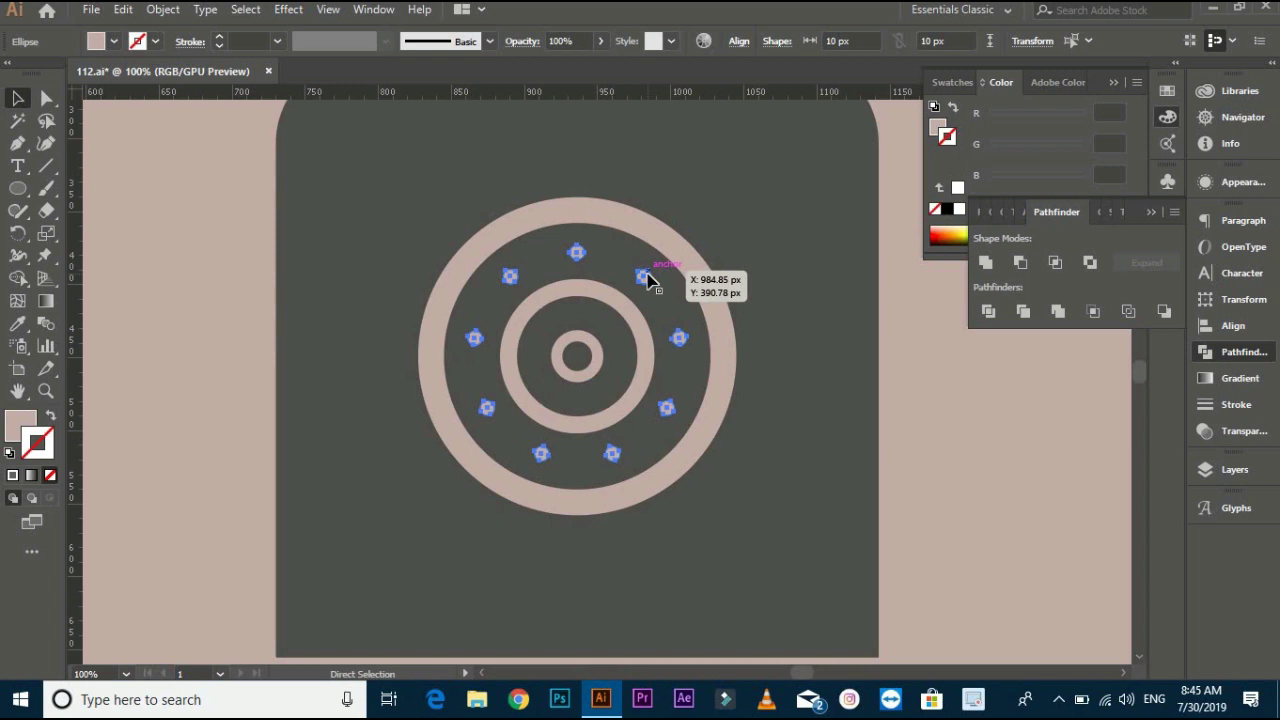
left_click(651, 289, "shift")
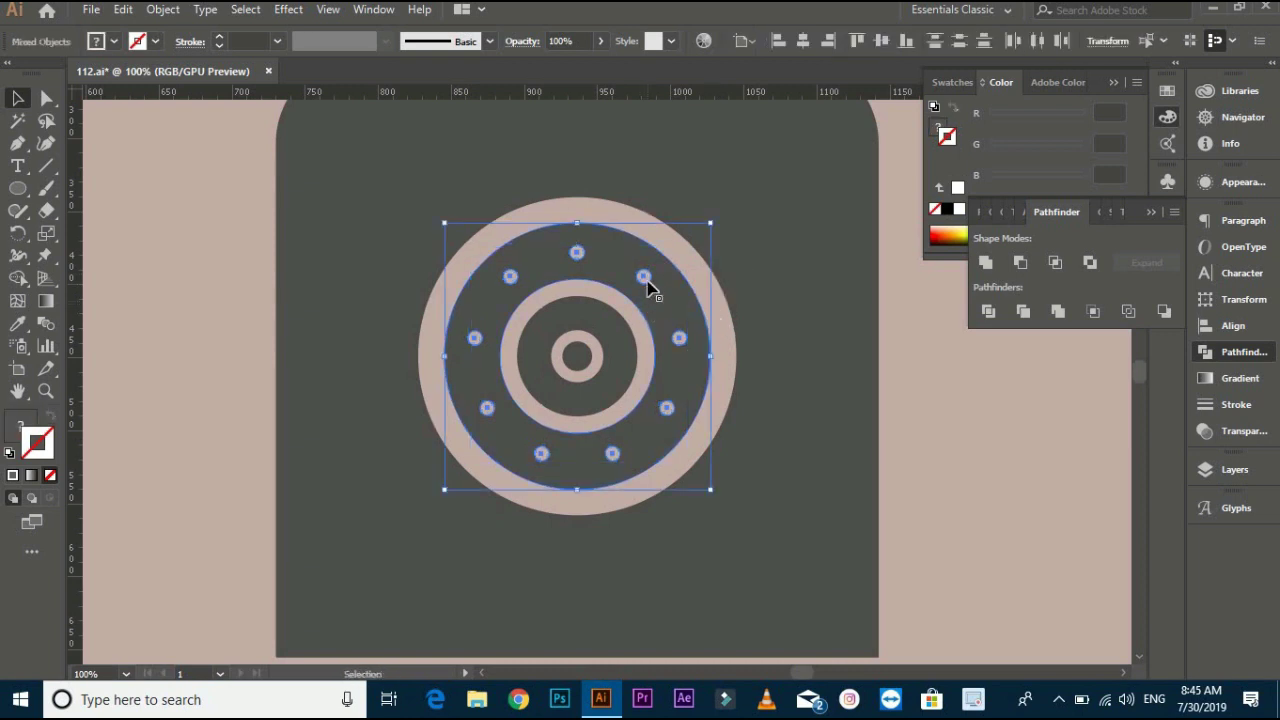
left_click(1021, 264)
key("ctrl+shift+a")
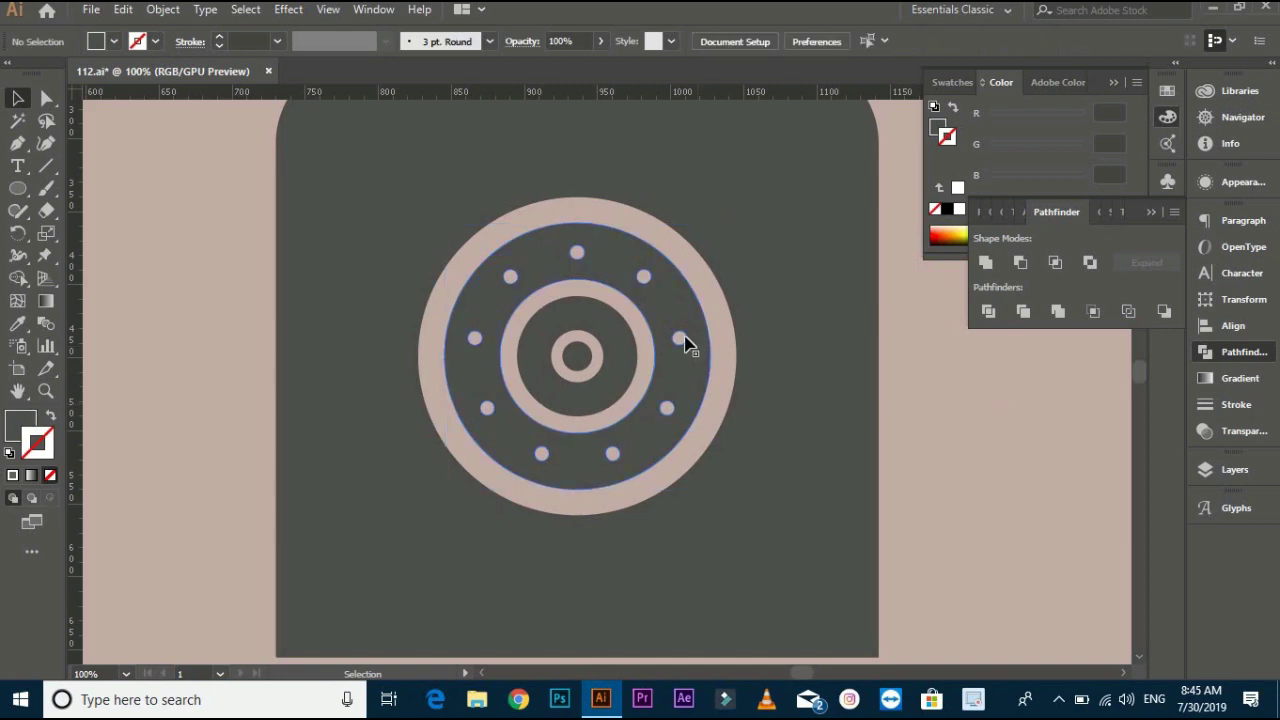
left_click_drag(686, 343, 590, 332)
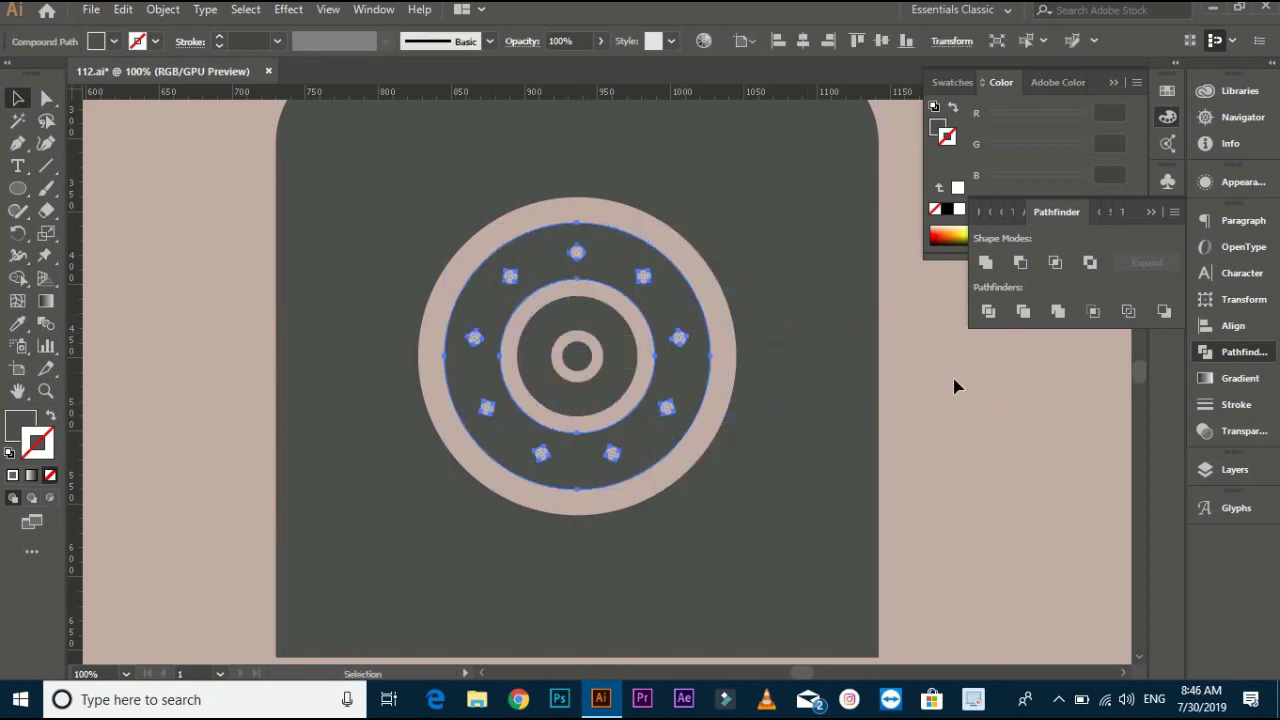
left_click(957, 386)
Draw a vertical line about 13 px long with the Pen tool, centred above the small beige ring inside the dark ring
scroll(829, 371, "right", 3)
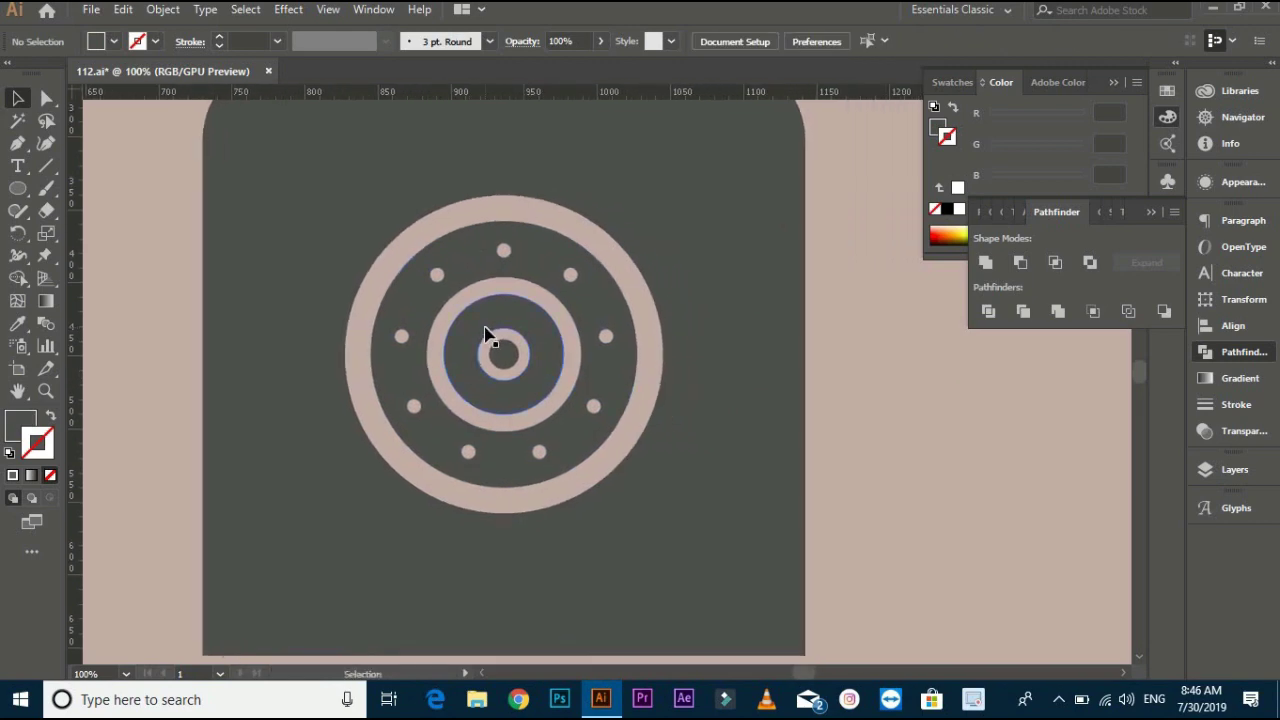
scroll(485, 335, "up", 2)
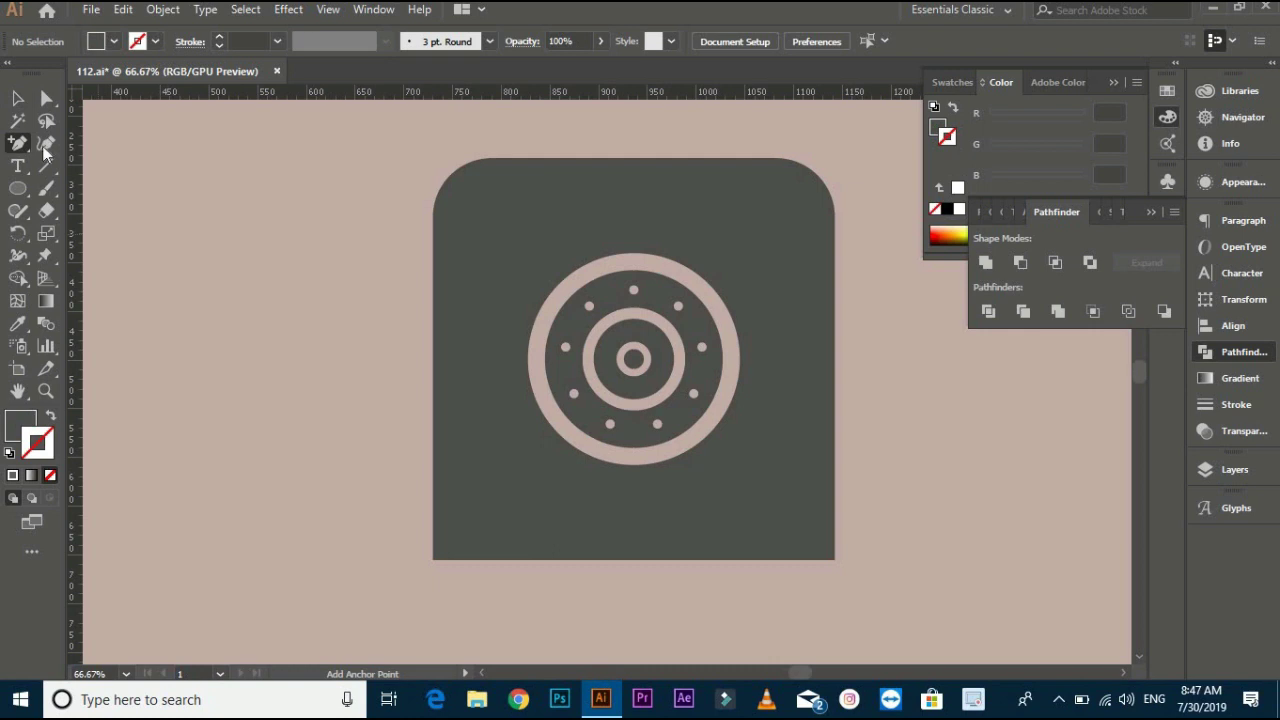
left_click_drag(18, 143, 100, 137)
scroll(645, 350, "up", 4)
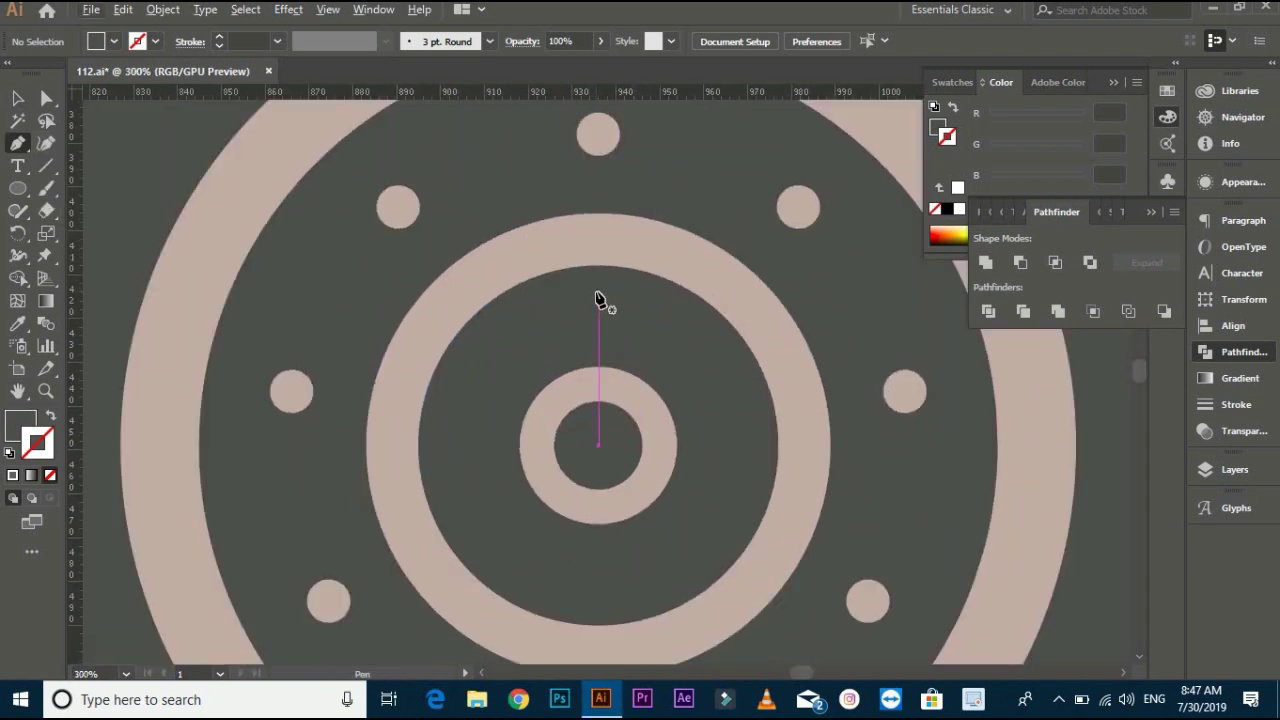
left_click(598, 293)
left_click(599, 349)
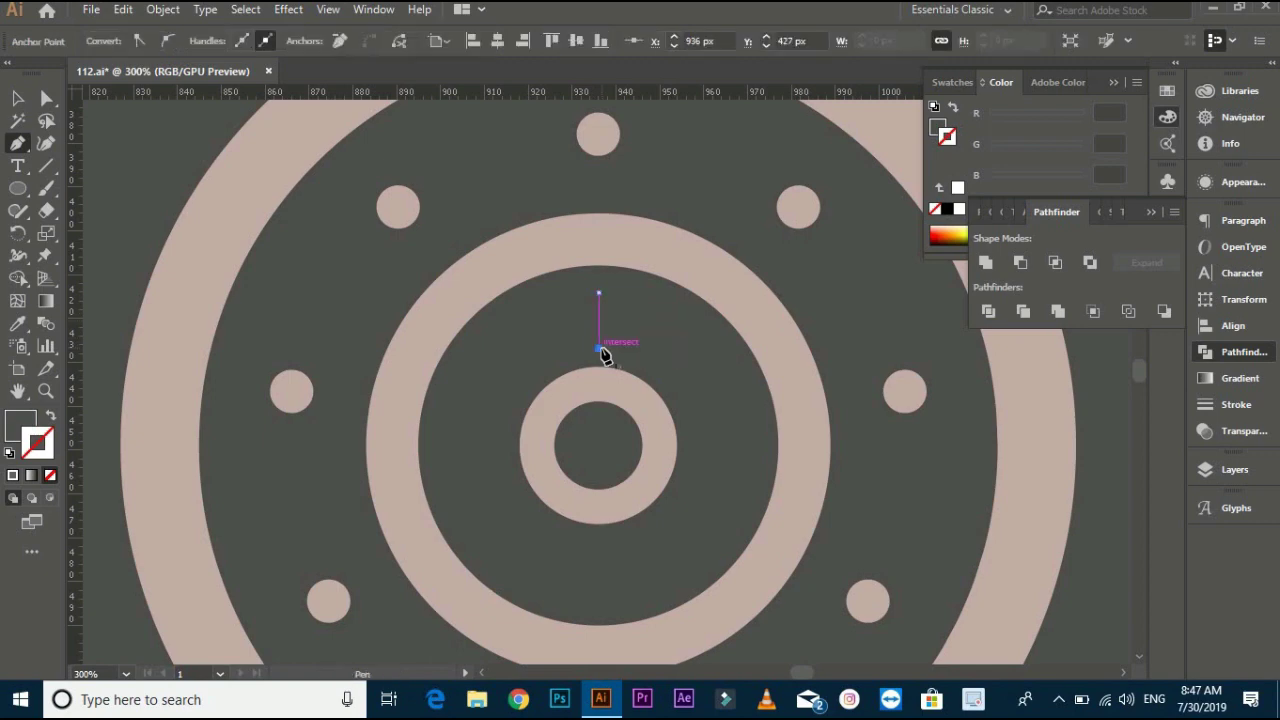
Turn the short line's fill into its stroke and colour that stroke with the beige sampled from the outer ring
key("v")
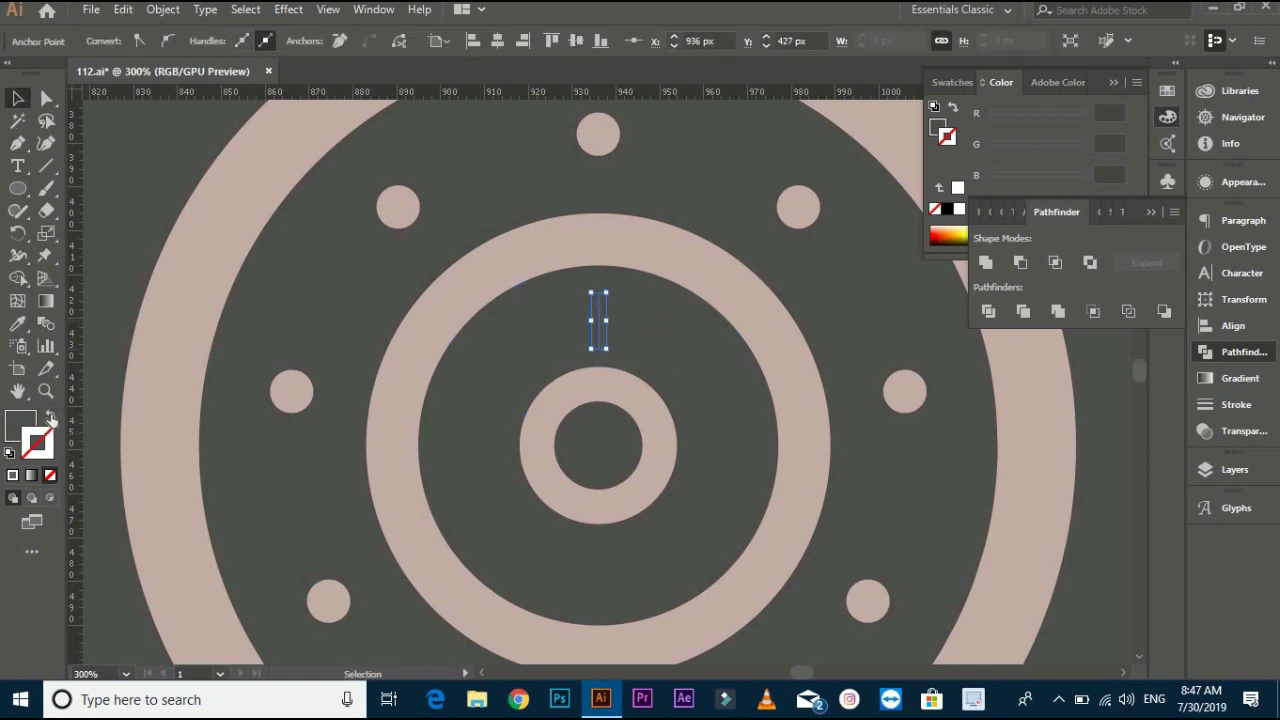
left_click(52, 418)
left_click(18, 323)
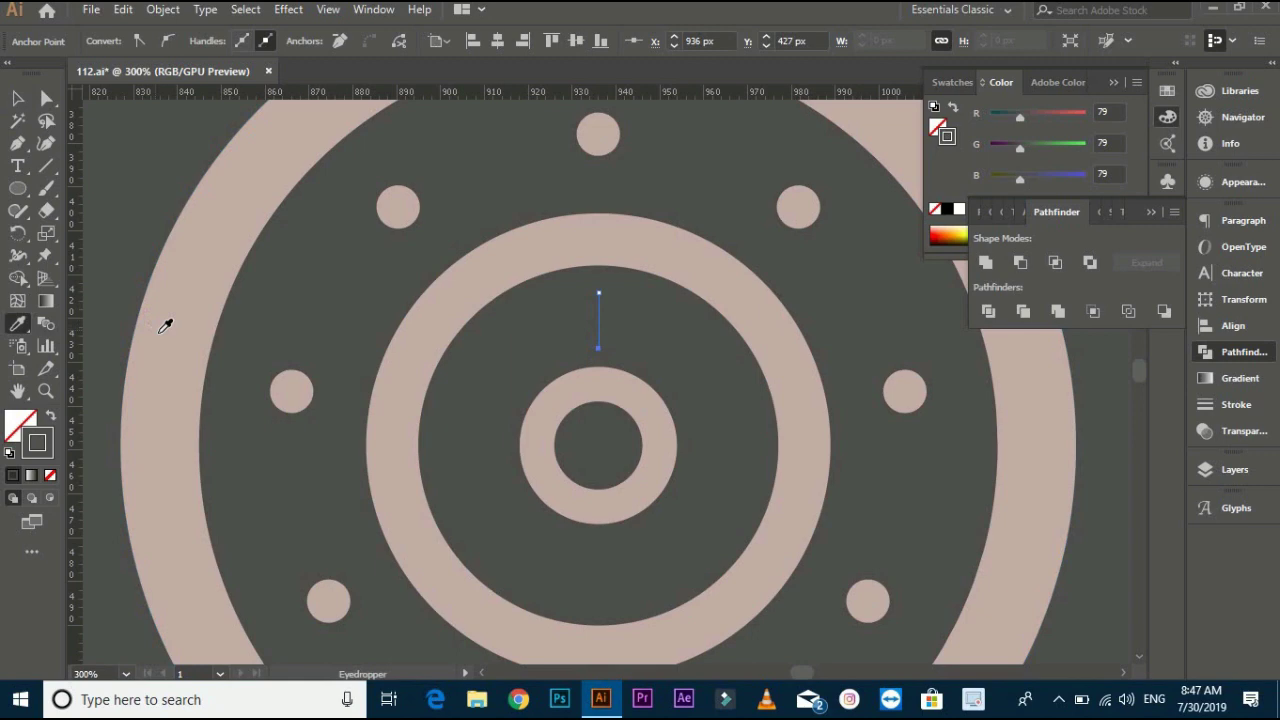
left_click(165, 326)
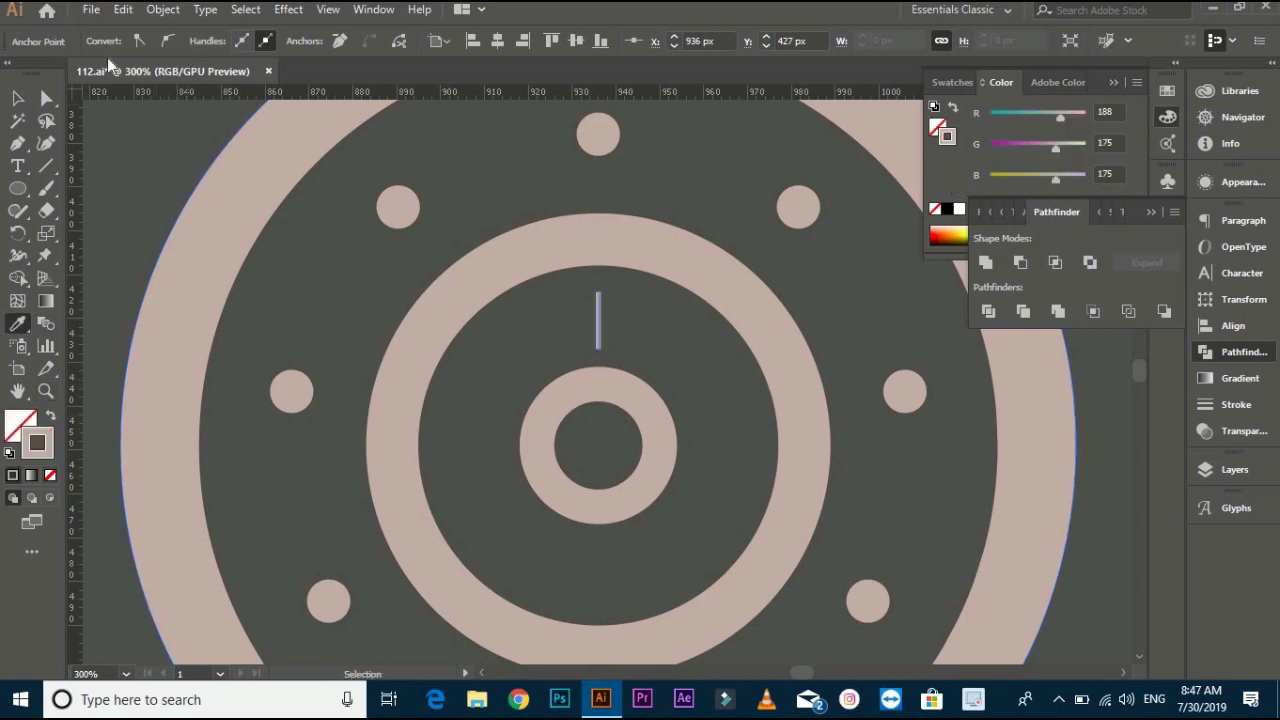
Set the short line's stroke weight to 2 pt and apply the lens-shaped variable width profile
left_click(600, 323)
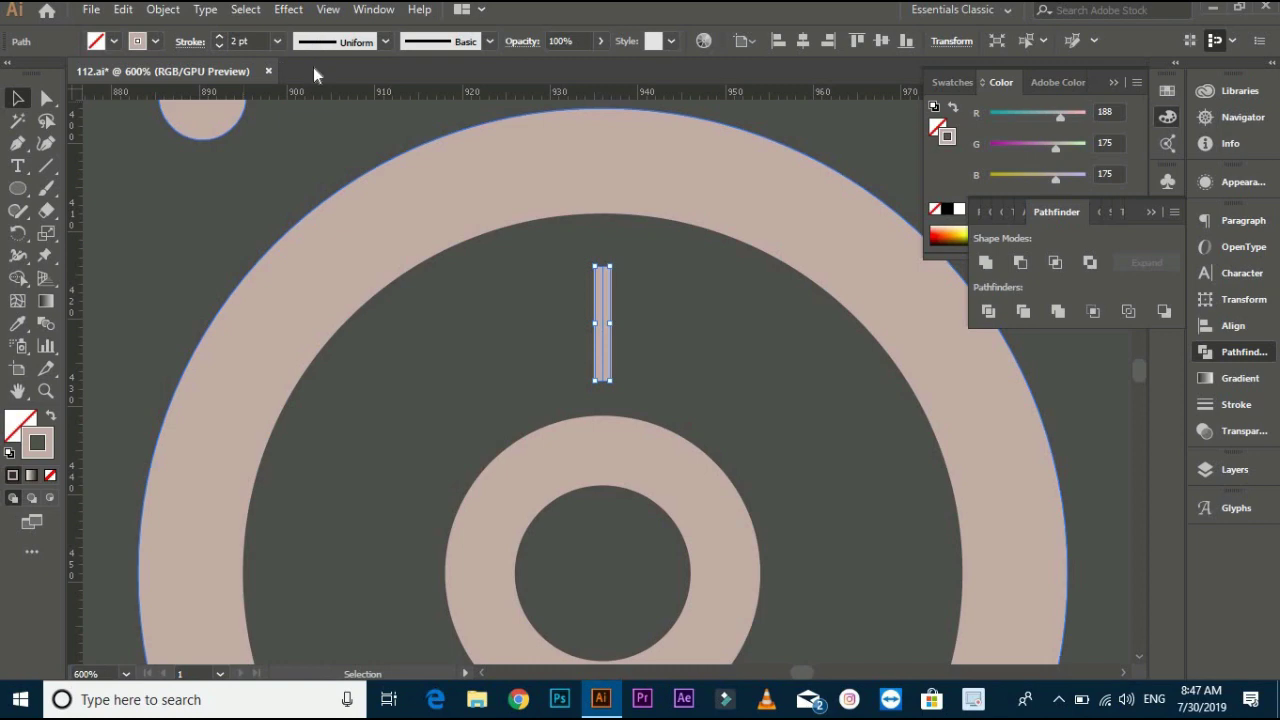
left_click(340, 41)
left_click(323, 110)
left_click(418, 204)
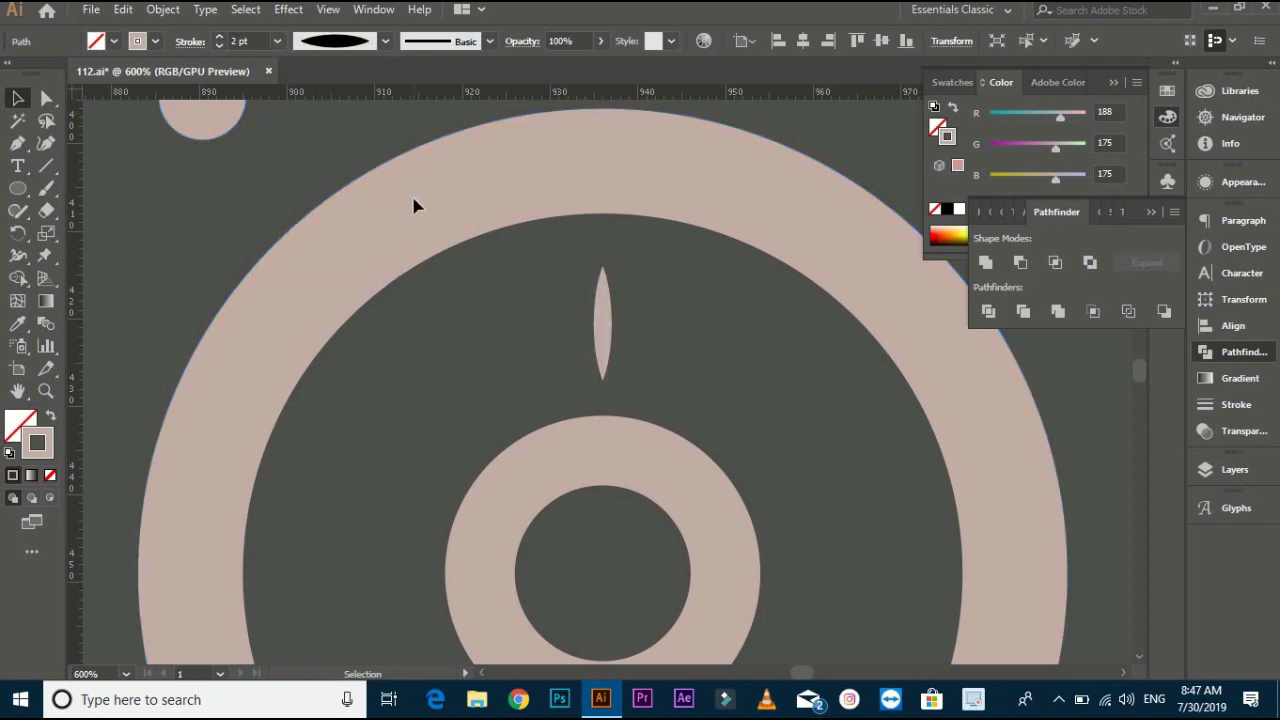
Expand the appearance of the lens-shaped stroke into a filled shape and deselect it
left_click(604, 325)
left_click(166, 10)
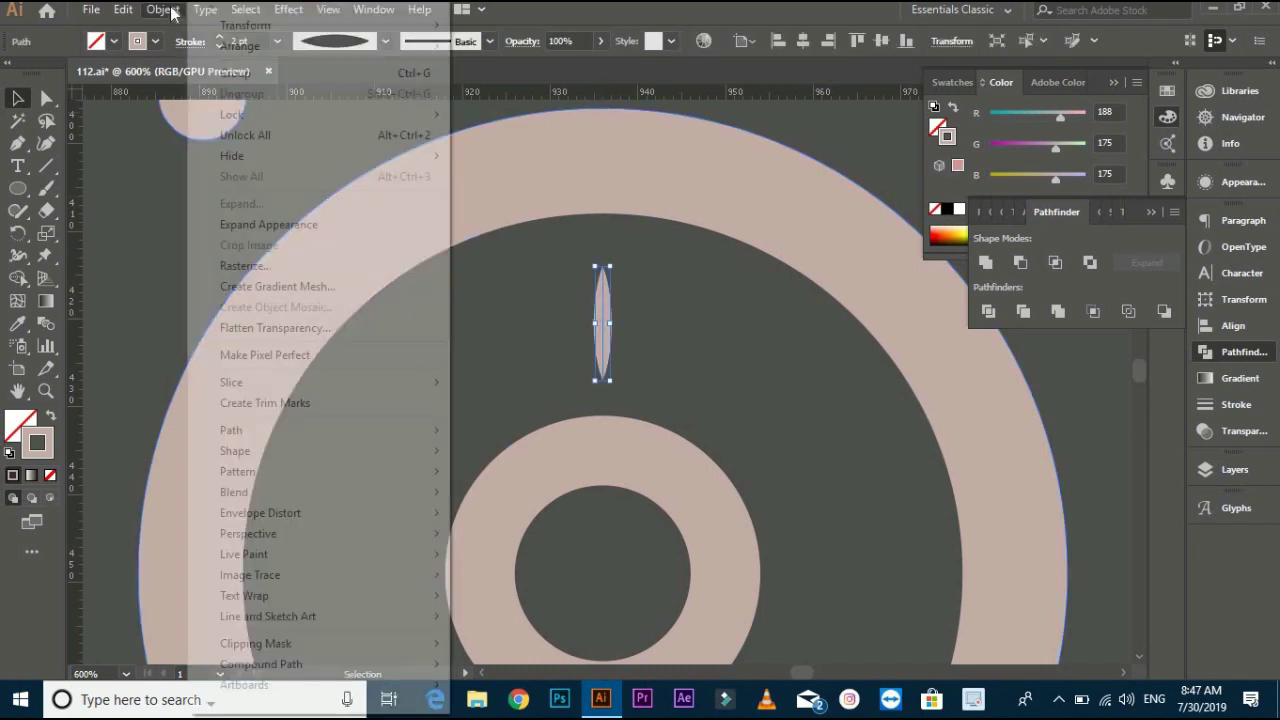
left_click(297, 224)
left_click(689, 286)
Place a vertical and a horizontal guide that cross at the common centre of the rings
key("ctrl+minus")
left_click_drag(643, 303, 626, 260)
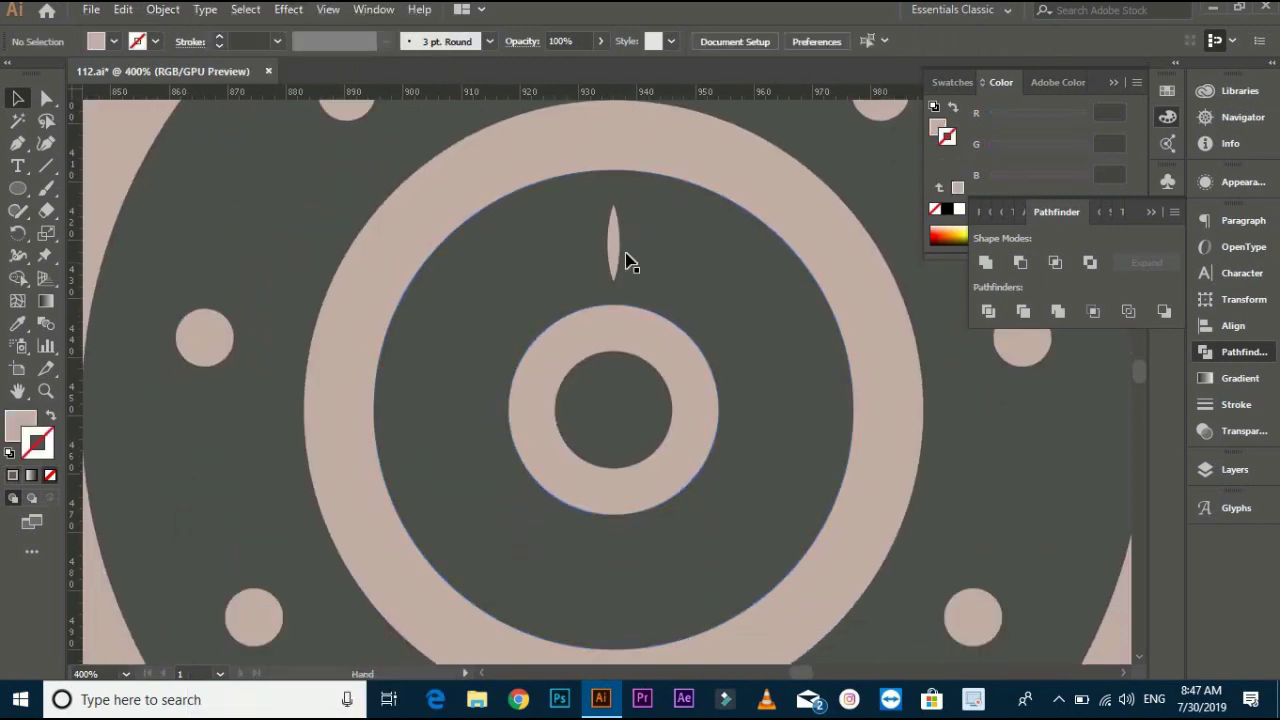
left_click(619, 251)
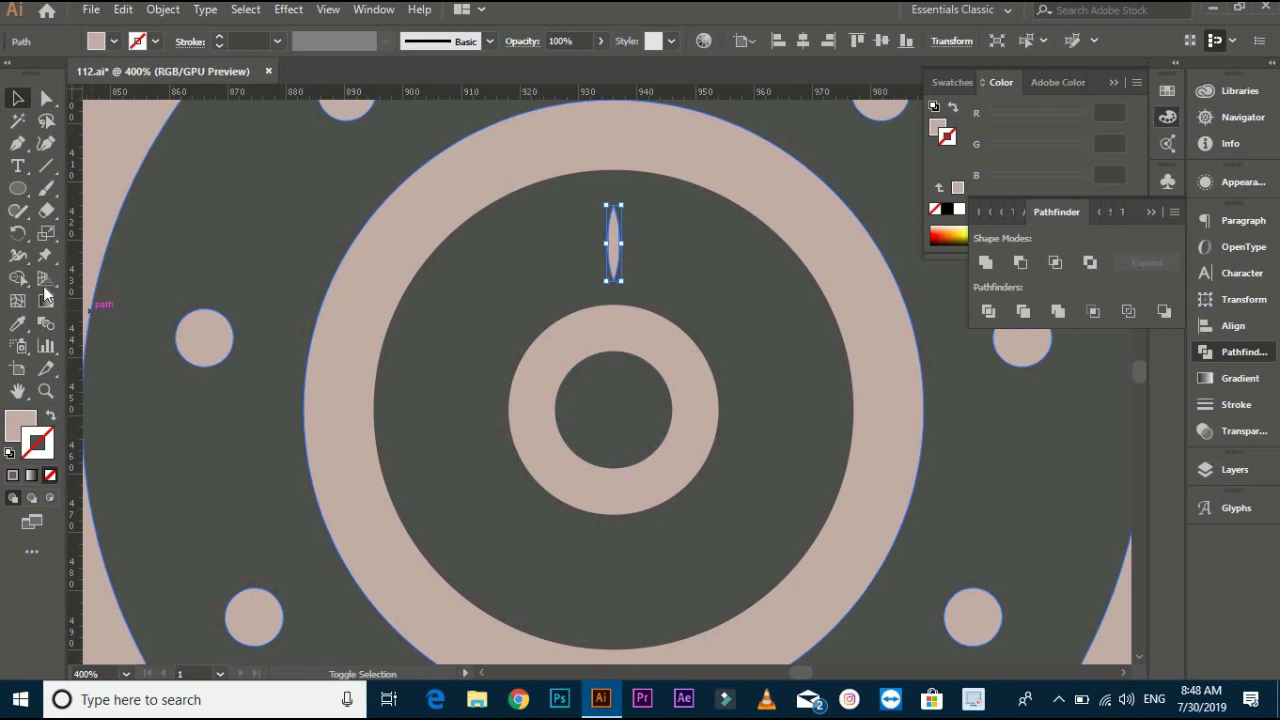
left_click(18, 232)
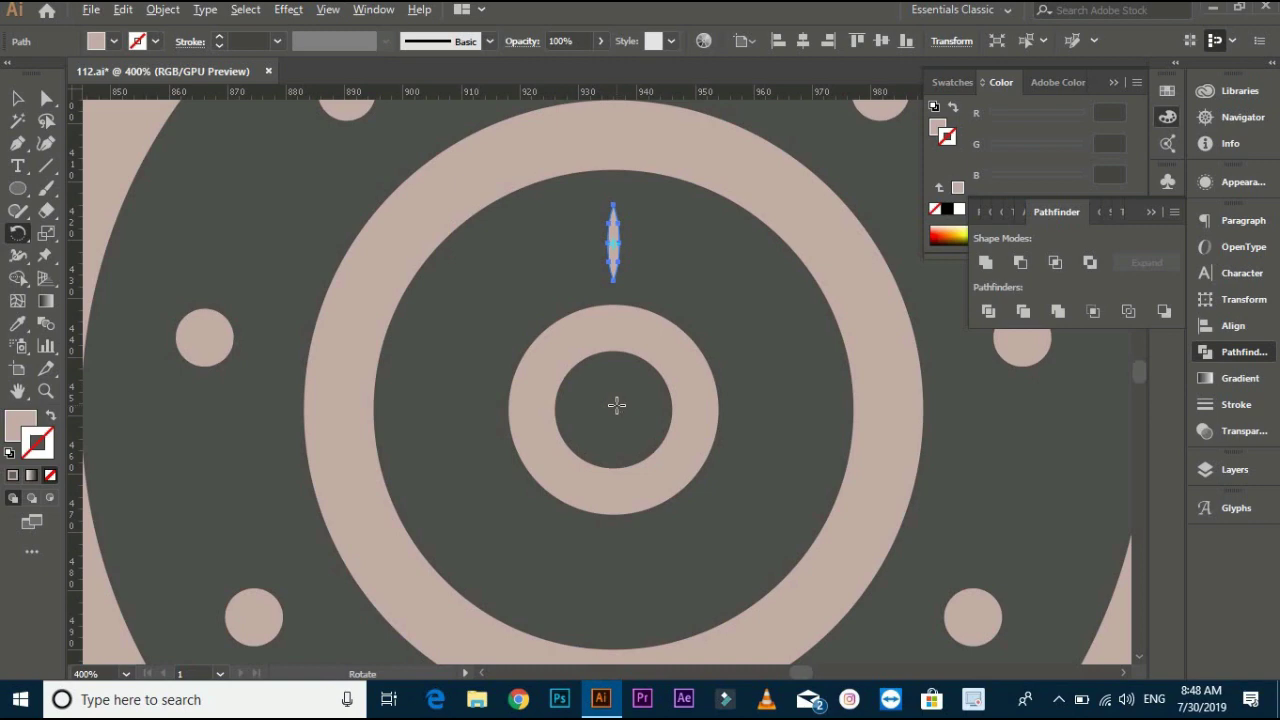
key("ctrl")
left_click_drag(75, 275, 503, 303)
left_click_drag(614, 318, 614, 318)
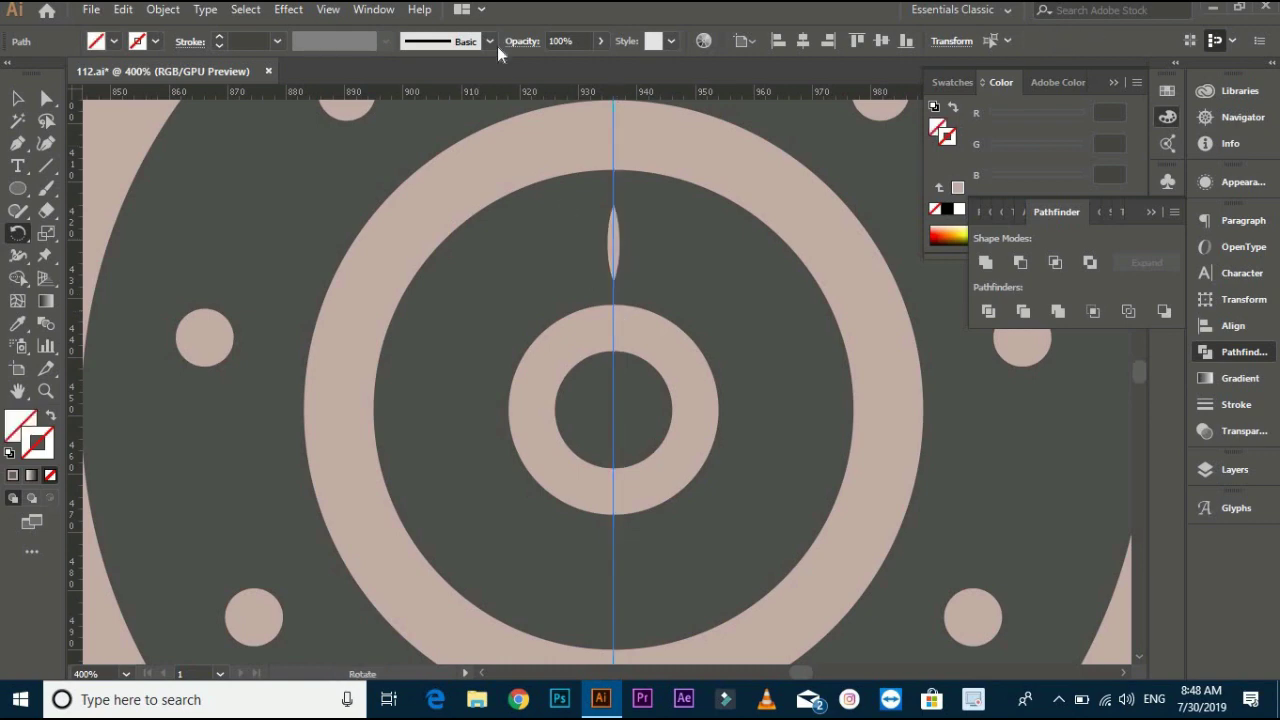
left_click_drag(503, 97, 645, 408)
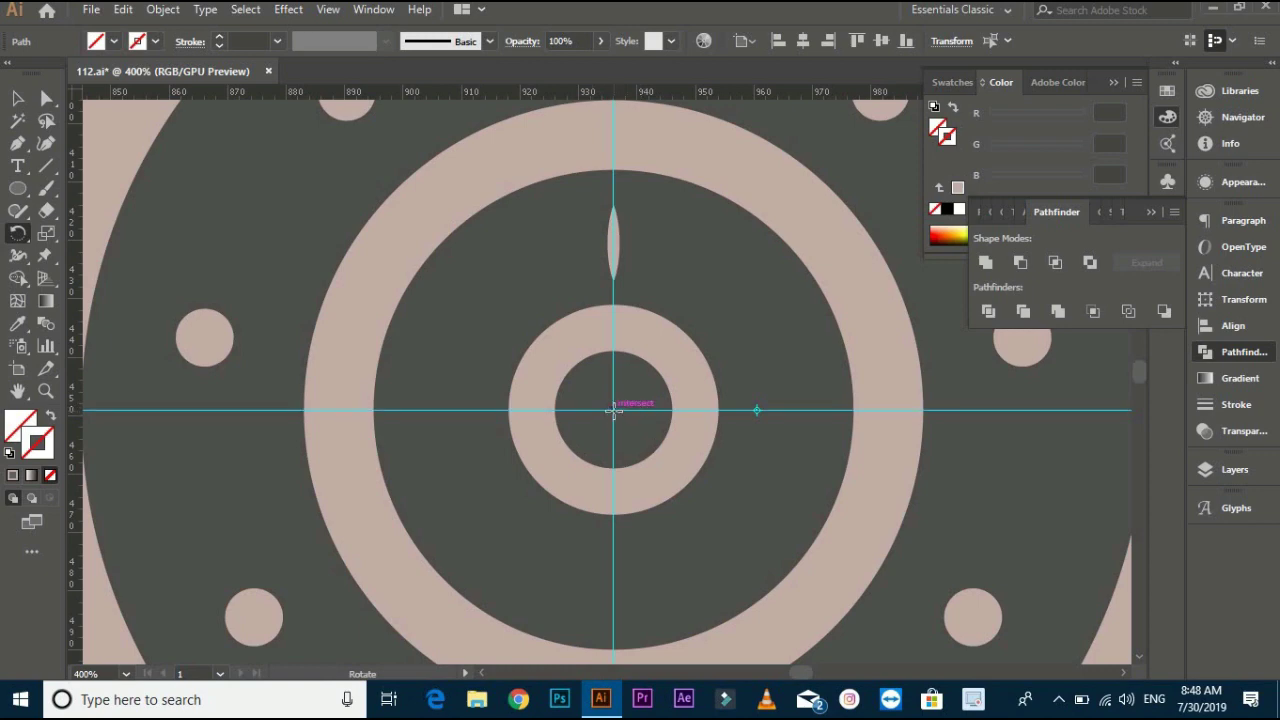
Check the intersection of the guides against the centre of the small dark central circle
left_click(18, 97)
left_click(624, 370)
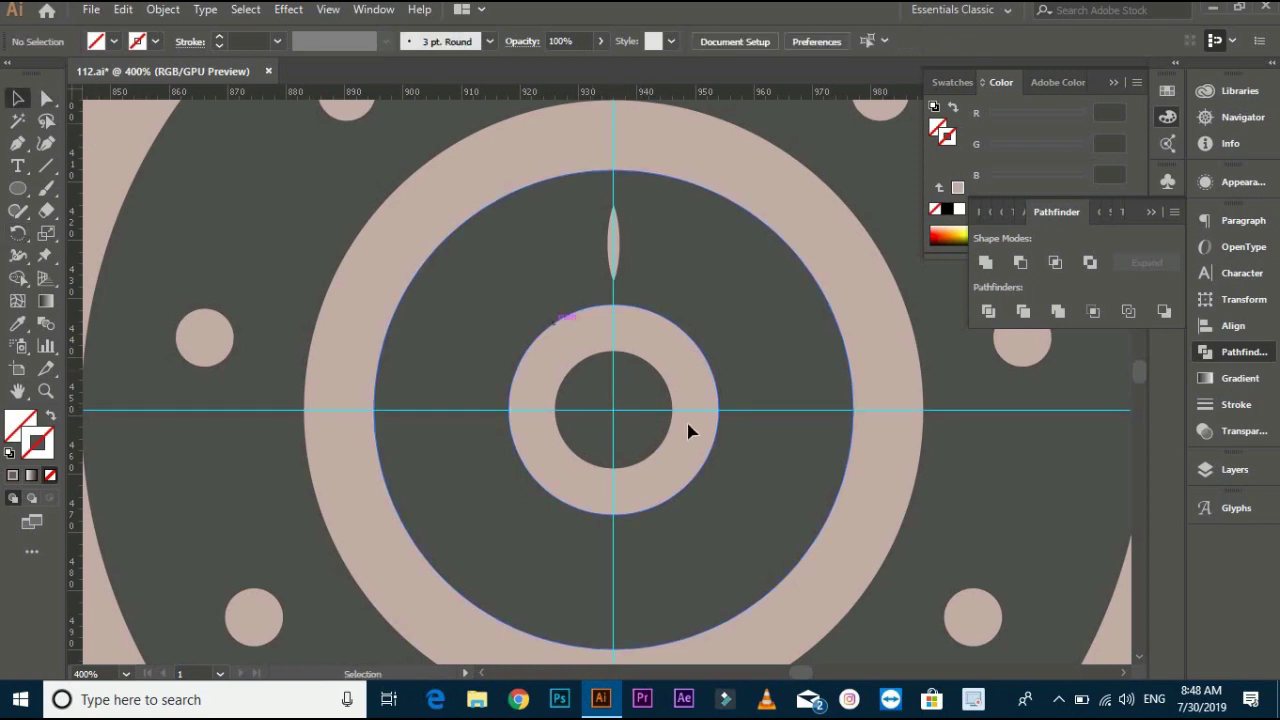
left_click(651, 420)
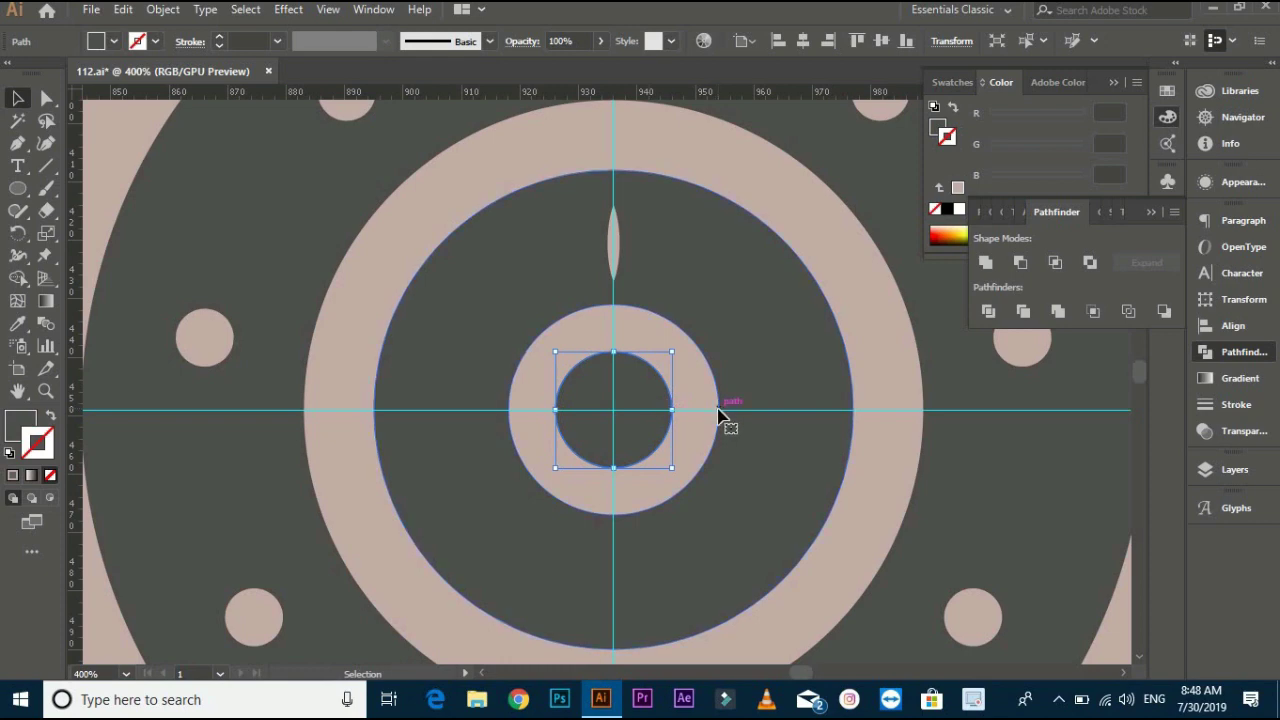
left_click_drag(700, 414, 700, 417)
key("ctrl+shift+a")
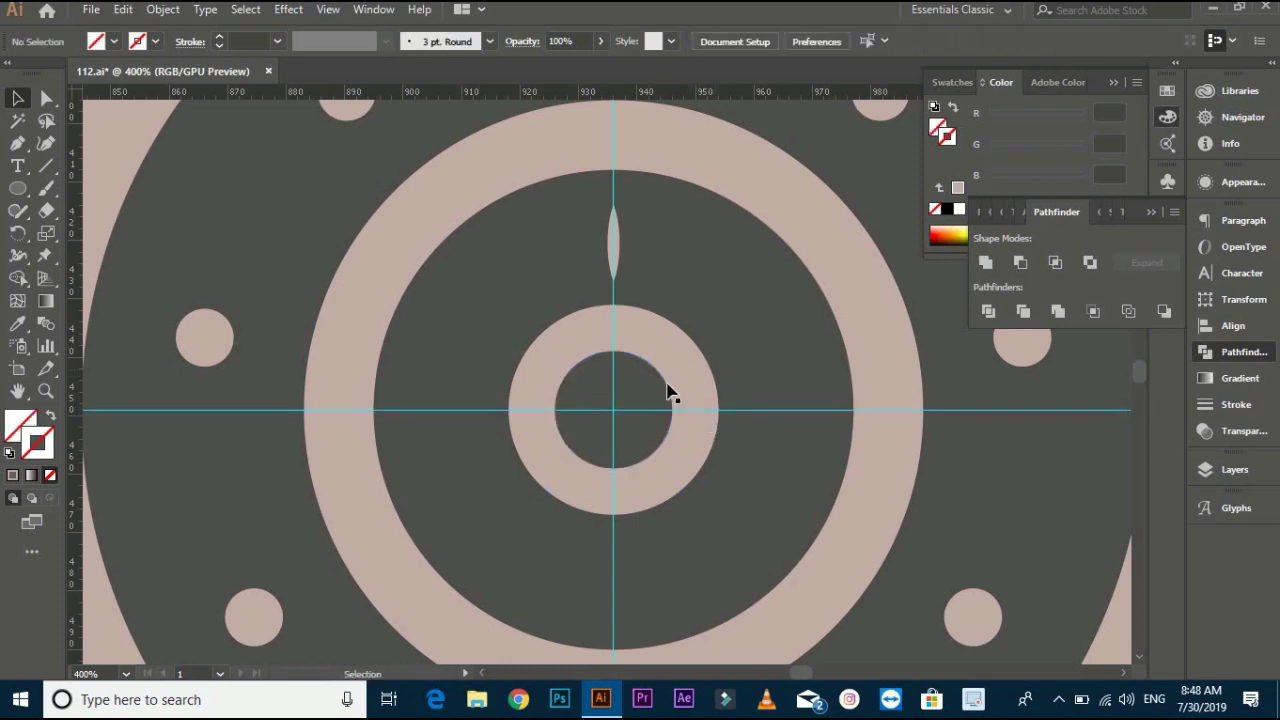
scroll(668, 391, "up", 2)
left_click(578, 388)
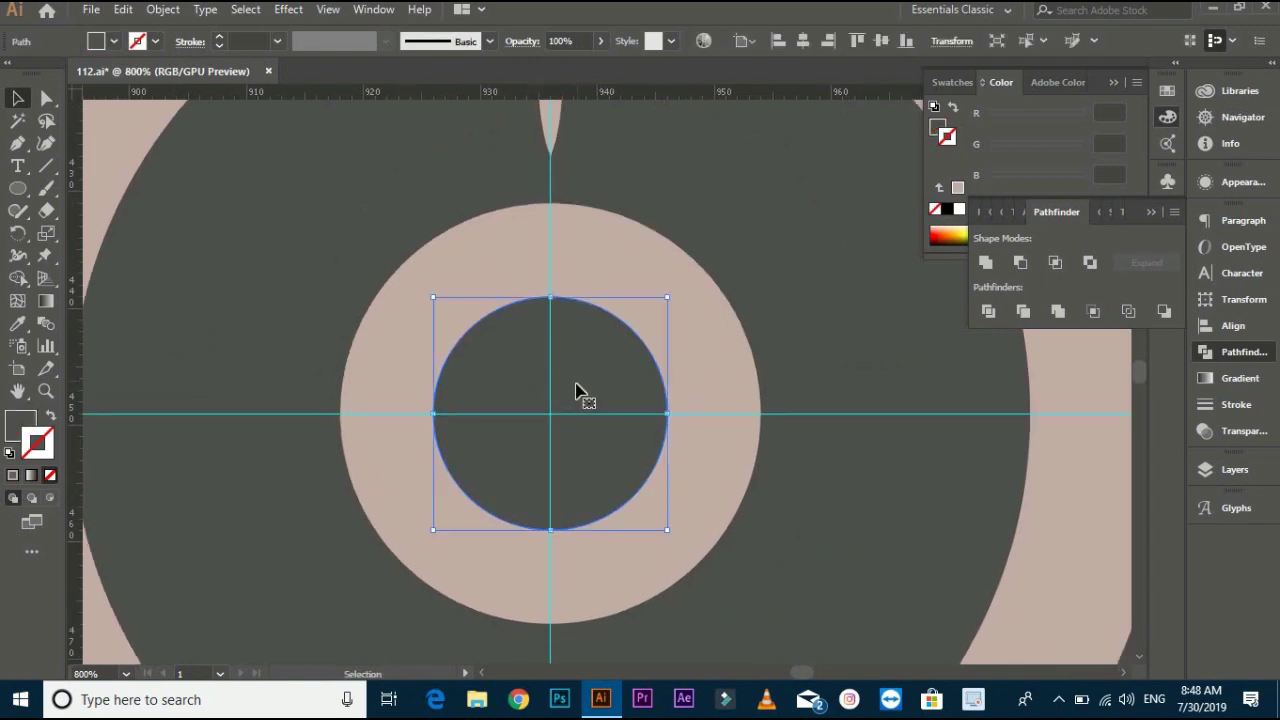
key("slash")
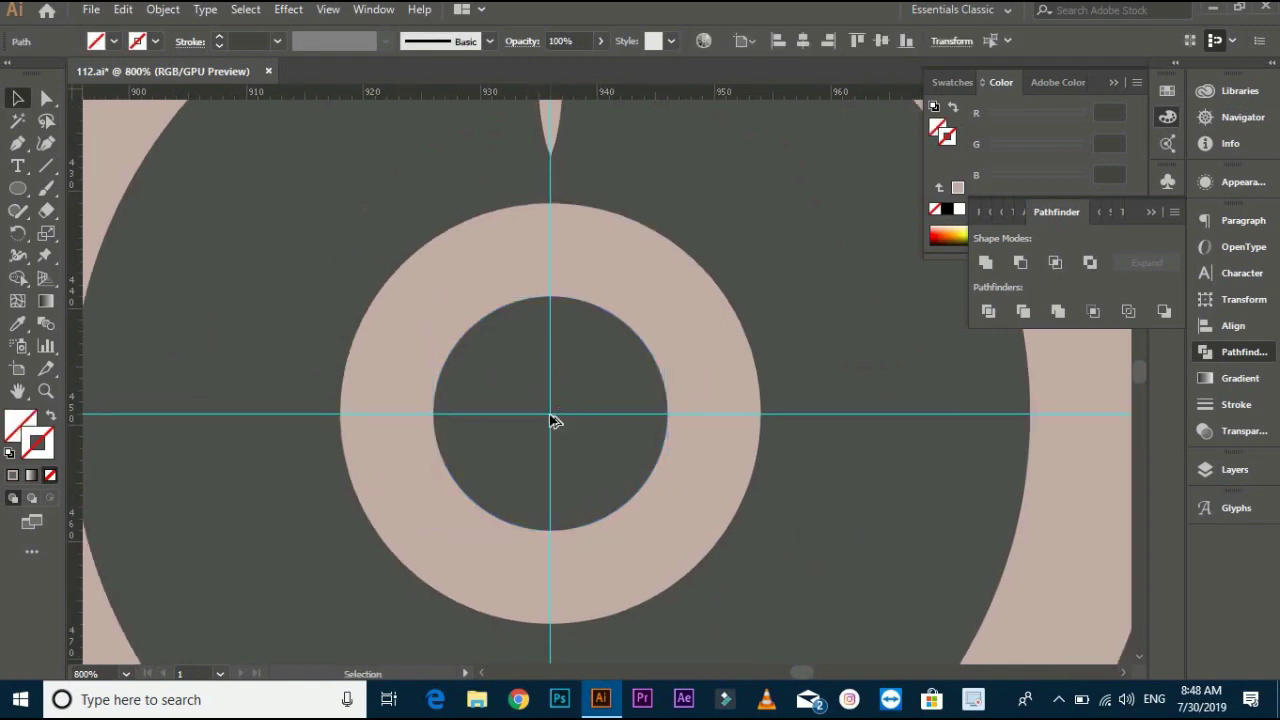
Make a rotated copy of the lens-shaped mark about the intersection of the guides
scroll(550, 420, "down", 2)
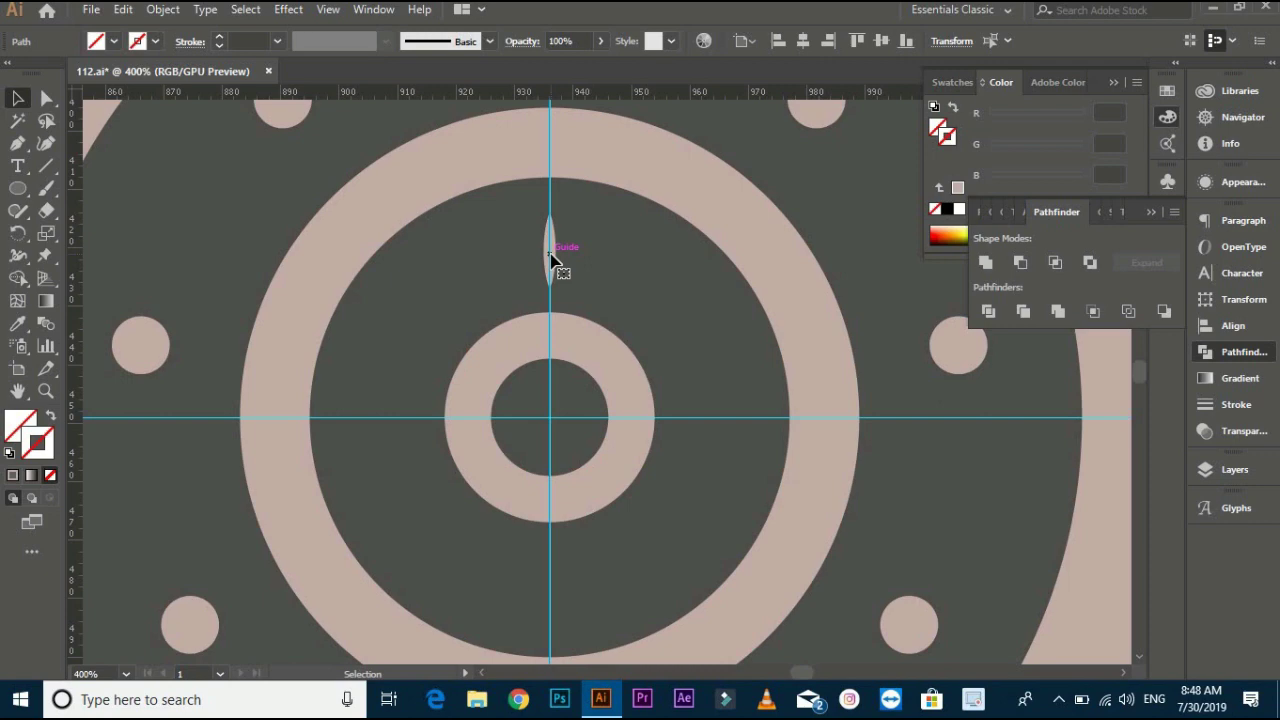
left_click(552, 258)
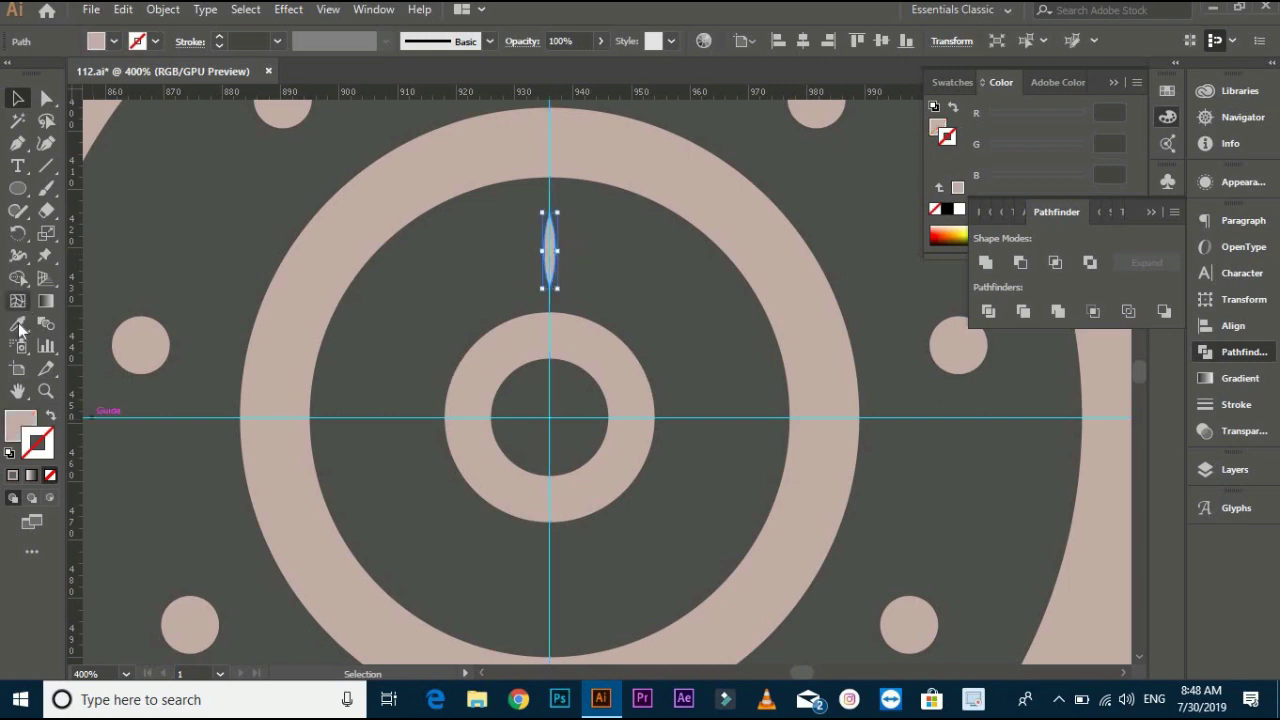
left_click(18, 233)
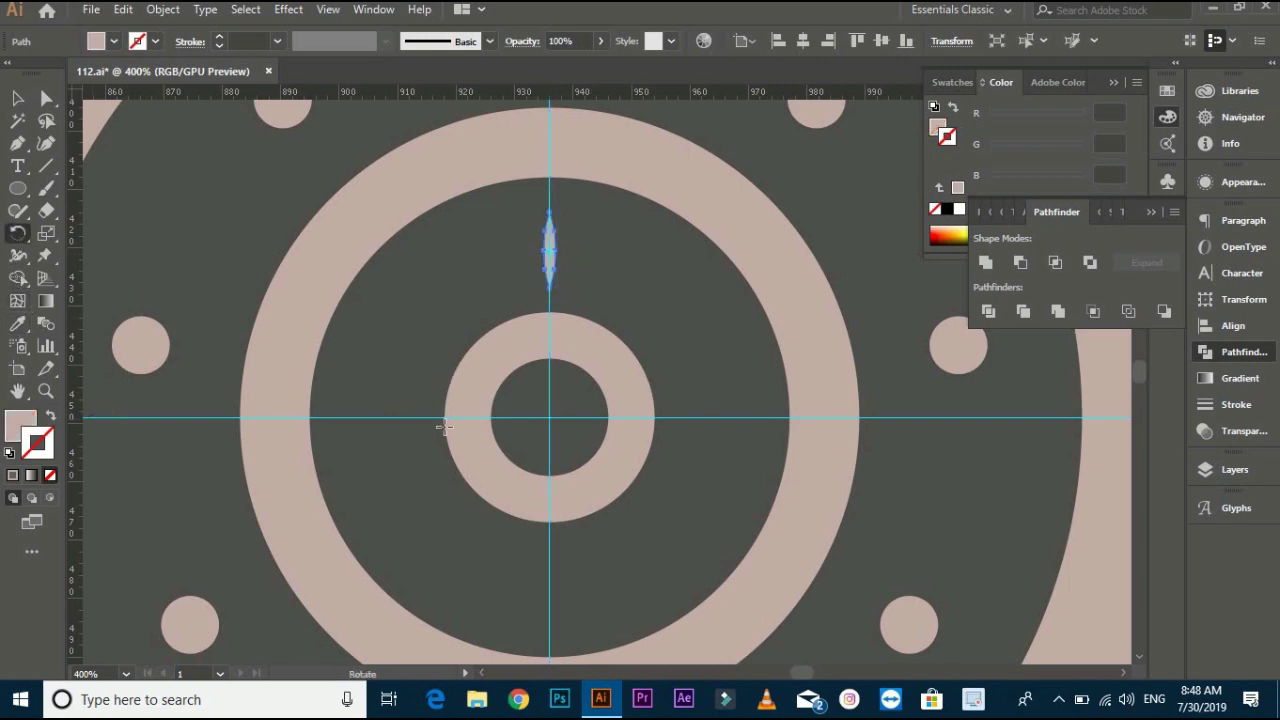
left_click(549, 418, "alt")
left_click(999, 330)
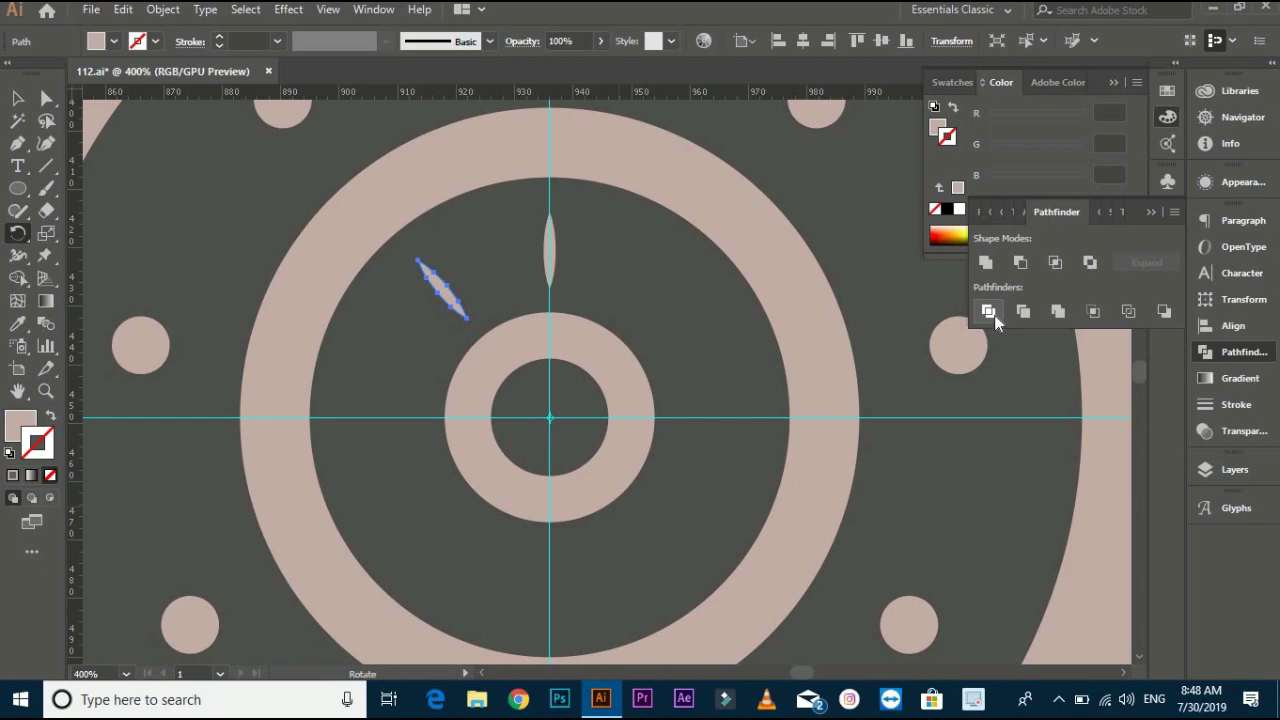
Repeat the rotated copy seven more times to complete a ring of nine lens-shaped marks around the centre
key("ctrl+d")
key("ctrl+d")
key("ctrl+d")
key("ctrl+d")
key("ctrl+d")
key("ctrl+d")
key("ctrl+d")
left_click(22, 102)
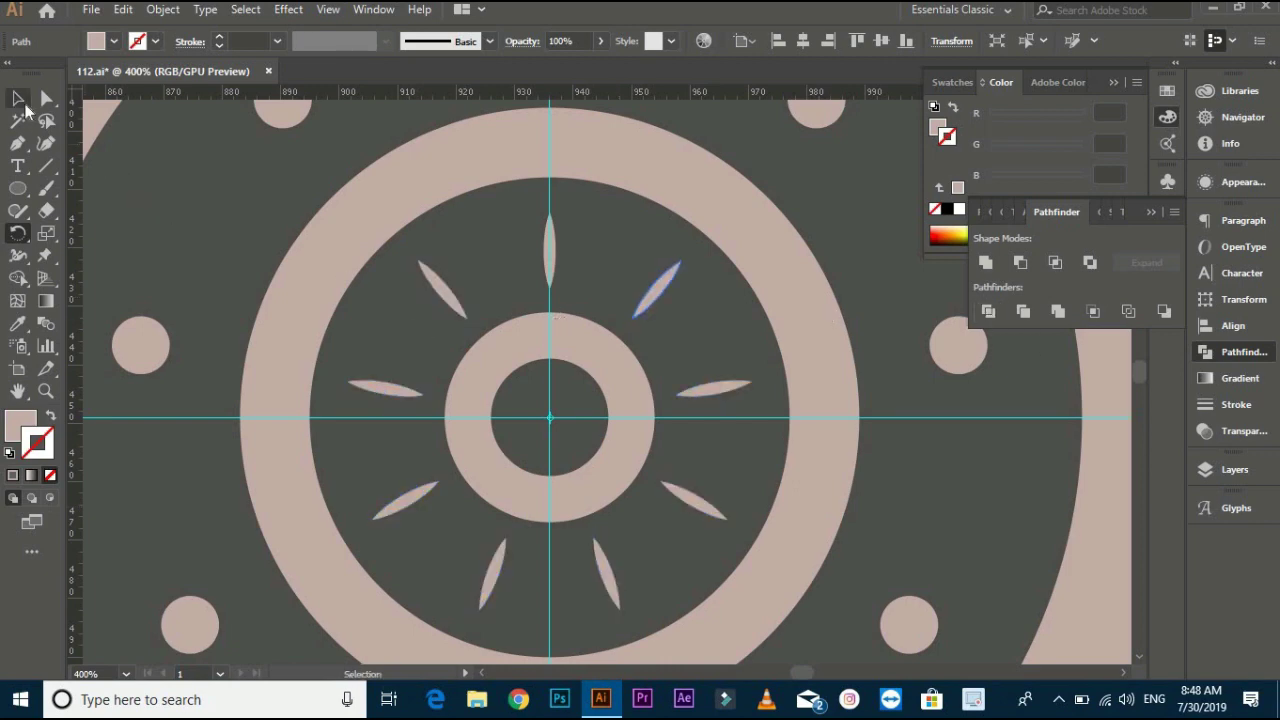
Deselect the marks and delete both the horizontal and the vertical guide
scroll(877, 446, "down", 3)
scroll(971, 486, "down", 1)
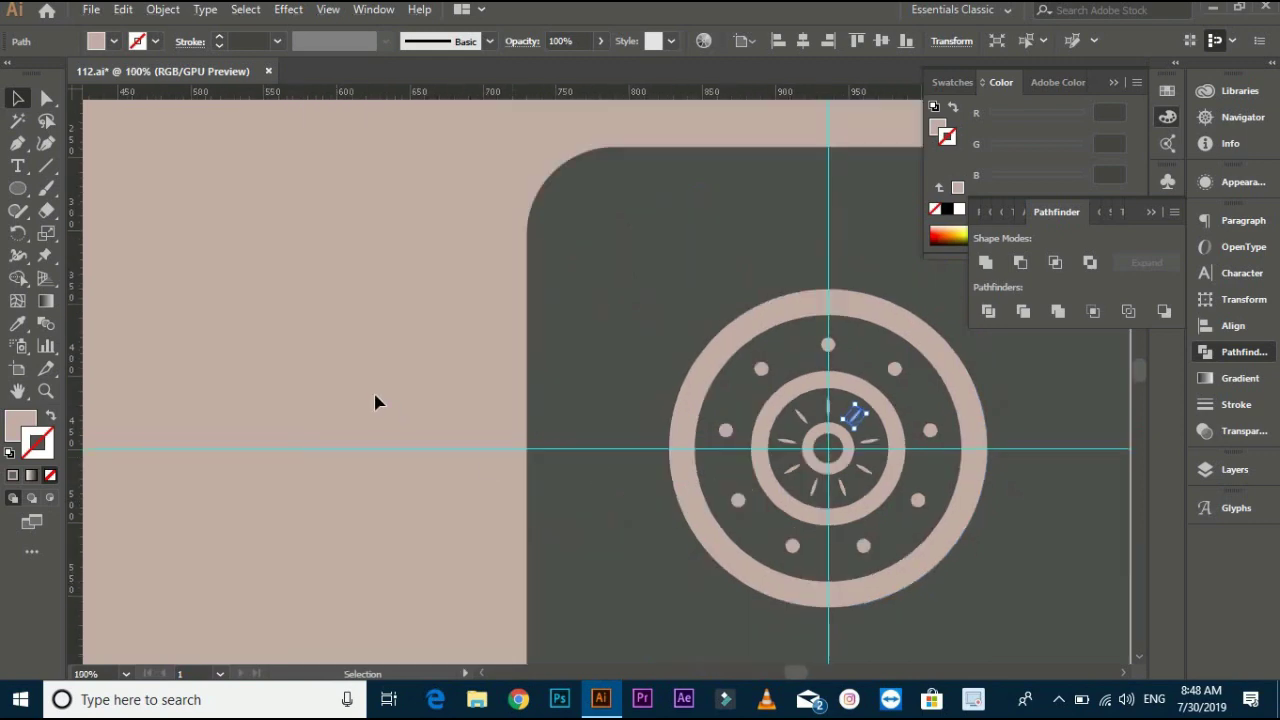
left_click(400, 436)
left_click_drag(466, 451, 254, 375)
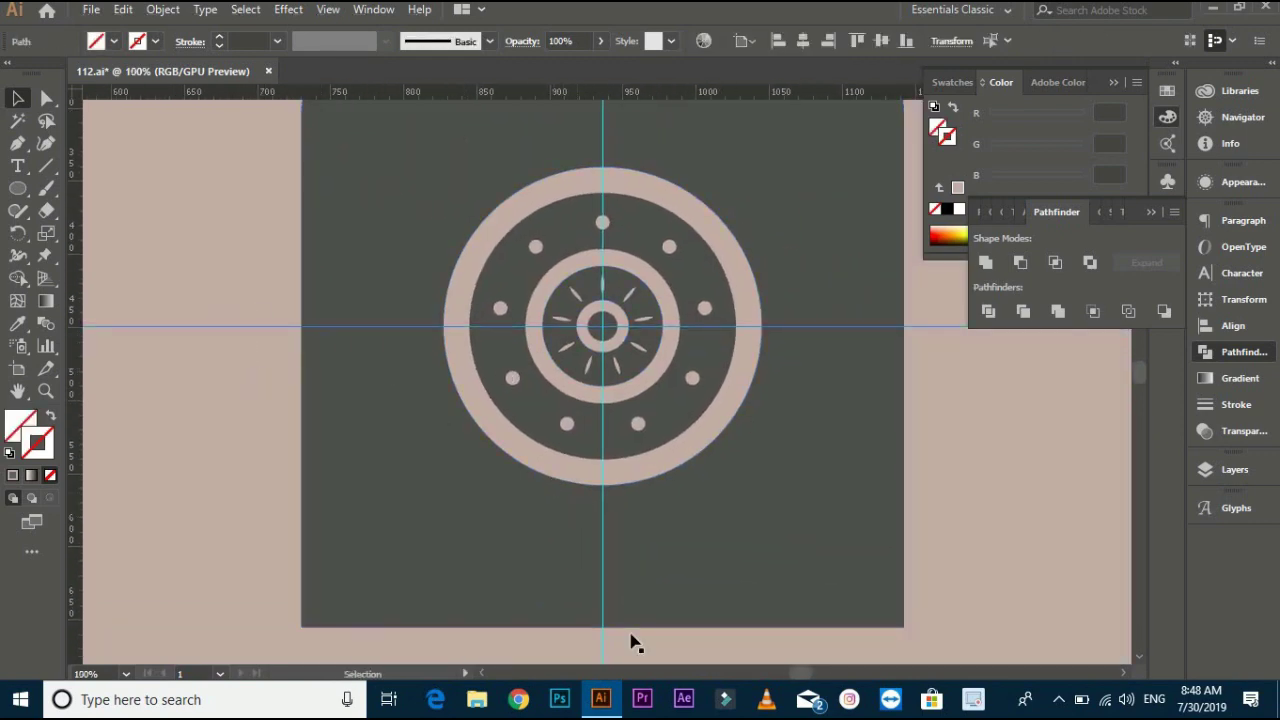
key("Delete")
left_click(592, 650)
key("Delete")
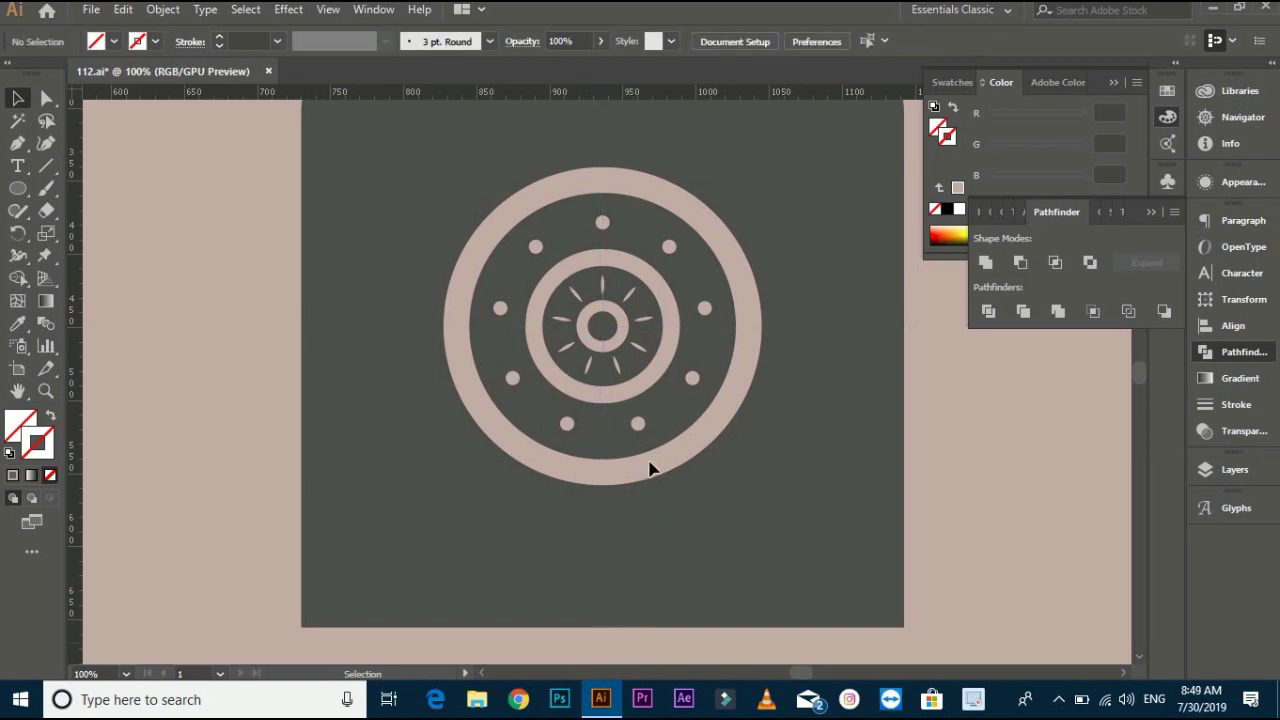
Draw a tall narrow rectangle above the dark square near its upper-left corner and fill it with the square's dark grey
scroll(683, 371, "down", 1)
left_click_drag(684, 381, 620, 480)
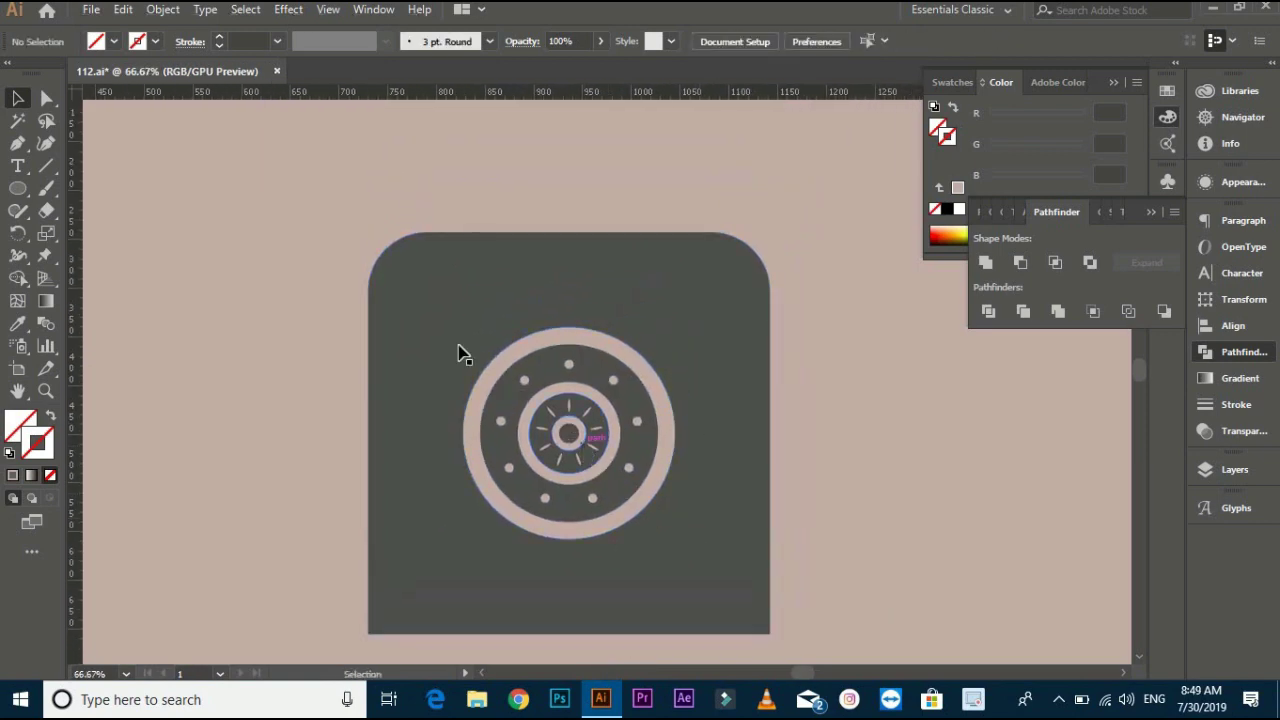
left_click_drag(406, 221, 416, 293)
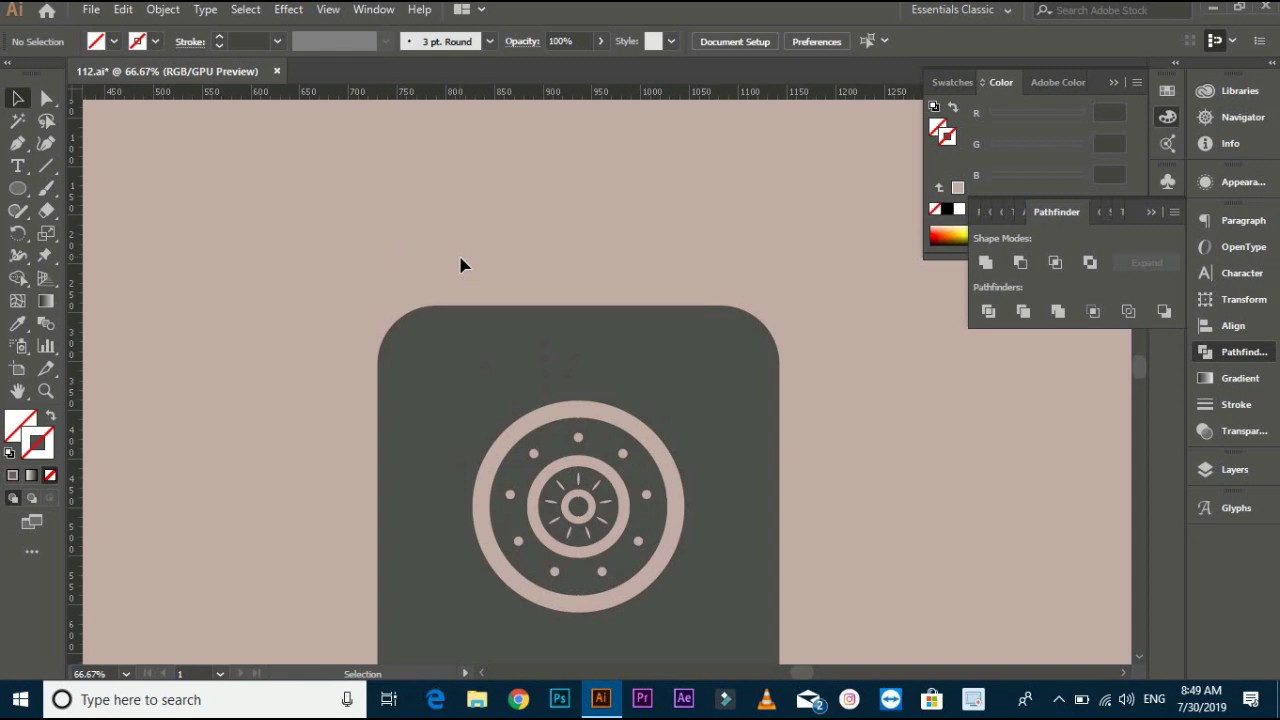
scroll(460, 264, "up", 1)
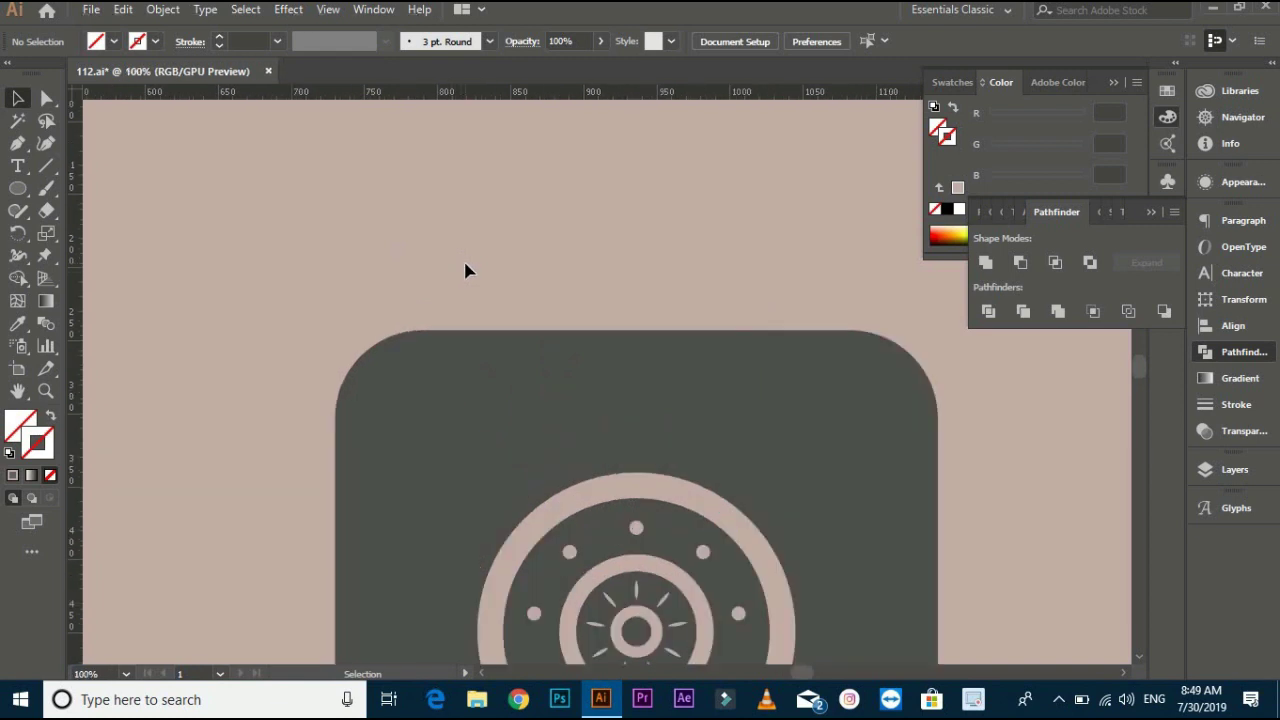
scroll(646, 317, "up", 1)
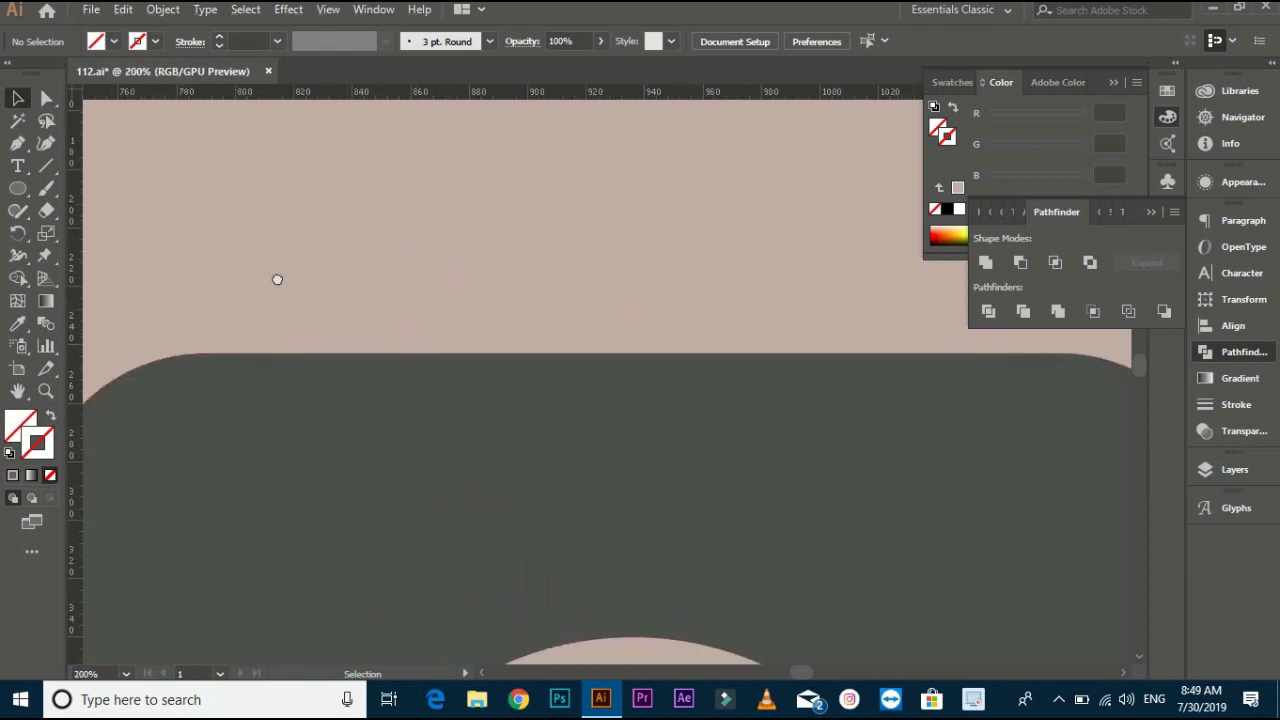
left_click_drag(277, 277, 472, 280)
scroll(472, 280, "down", 1)
left_click_drag(396, 367, 356, 447)
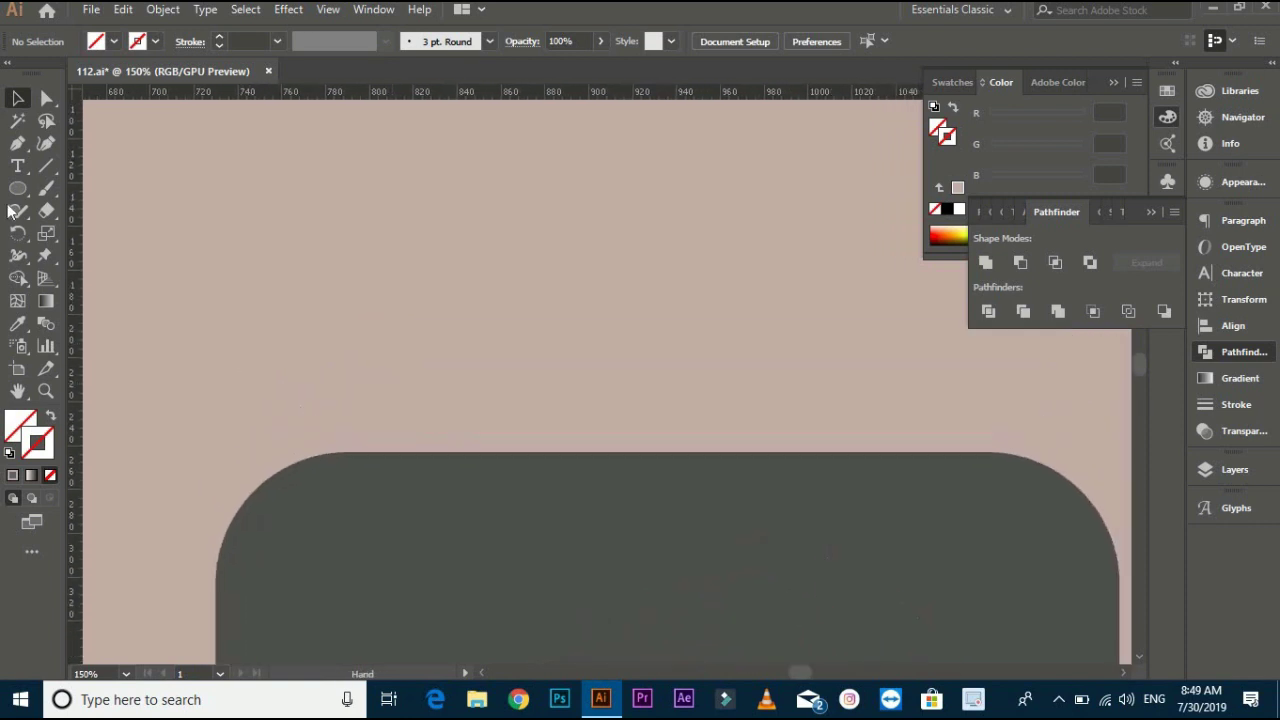
left_click(22, 189)
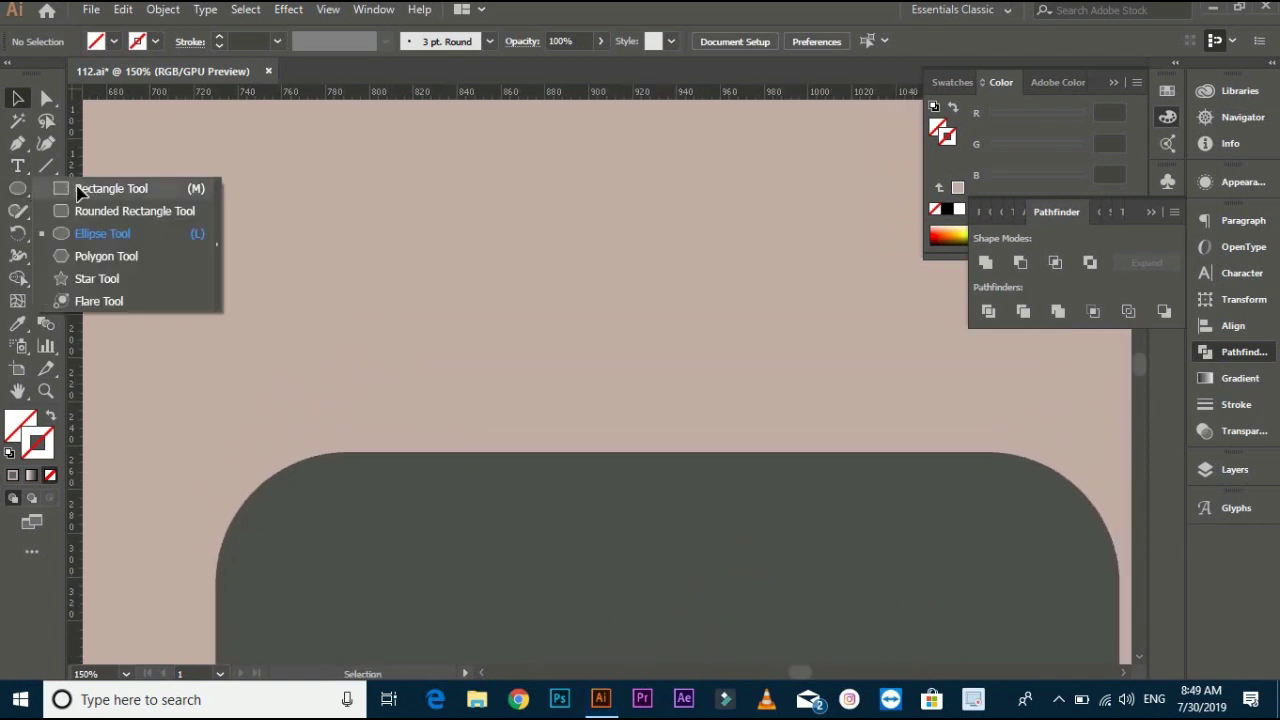
left_click(90, 188)
mouse_move(337, 201)
left_mouse_down()
mouse_move(429, 295)
mouse_move(437, 391)
left_mouse_up()
left_click(17, 323)
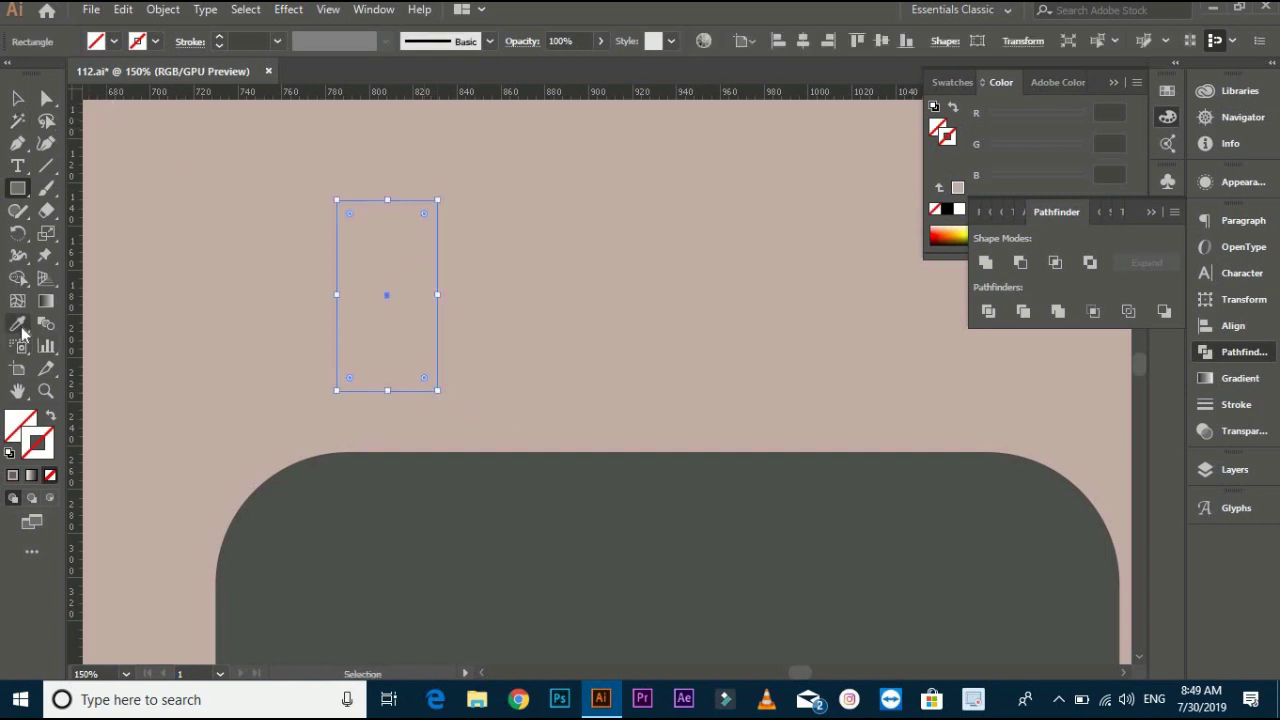
left_click(317, 481)
Move the tall rectangle down so its lower end overlaps the square's top edge beside the rounded left corner
key("v")
left_click(329, 280)
left_click_drag(370, 268, 368, 381)
left_click(517, 357)
scroll(517, 306, "down", 3)
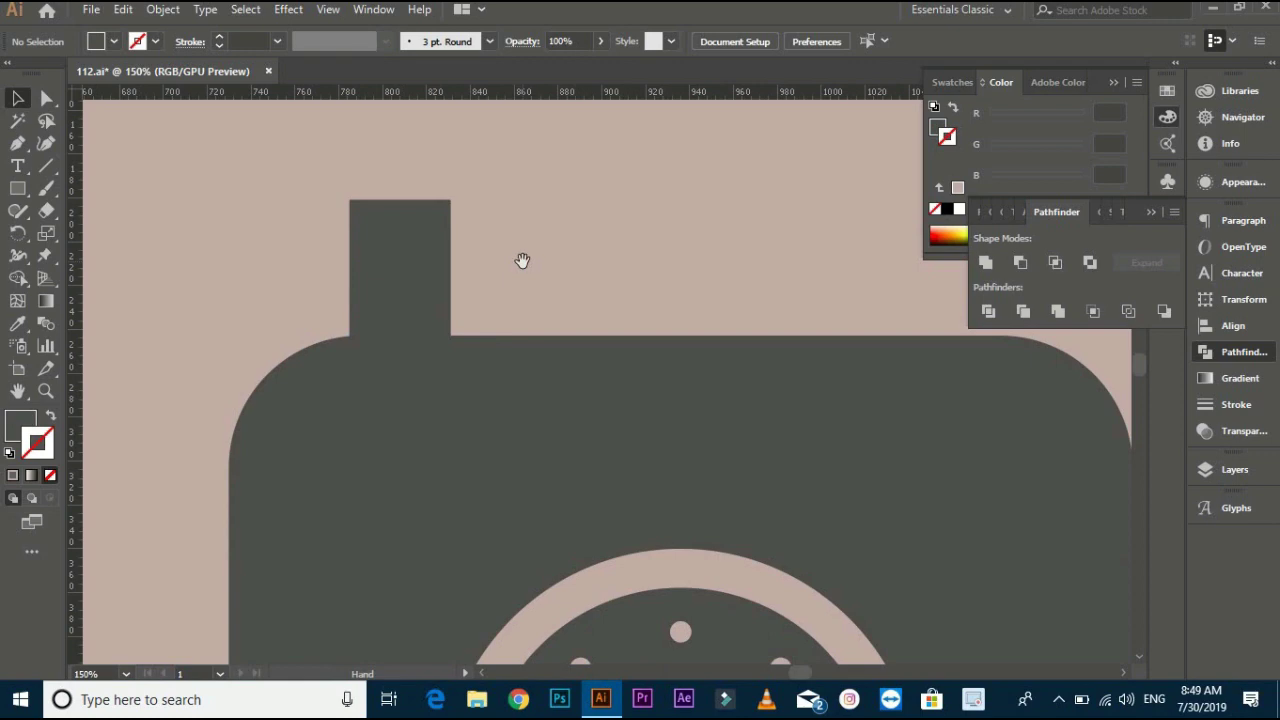
Merge the tall rectangle and the dark square into one shape with the Shape Builder and deselect it
left_click(500, 387)
left_click(414, 286, "shift")
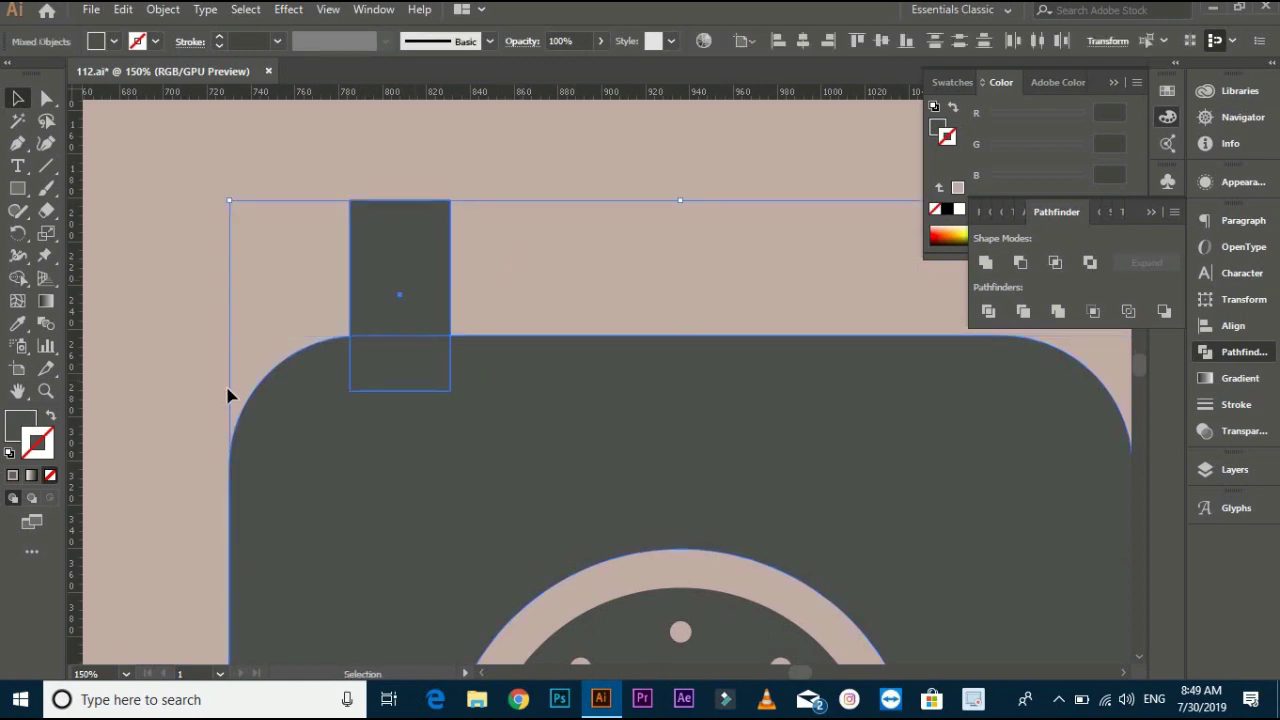
left_click(17, 279)
left_click_drag(423, 391, 394, 286)
key("v")
left_click(177, 291)
Round the two top corners of the post until its end is almost semicircular, and deselect the shape
scroll(286, 314, "up", 1)
left_click(406, 320)
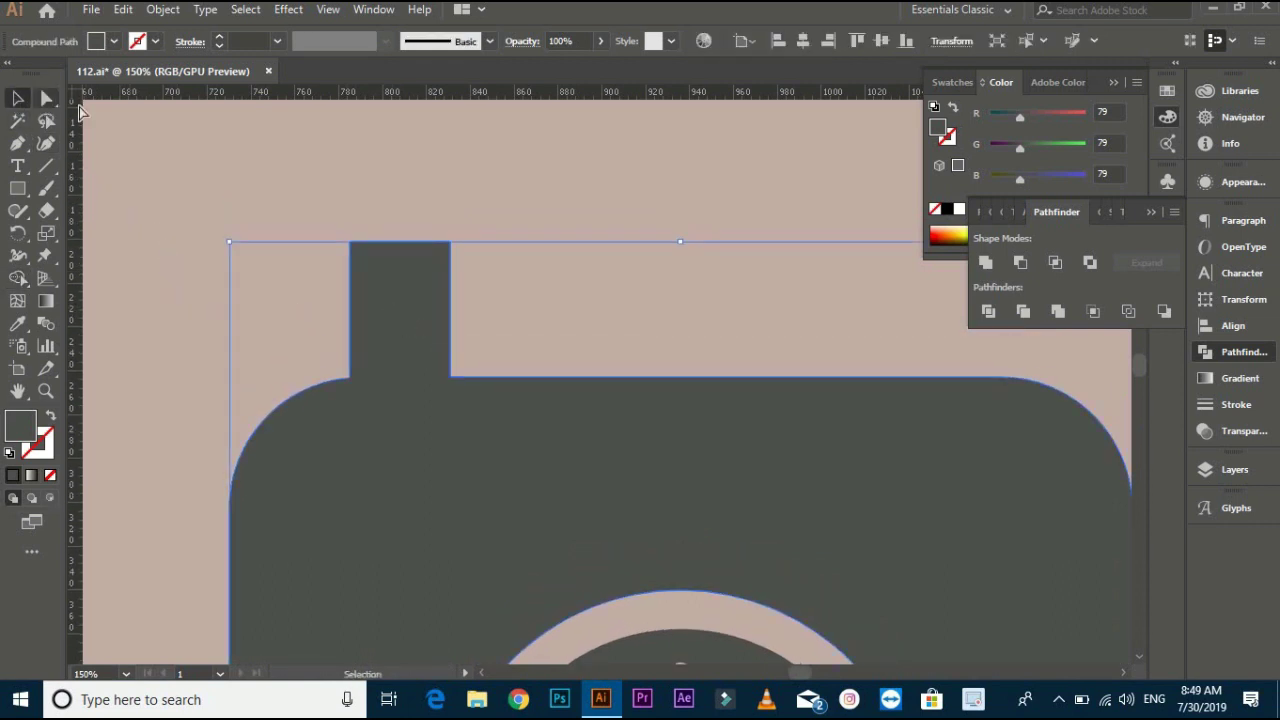
key("a")
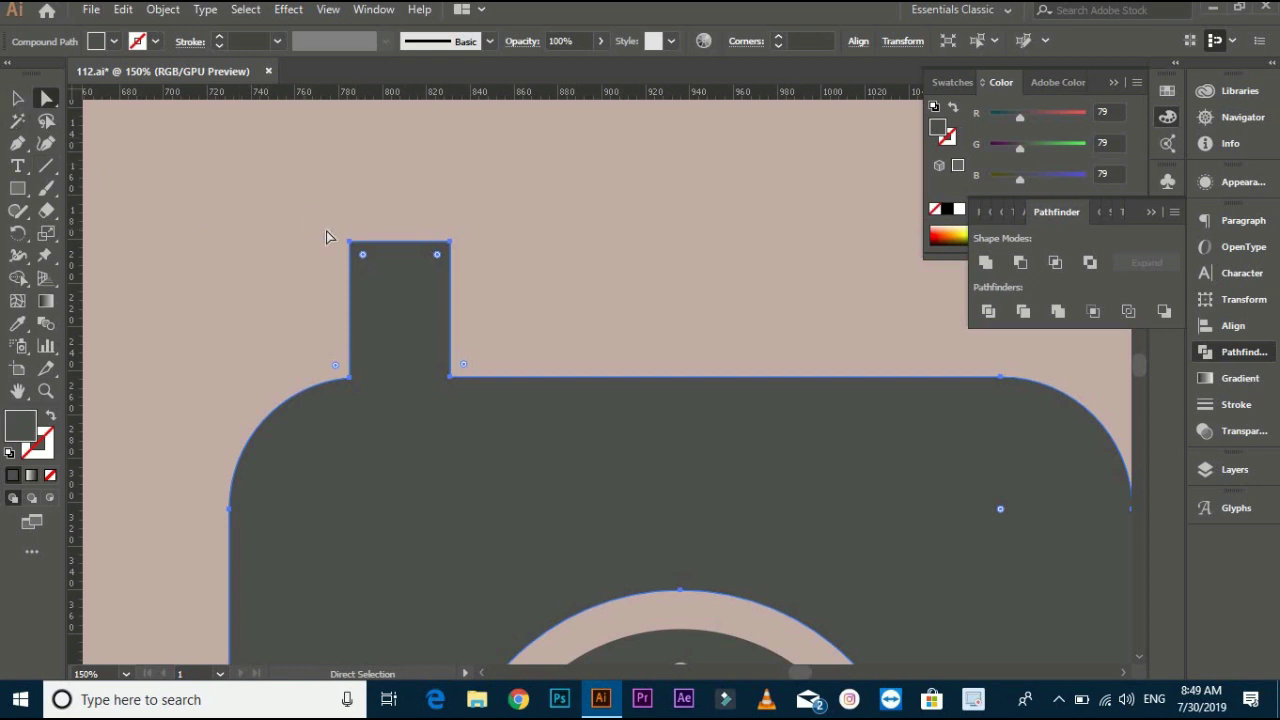
left_click_drag(435, 270, 350, 279)
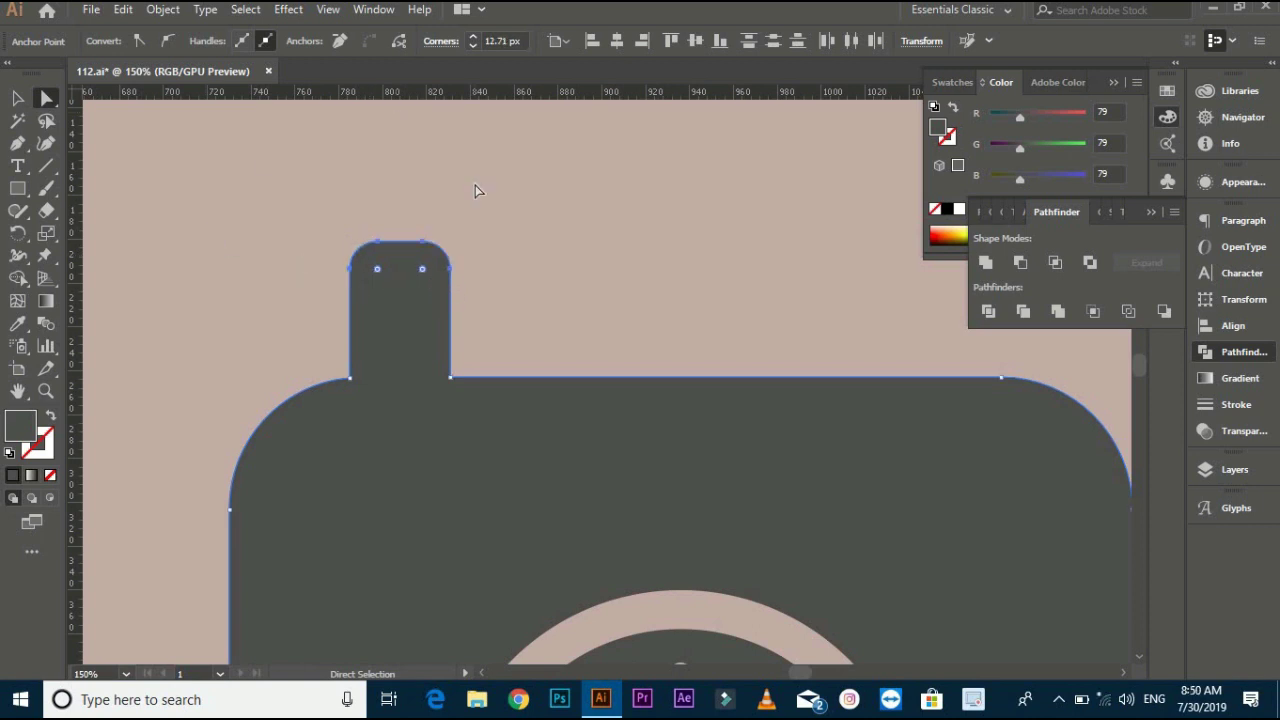
scroll(424, 270, "up", 1)
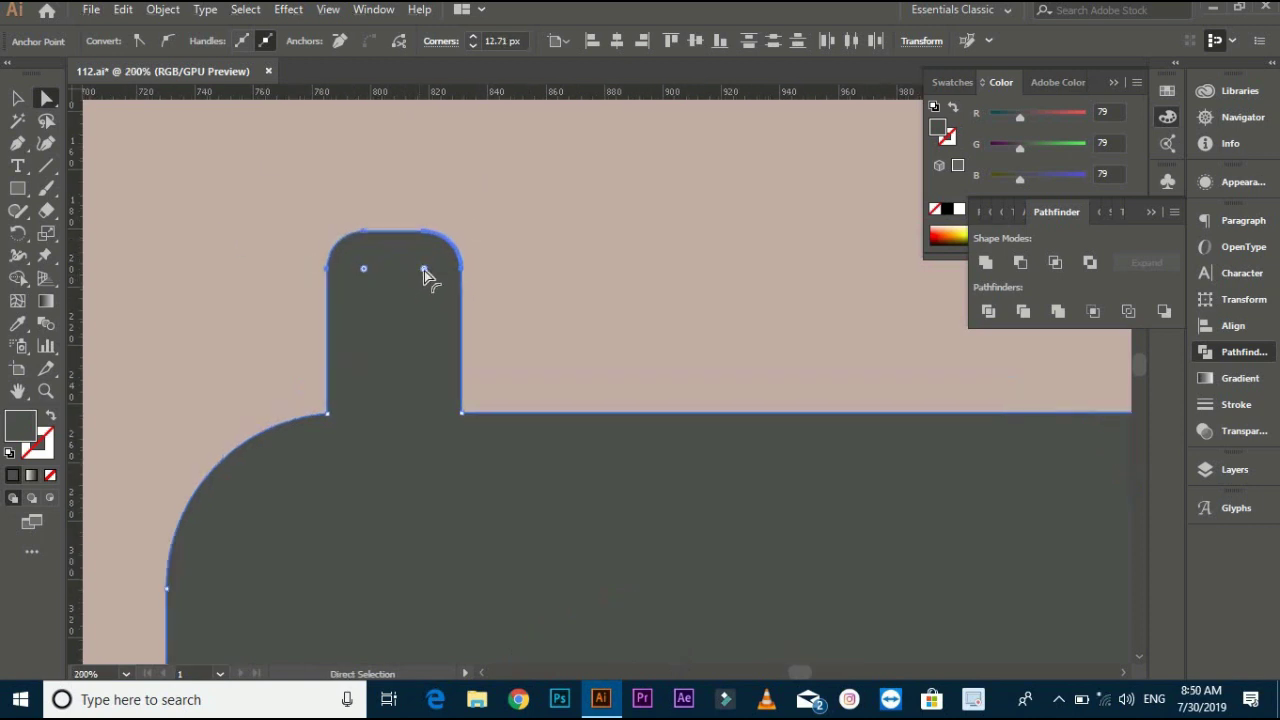
left_click_drag(424, 271, 404, 306)
left_click(17, 97)
left_click(149, 178)
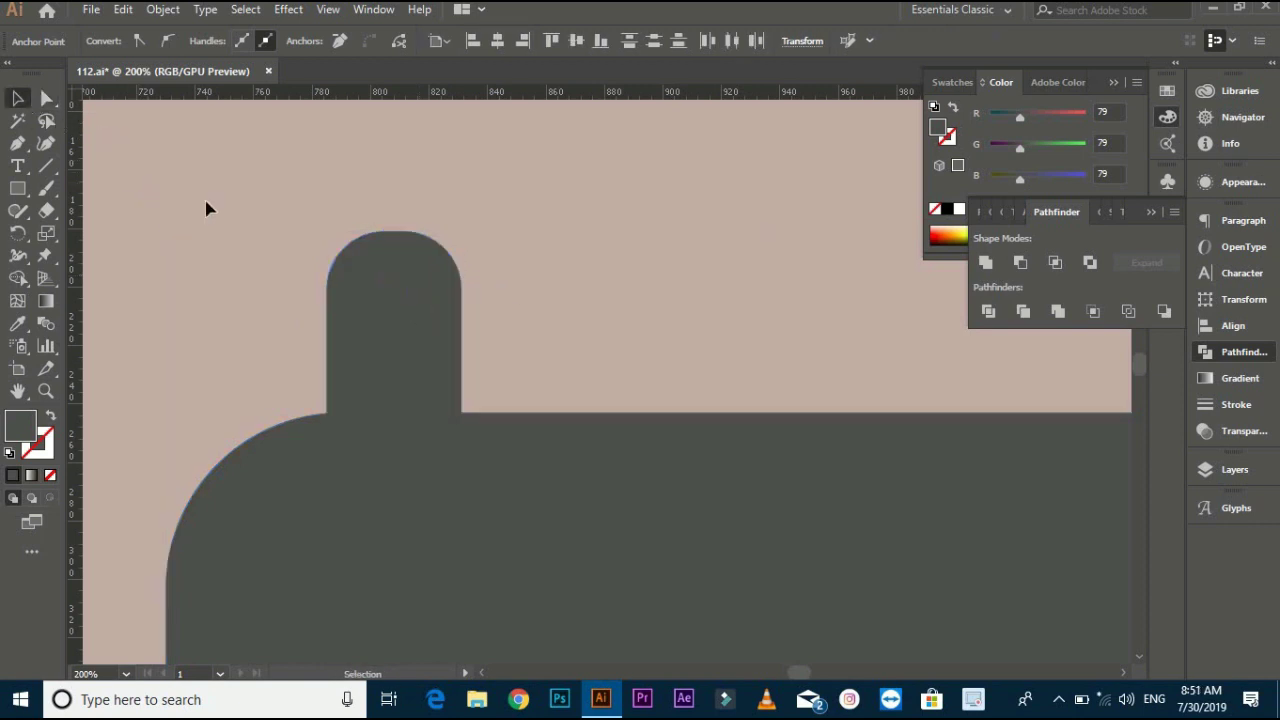
Draw a thin horizontal rectangle wider than the post and fill it with the background's pinkish beige
scroll(206, 206, "down", 2)
left_click_drag(237, 217, 297, 234)
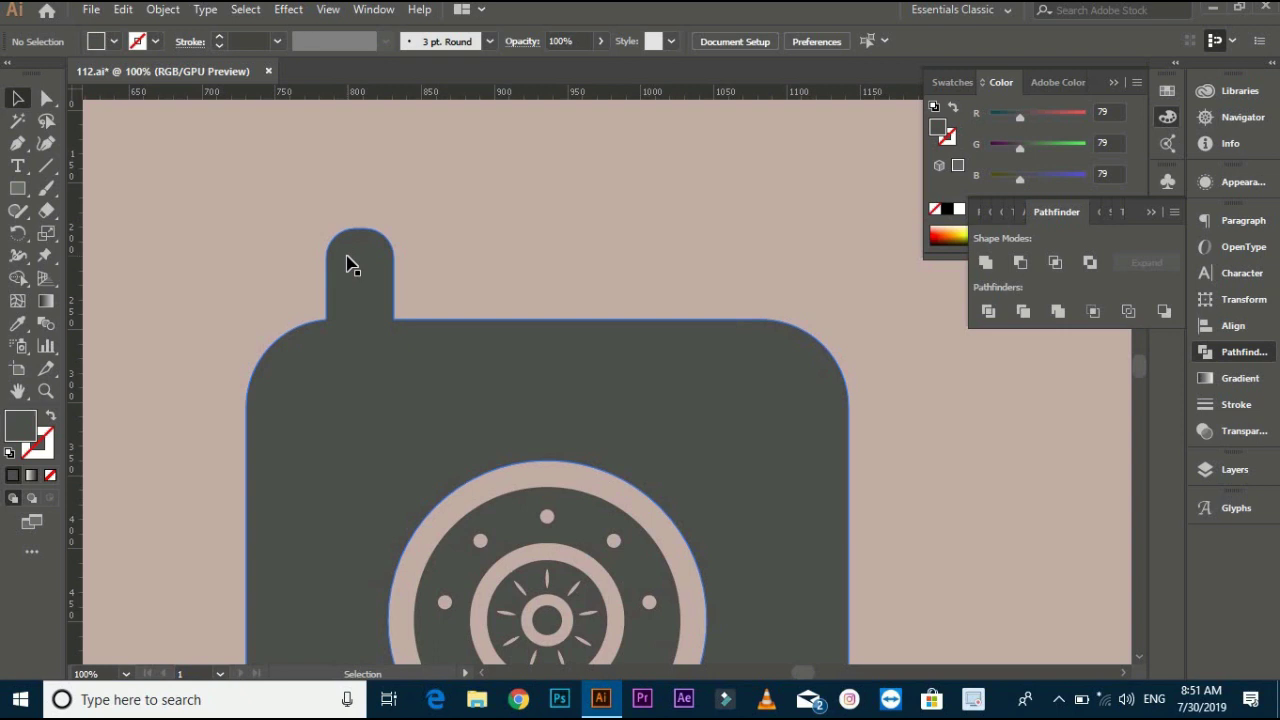
key("m")
left_click_drag(168, 188, 270, 204)
left_click_drag(170, 212, 168, 205)
left_click(18, 97)
left_click(25, 320)
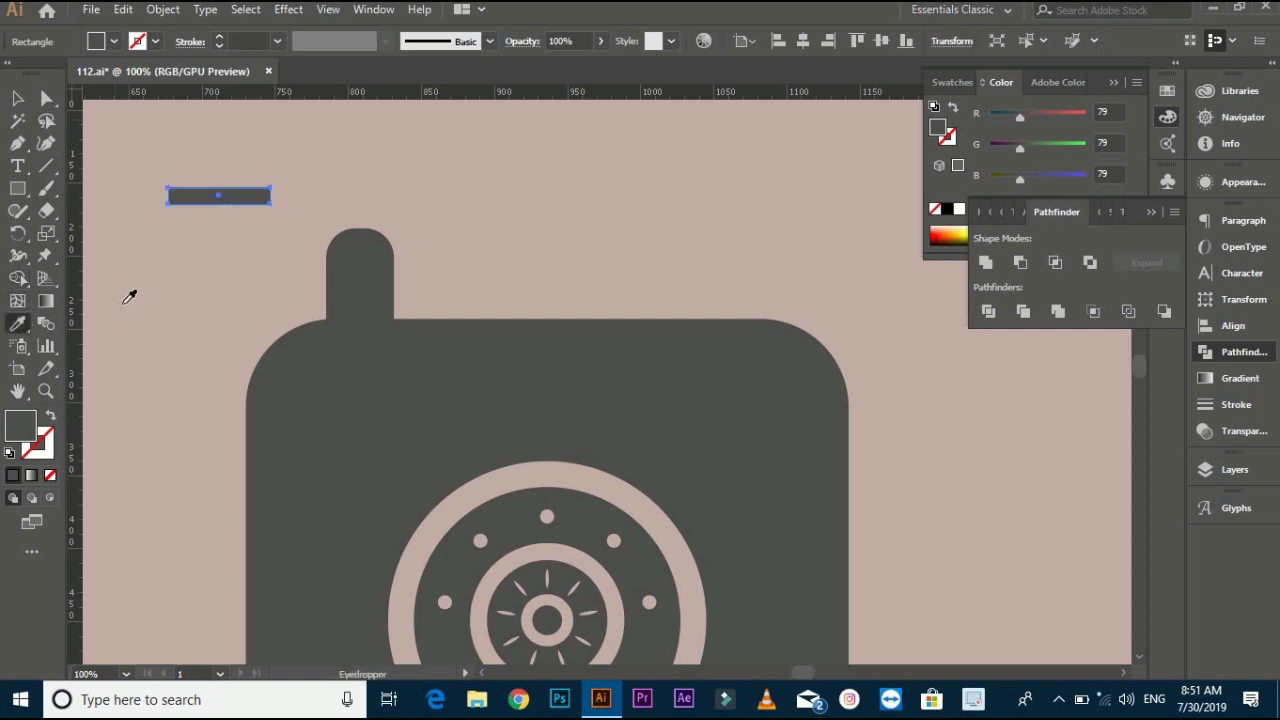
left_click(128, 292)
Place the thin bar across the post just below its rounded end, reduce its height and deselect it
left_click(24, 97)
left_click_drag(238, 201, 378, 274)
left_click_drag(413, 230, 414, 232)
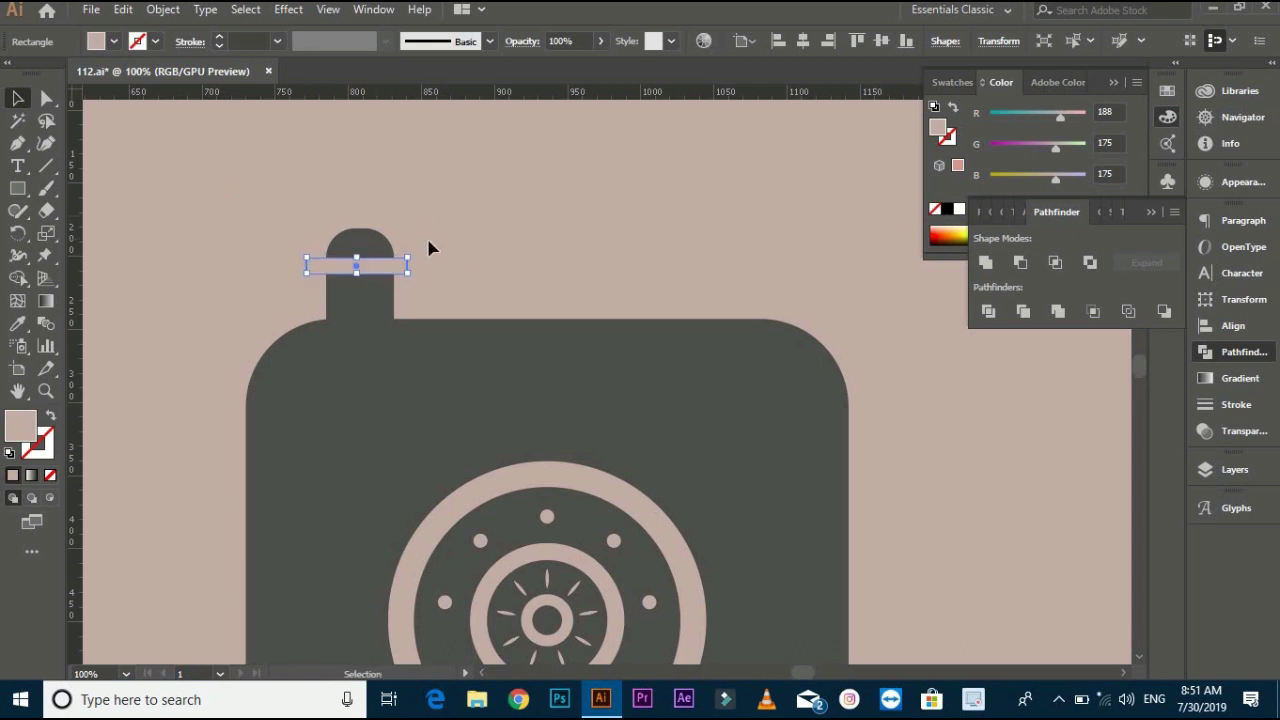
left_click(429, 249)
scroll(429, 249, "up", 1)
scroll(400, 285, "left", 1)
left_click(356, 296)
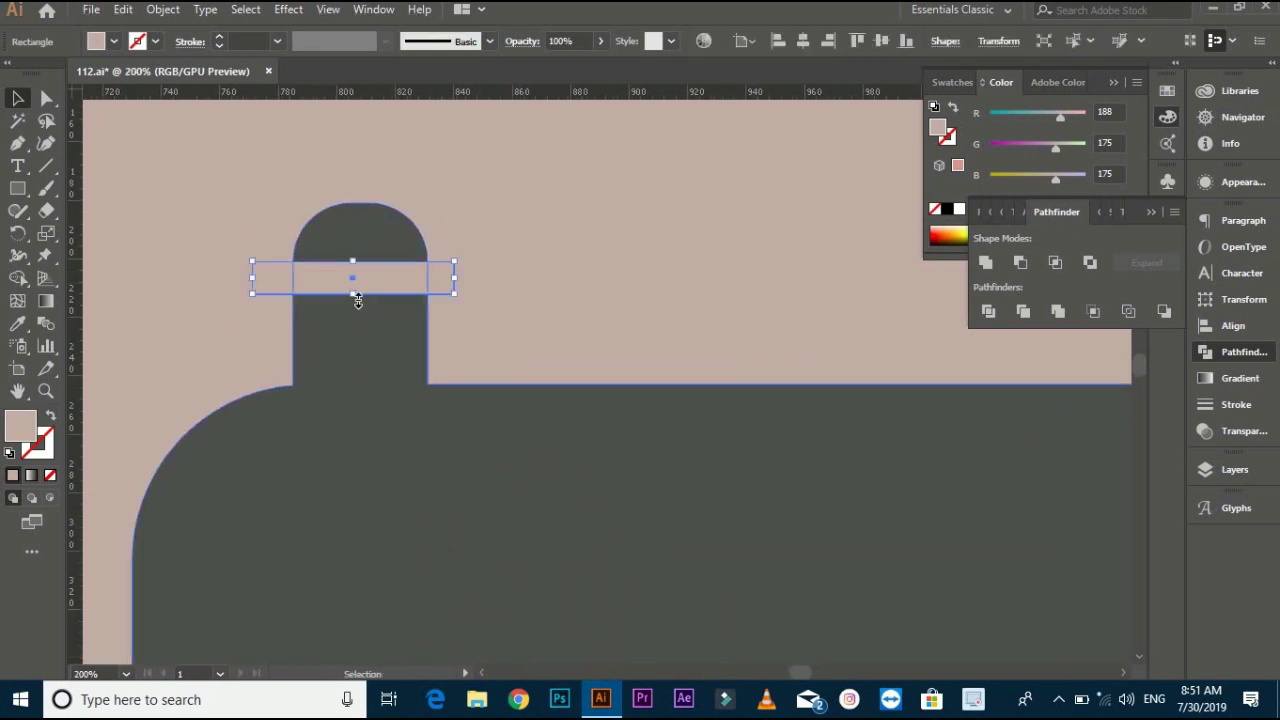
left_click_drag(355, 297, 389, 280)
key("ctrl+shift+a")
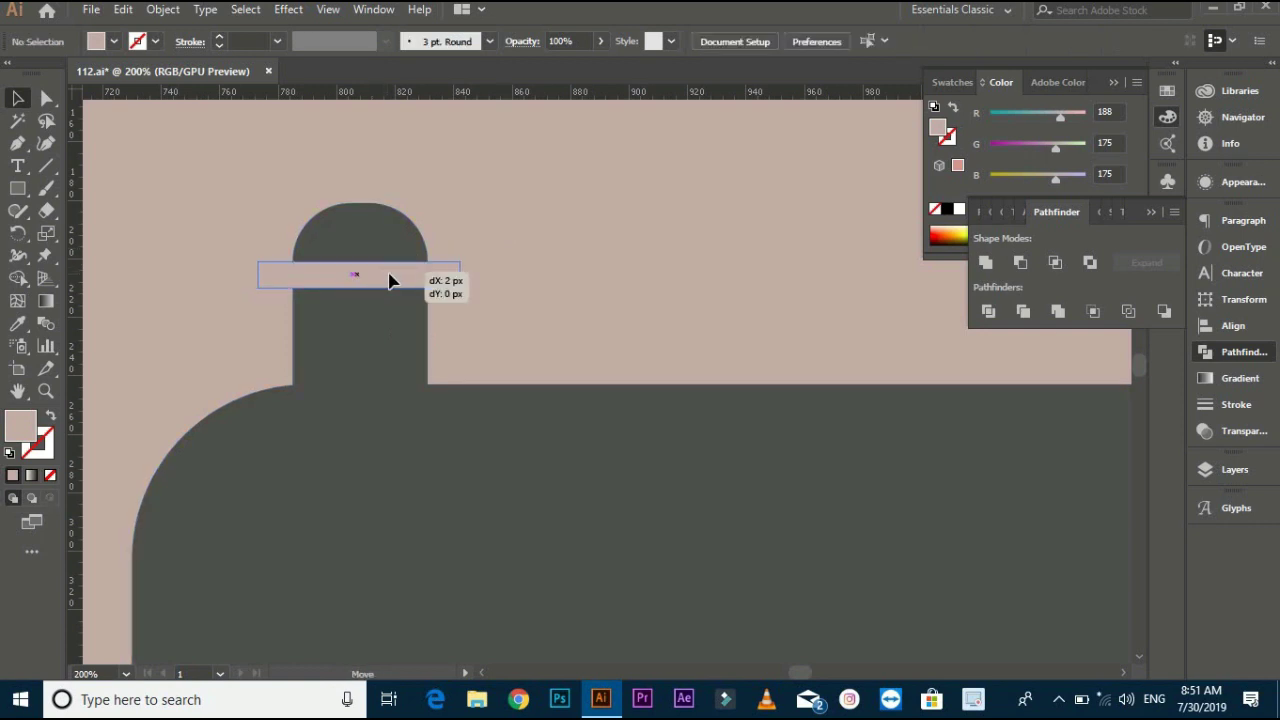
Place a copy of the thin bar a short distance below the first one across the post
scroll(463, 225, "down", 1)
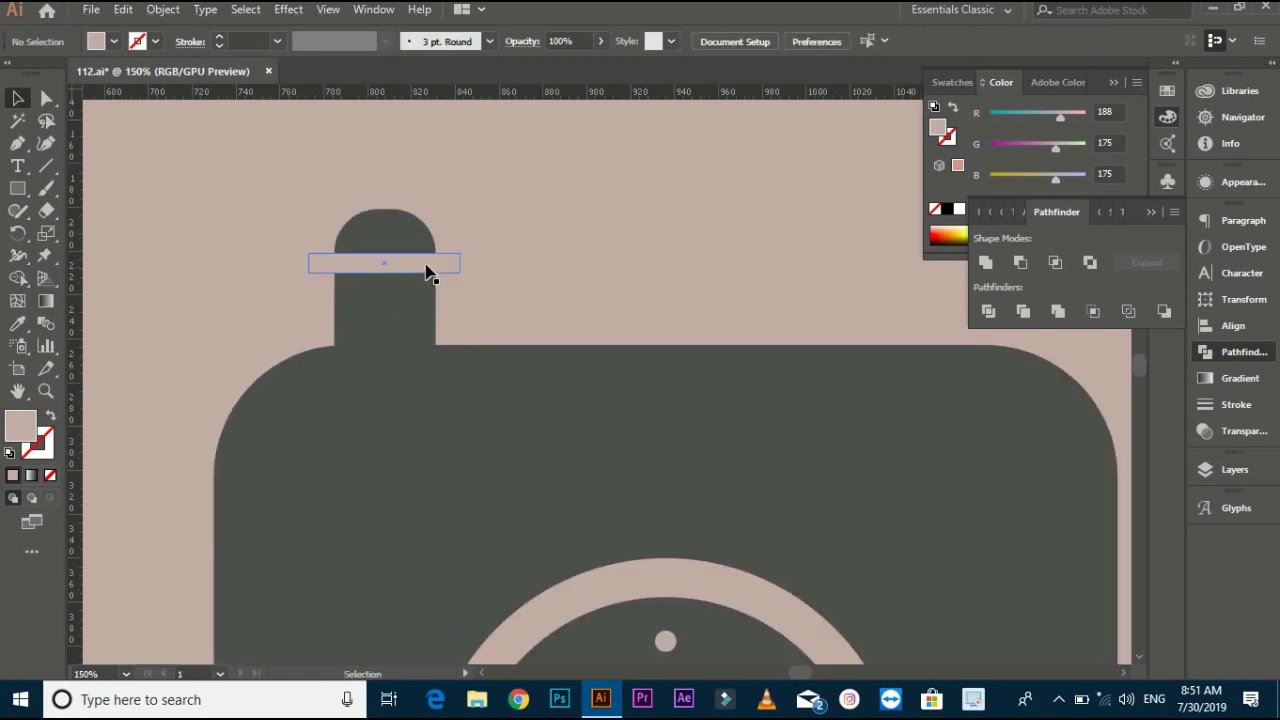
left_click_drag(387, 272, 429, 289)
left_click(463, 214)
left_click(497, 220)
scroll(496, 208, "down", 1)
scroll(496, 208, "up", 2)
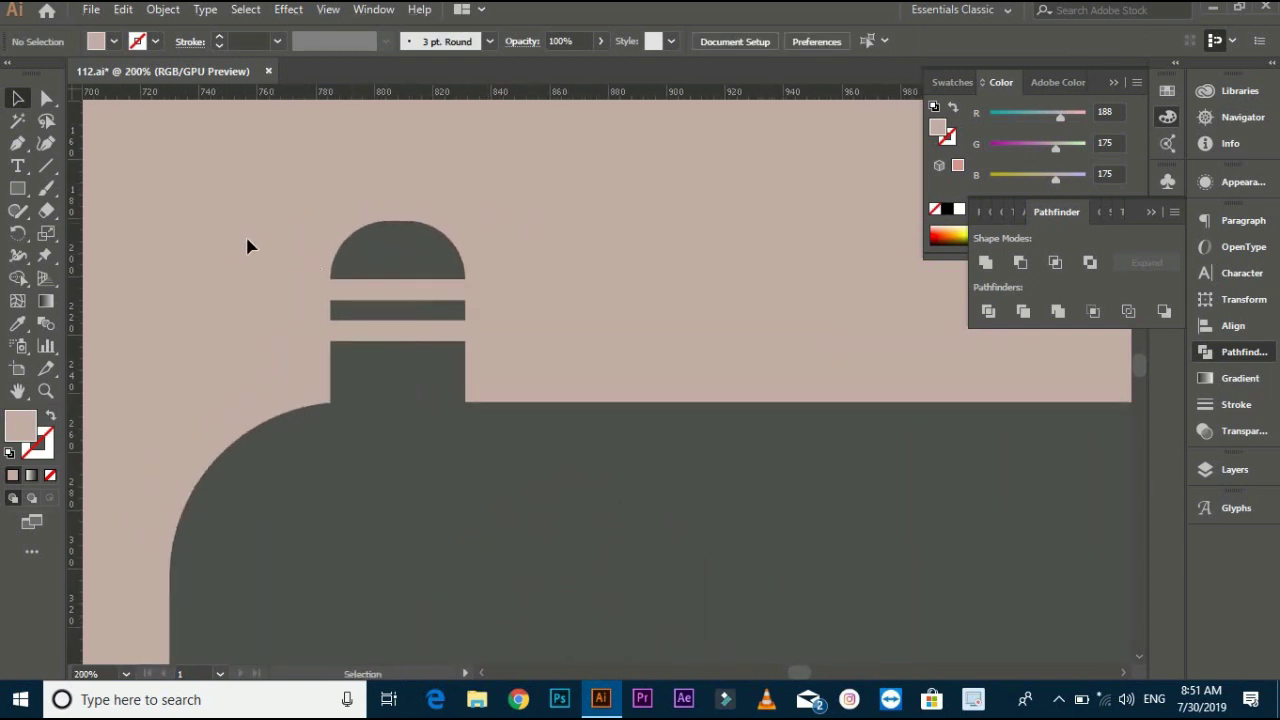
Select the dark shape and both bars, and merge the segments of the upper bar with the Shape Builder
left_click(395, 265)
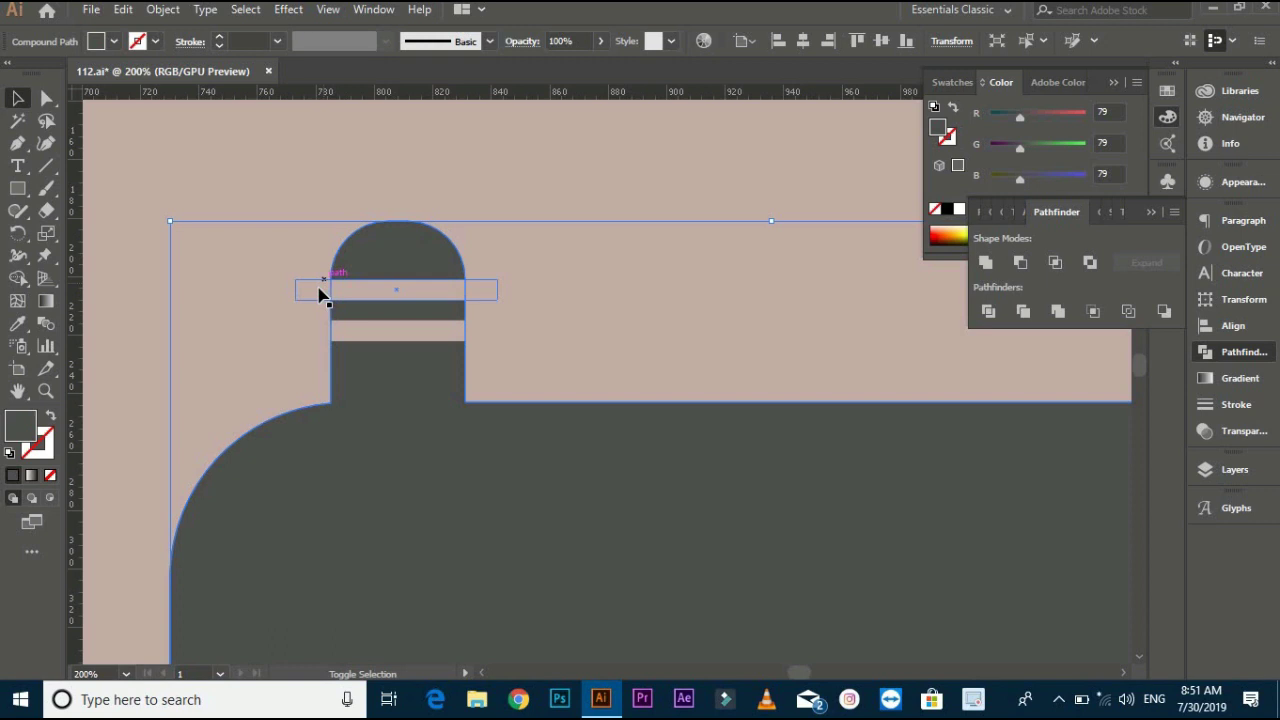
left_click(321, 292, "shift")
left_click(316, 328, "shift")
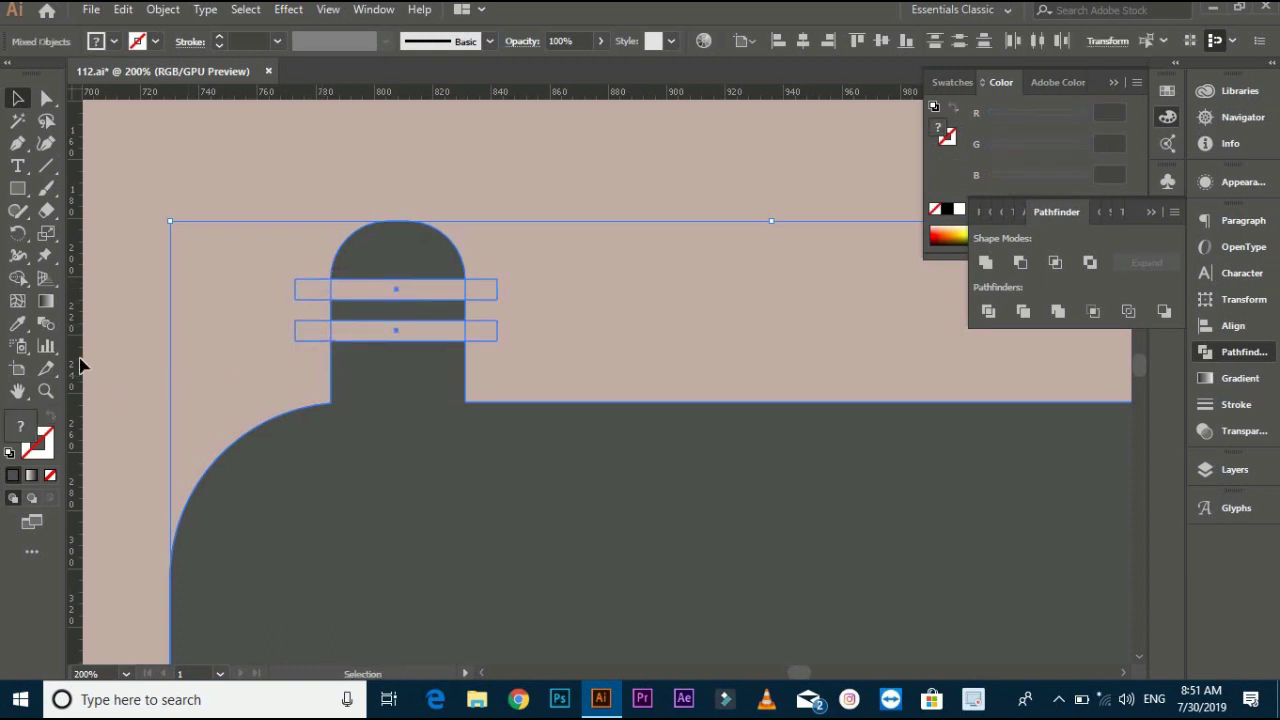
left_click(15, 282)
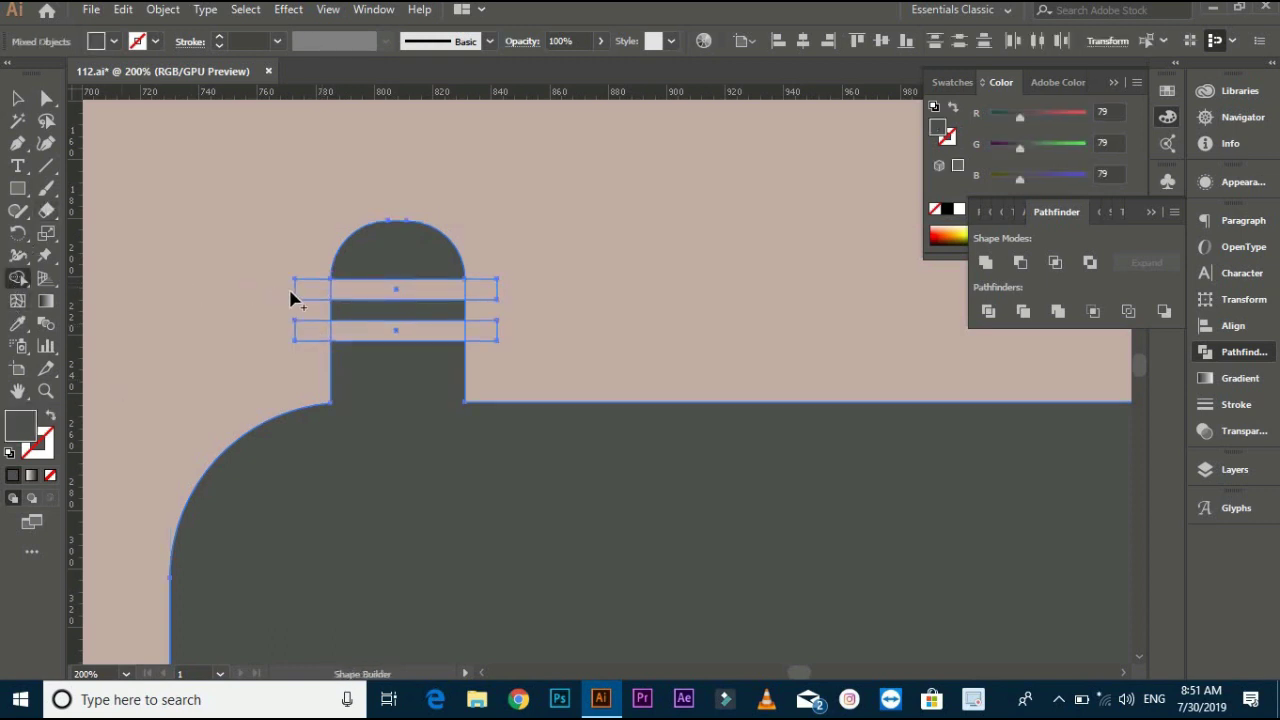
scroll(300, 270, "down", 1)
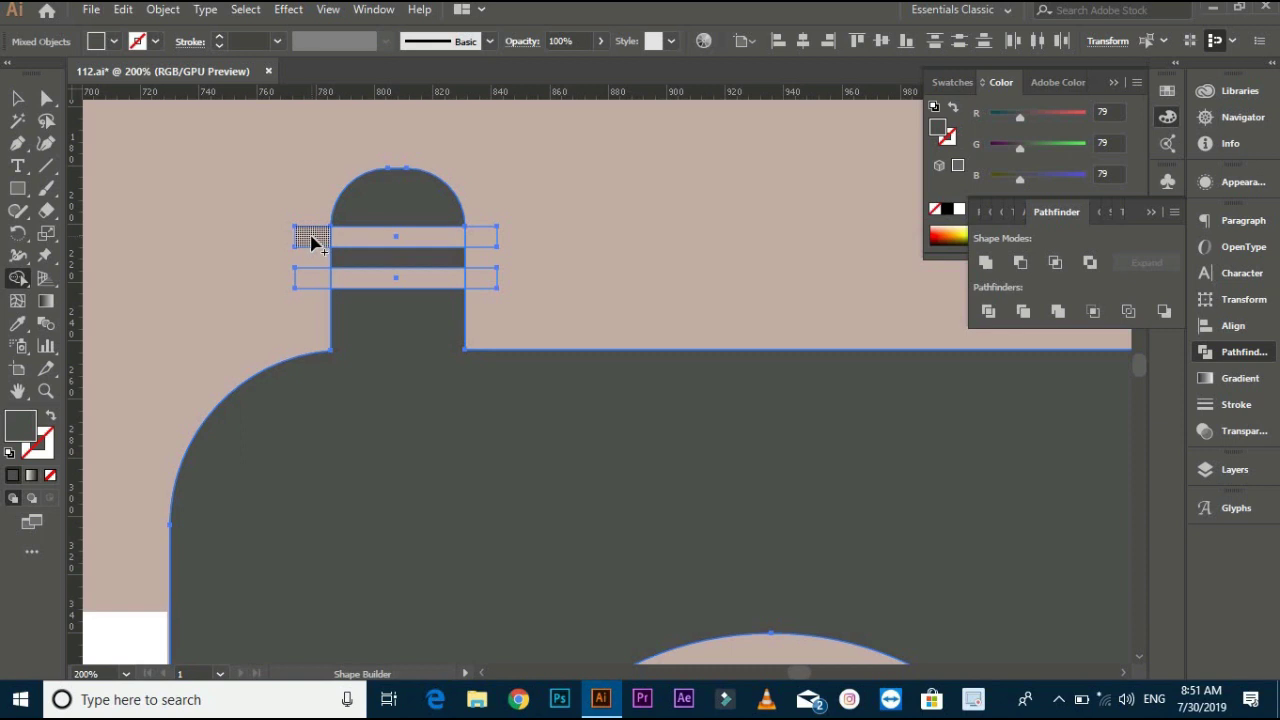
left_click_drag(335, 239, 383, 240)
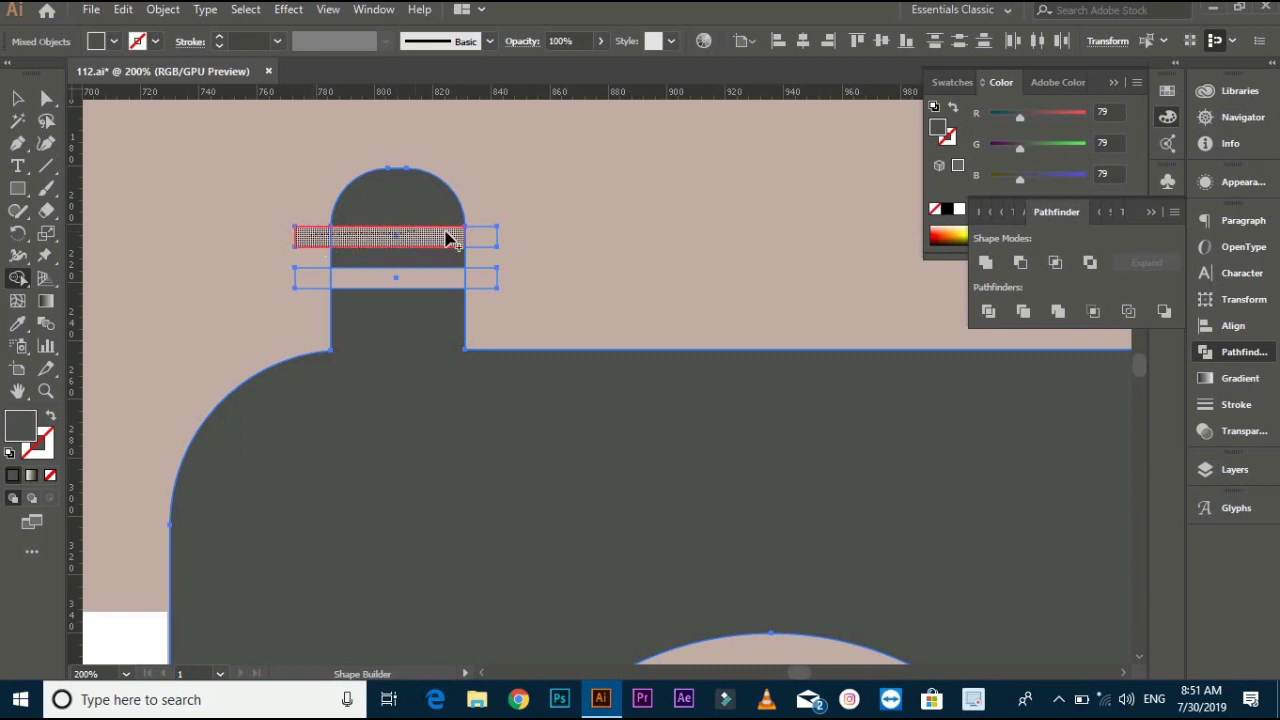
left_click_drag(474, 240, 478, 241)
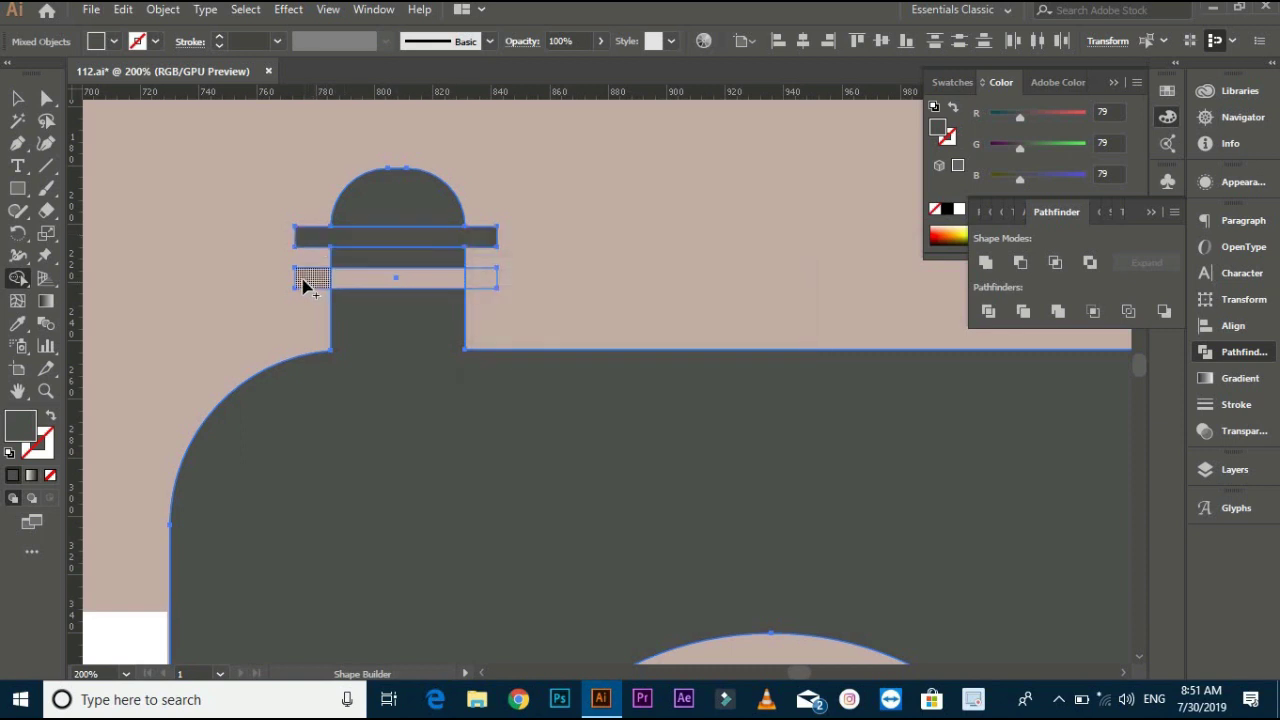
Merge the lower bar's segments with the Shape Builder and delete both bars, leaving two gaps across the post
left_click_drag(305, 283, 372, 277)
left_click_drag(450, 285, 491, 281)
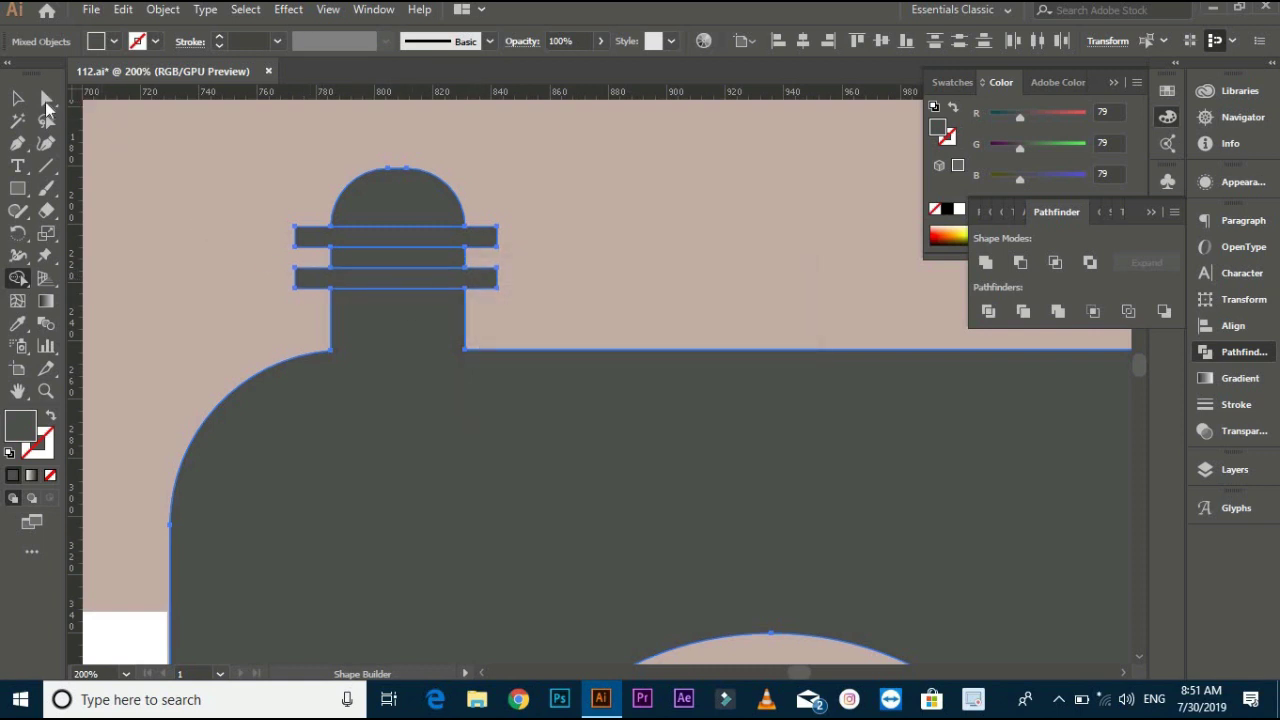
key("v")
left_click(138, 200)
left_click(330, 240)
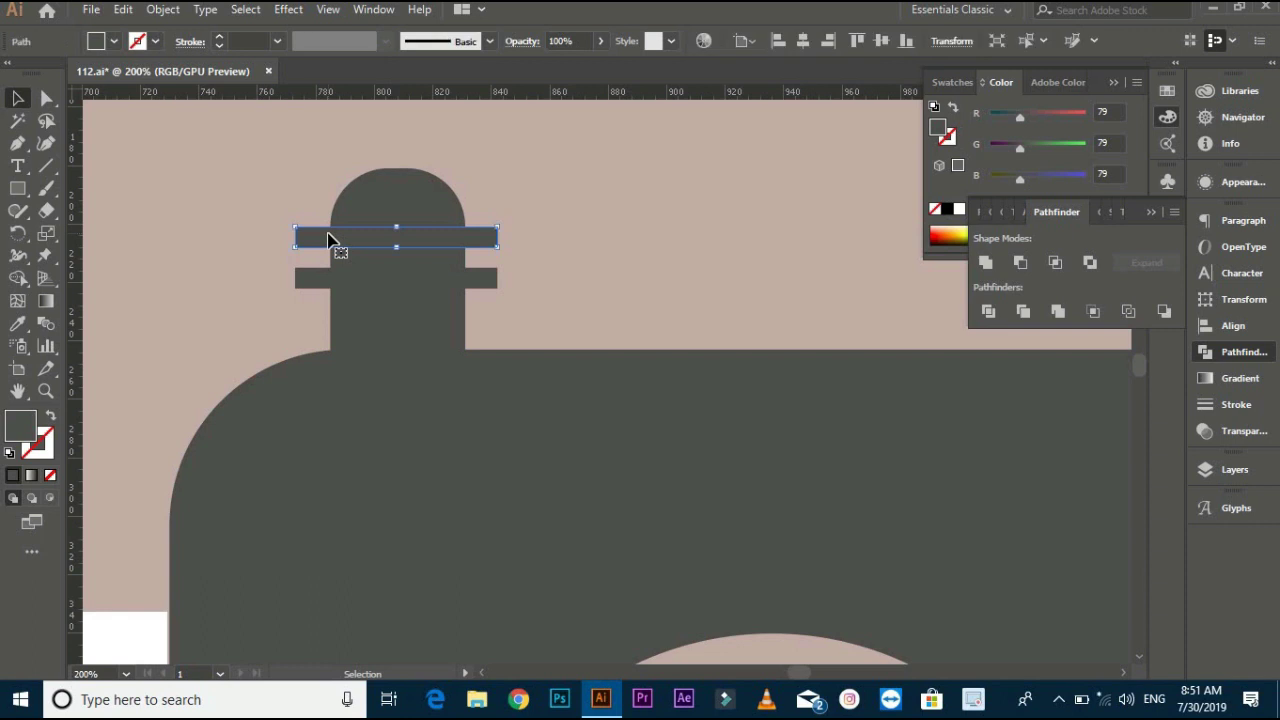
key("Delete")
left_click(310, 281)
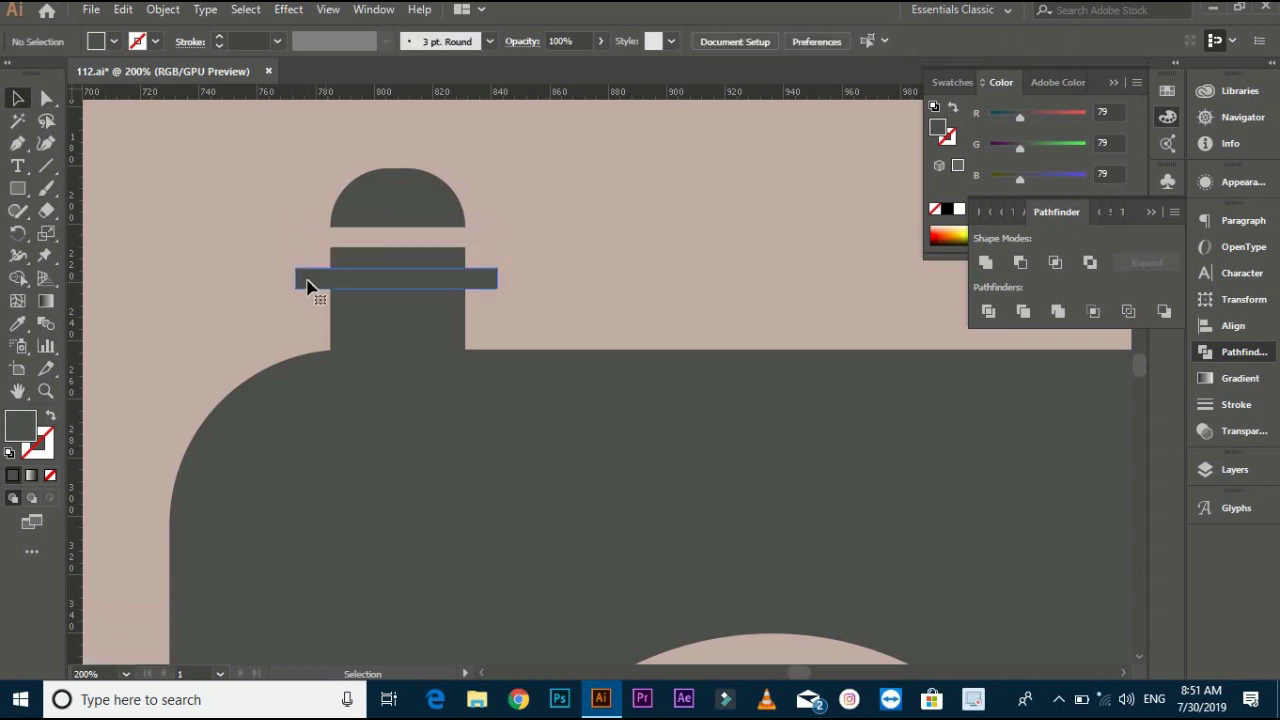
key("Delete")
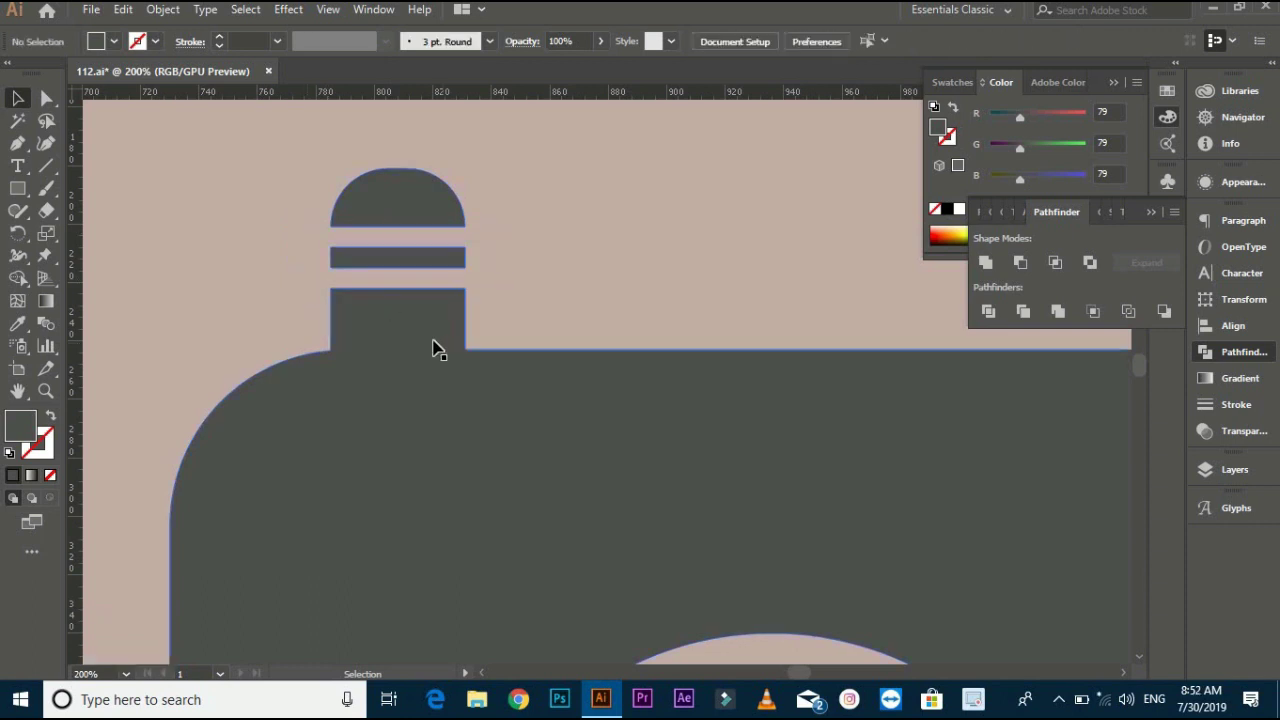
Draw a small horizontal rounded rectangle centred between the outer ring and the body's upper edge, and select the dark shape
scroll(397, 333, "down", 3)
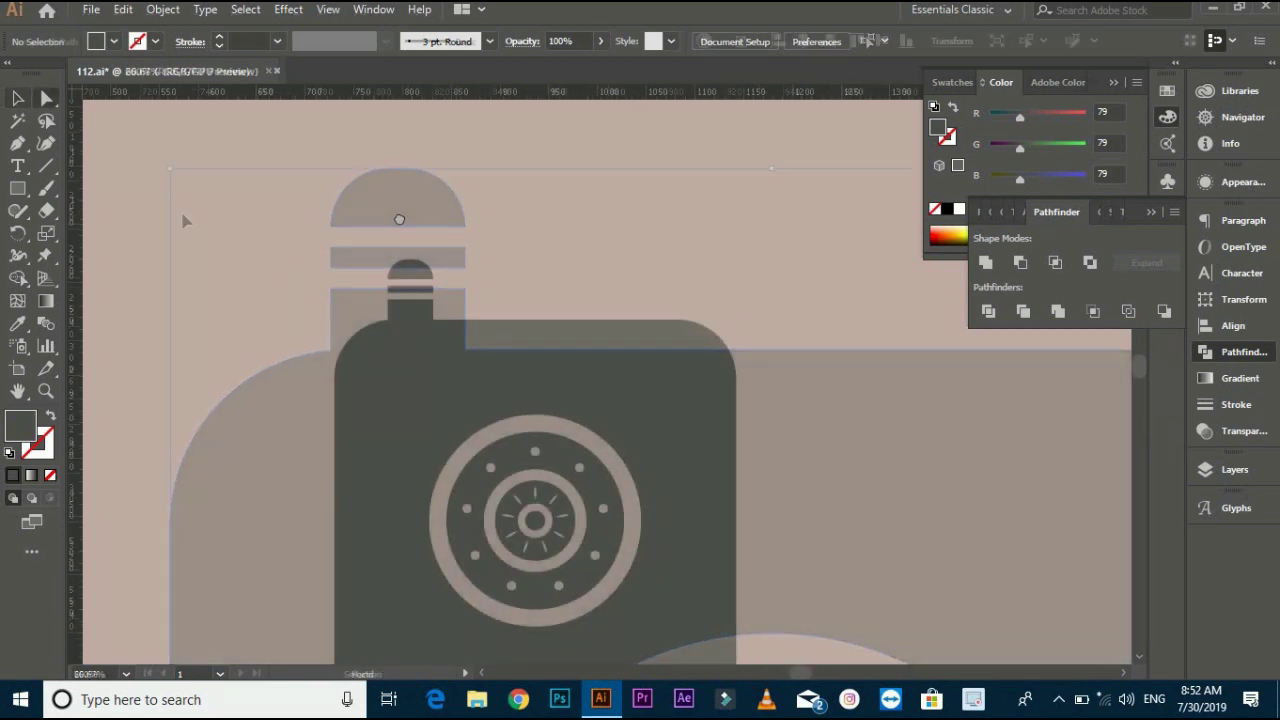
left_click_drag(400, 194, 443, 184)
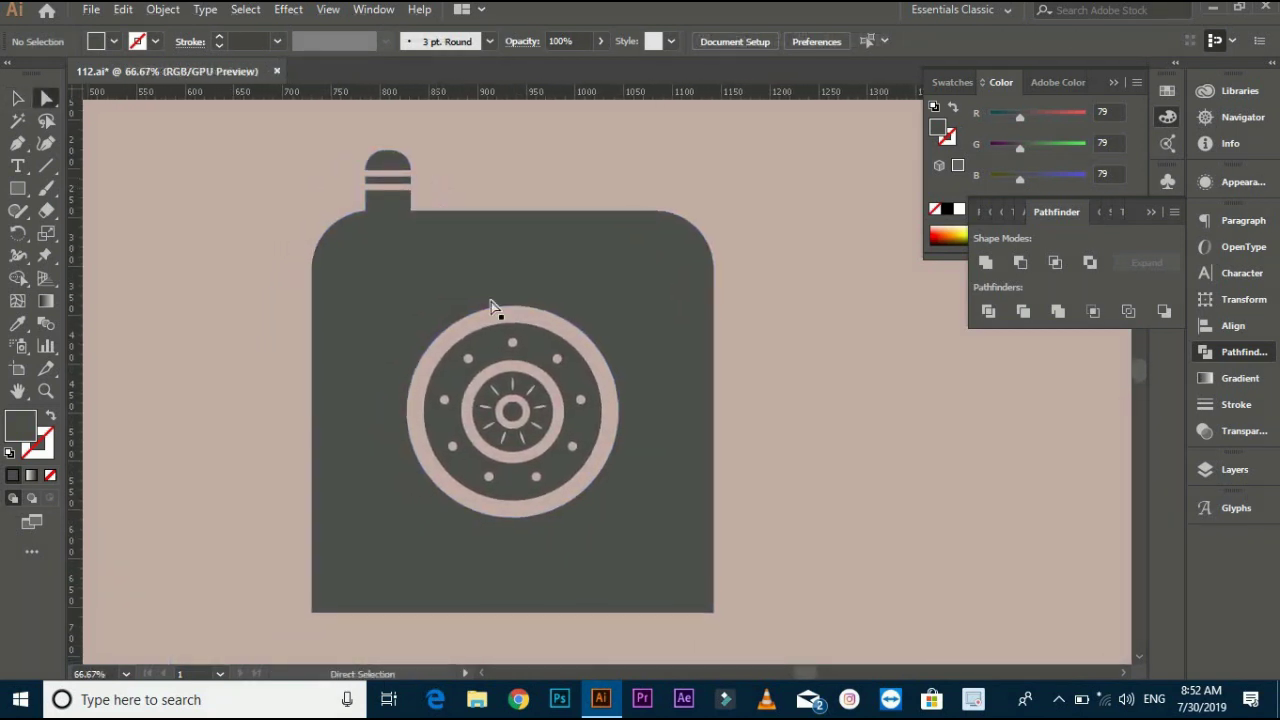
left_click(20, 100)
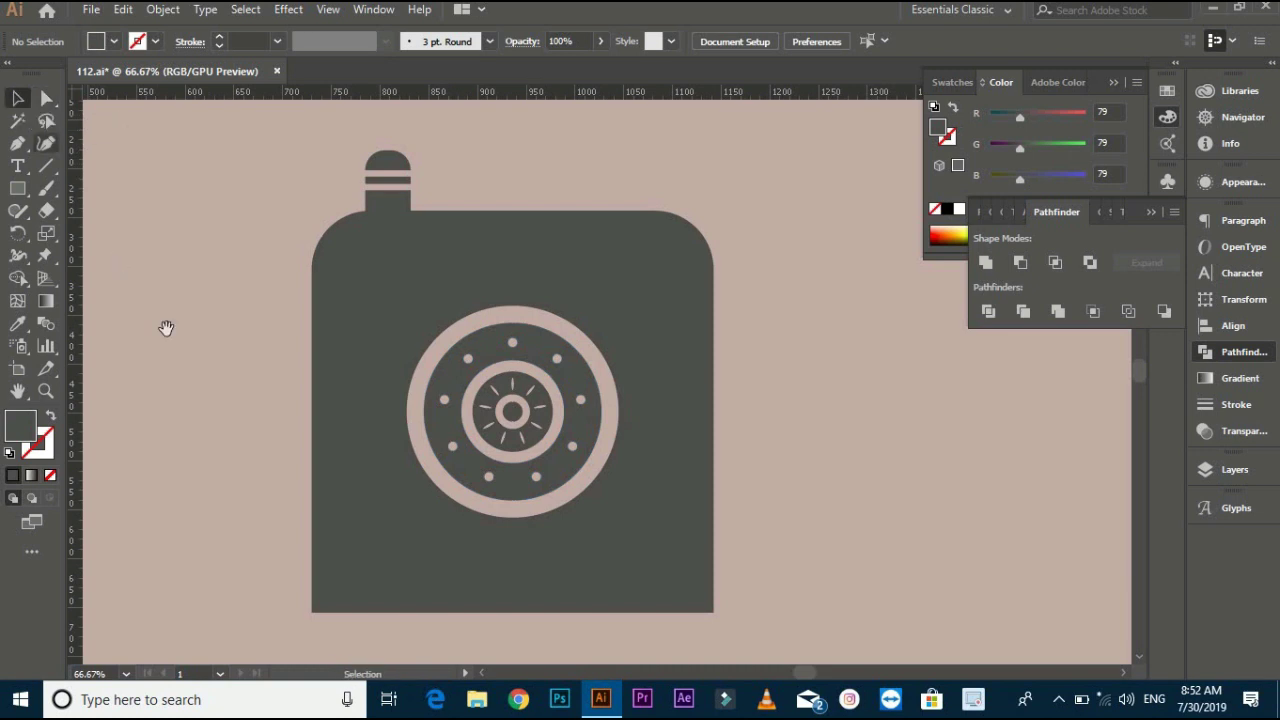
scroll(177, 306, "down", 2)
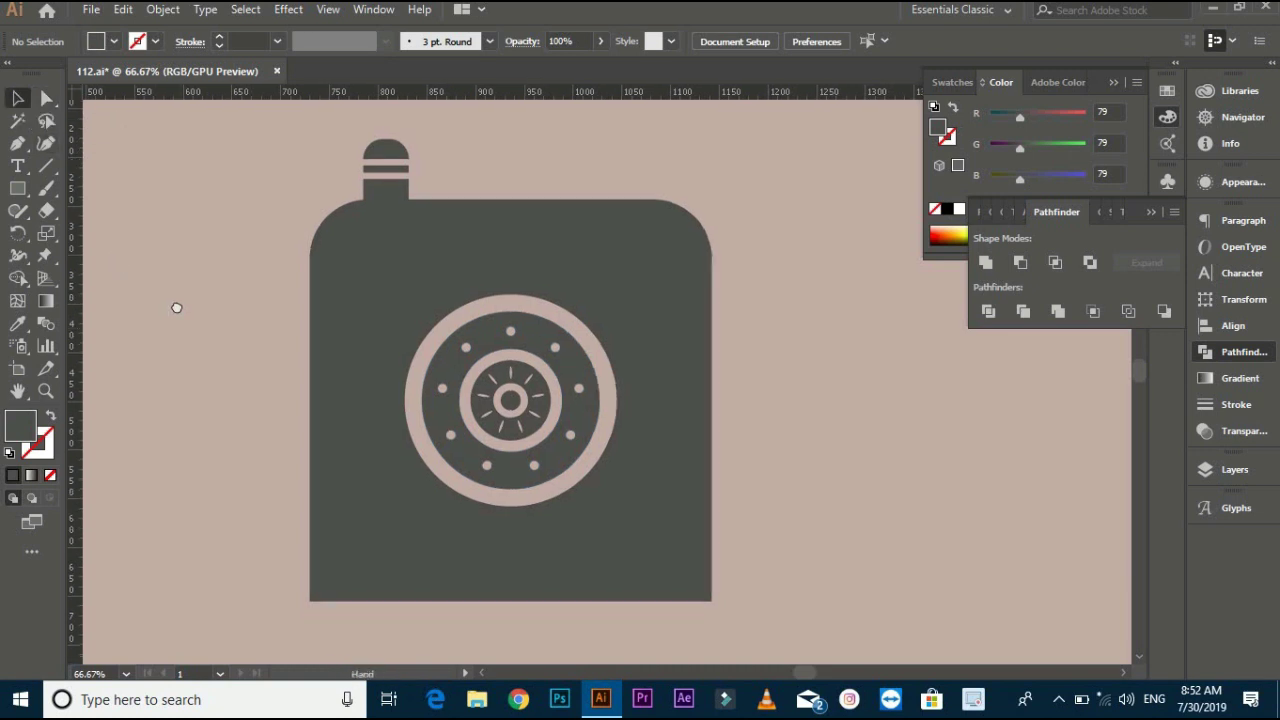
left_click(17, 188)
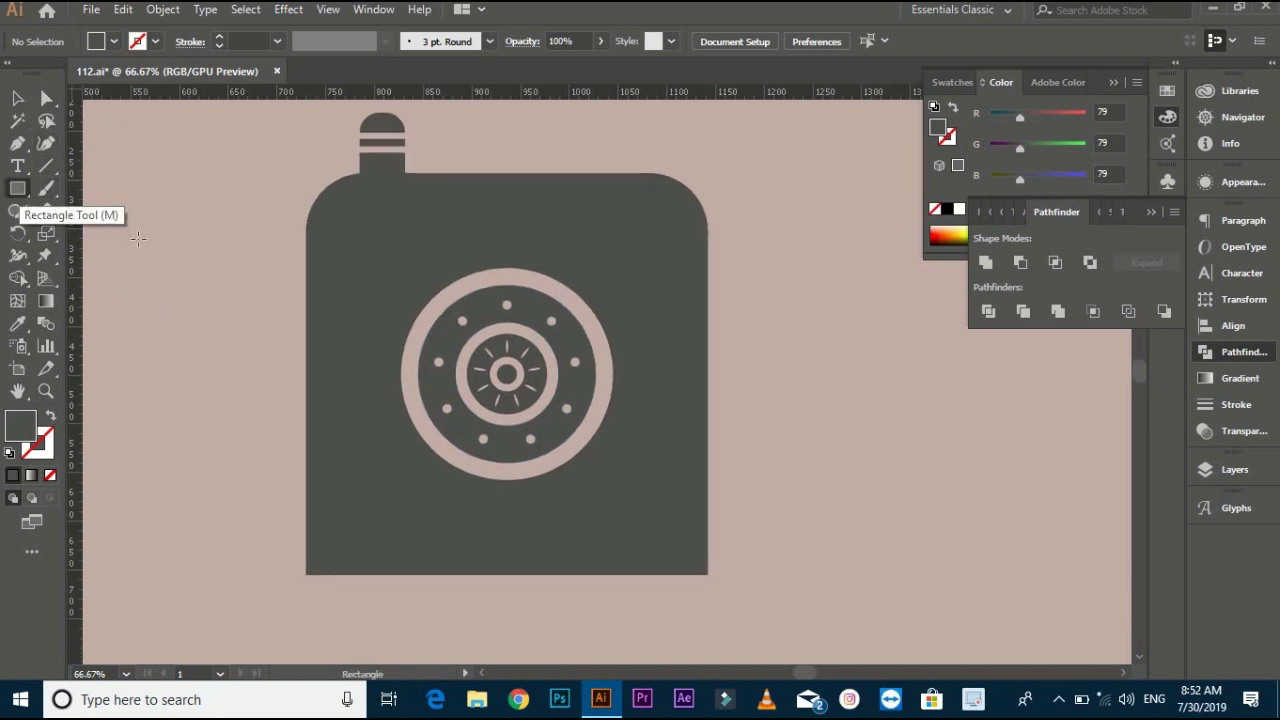
left_click(18, 189)
left_click(125, 211)
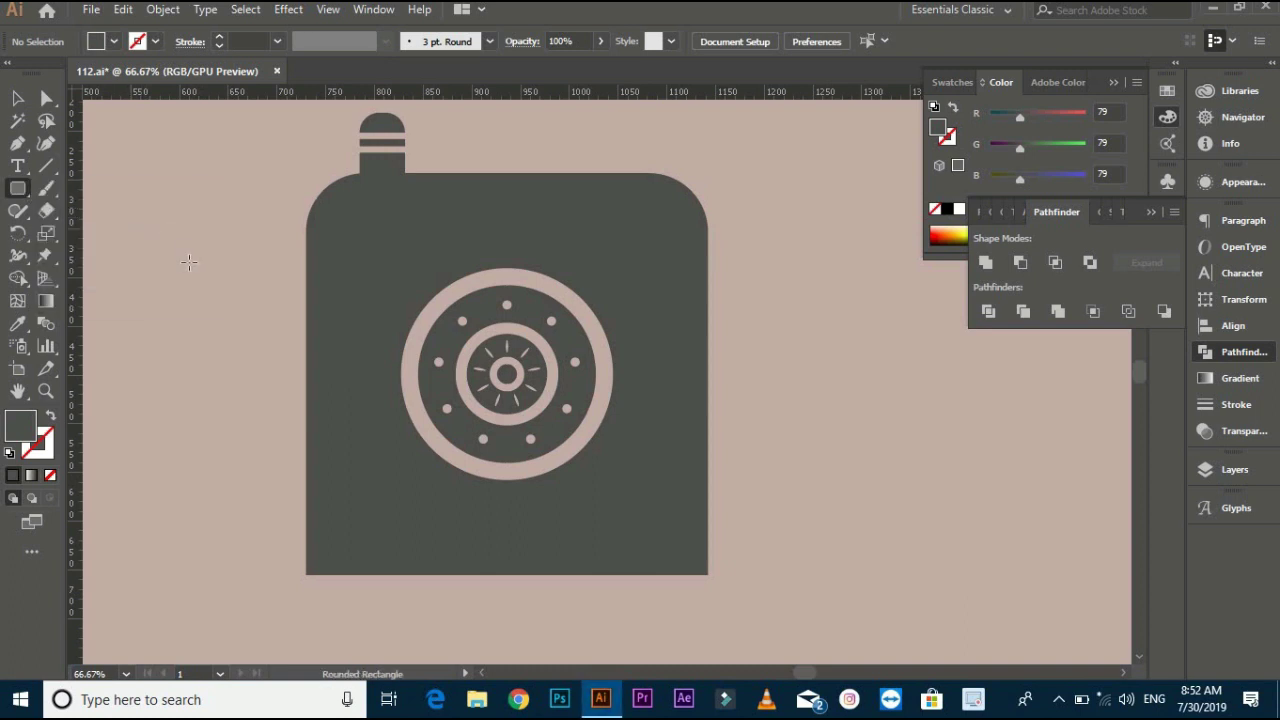
left_click_drag(175, 254, 515, 174)
key("v")
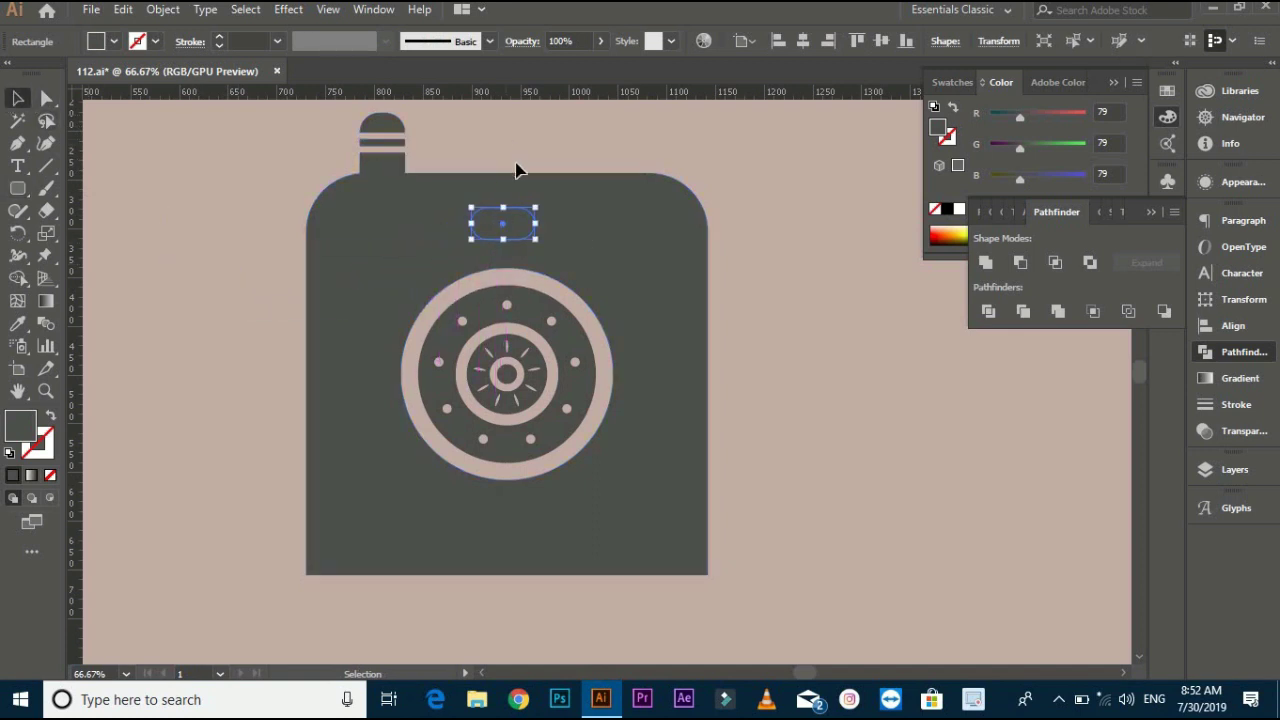
key("ctrl+shift+a")
left_click(528, 222)
left_click(560, 240)
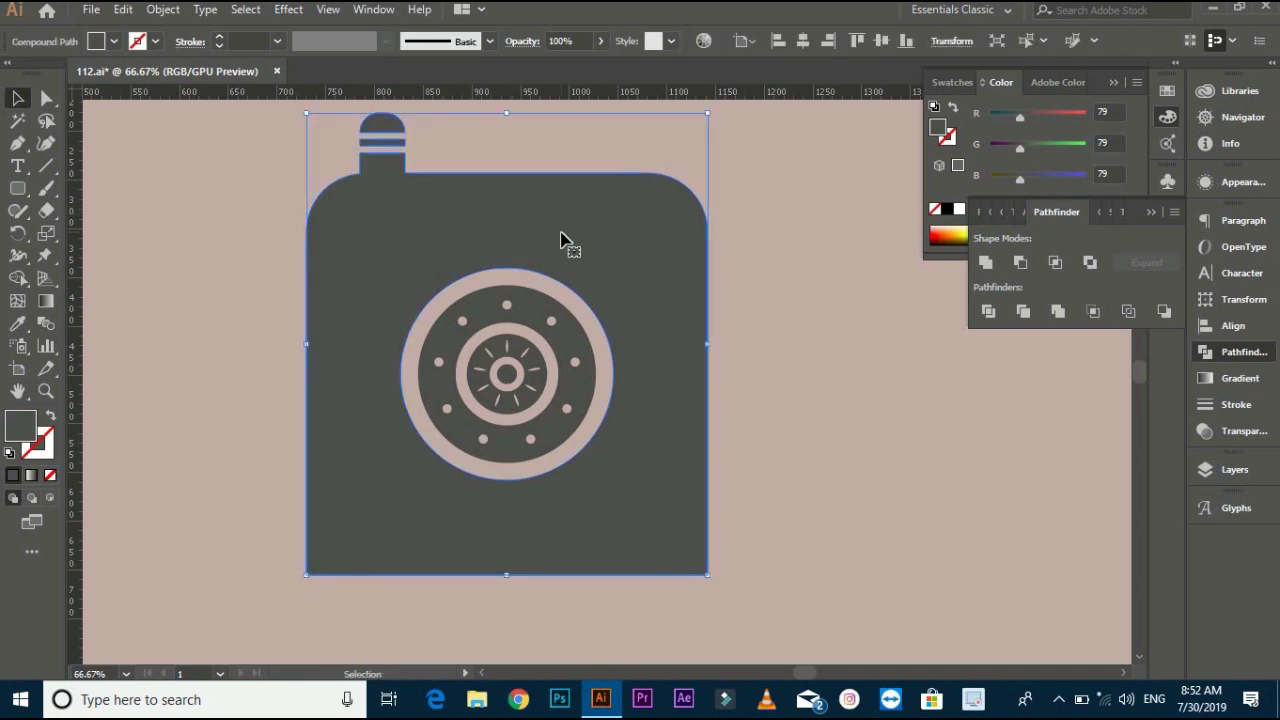
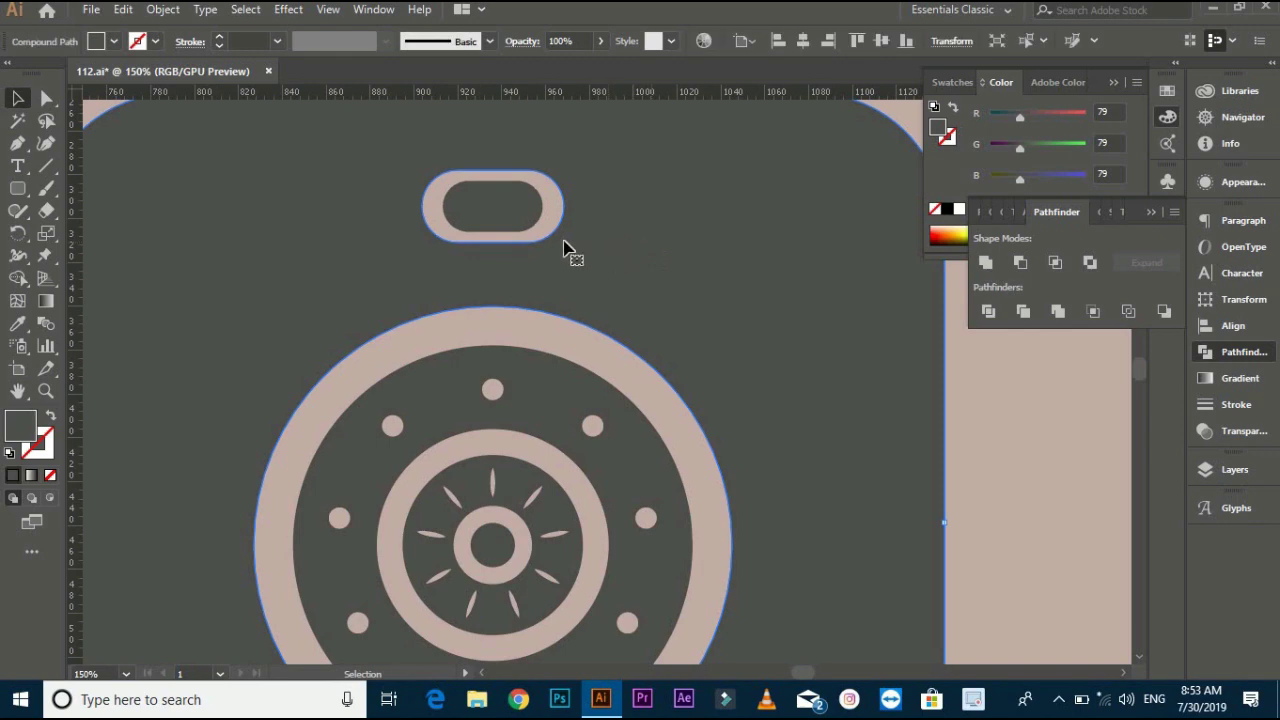
Draw a downward-pointing triangle about 412 px wide with the Pen tool, from the body's side edges to a point below its bottom edge
key("ctrl+a")
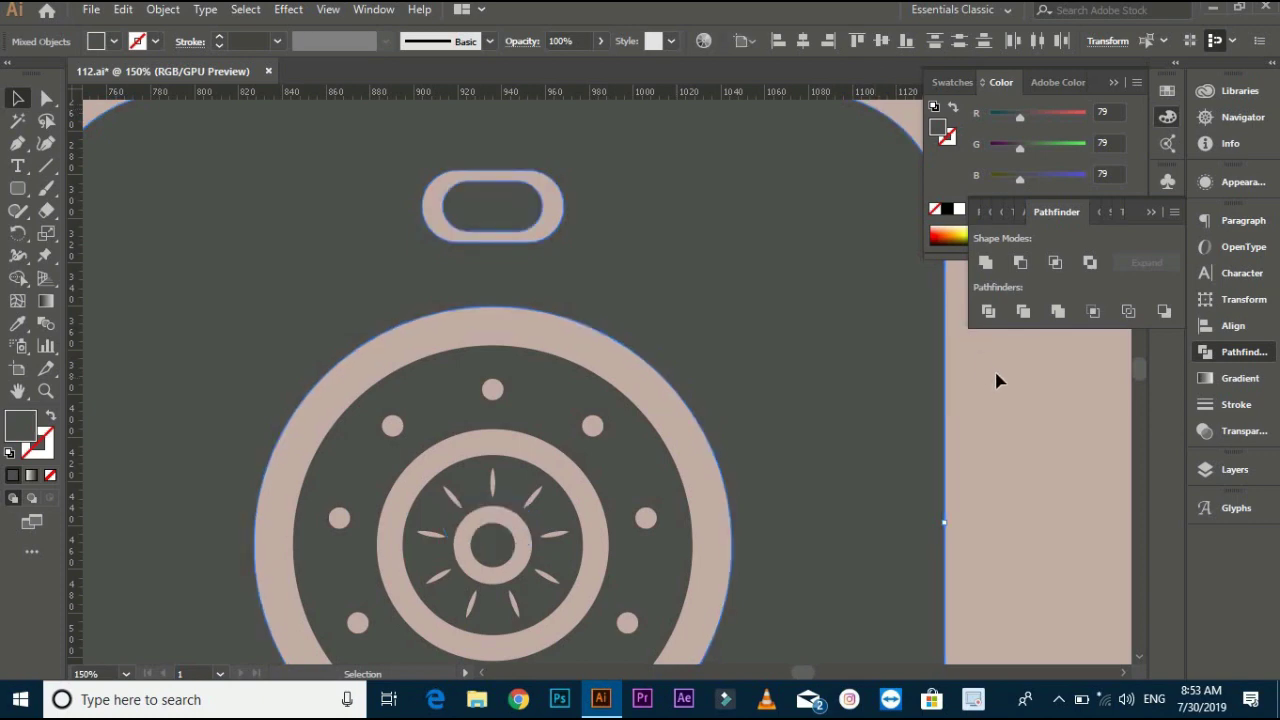
key("ctrl+shift+a")
key("ctrl+minus")
key("ctrl+minus")
scroll(857, 294, "right", 4)
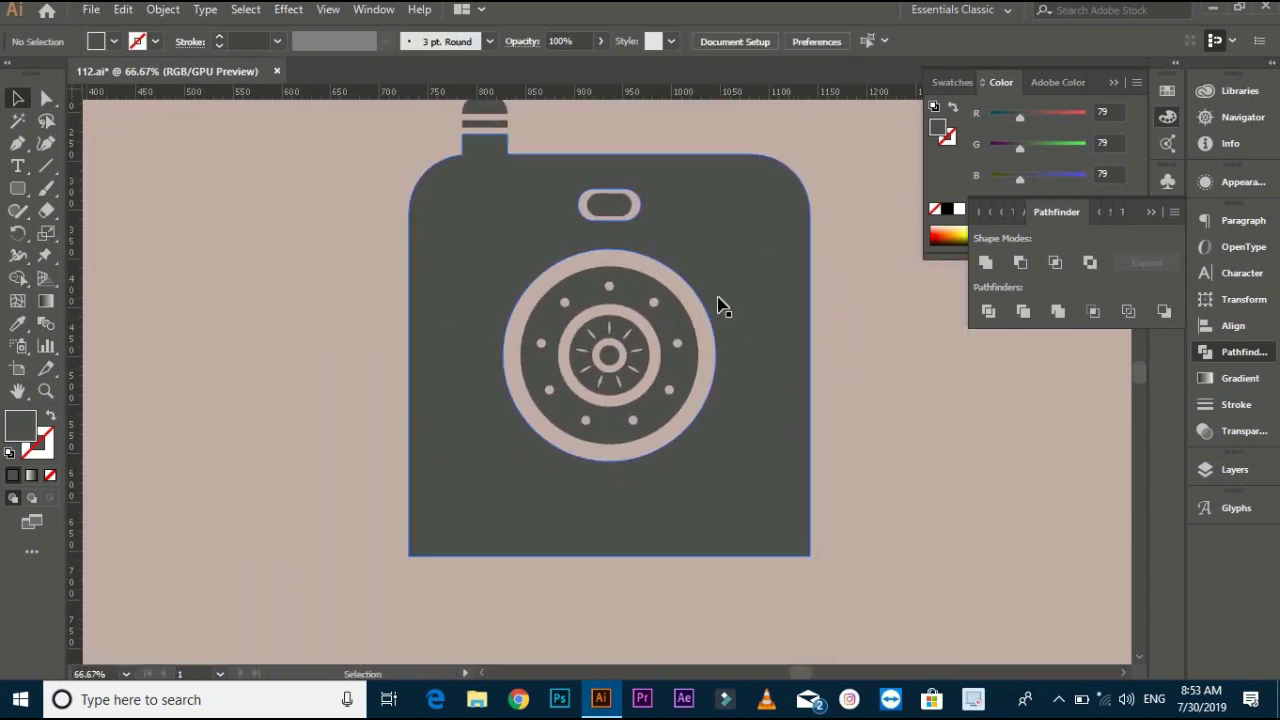
key("space")
left_click_drag(397, 388, 400, 354)
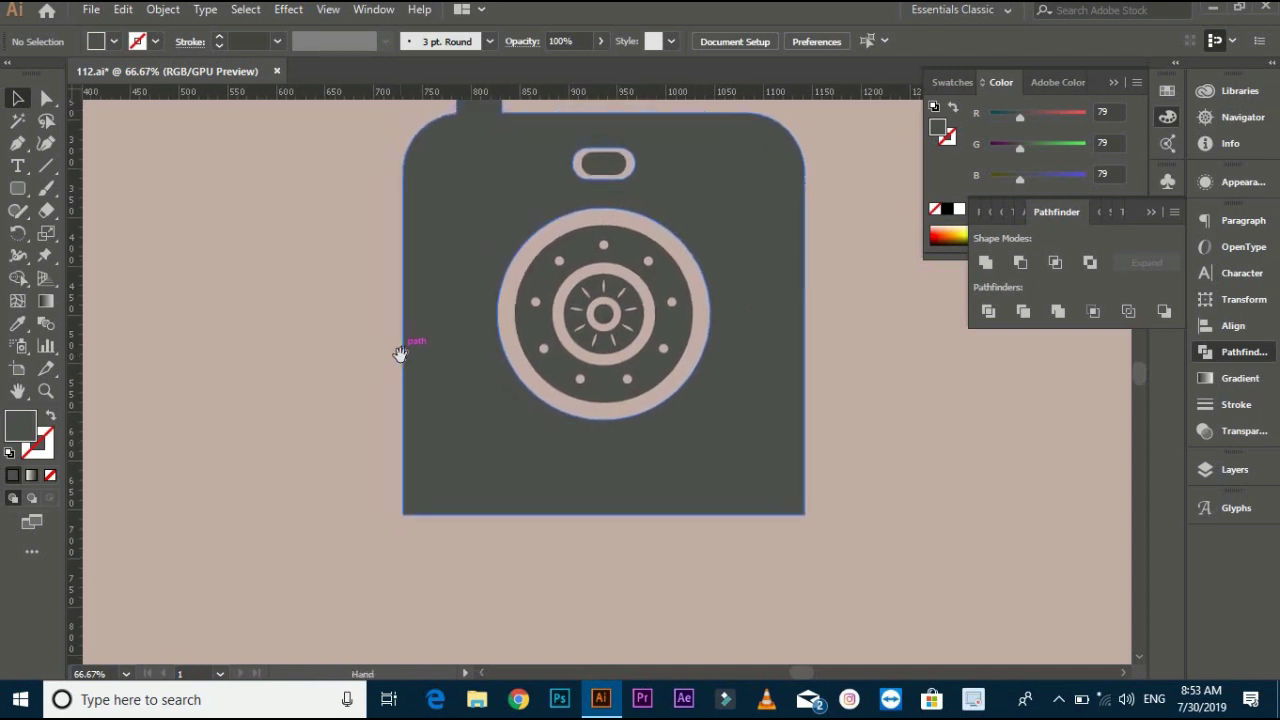
scroll(310, 363, "down", 1)
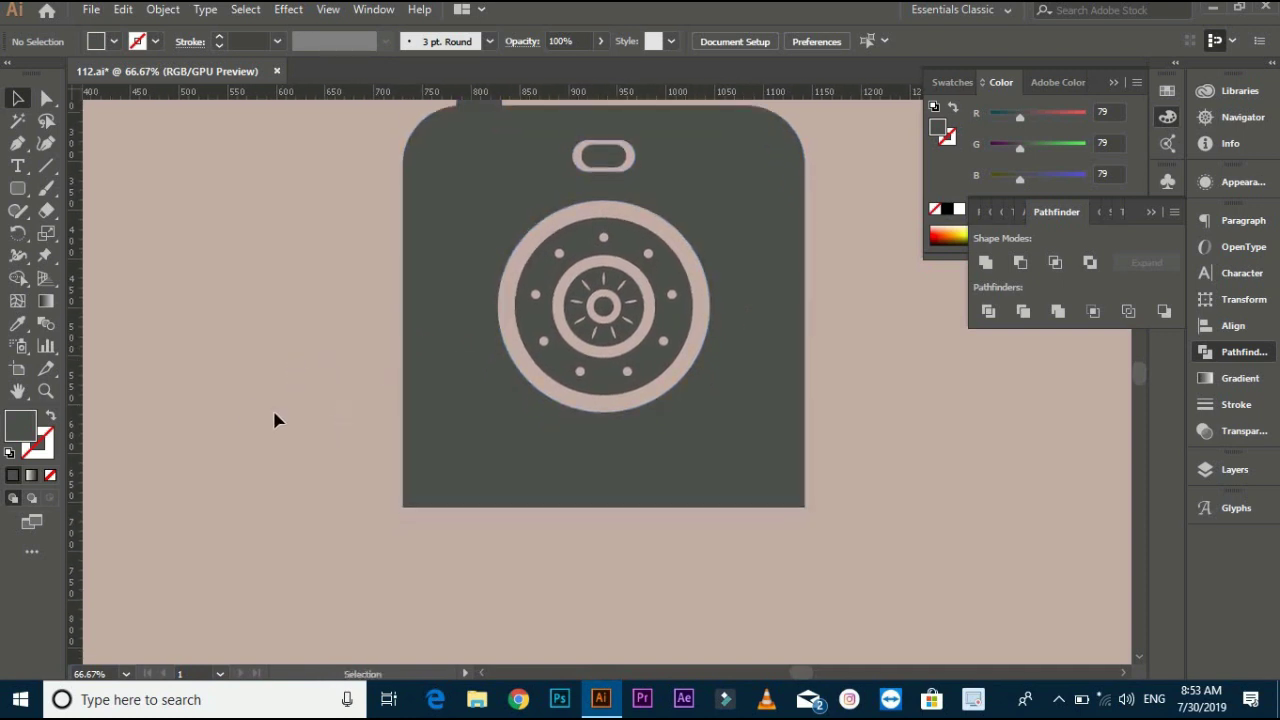
left_click_drag(288, 422, 266, 378)
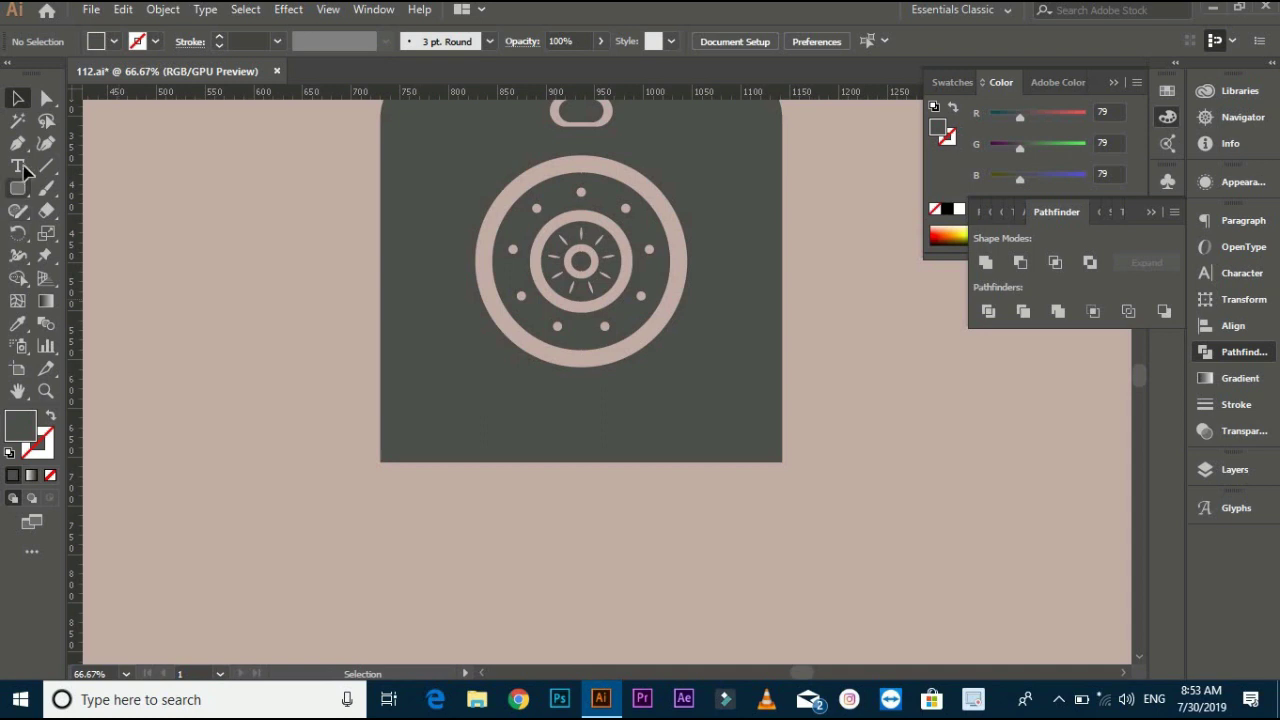
left_click(16, 146)
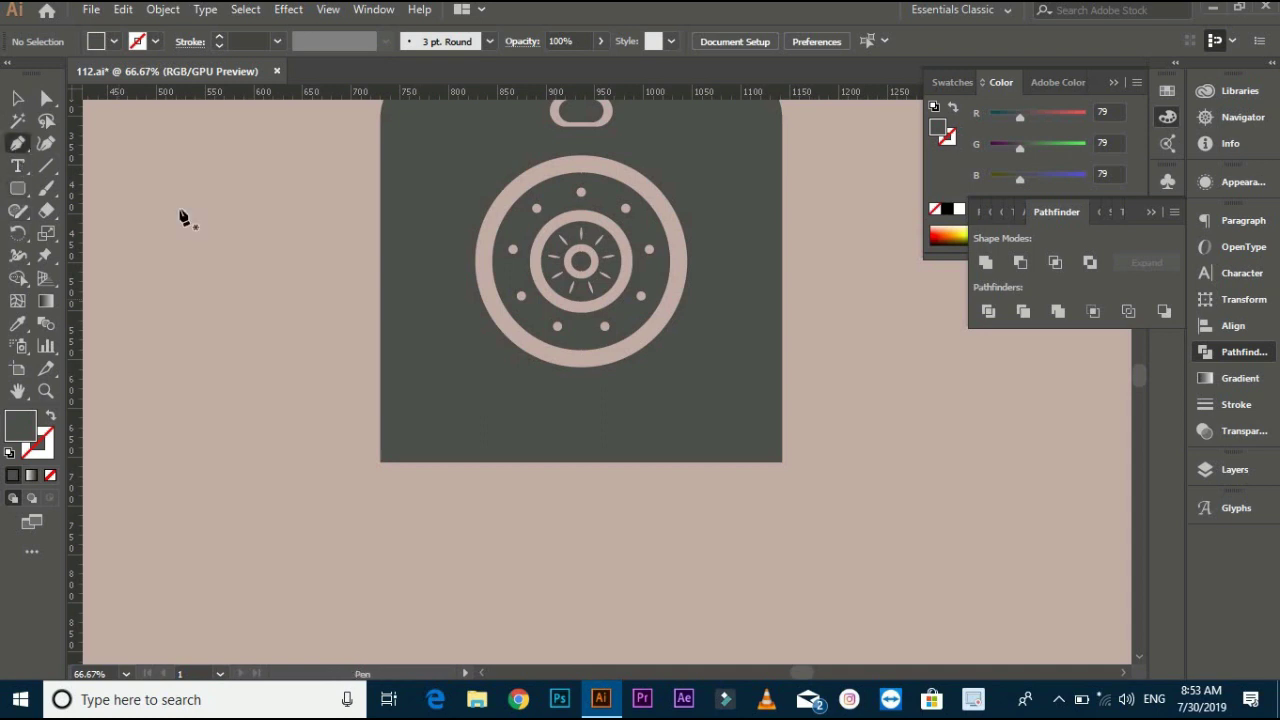
left_click(381, 387)
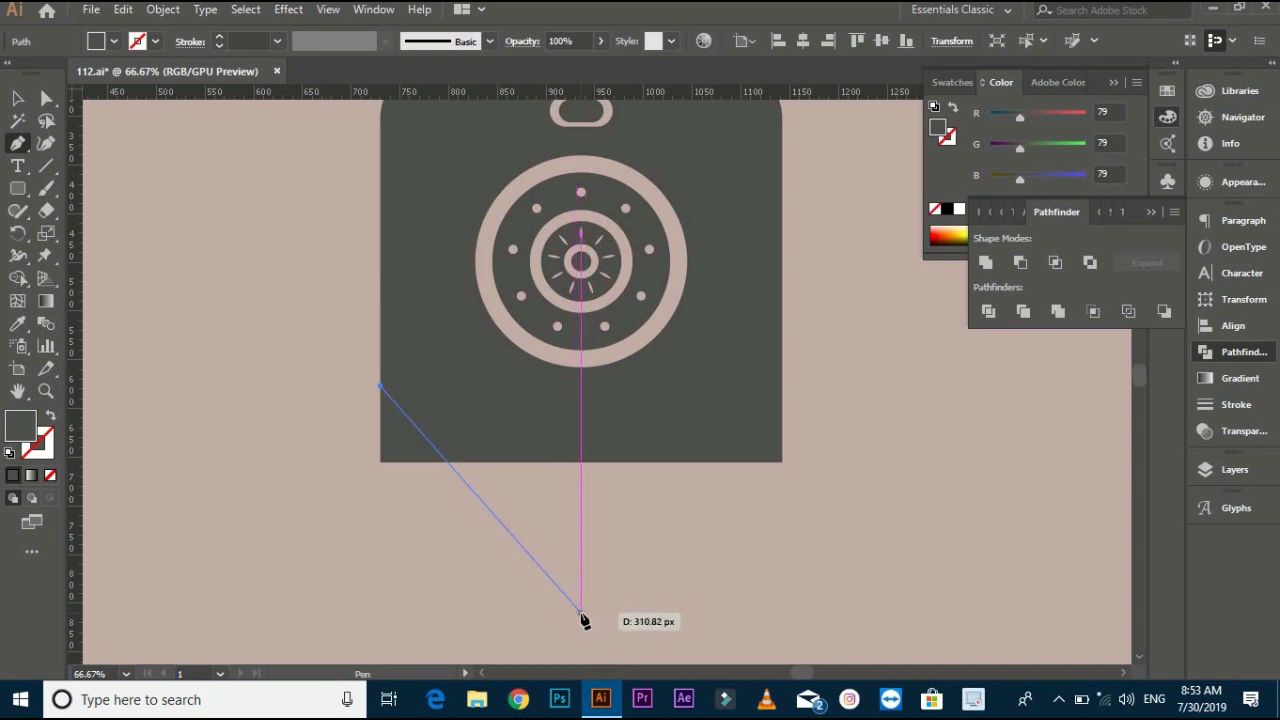
left_click(581, 613)
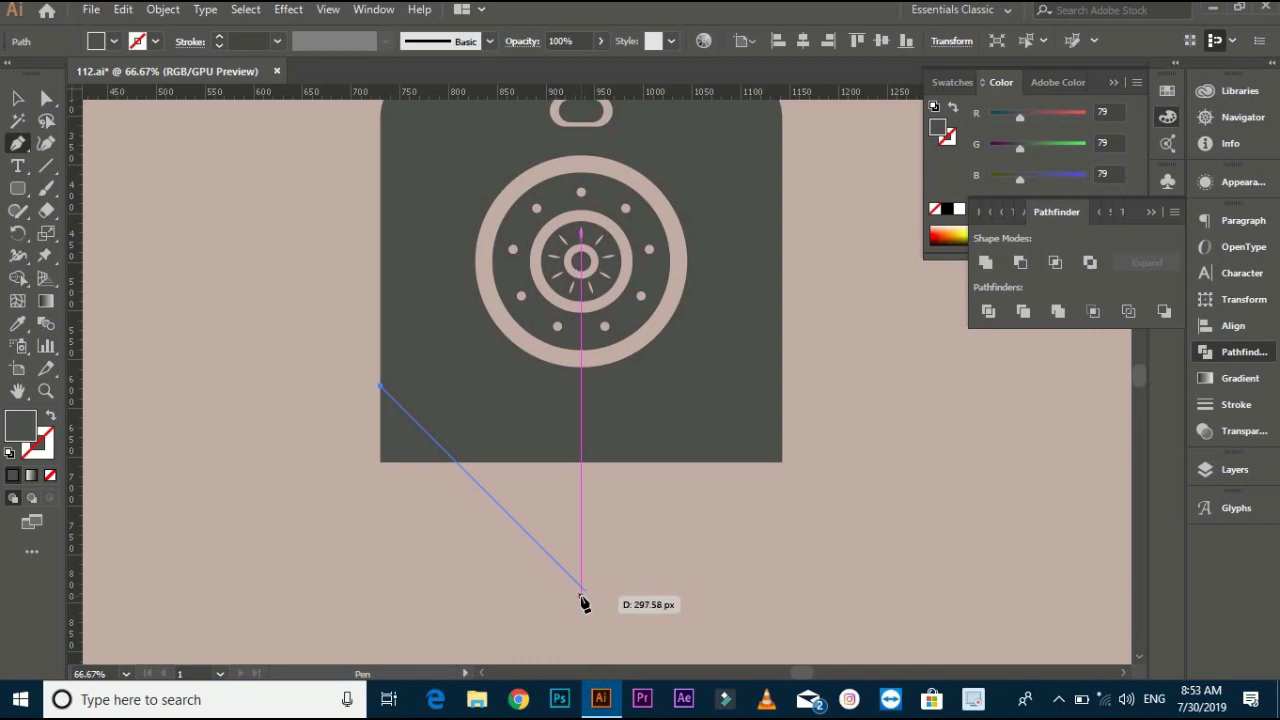
left_click(584, 590)
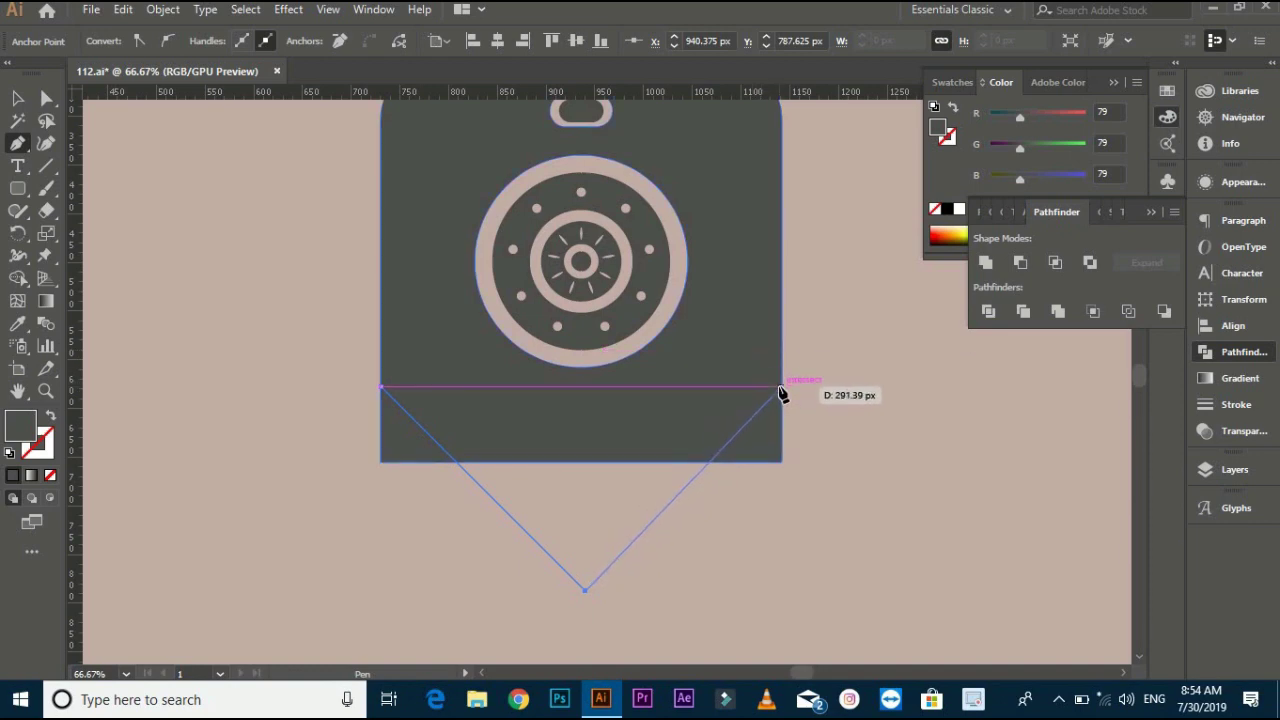
left_click(780, 388)
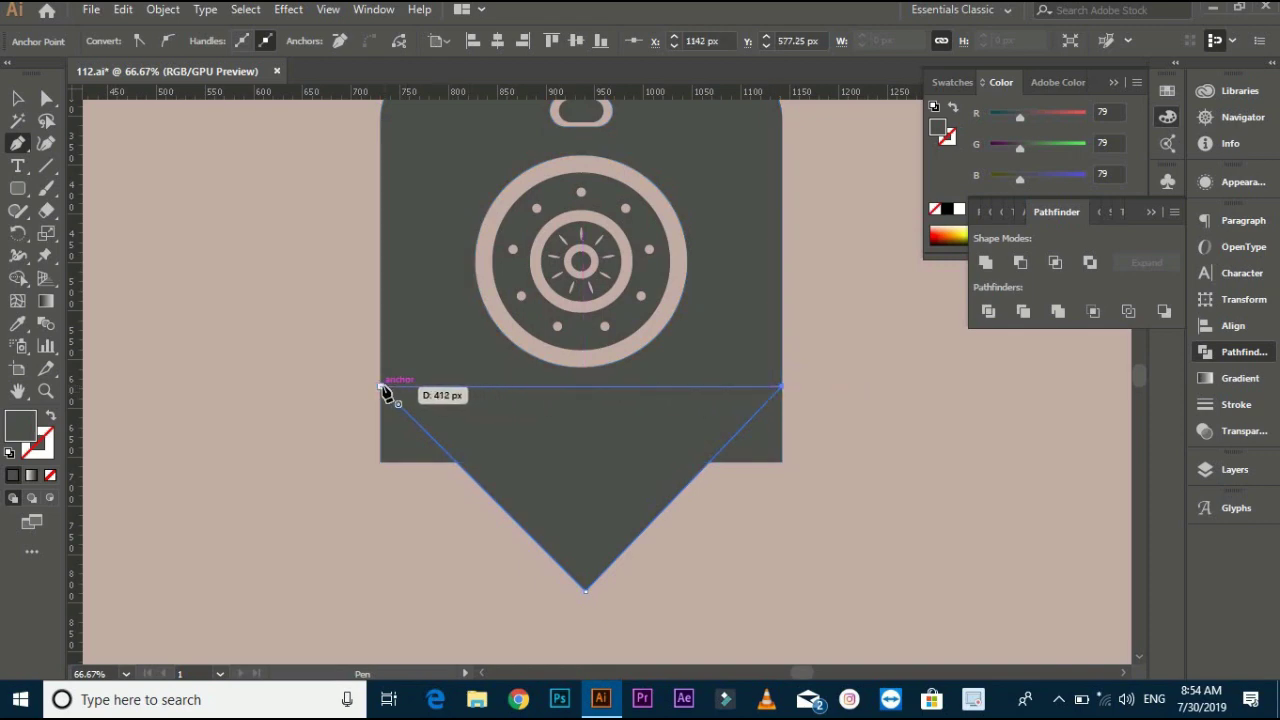
left_click(382, 387)
left_click(18, 97)
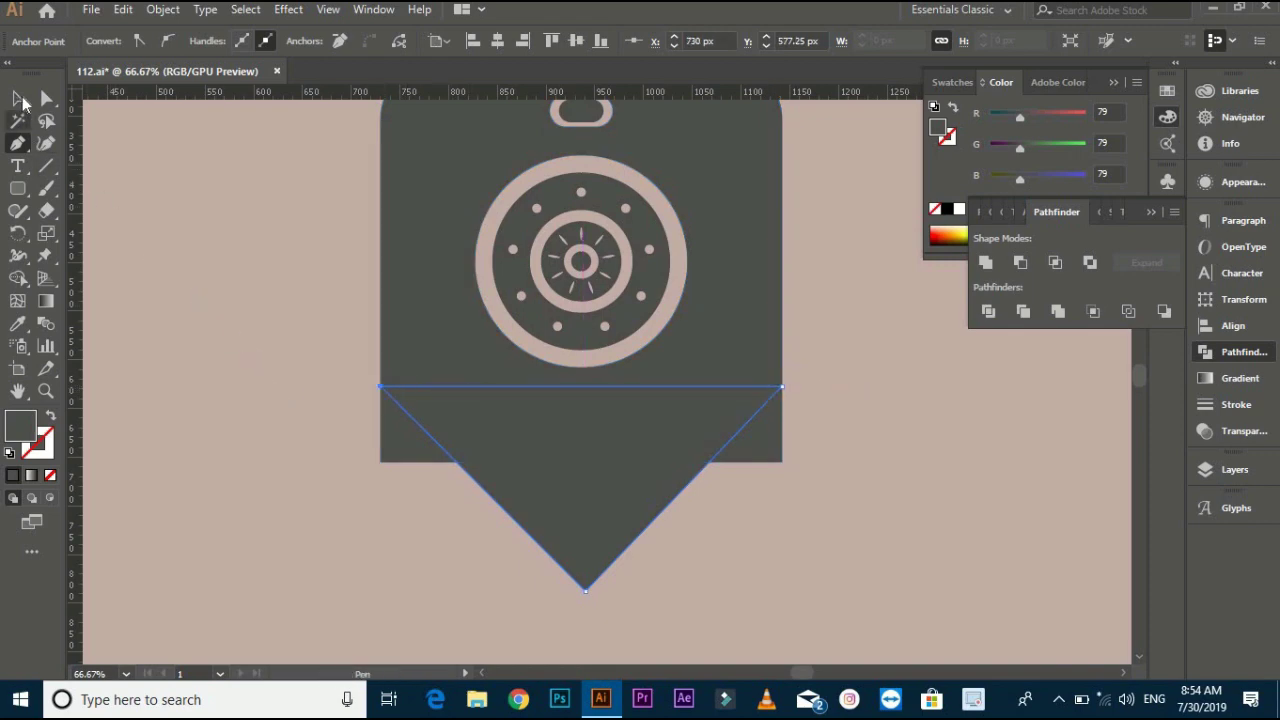
left_click(321, 455)
Widen the triangle so that both of its upper corners extend slightly beyond the sides of the dark body
scroll(494, 549, "up", 1)
left_click(586, 477)
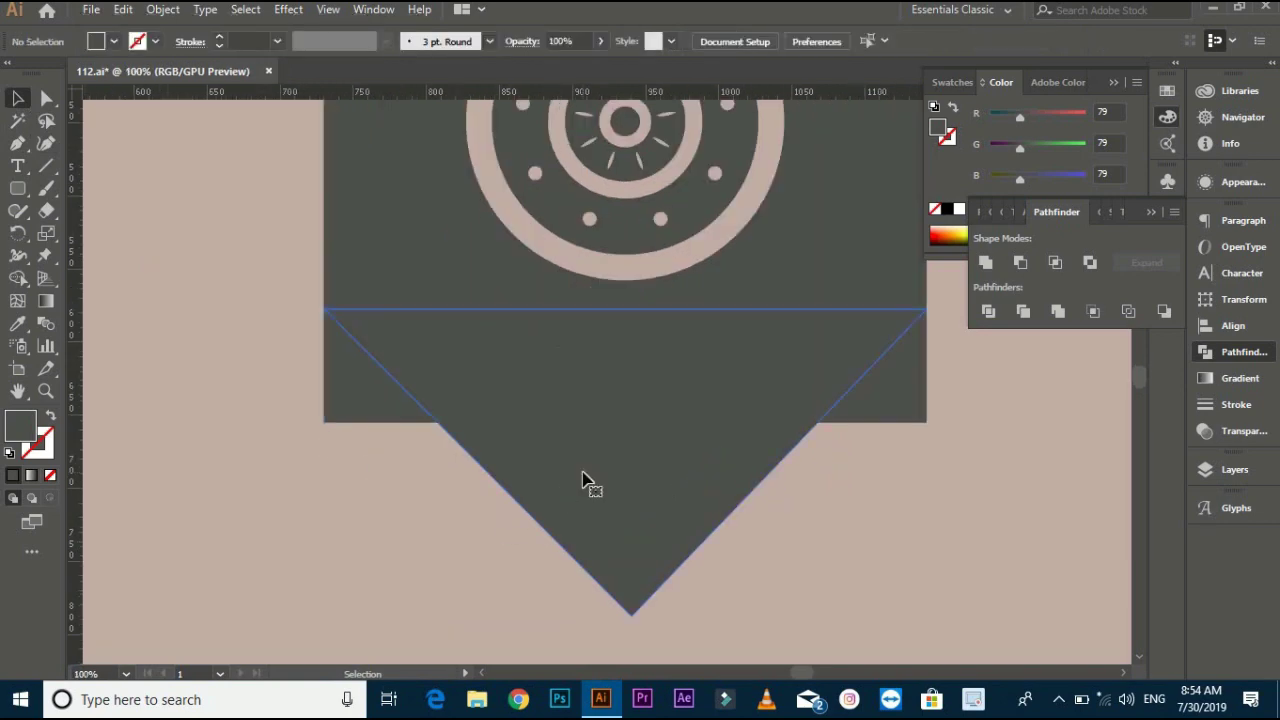
scroll(586, 477, "down", 1)
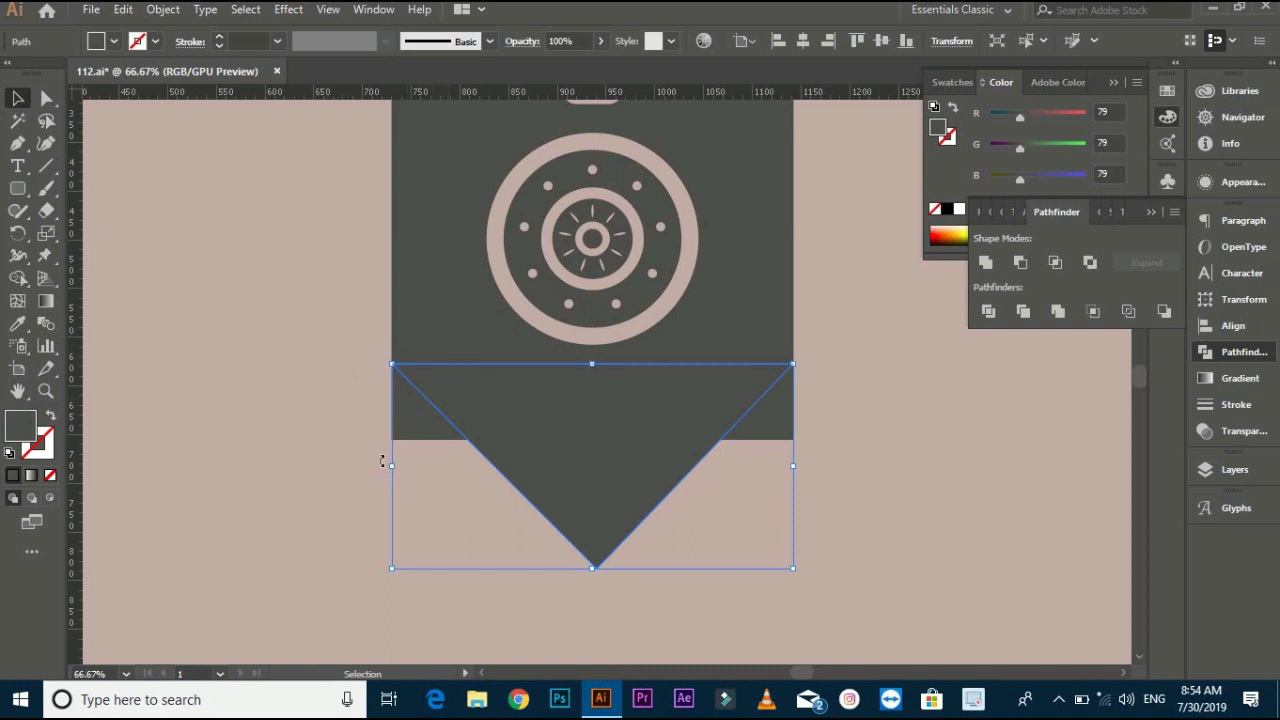
left_click_drag(389, 465, 380, 465)
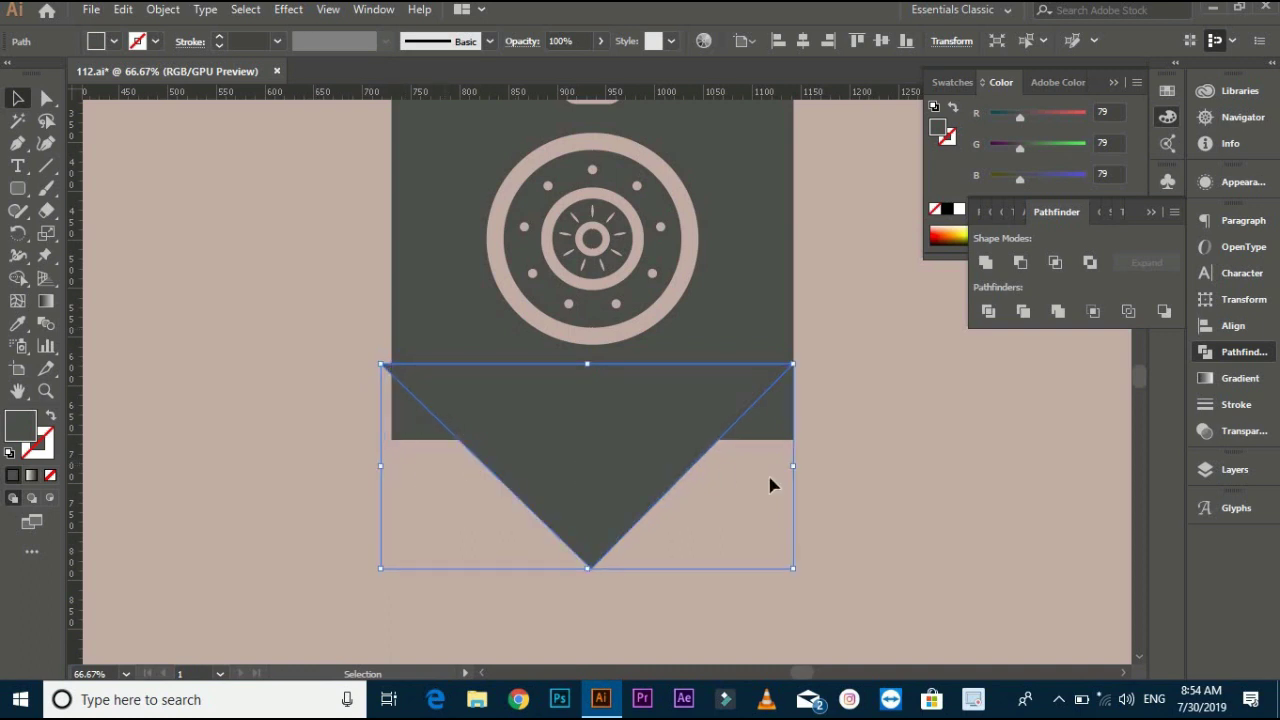
left_click_drag(798, 468, 813, 466)
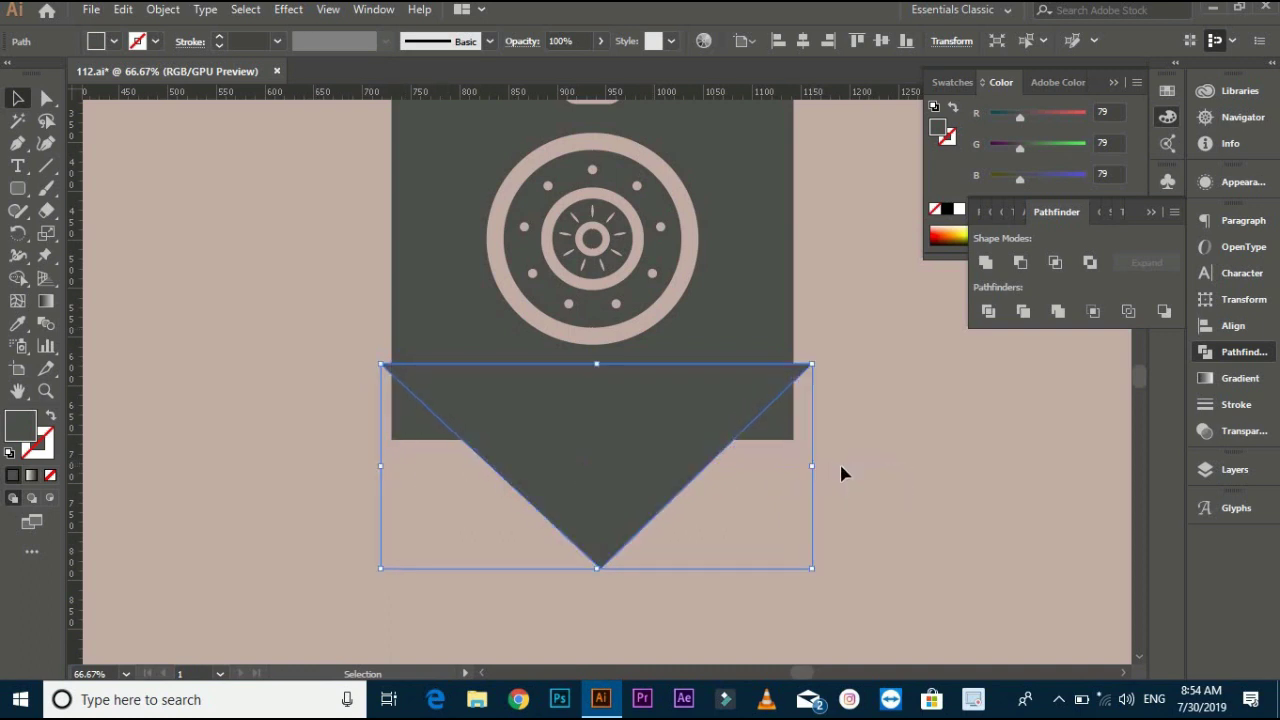
left_click(845, 474)
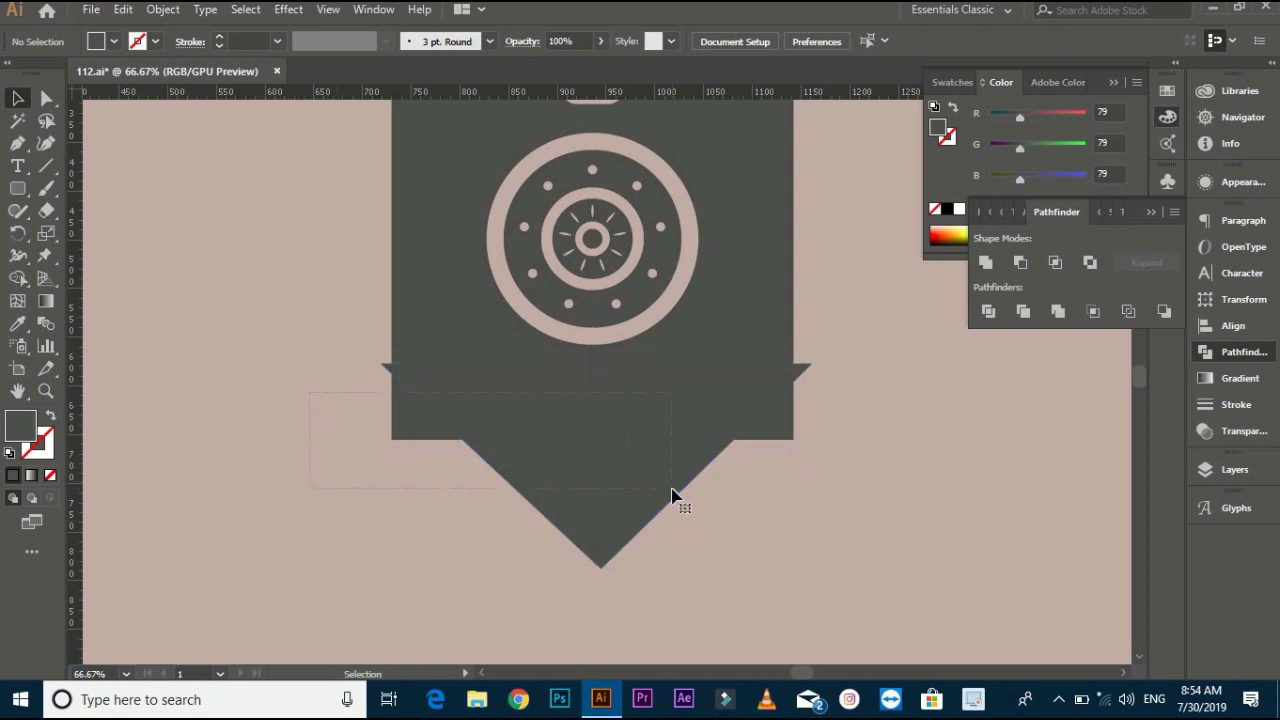
Select the body and triangle, remove the body's lower corners outside the triangle and merge the triangle's parts with the Shape Builder
left_click_drag(672, 494, 672, 494)
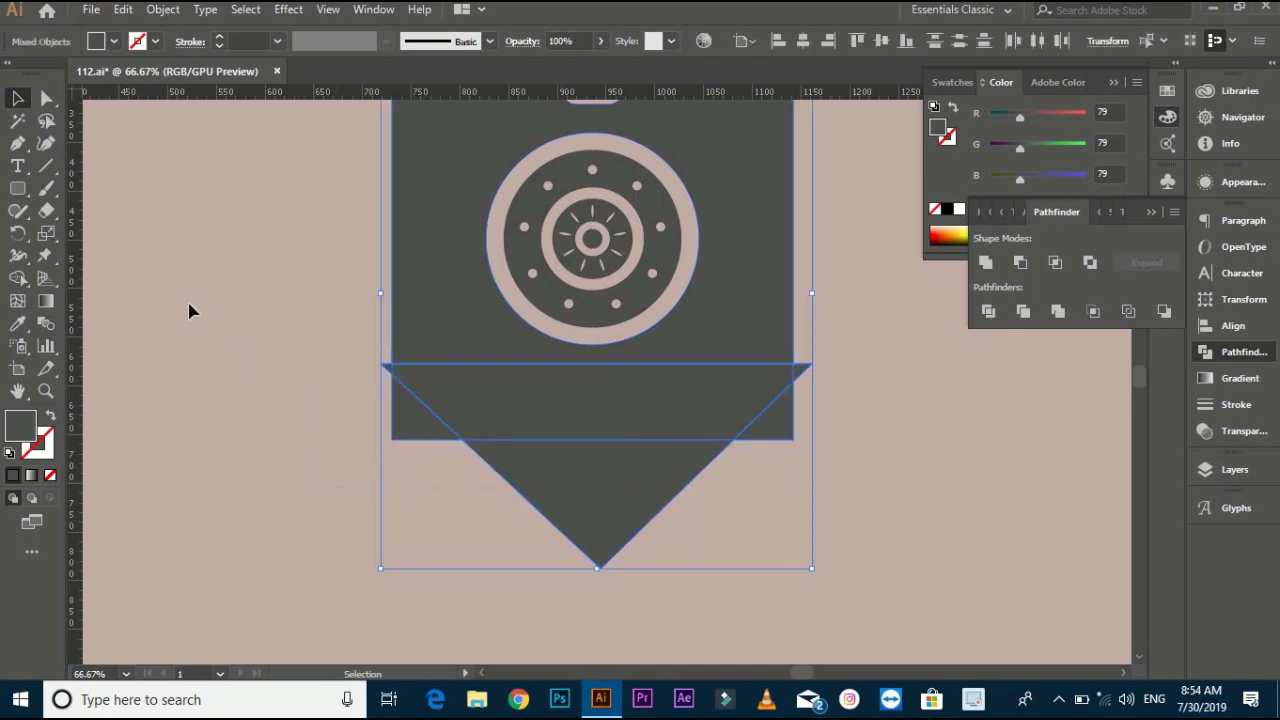
left_click(18, 278)
scroll(449, 452, "up", 2)
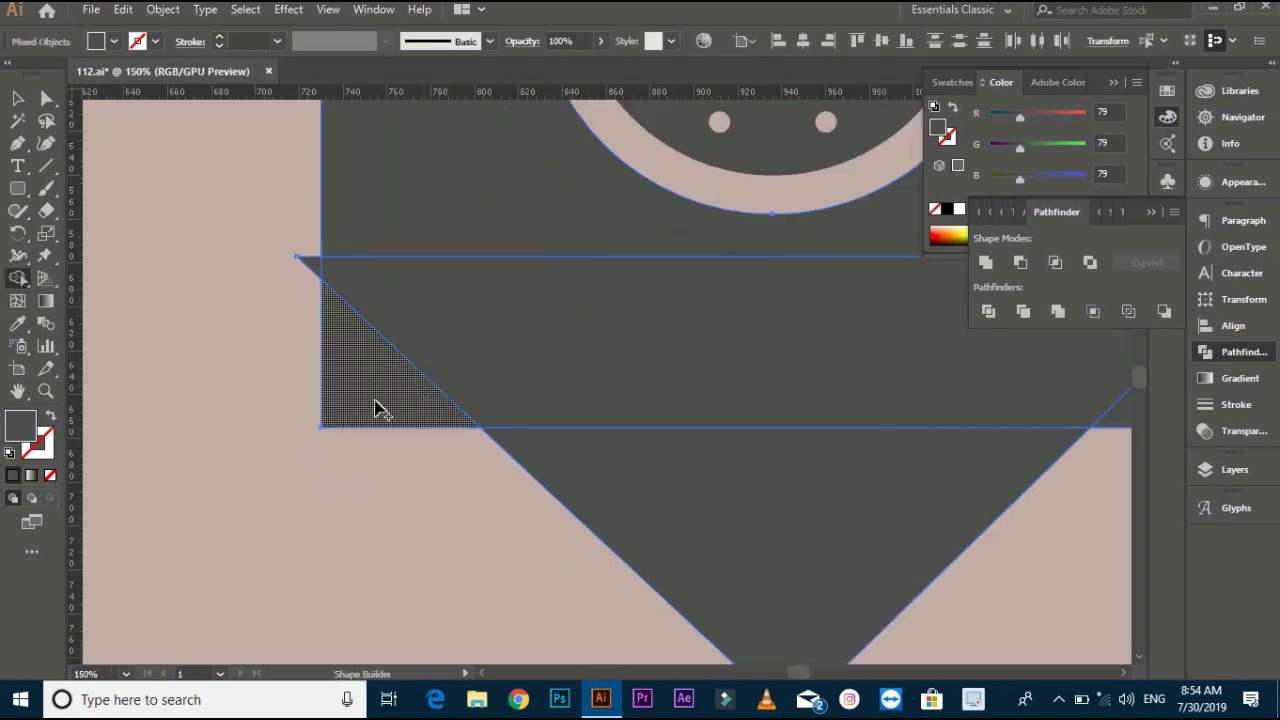
scroll(375, 408, "down", 1)
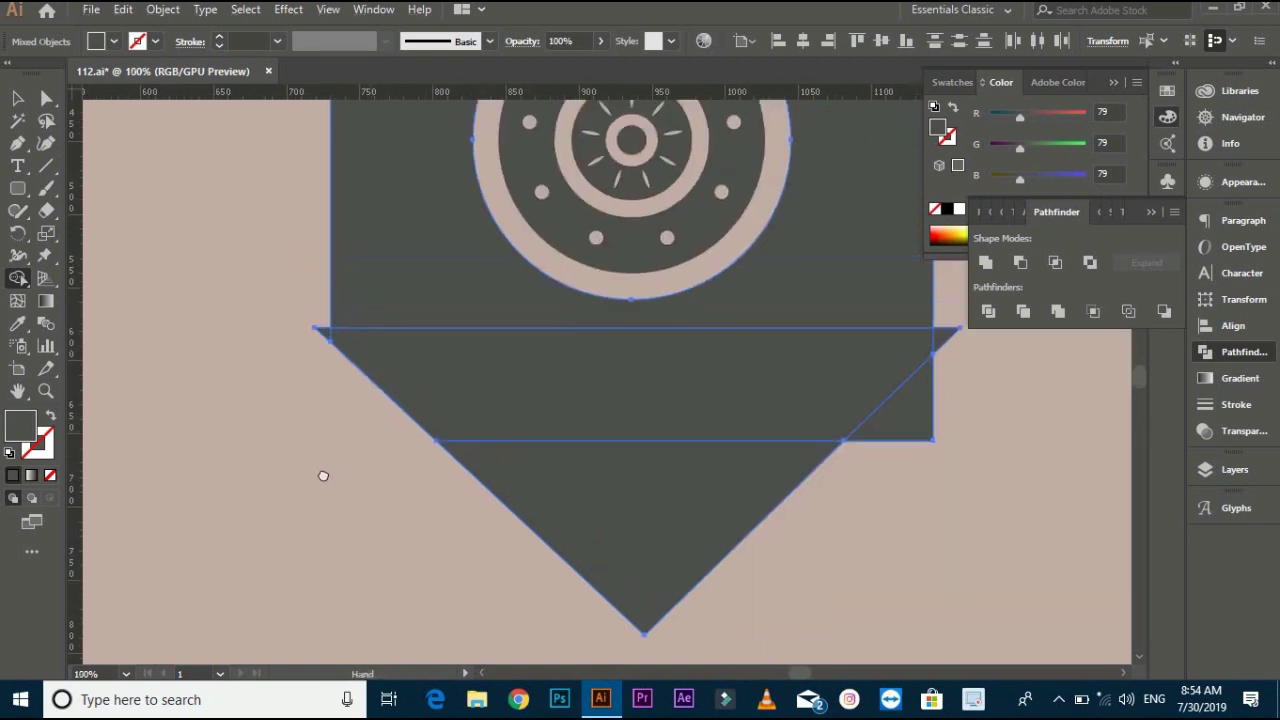
mouse_move(872, 456)
left_mouse_down()
mouse_move(465, 442)
mouse_move(517, 437)
left_mouse_up()
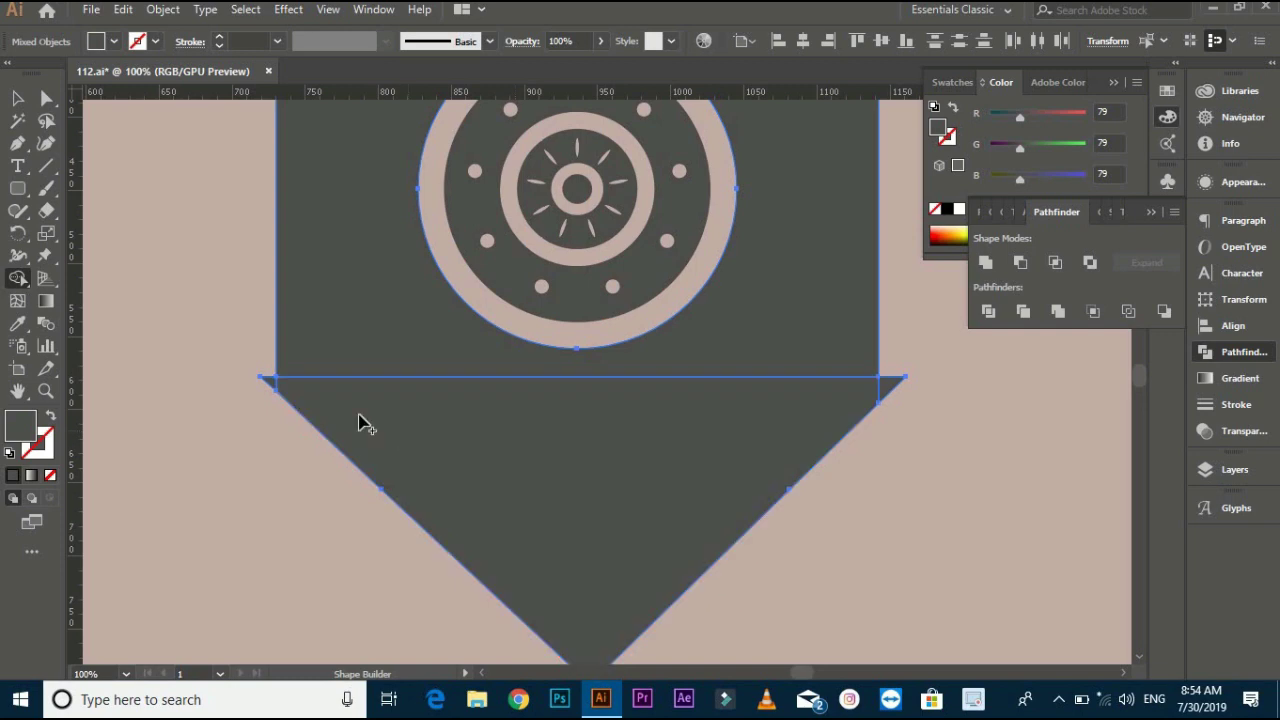
Merge the small pieces at the triangle's upper left and right corners into the triangle with the Shape Builder
scroll(294, 403, "up", 1)
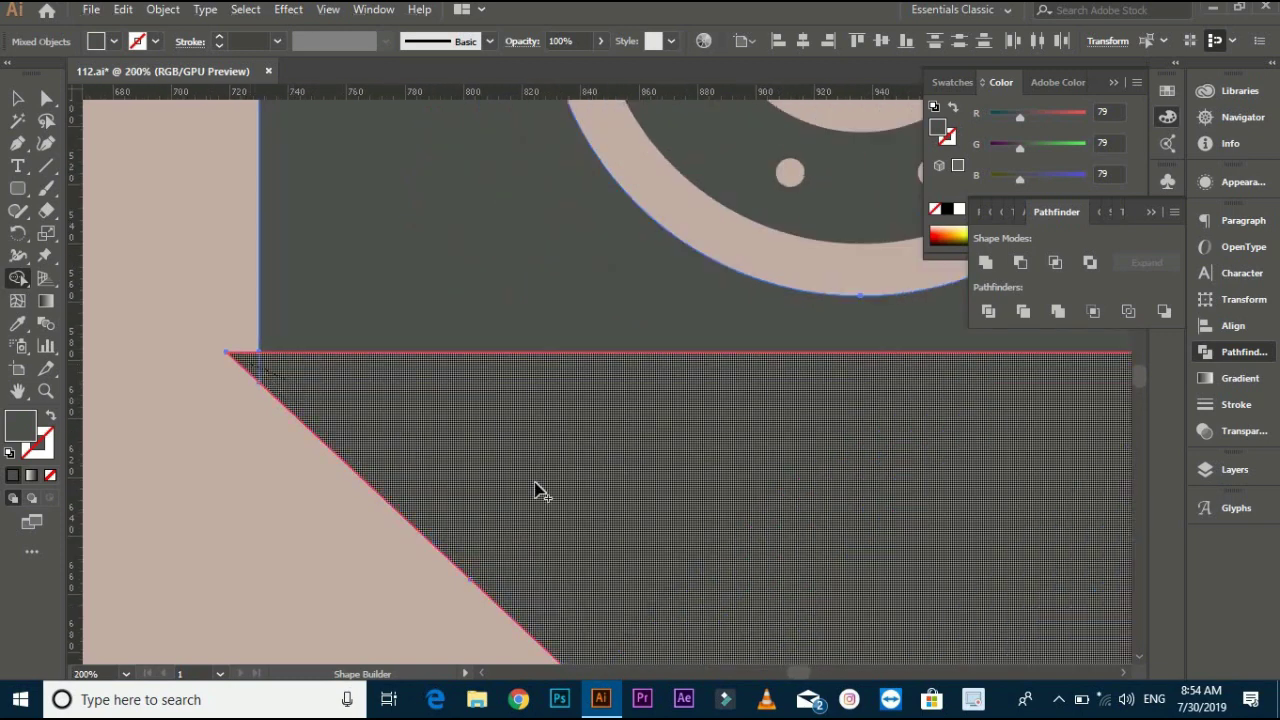
scroll(535, 490, "down", 2)
scroll(694, 480, "right", 2)
scroll(889, 449, "up", 1)
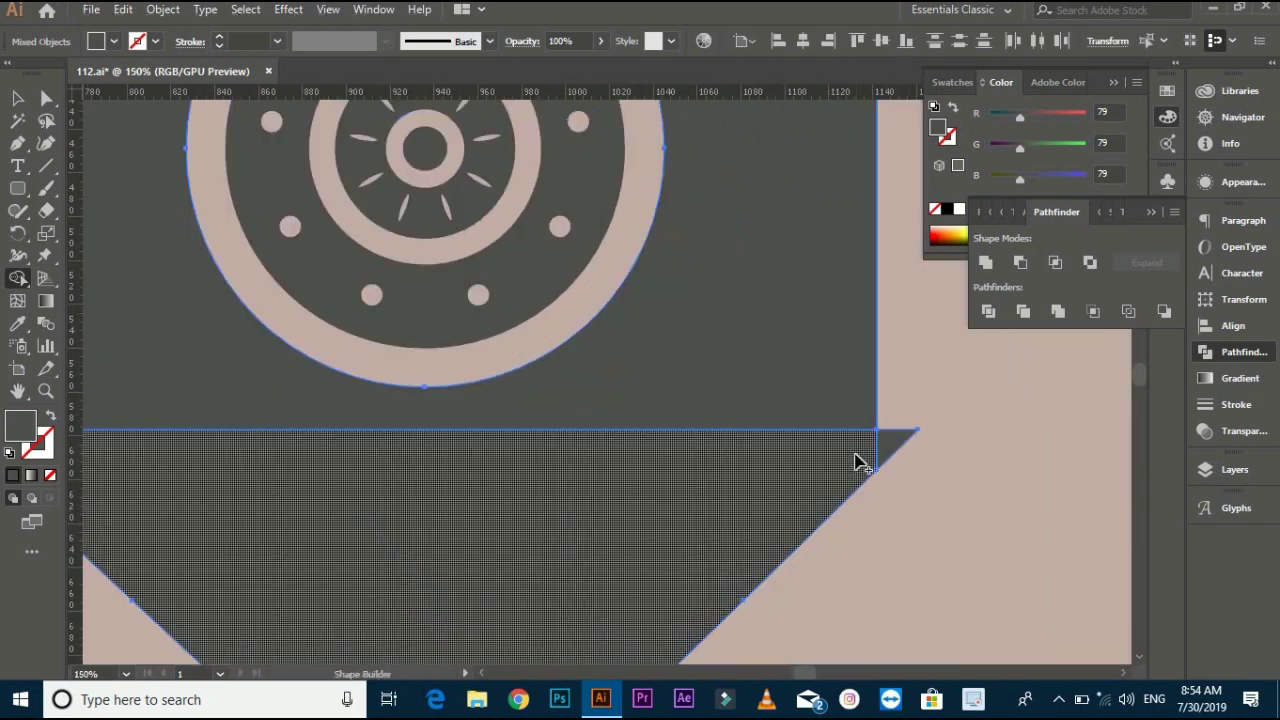
key("ctrl+0")
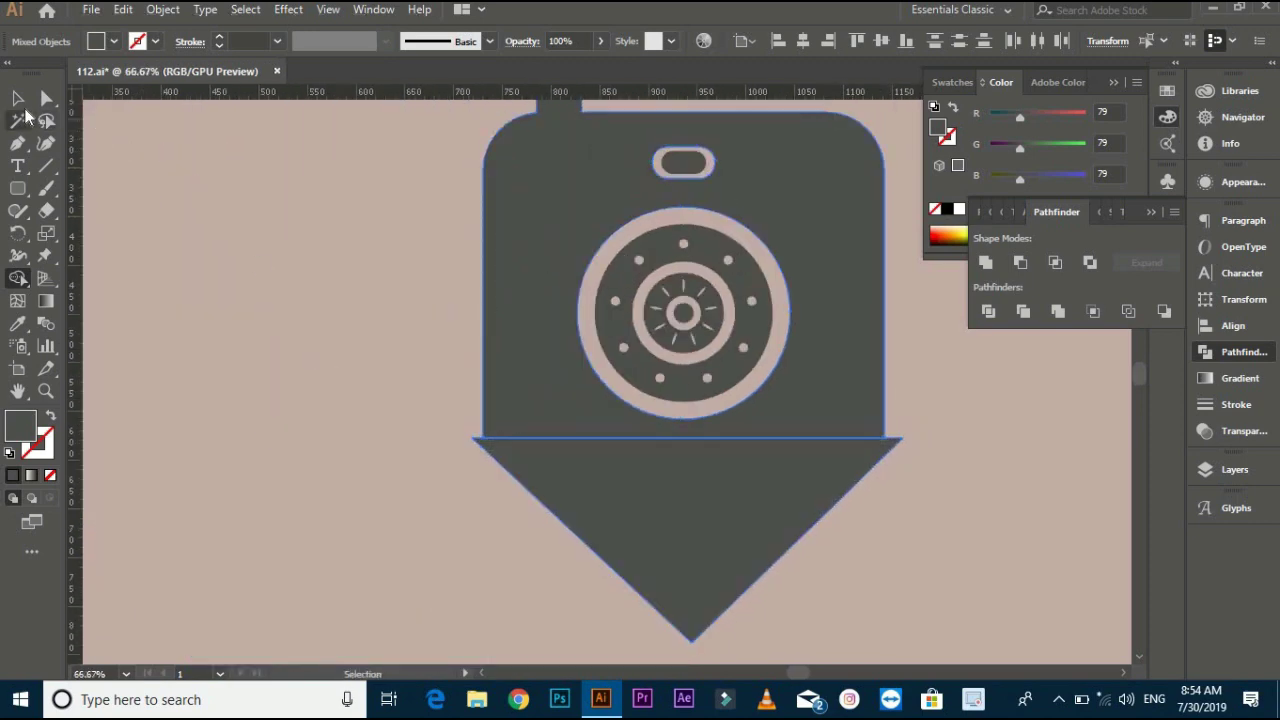
Move the triangle straight down so that a horizontal gap separates it from the dark body
left_click(17, 97)
left_click(277, 360)
scroll(640, 434, "down", 2)
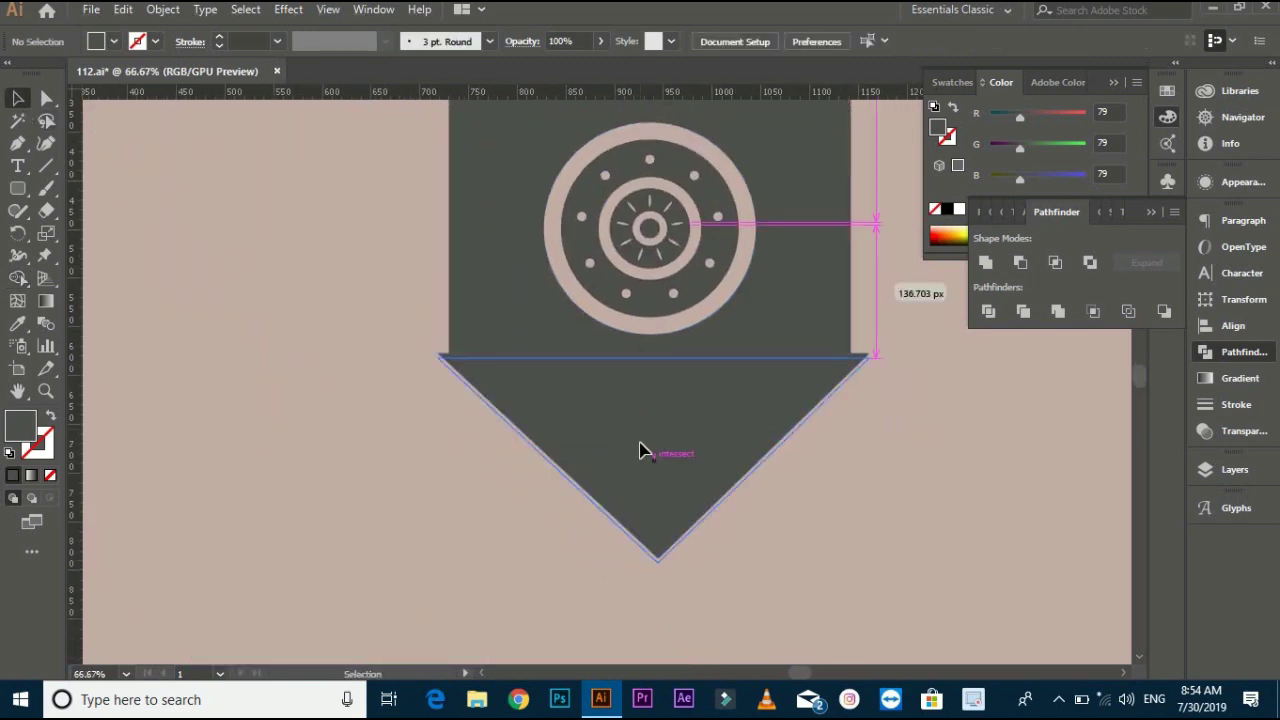
left_click_drag(640, 449, 646, 460)
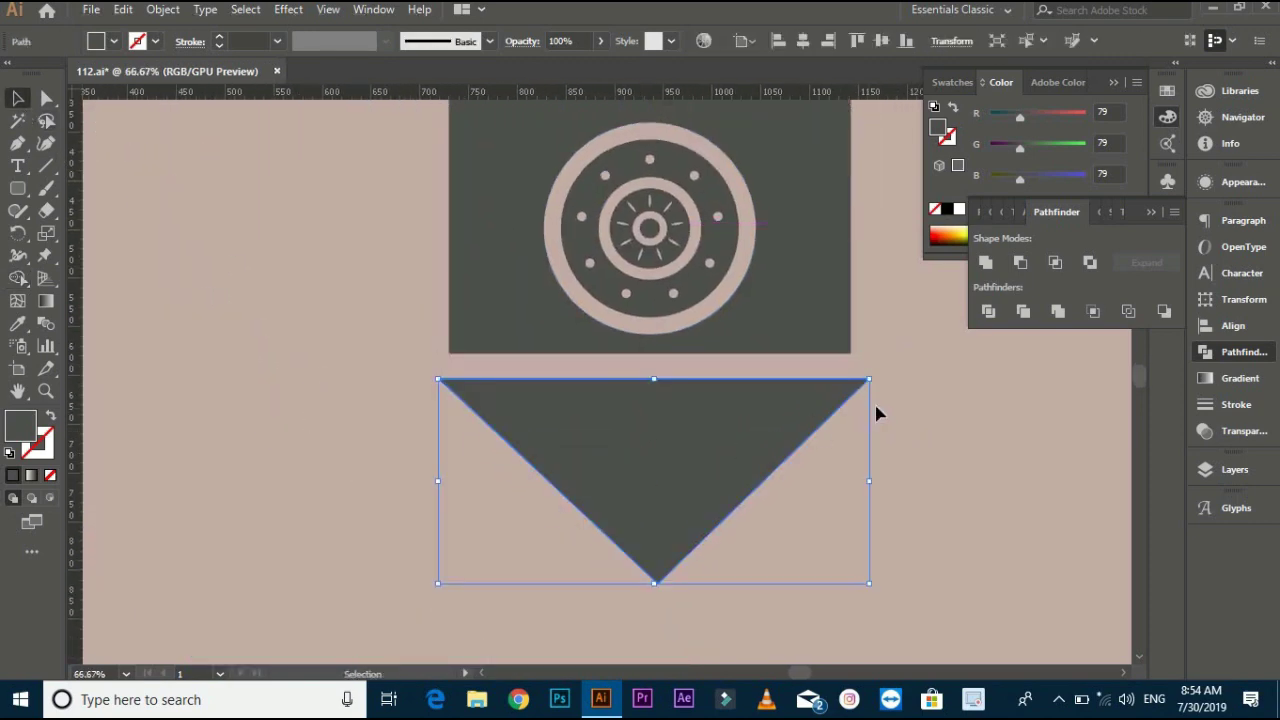
key("ctrl+shift+b")
left_click(870, 430)
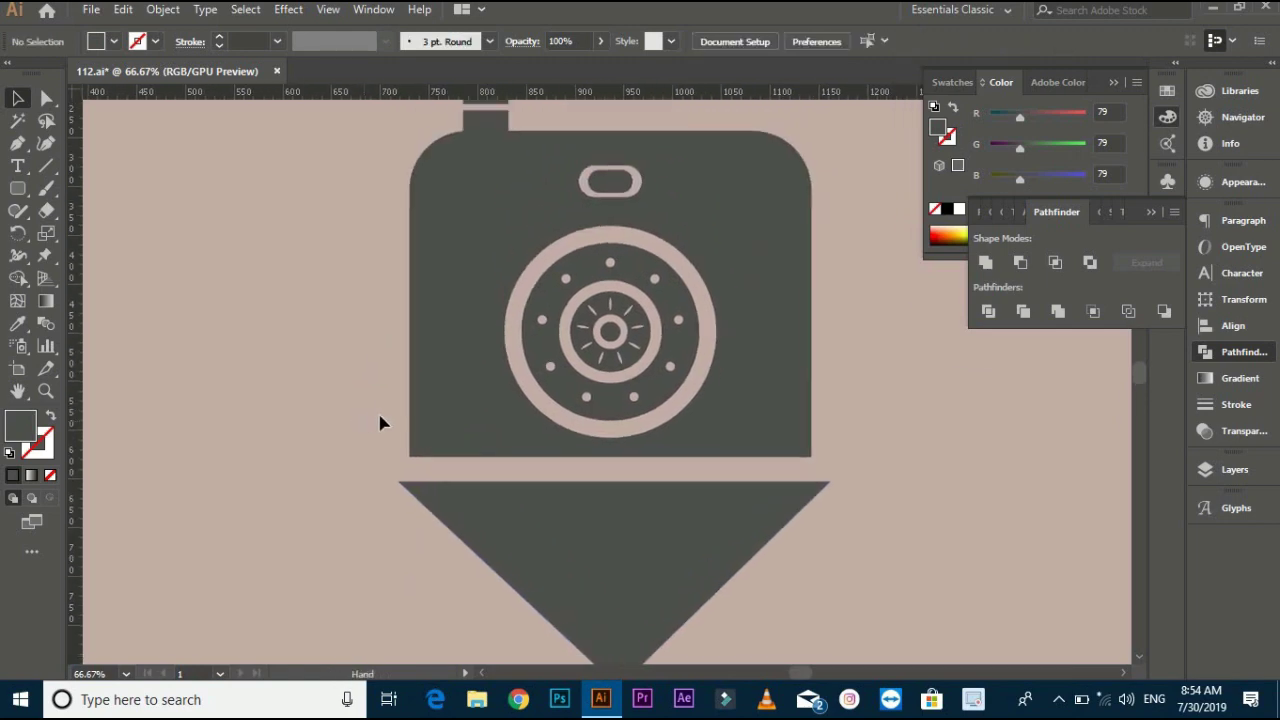
Move the body's two lower corner points outward and slightly down to line up with the triangle's upper corners, keeping a narrow gap
scroll(395, 445, "up", 1)
left_click_drag(389, 449, 340, 351)
left_click(408, 357)
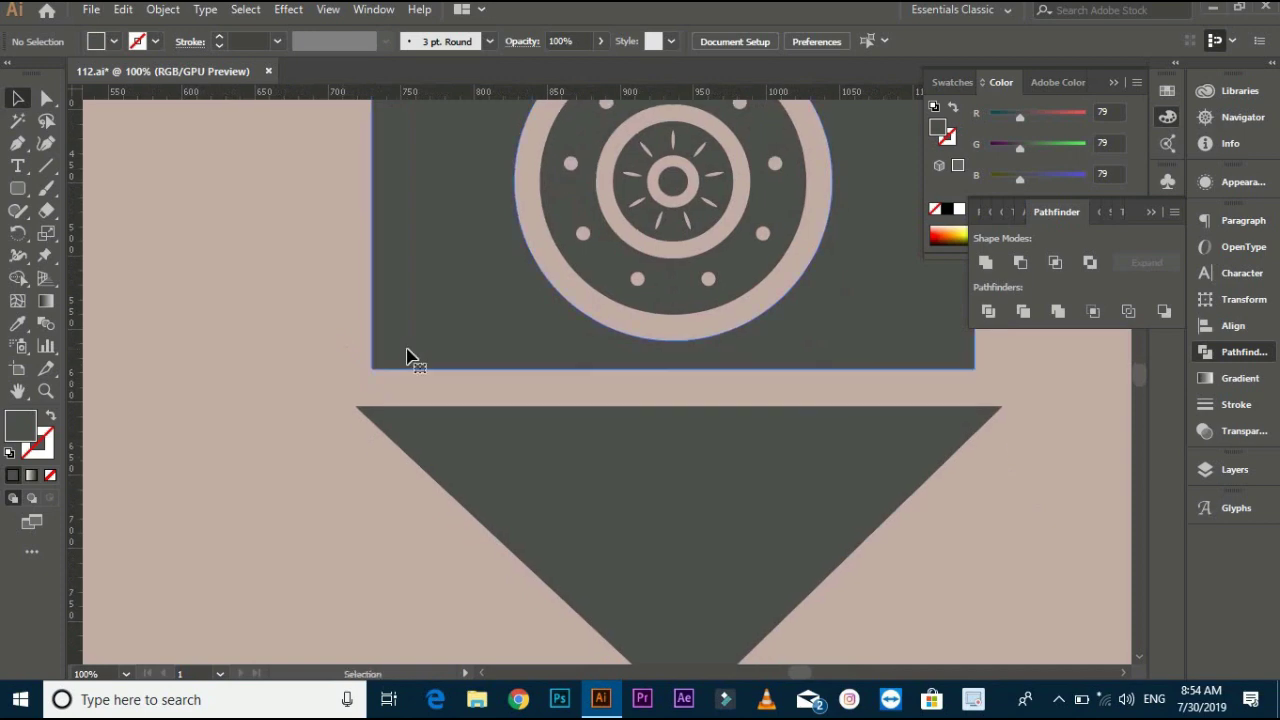
left_click(46, 97)
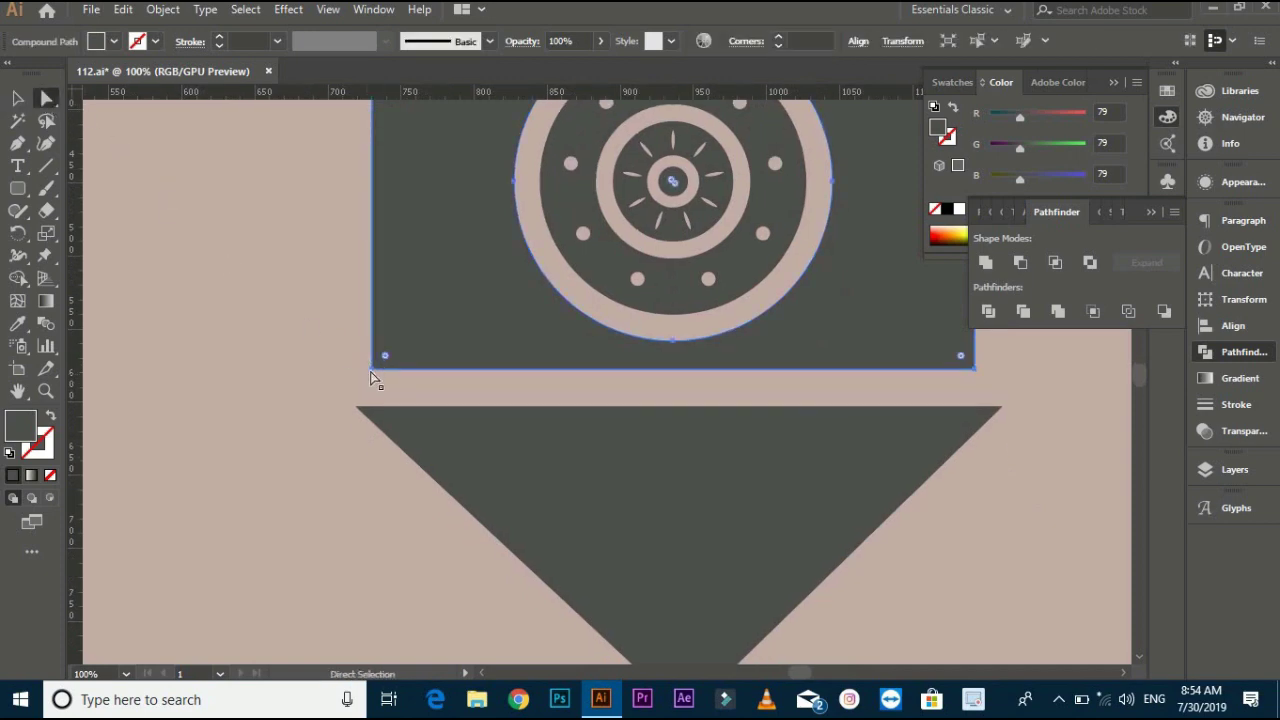
left_click_drag(373, 368, 358, 390)
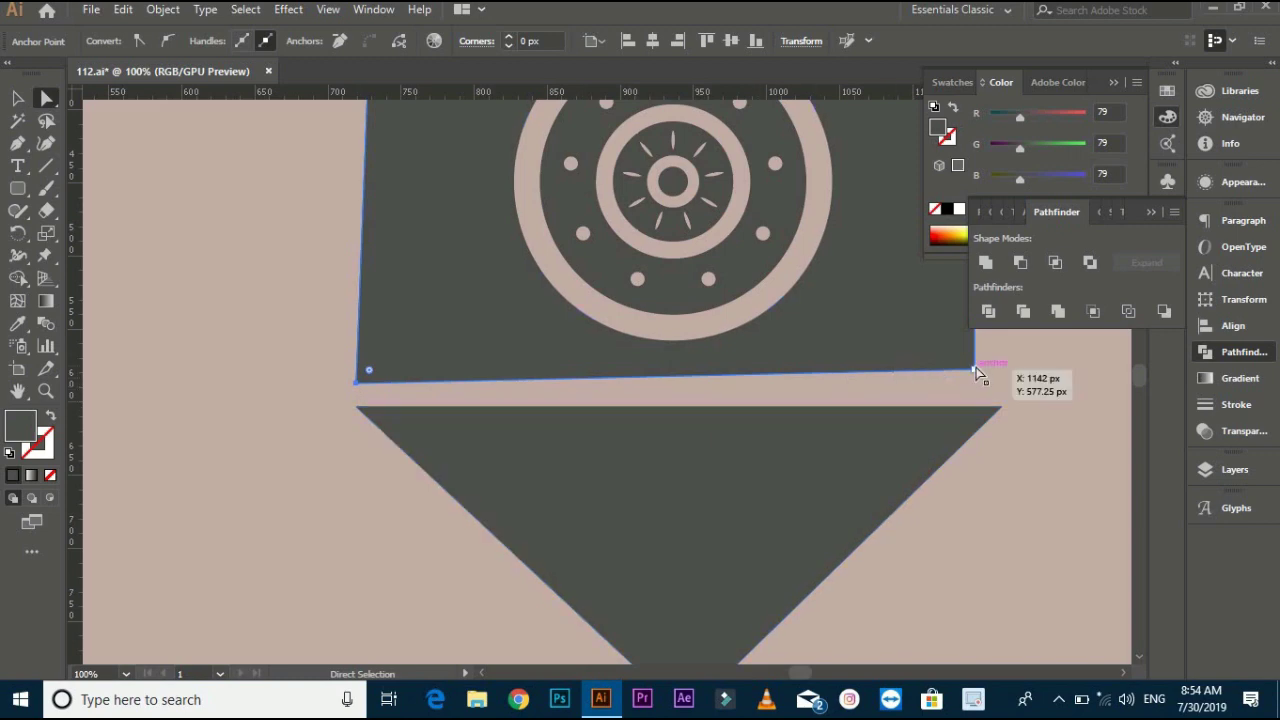
left_click_drag(977, 372, 1003, 392)
left_click(1014, 466)
Draw a narrow vertical rectangle, fill it with the sampled background colour and place it across the triangle's left corner
key("ctrl+minus")
left_click_drag(800, 486, 530, 484)
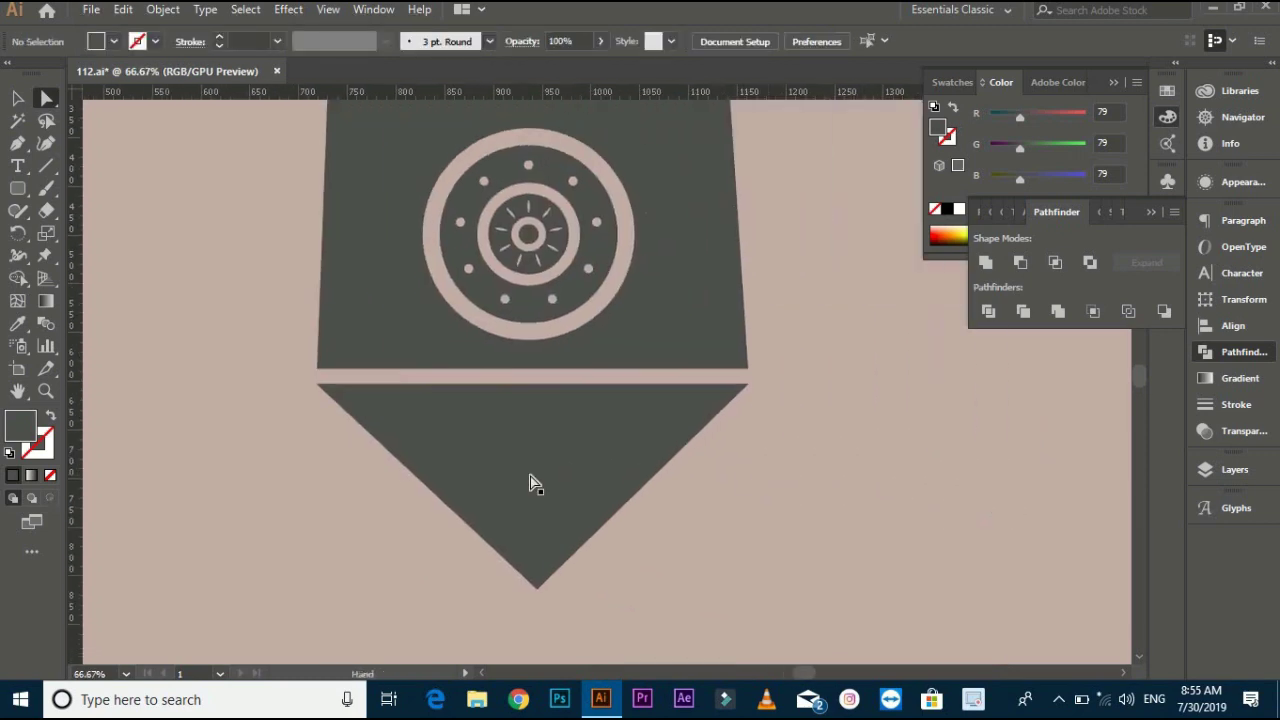
left_click_drag(18, 188, 157, 449)
left_click(18, 323)
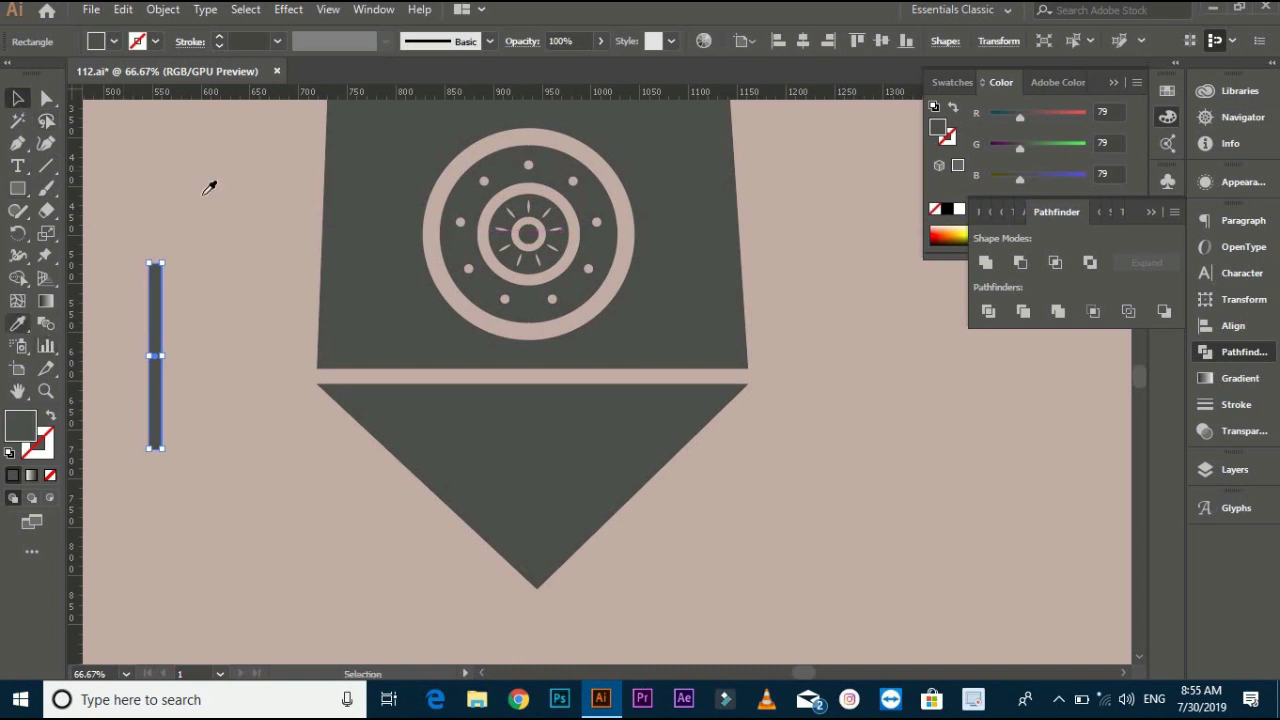
left_click(209, 186)
left_click(16, 98)
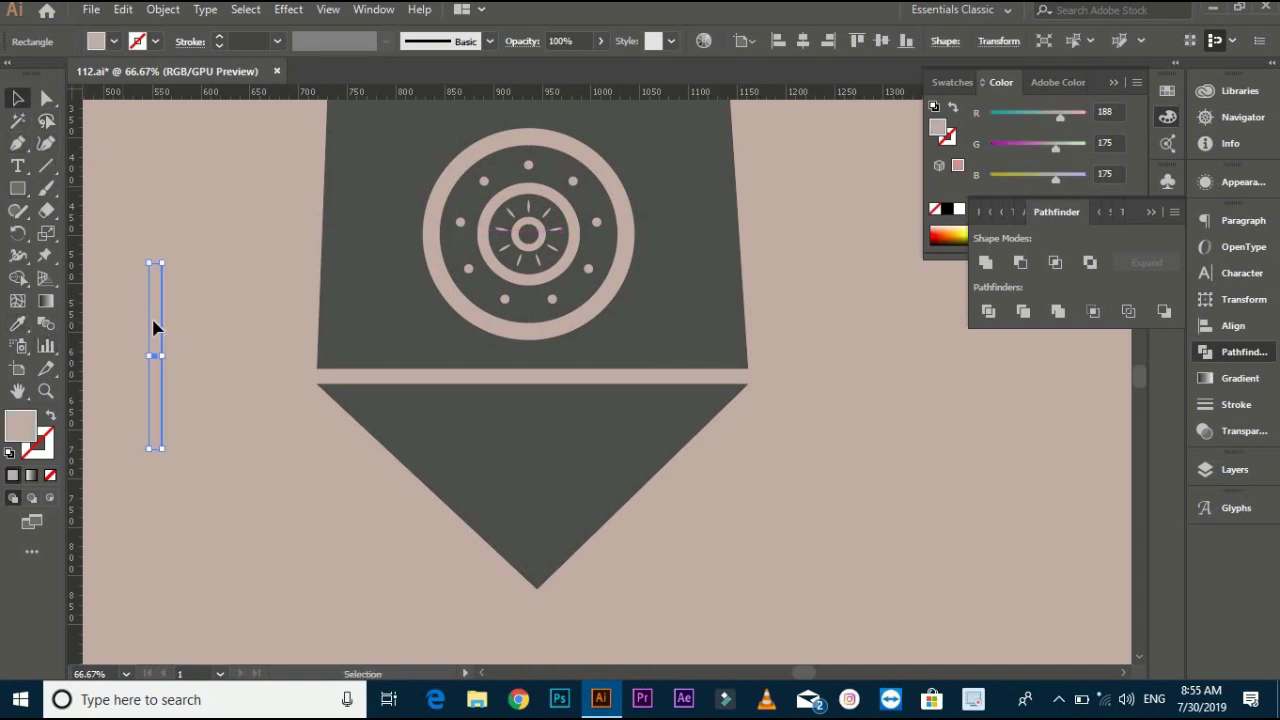
left_click_drag(155, 327, 351, 440)
left_click(305, 477)
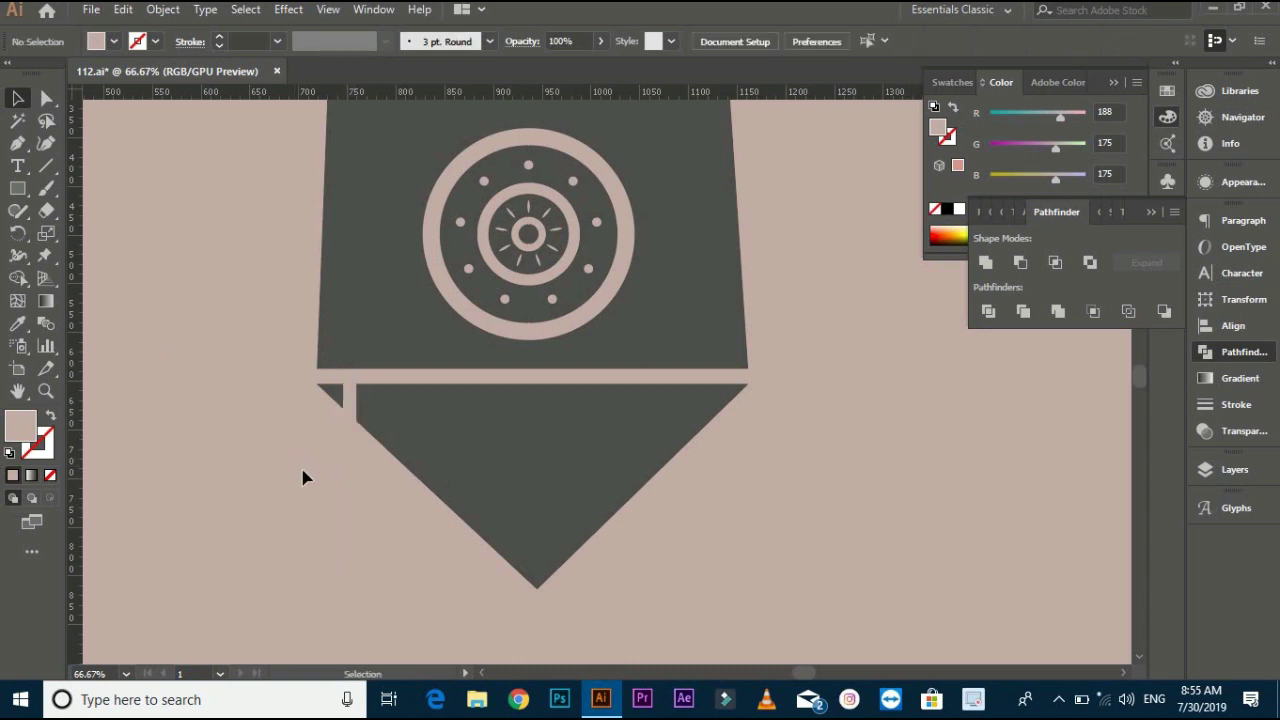
Make the background-coloured stripe slightly narrower and lengthen it downward until it reaches below the level of the triangle's tip
left_click(351, 486)
scroll(361, 462, "up", 1)
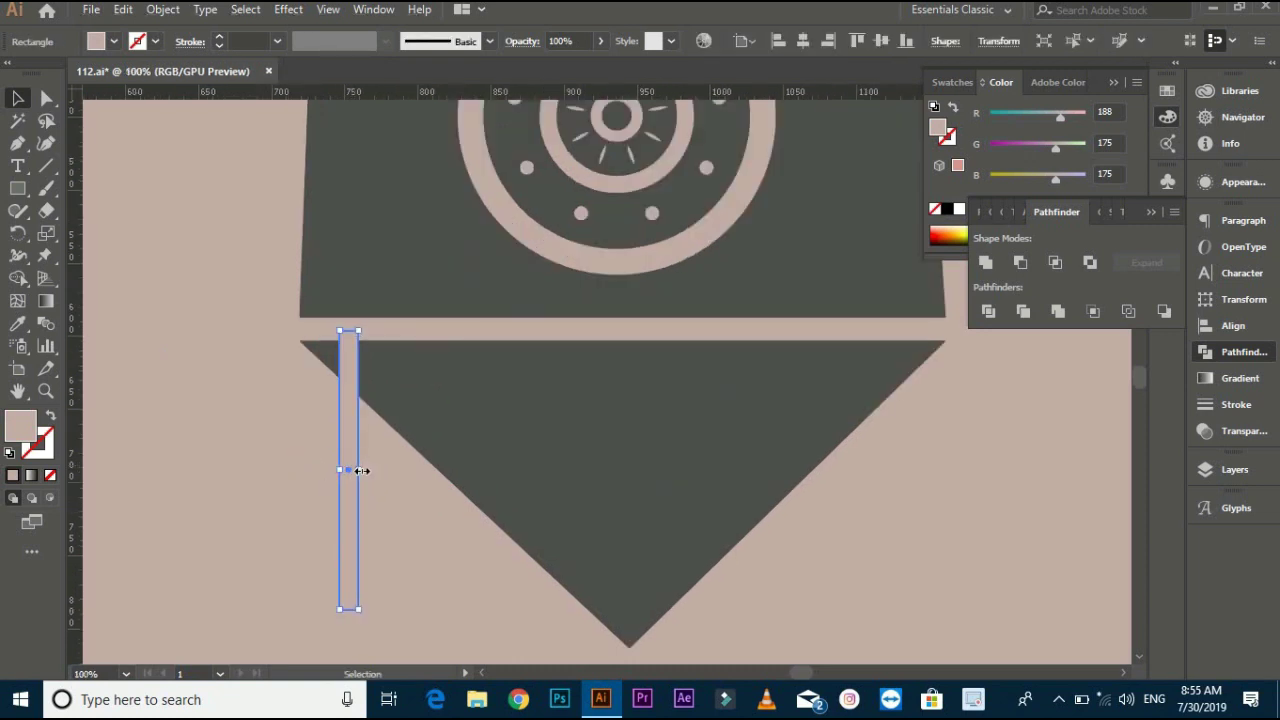
mouse_move(361, 470)
left_mouse_down()
mouse_move(374, 517)
mouse_move(360, 489)
left_mouse_up()
left_click(374, 517)
scroll(374, 517, "down", 1)
left_click(343, 465)
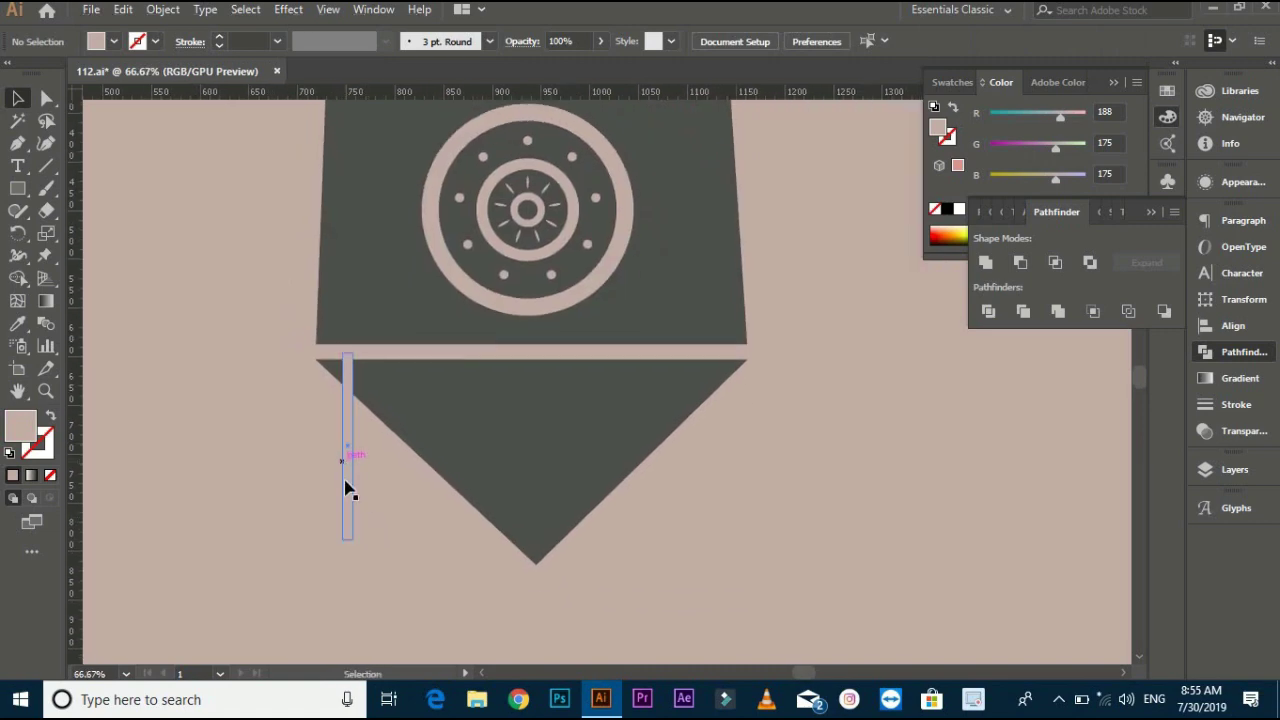
left_click(348, 525)
scroll(356, 590, "up", 4)
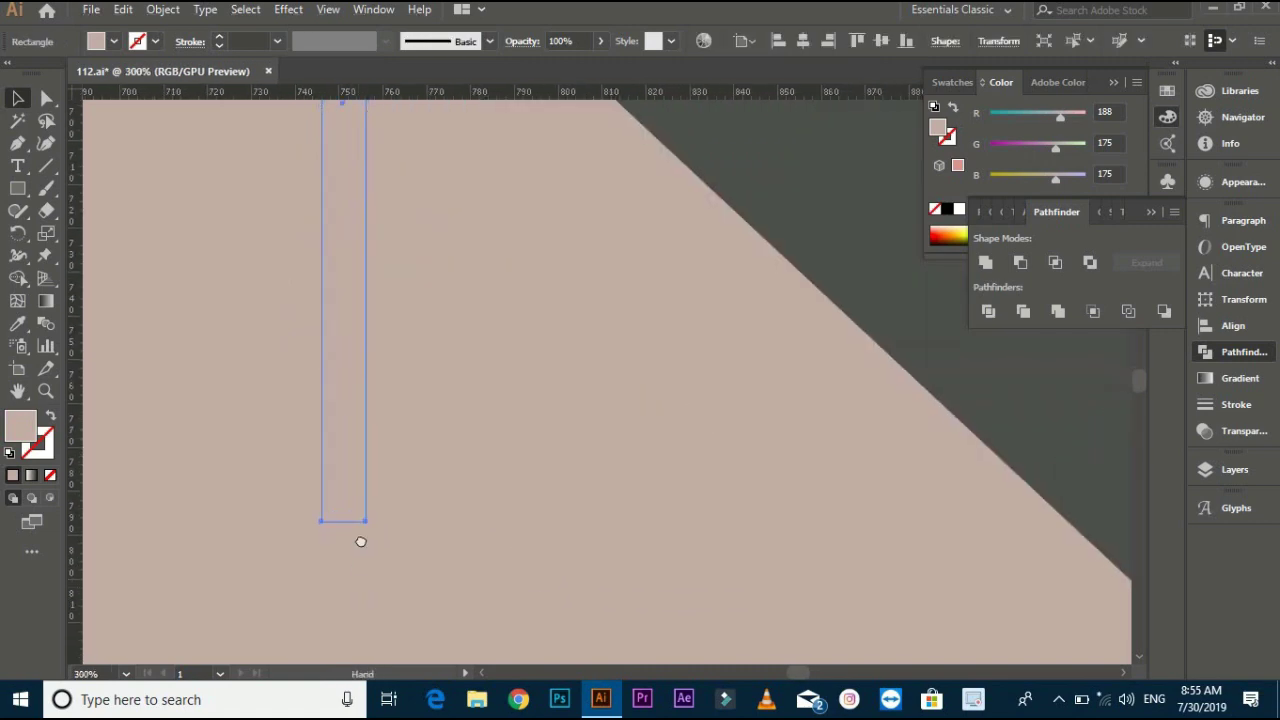
left_click_drag(341, 392, 376, 600)
scroll(497, 497, "down", 3)
scroll(387, 469, "right", 1)
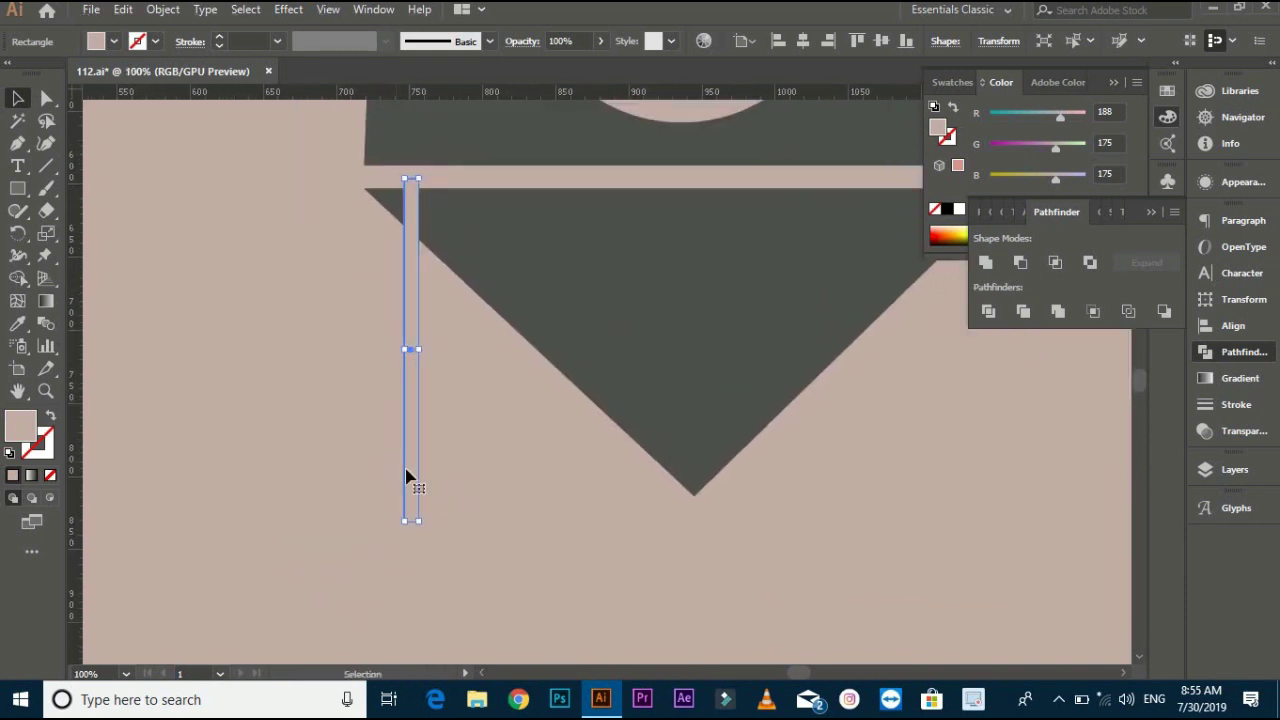
Duplicate the stripe a short distance to the right and repeat the copy at equal spacing across the whole triangle
left_click_drag(424, 477, 450, 480)
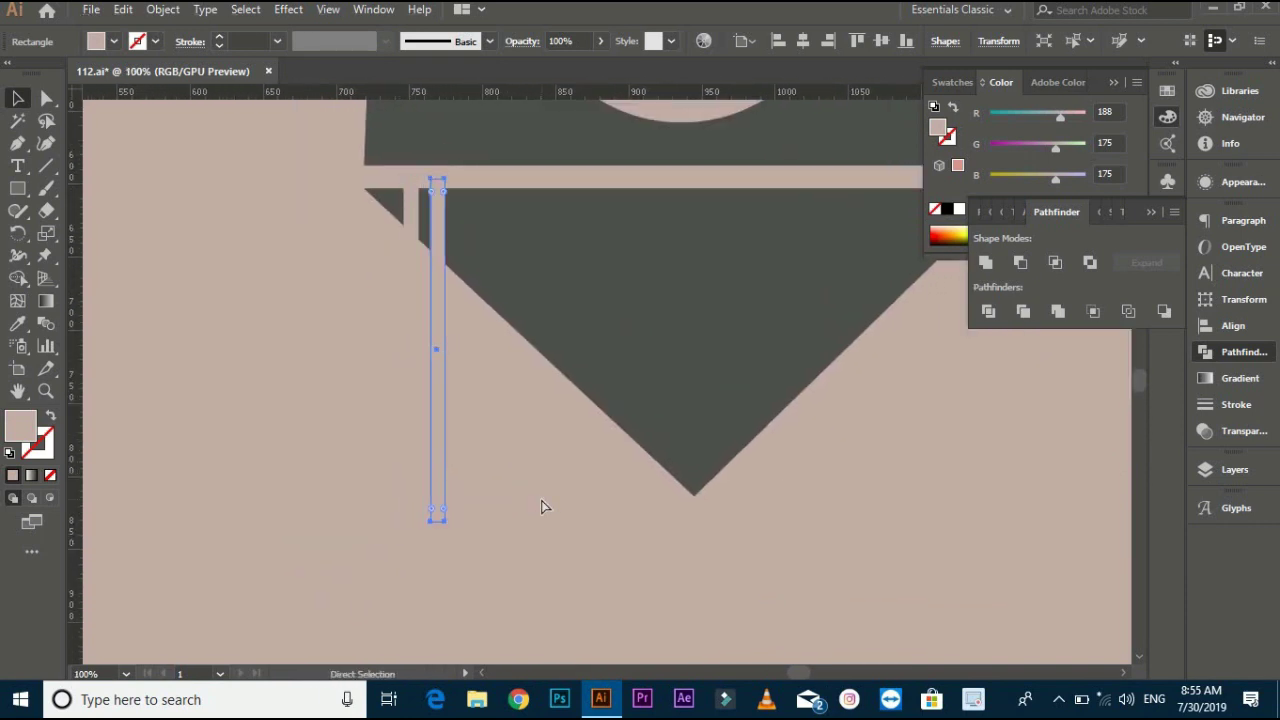
key("ctrl+d")
key("ctrl+d")
key("ctrl+d")
key("ctrl+d")
key("ctrl+d")
key("ctrl+d")
key("ctrl+d")
key("ctrl+d")
key("ctrl+d")
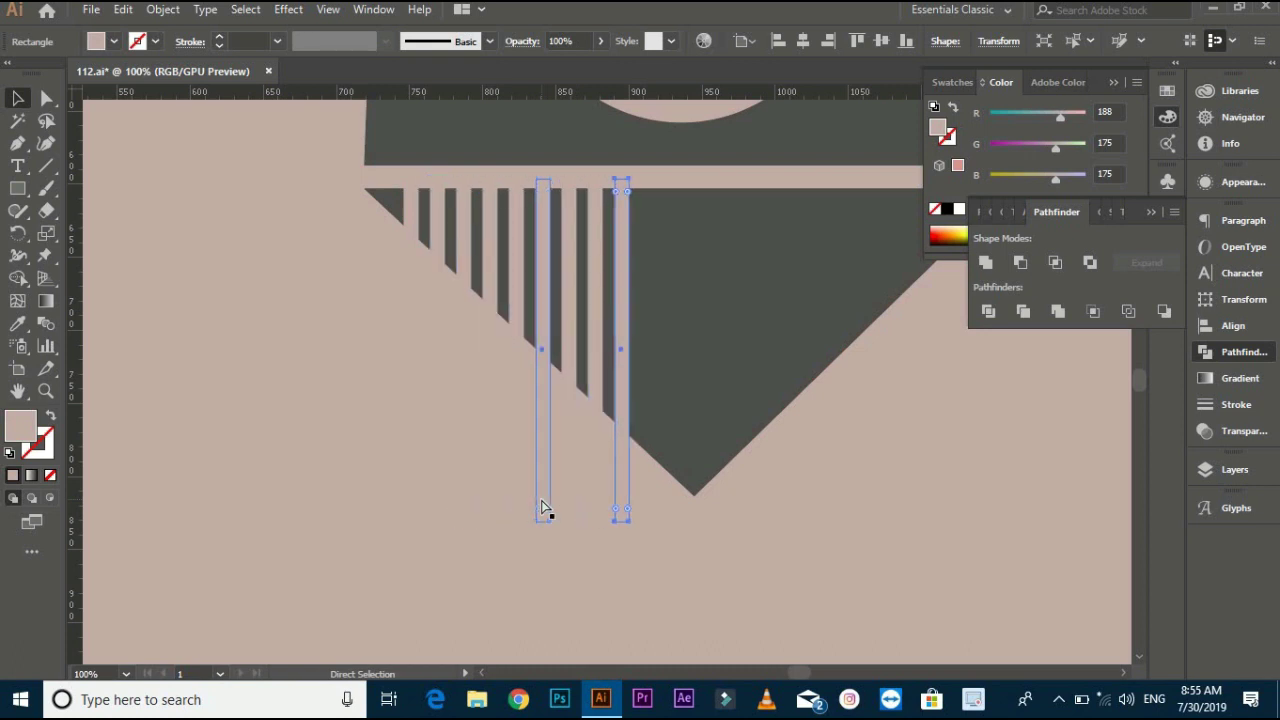
key("ctrl+d")
key("ctrl+d")
key("ctrl+d")
key("ctrl+d")
key("ctrl+d")
key("ctrl+d")
key("ctrl+d")
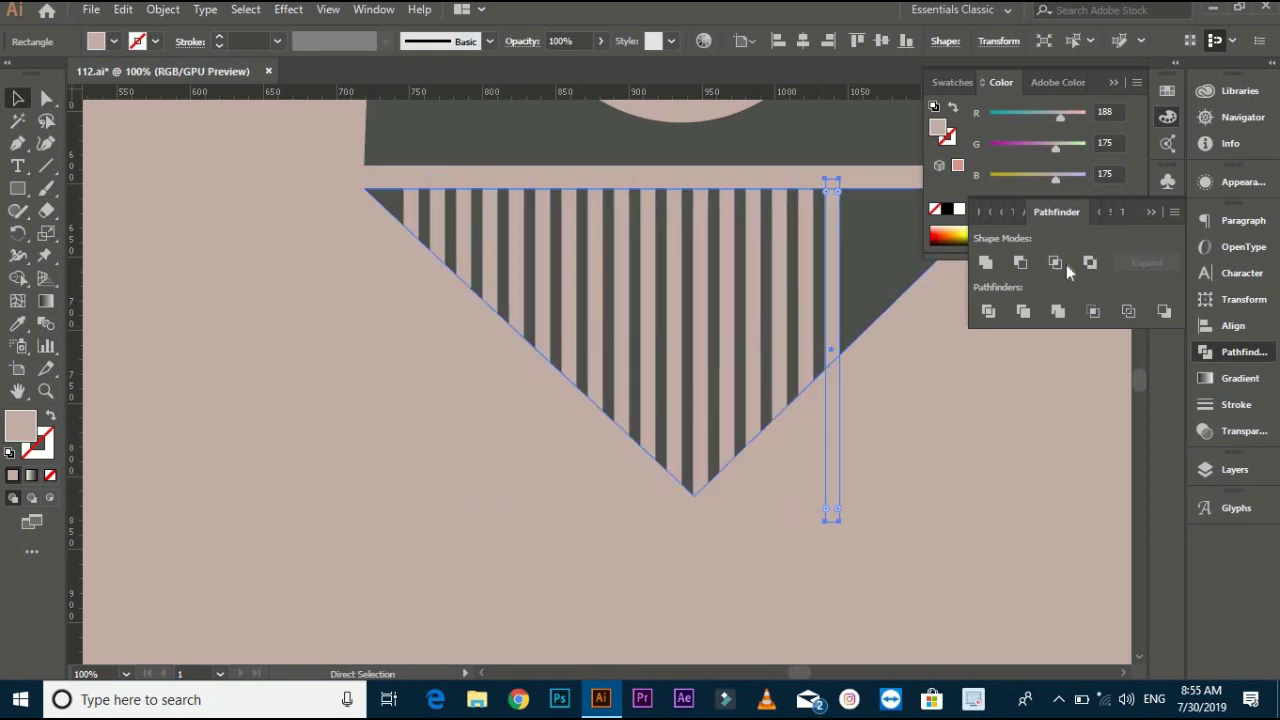
left_click_drag(1009, 442, 891, 442)
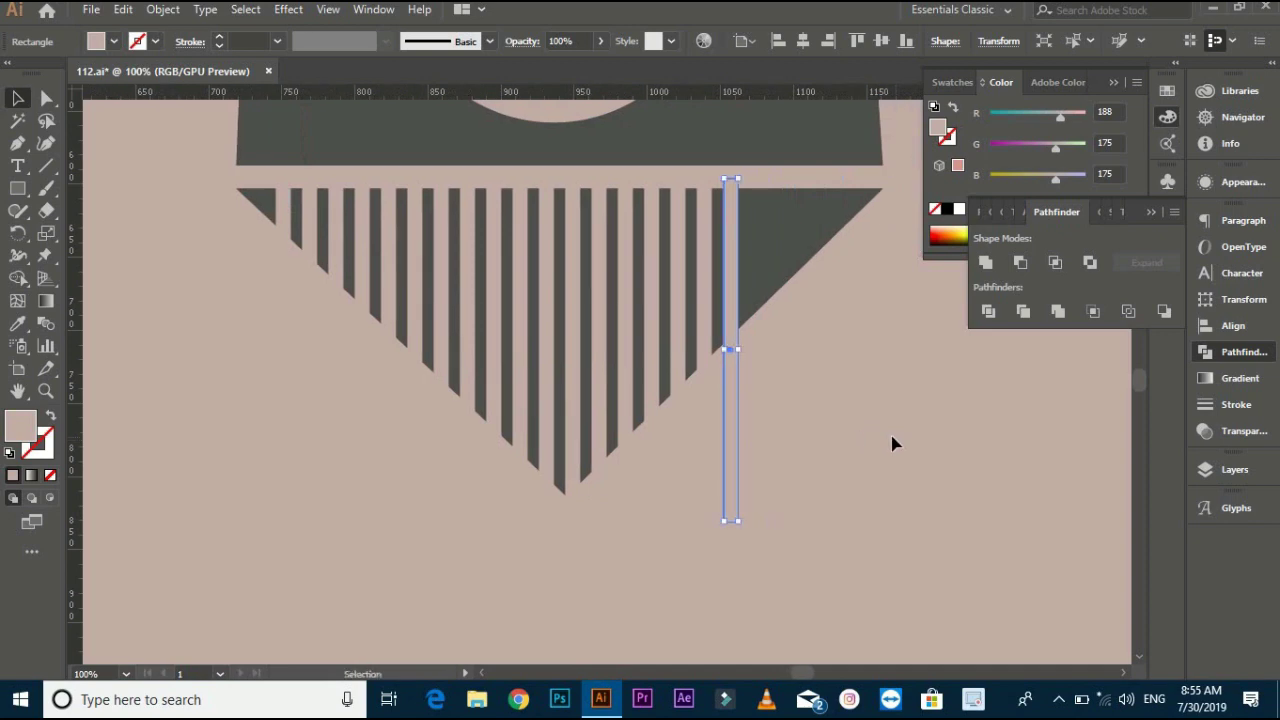
key("ctrl+d")
key("ctrl+d")
key("ctrl+d")
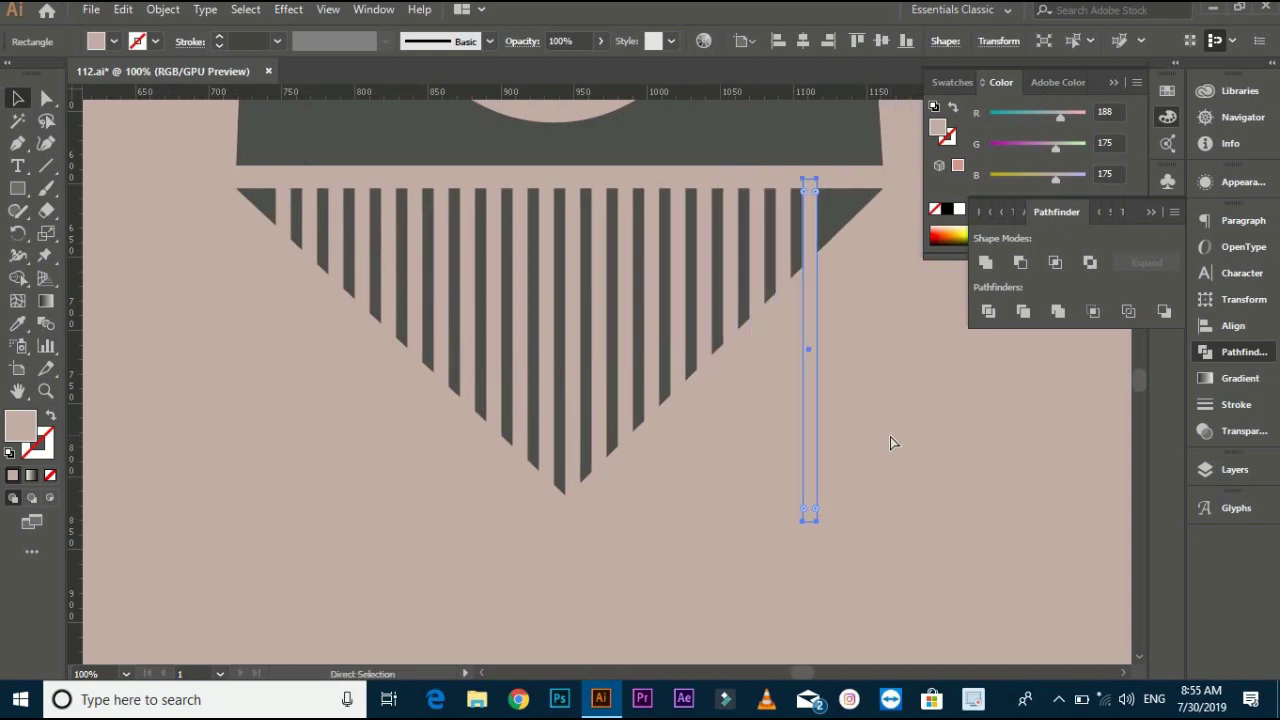
key("ctrl+d")
key("ctrl+shift+a")
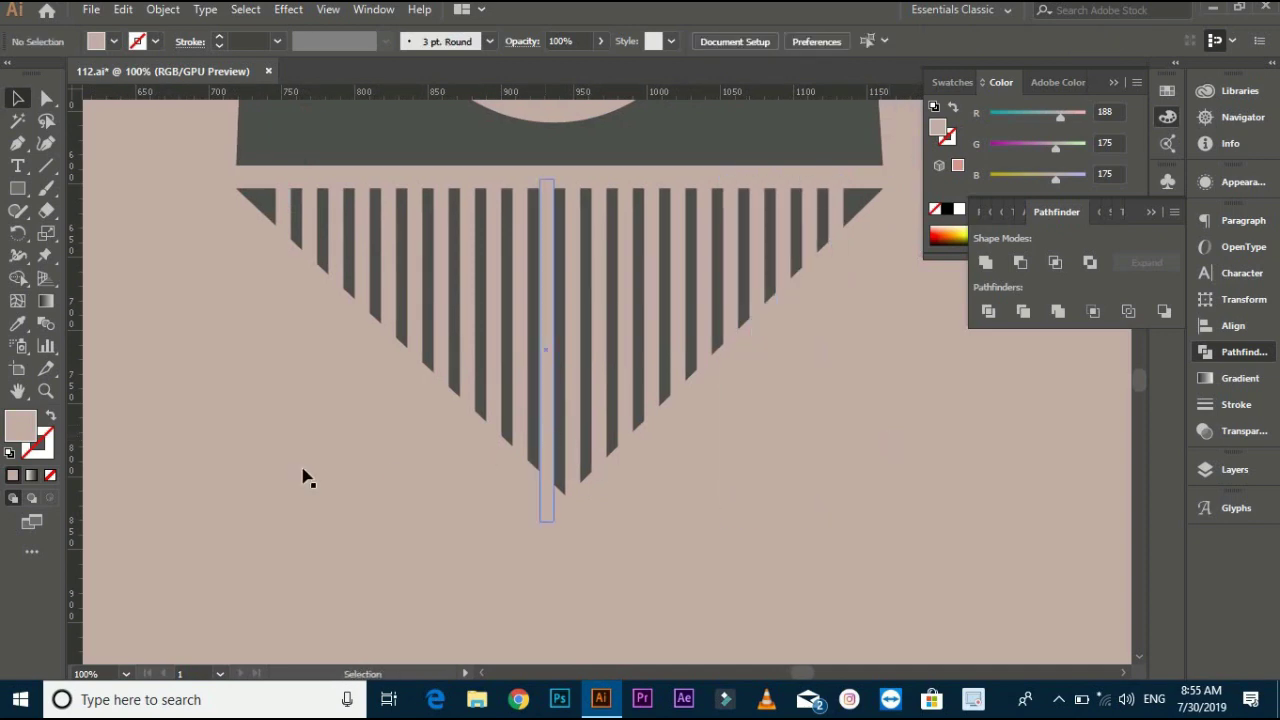
Select all the vertical stripes without the triangle and group them
scroll(300, 515, "down", 2)
left_click_drag(300, 515, 346, 486)
scroll(351, 487, "up", 1)
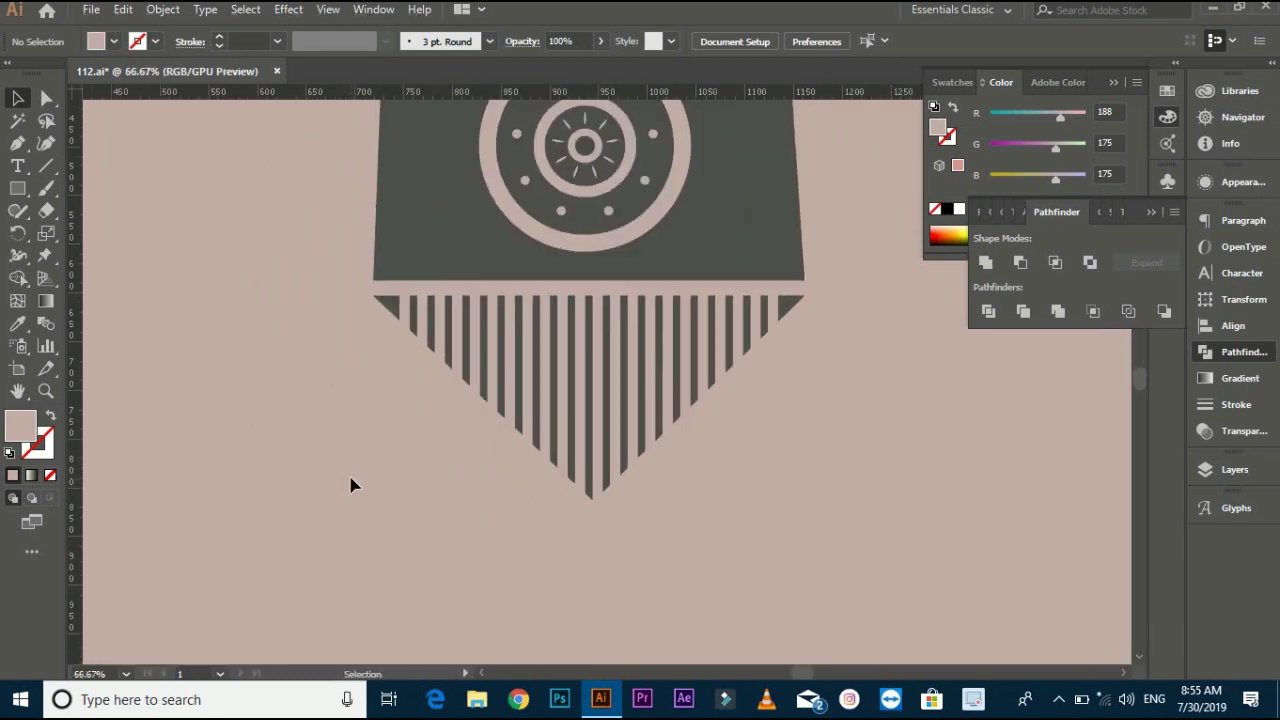
left_click(388, 308)
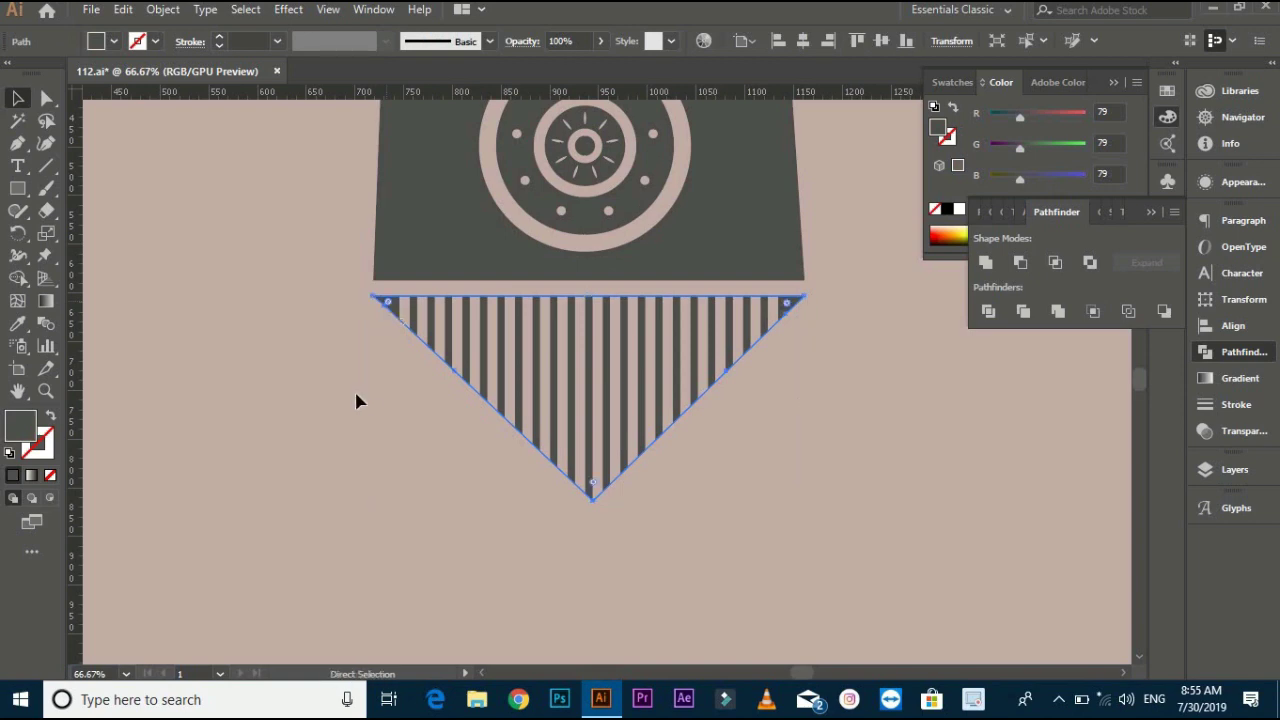
key("v")
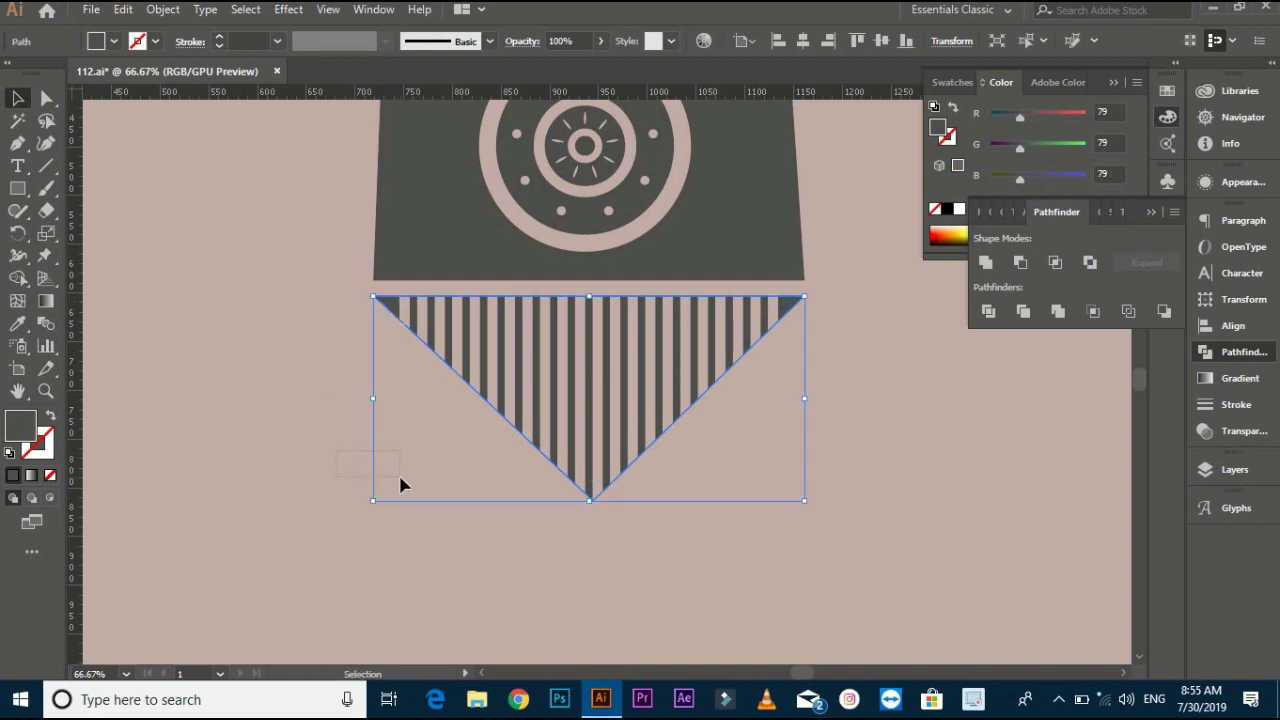
left_click(780, 480, "shift")
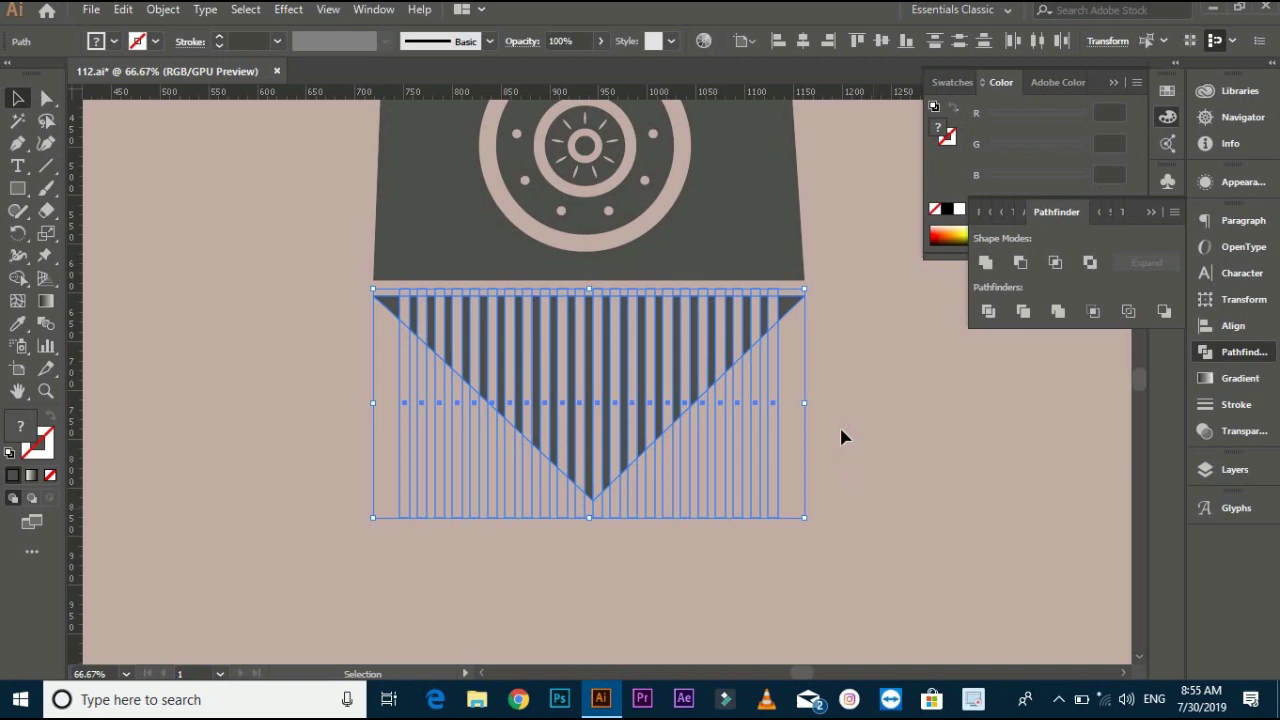
left_click(793, 310, "shift")
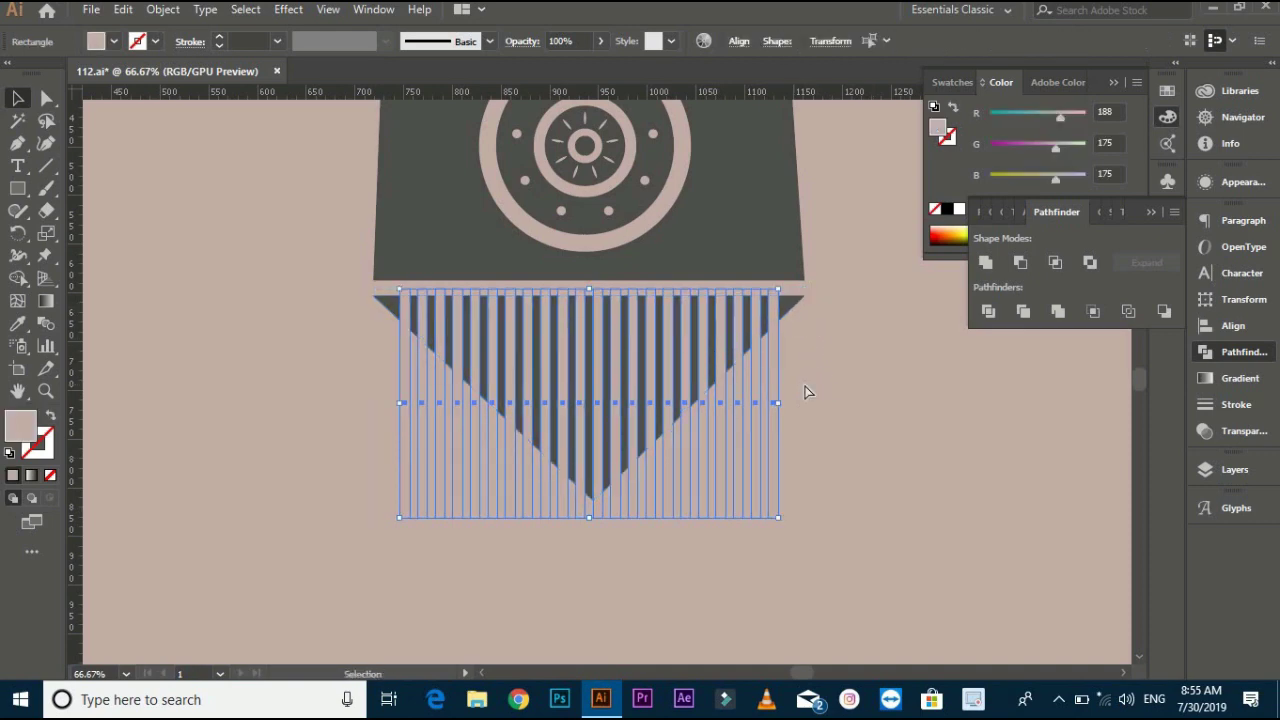
key("ctrl+g")
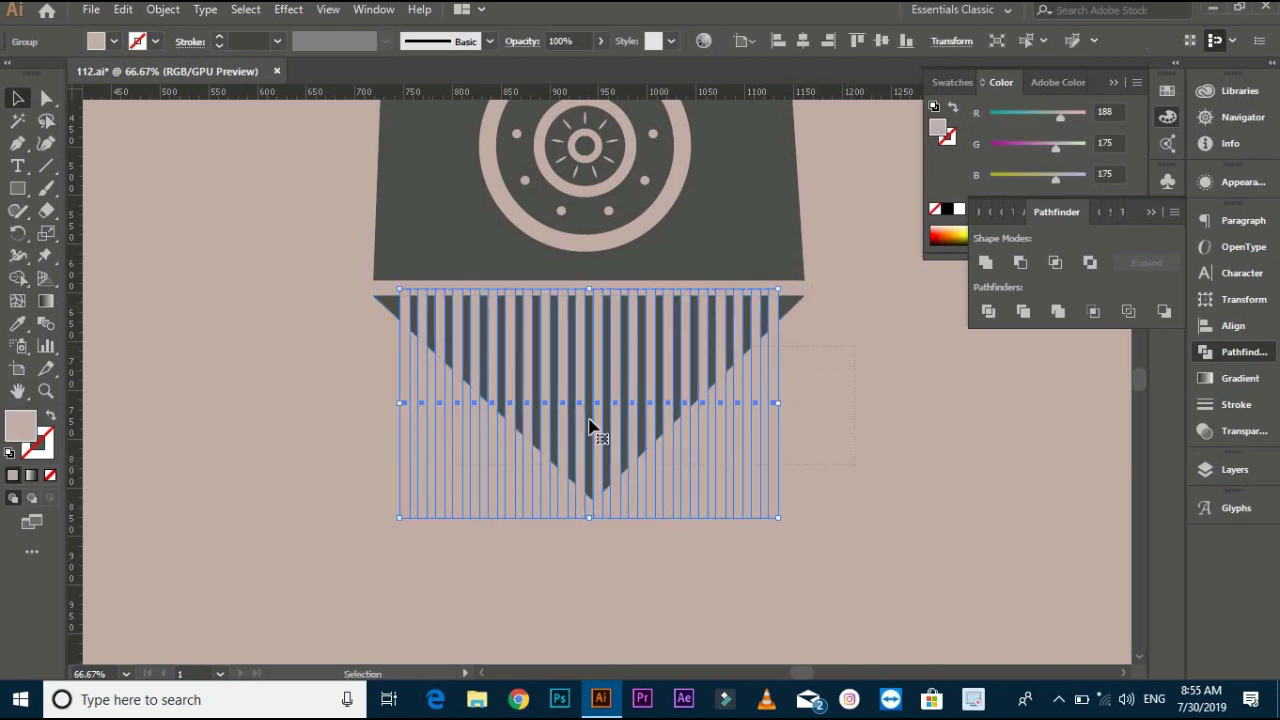
Add the triangle to the selection and cut the grouped stripes out of it with Minus Front
left_click(786, 306, "shift")
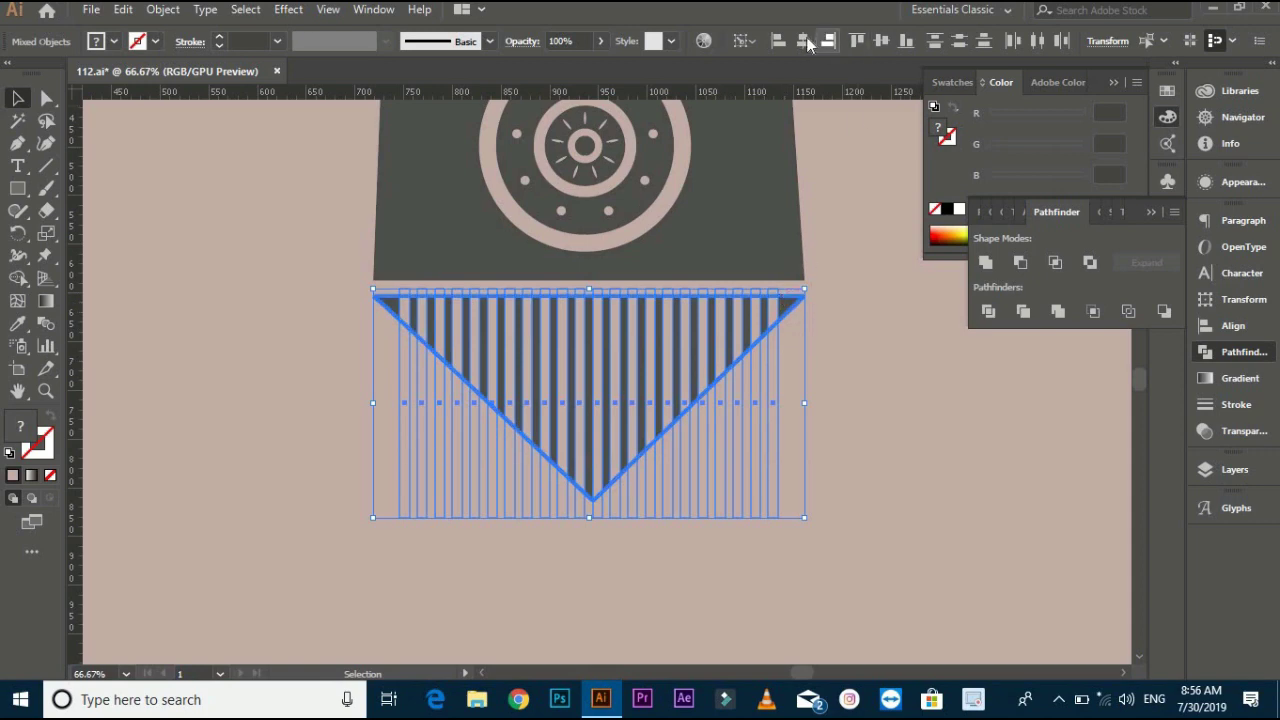
left_click(1025, 263)
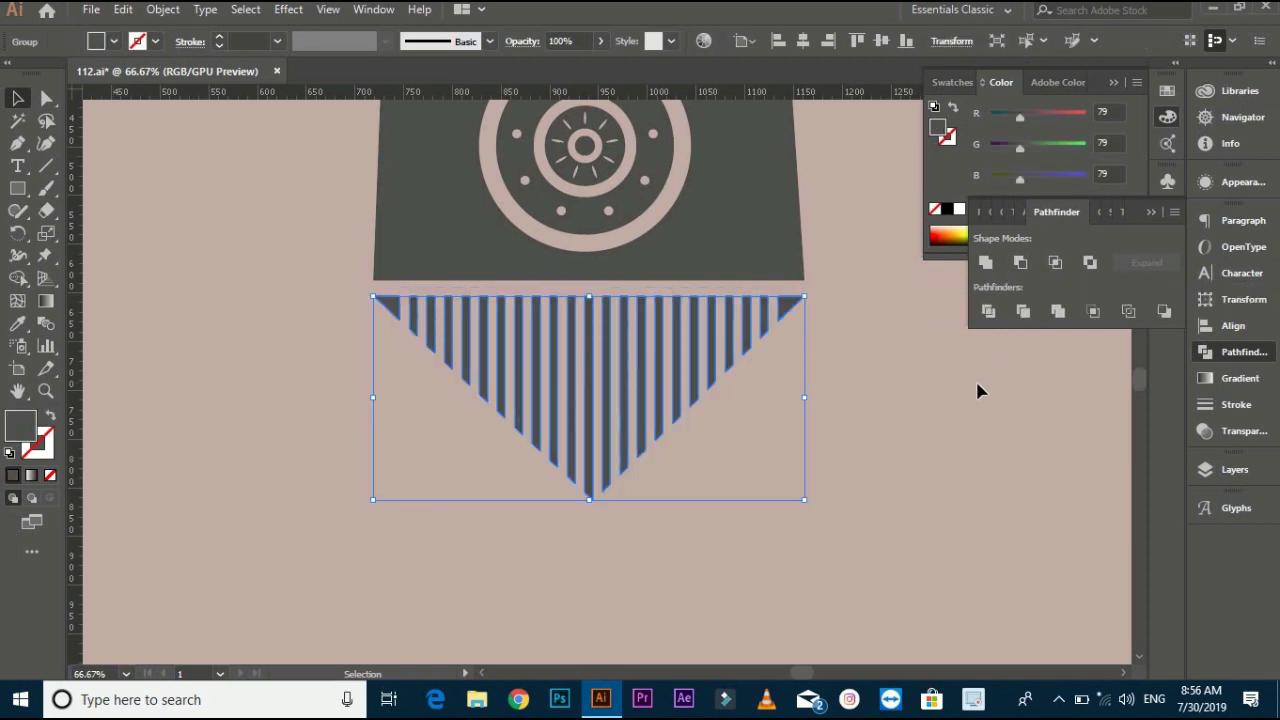
left_click(975, 378)
scroll(976, 380, "down", 1)
left_click_drag(975, 382, 860, 513)
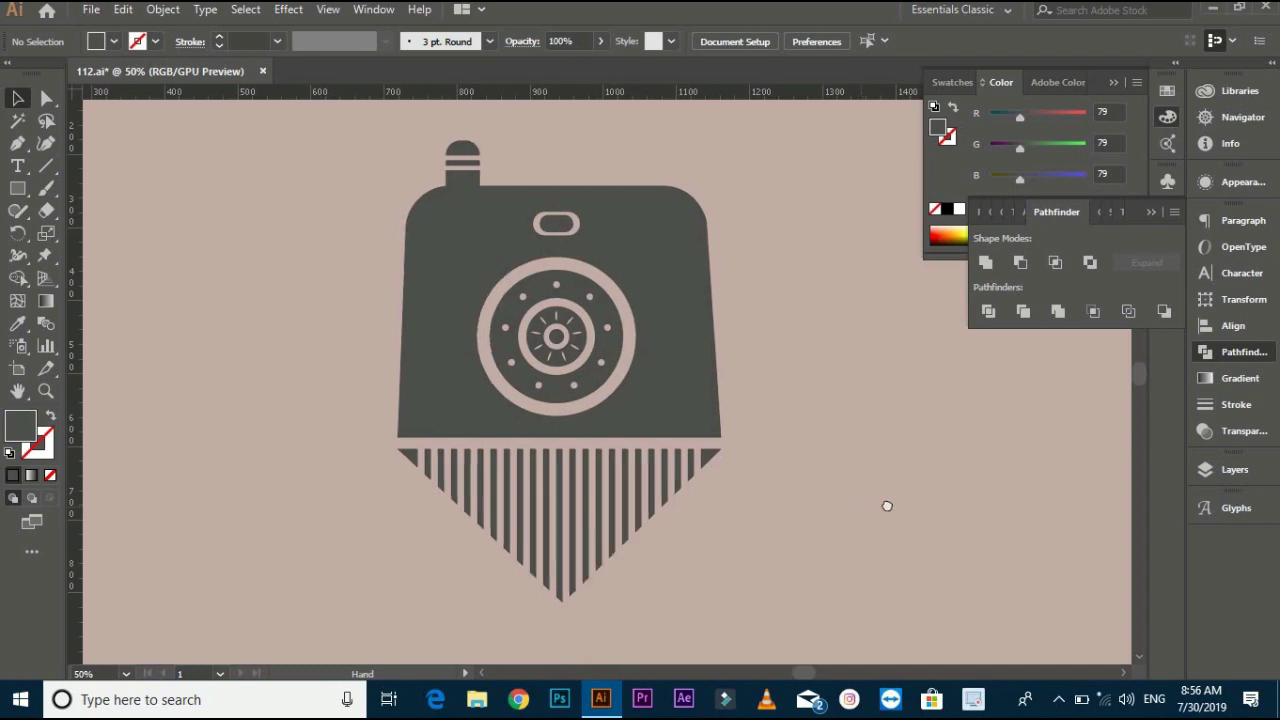
left_click_drag(886, 508, 916, 504)
scroll(305, 320, "up", 1)
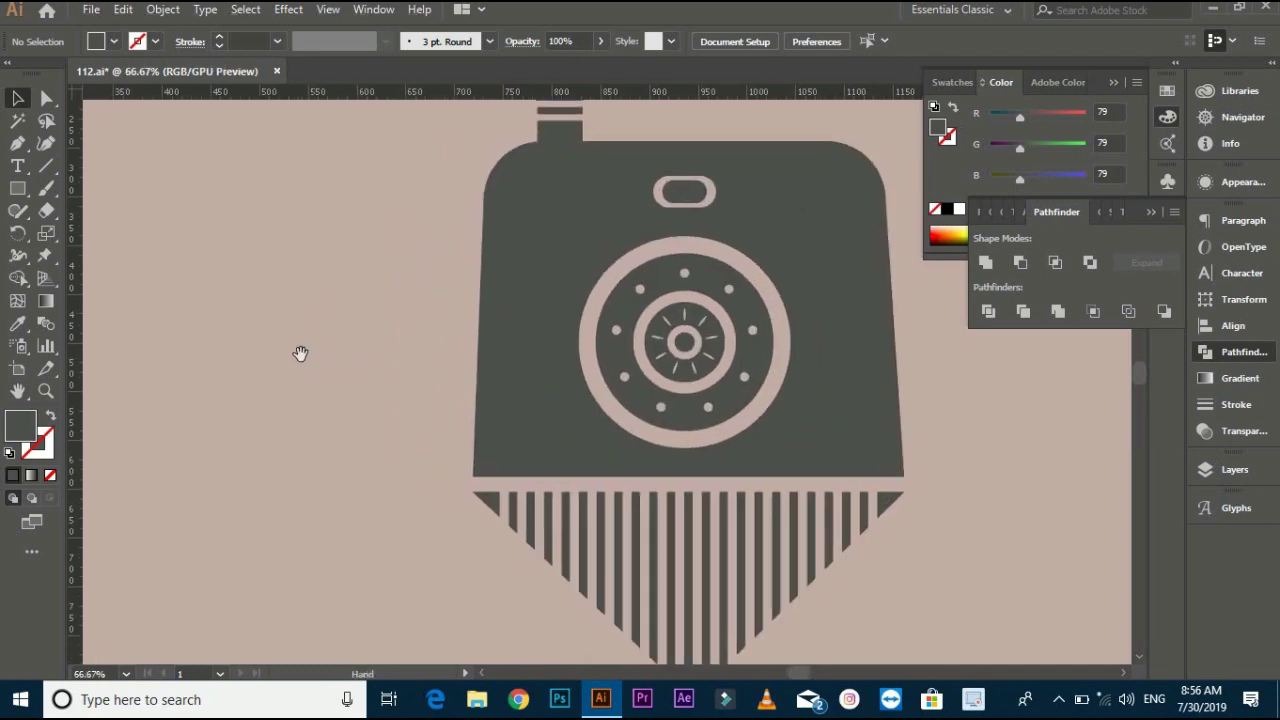
Draw a small dark circle about 30 px in diameter on the empty background to the left of the body
left_click_drag(17, 188, 104, 233)
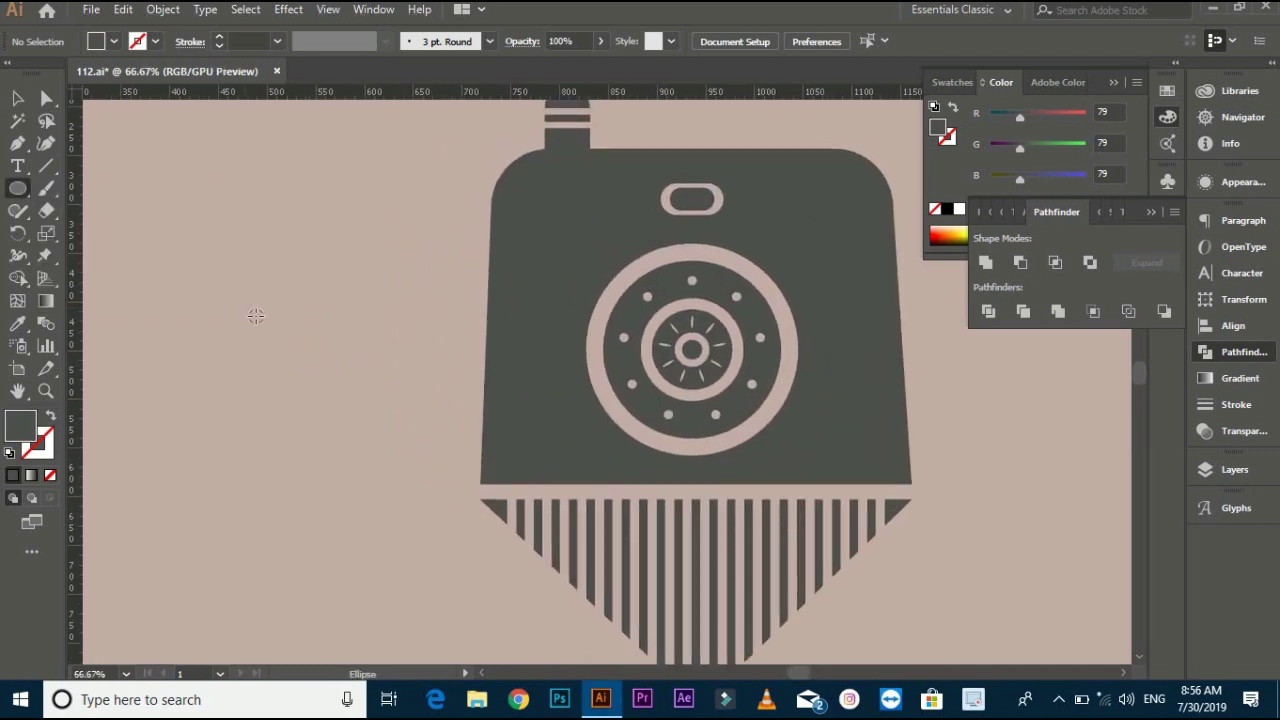
mouse_move(257, 317)
left_mouse_down()
mouse_move(272, 340)
mouse_move(300, 331)
mouse_move(275, 314)
left_mouse_up()
scroll(290, 320, "up", 2)
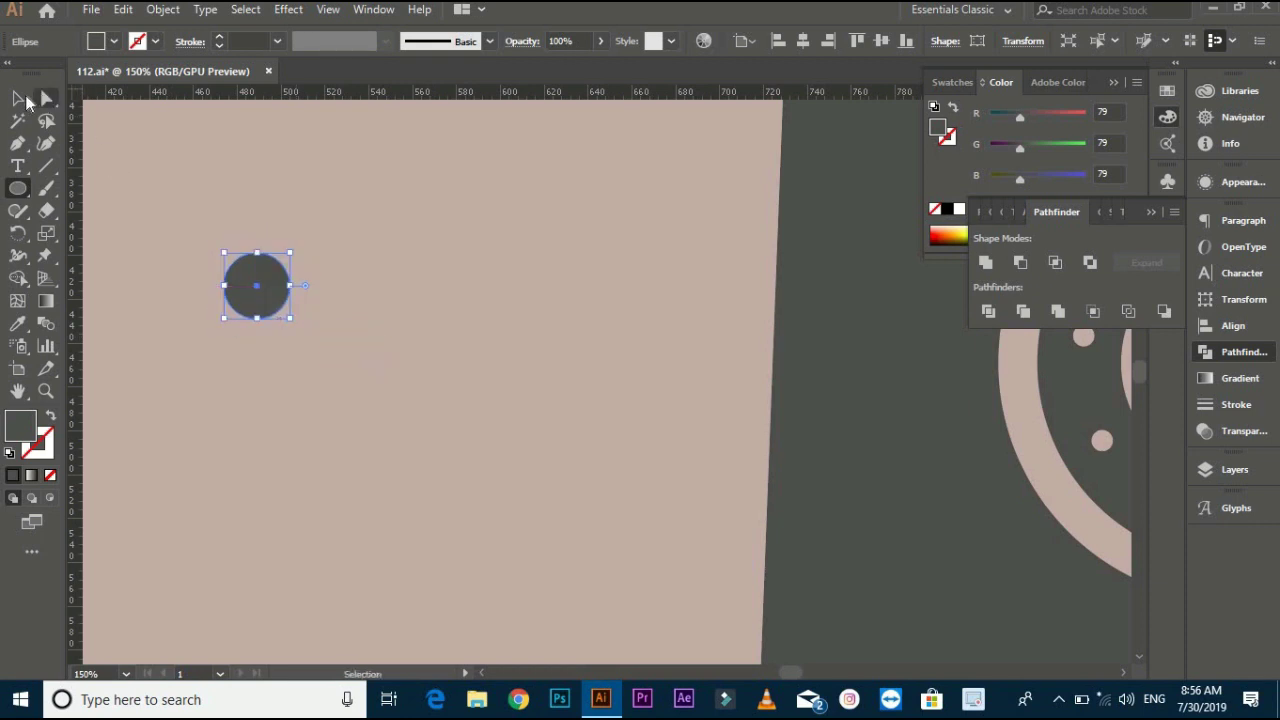
Move the small dark circle onto the body's lower-left corner and enlarge it to about 36 px in diameter
left_click(17, 98)
scroll(399, 308, "down", 3)
left_click_drag(383, 376, 338, 371)
left_click_drag(307, 295, 507, 395)
left_click_drag(383, 397, 383, 397)
left_click(457, 400)
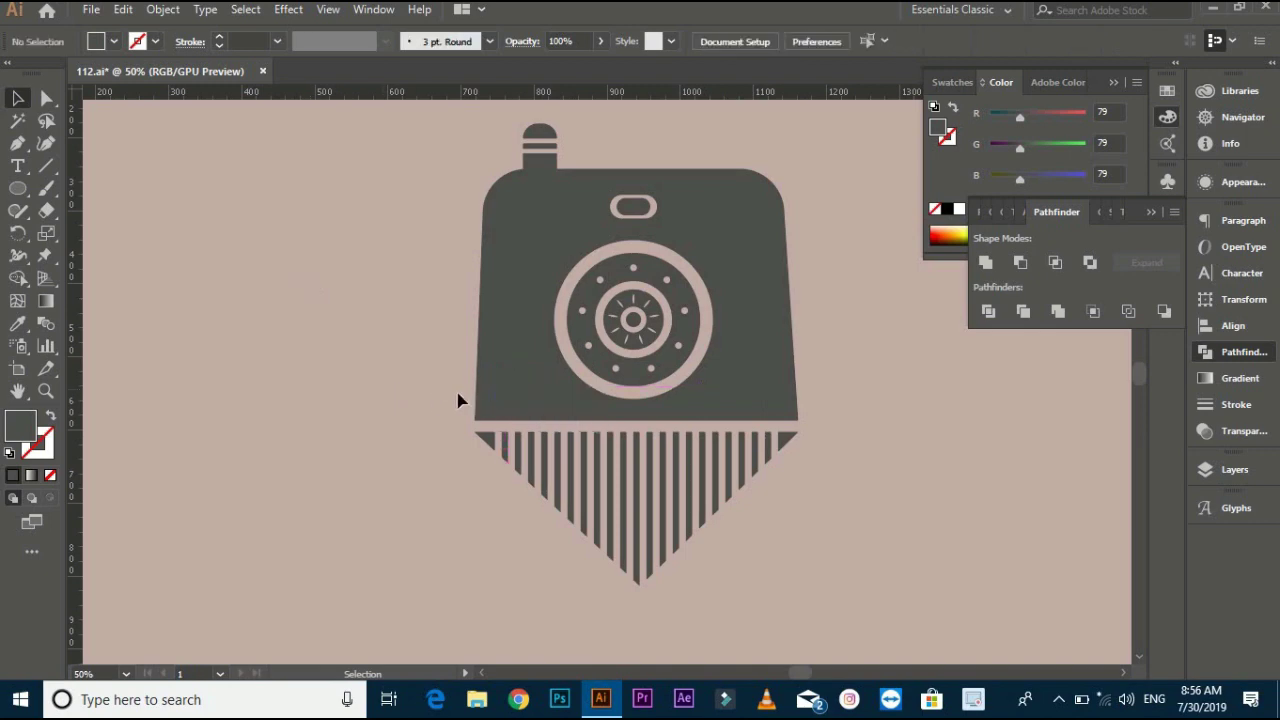
scroll(500, 398, "up", 1)
left_click(518, 391)
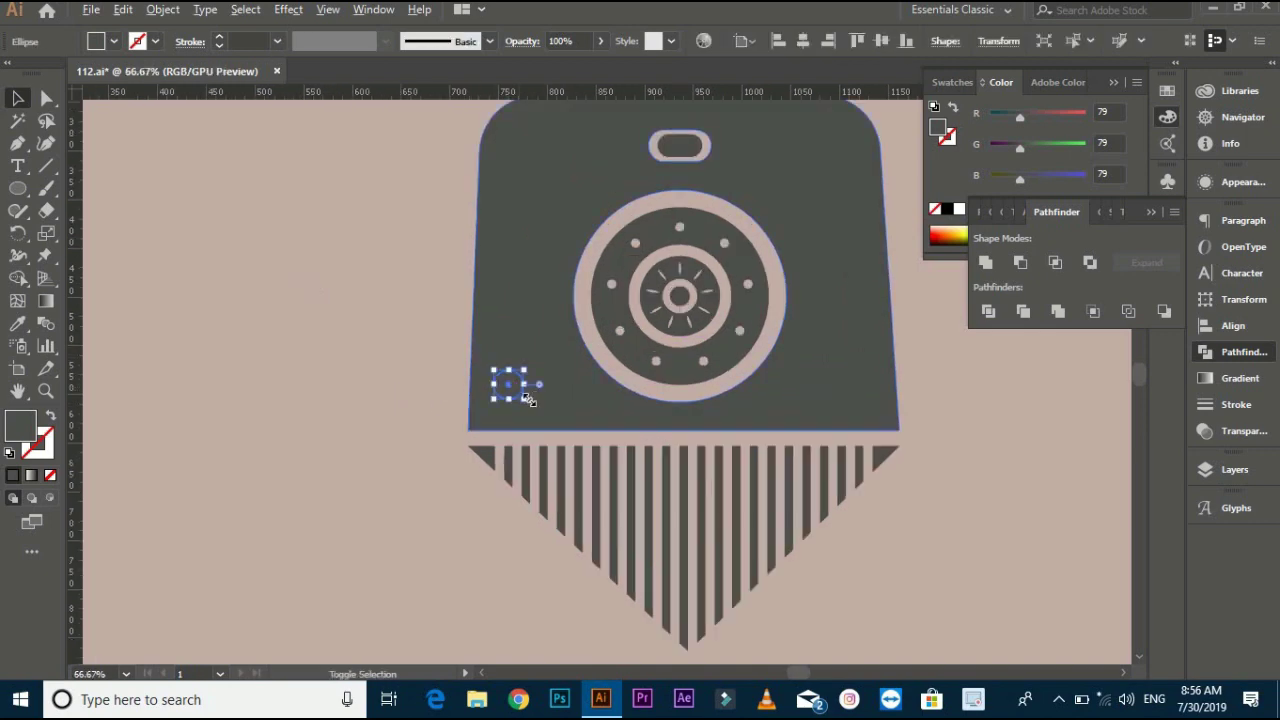
left_click_drag(527, 400, 528, 401)
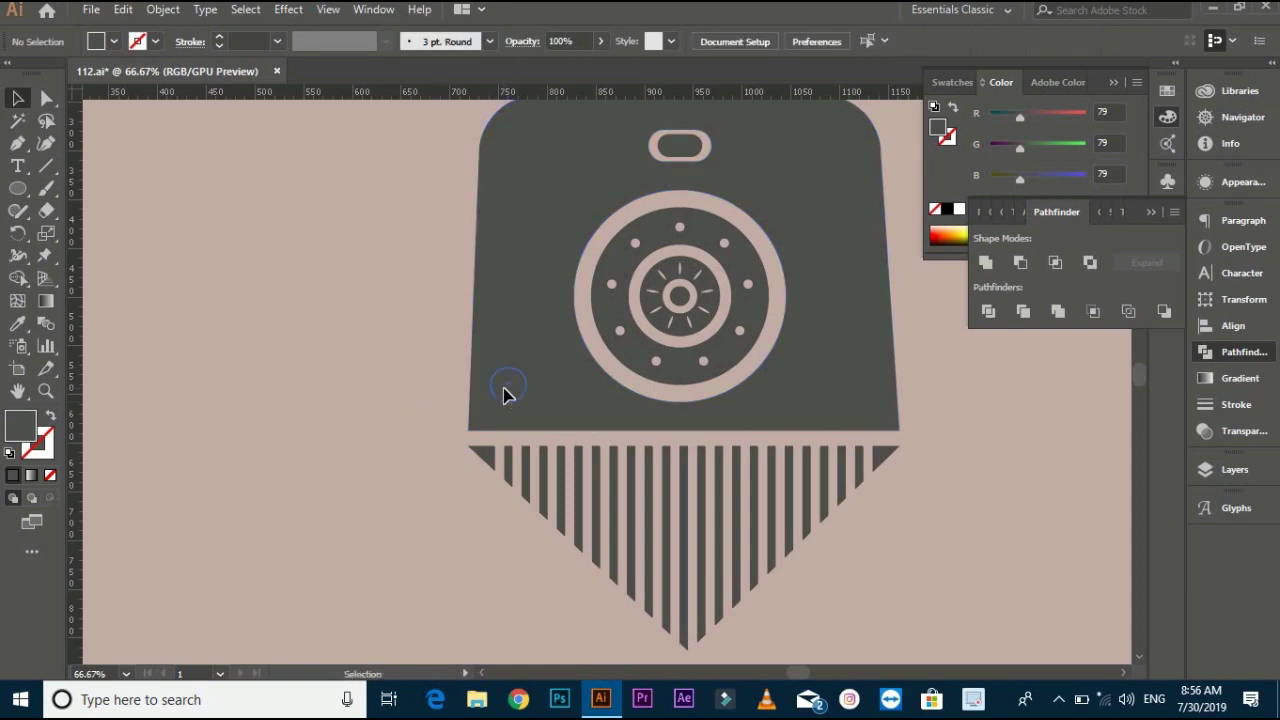
Duplicate the circle horizontally to the body's lower-right corner and group the two circles
left_click_drag(505, 392, 855, 412)
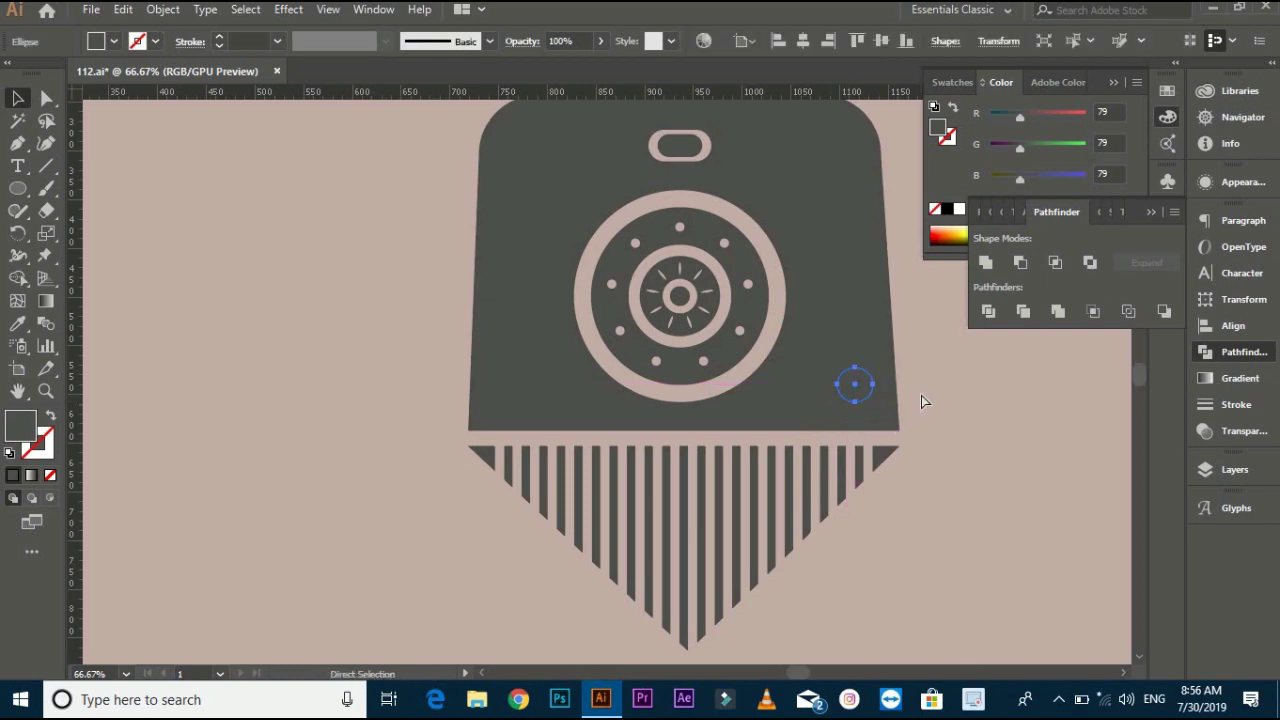
left_click(513, 392, "shift")
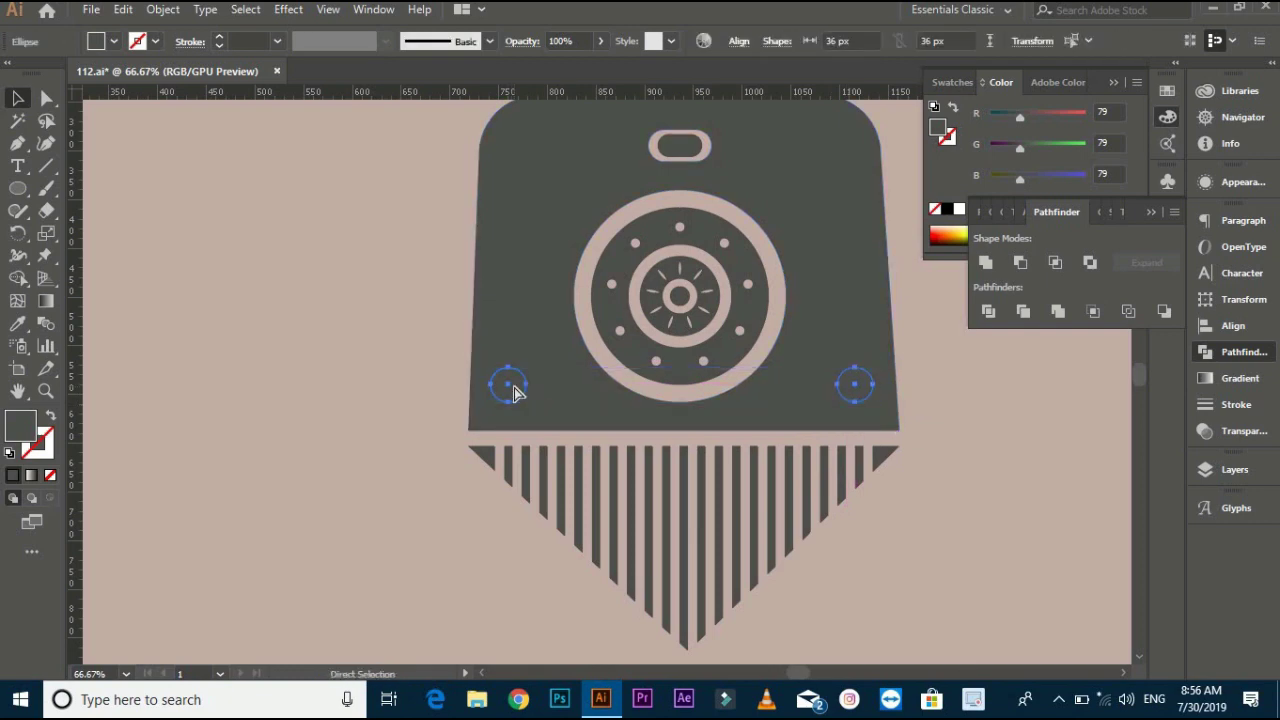
key("ctrl+g")
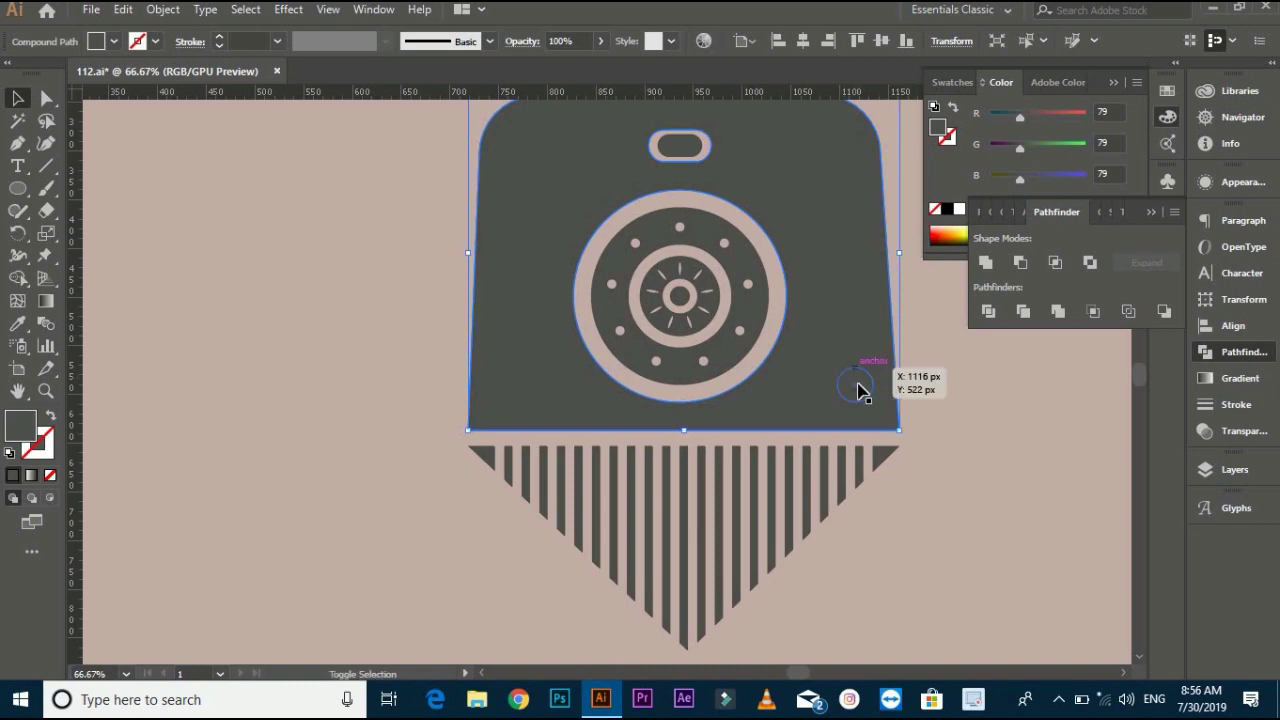
Center the grouped circles horizontally with the body, and cut them out of it with Minus Front
left_click(843, 314, "shift")
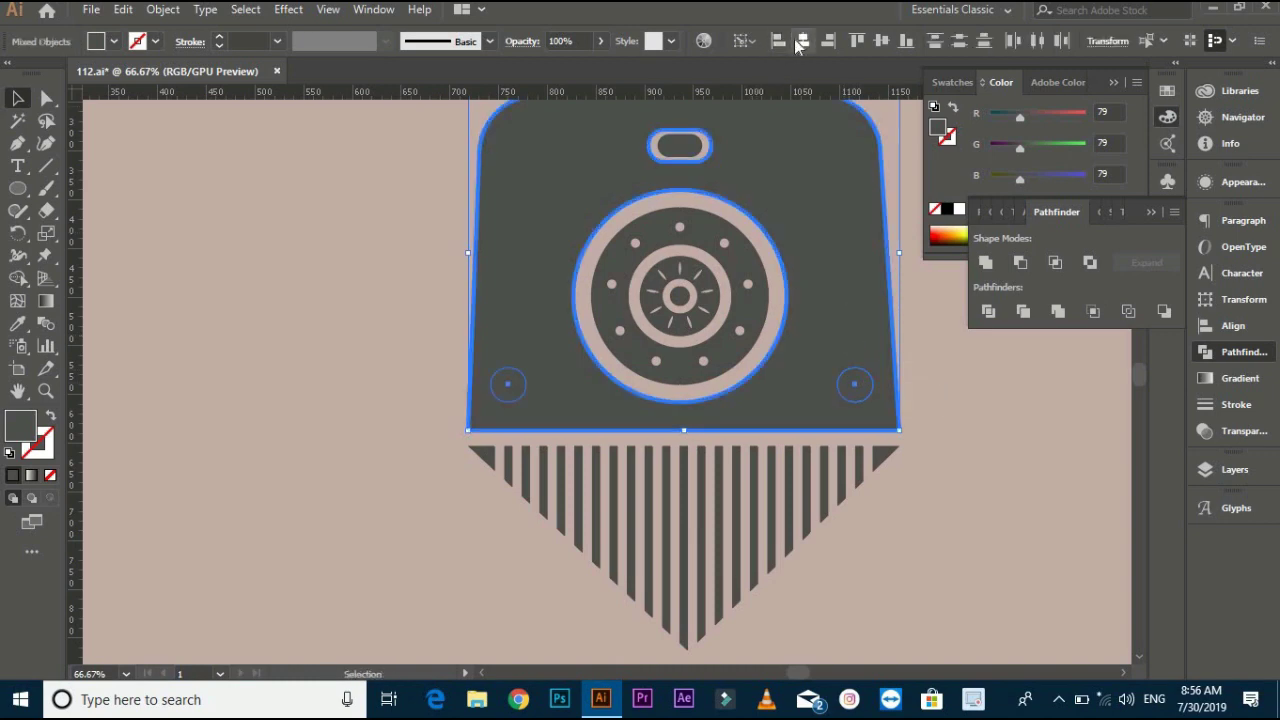
left_click(800, 42)
left_click(945, 354)
left_click(854, 391)
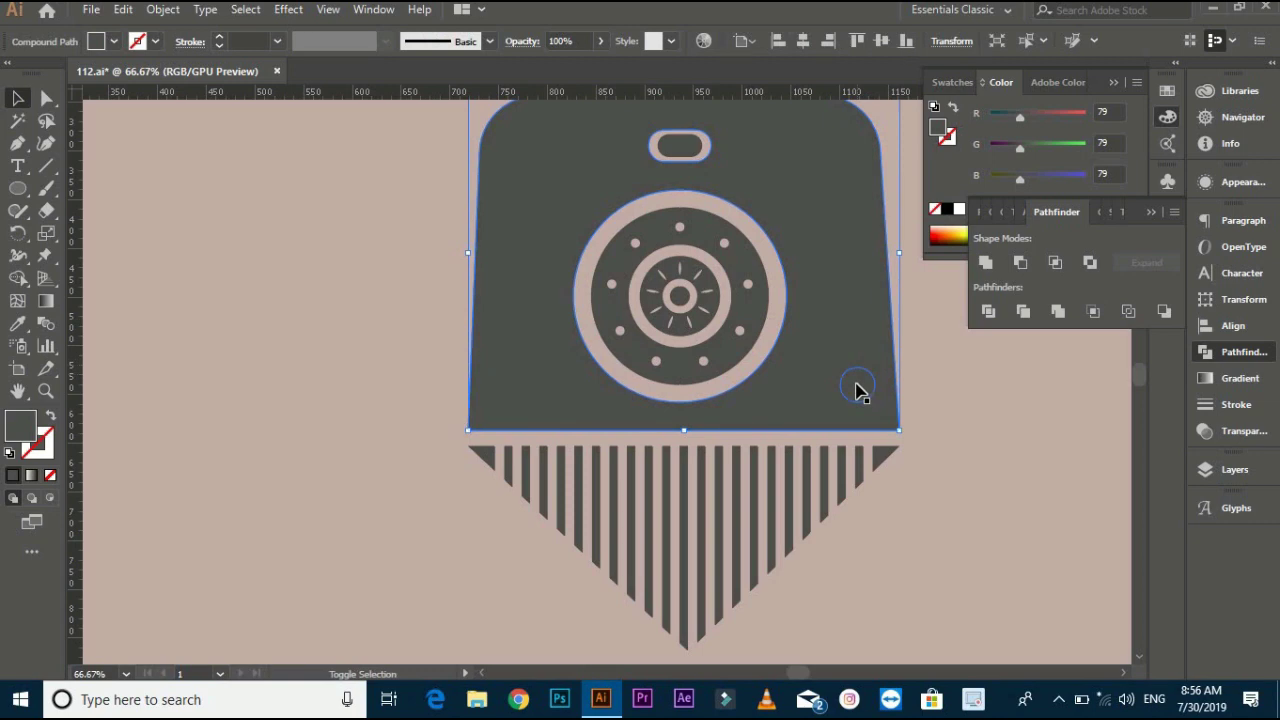
left_click(1021, 264)
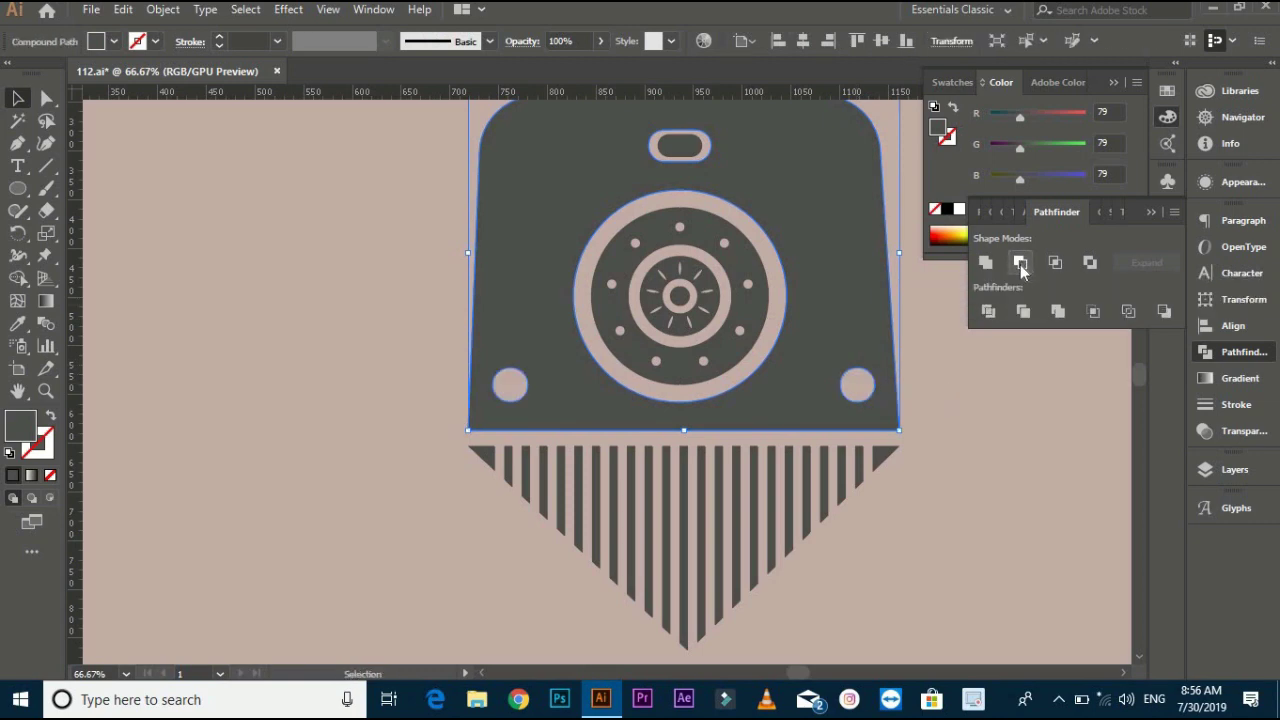
left_click(990, 390)
Draw a smaller dark circle centered in the lower-left hole and duplicate it into the lower-right hole
left_click(489, 386)
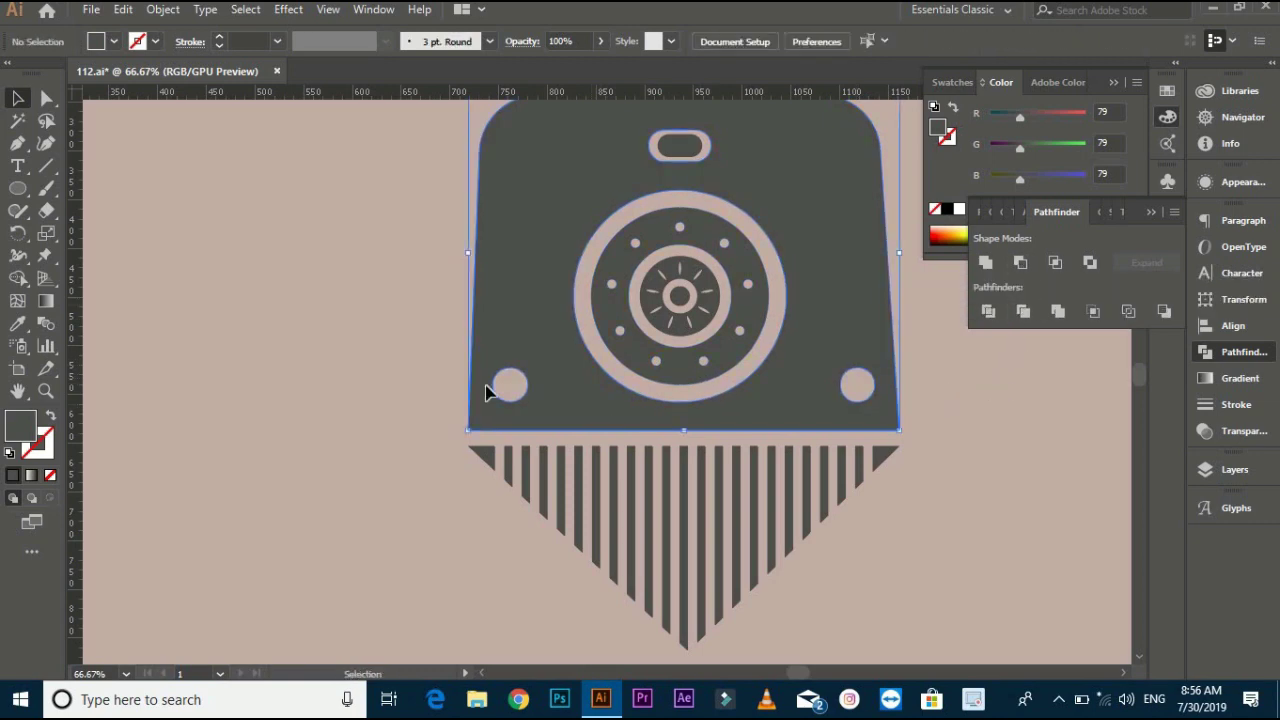
left_click(18, 188)
left_click_drag(279, 303, 731, 403)
key("v")
scroll(476, 401, "up", 3)
scroll(476, 401, "down", 3)
left_click(897, 380)
scroll(885, 385, "down", 2)
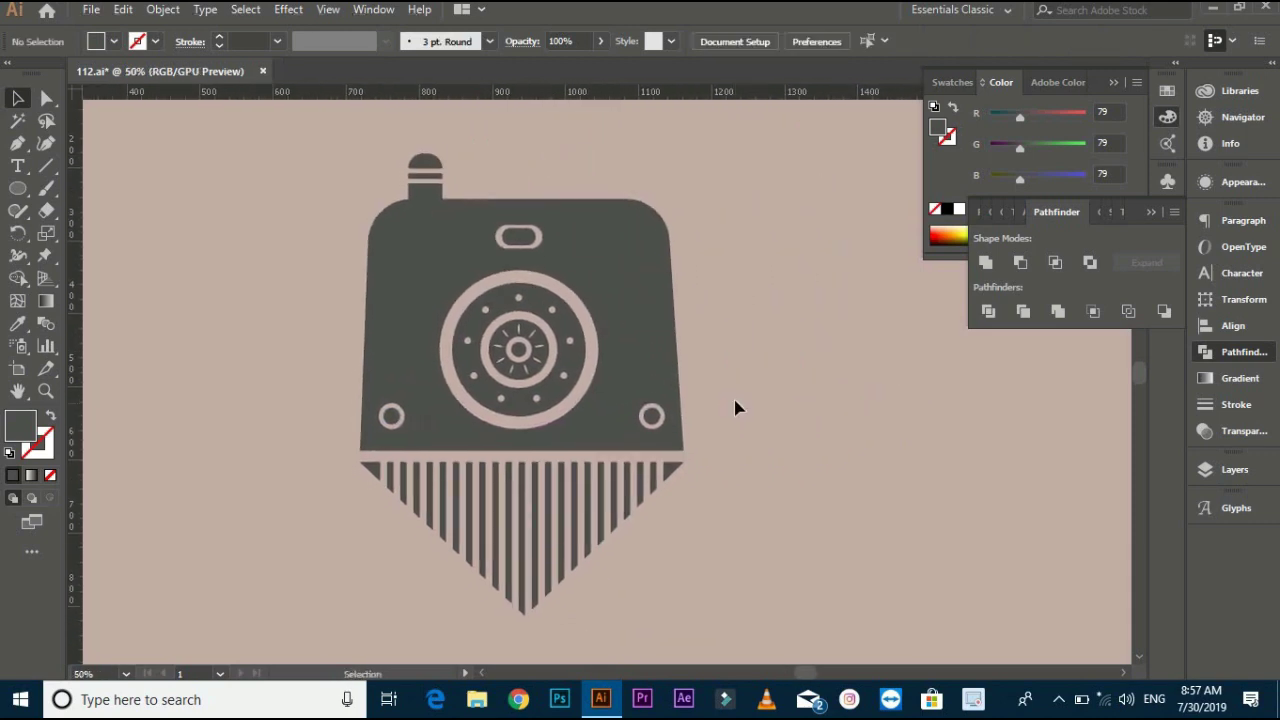
scroll(735, 408, "down", 1)
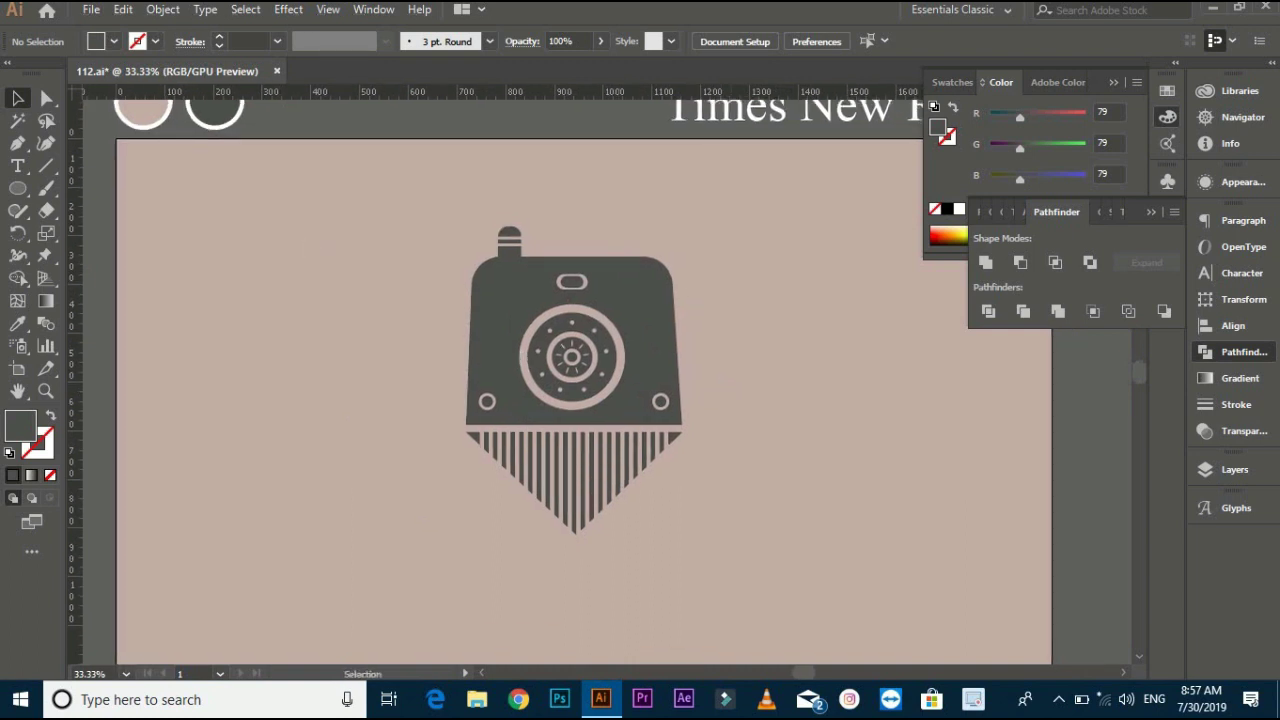
Draw a thin horizontal rectangle about 200 px wide on the empty background to the left of the body
right_click(18, 188)
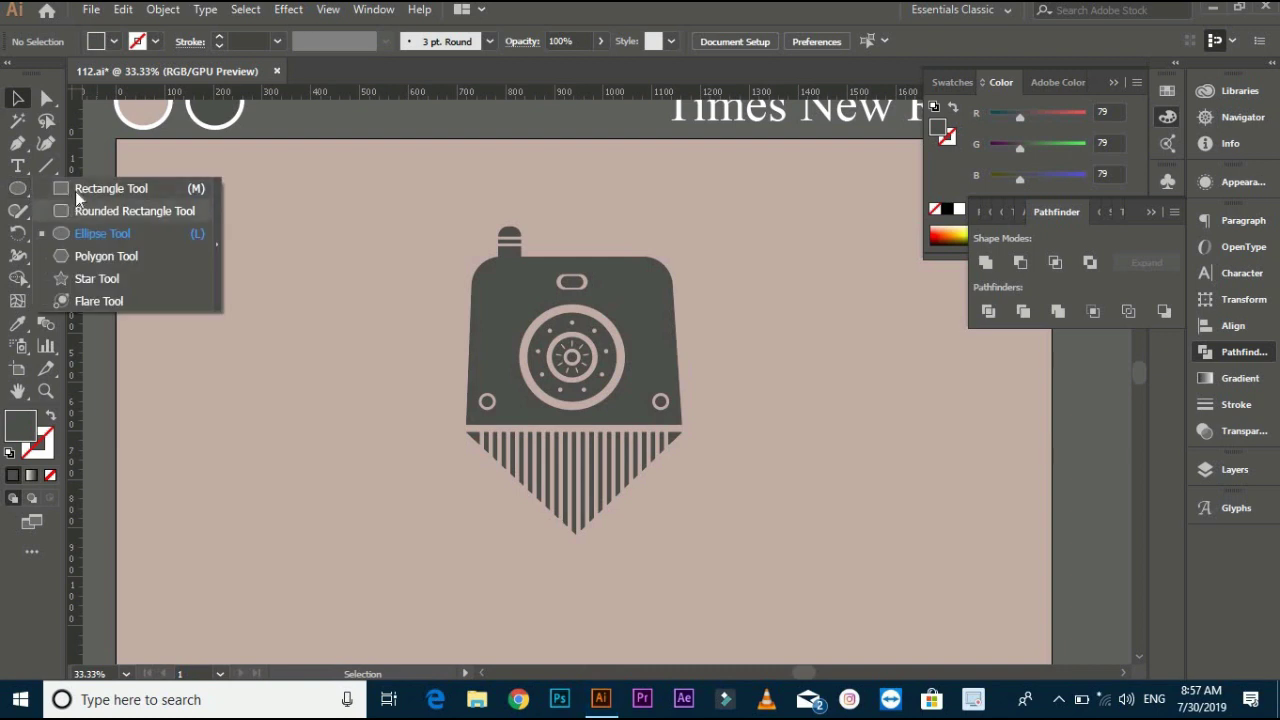
left_click(90, 187)
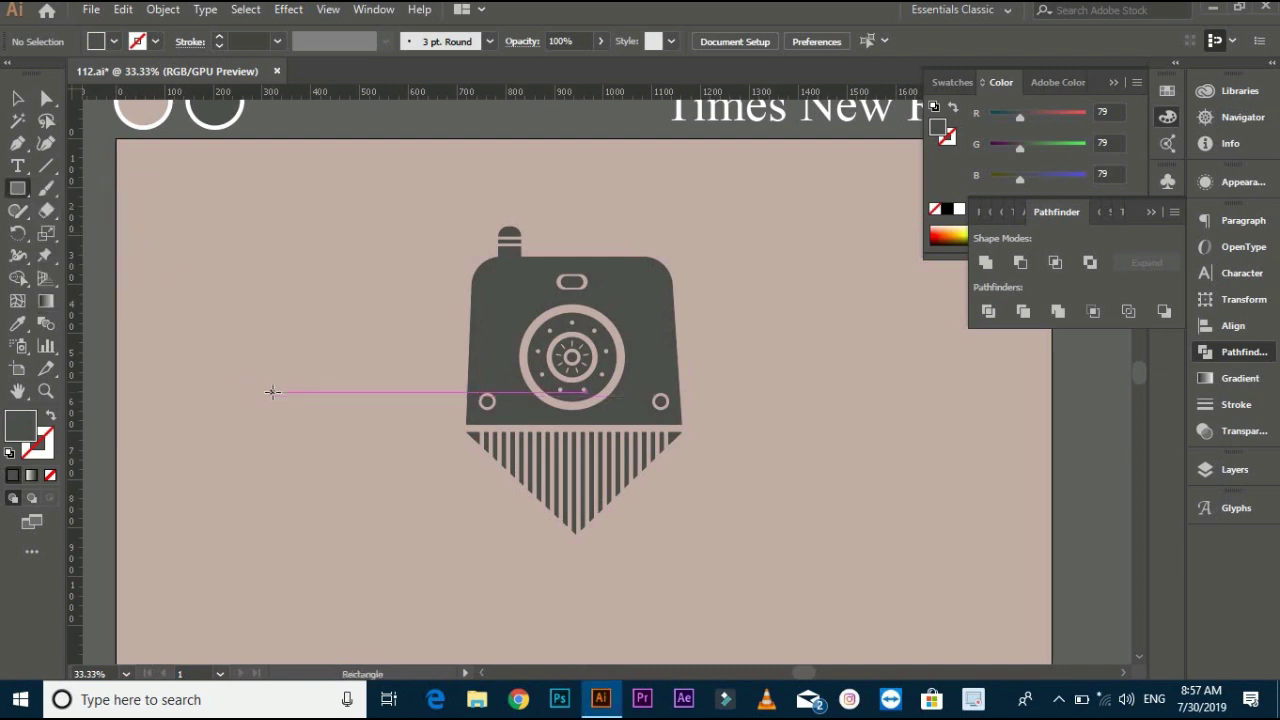
left_click_drag(307, 365, 407, 386)
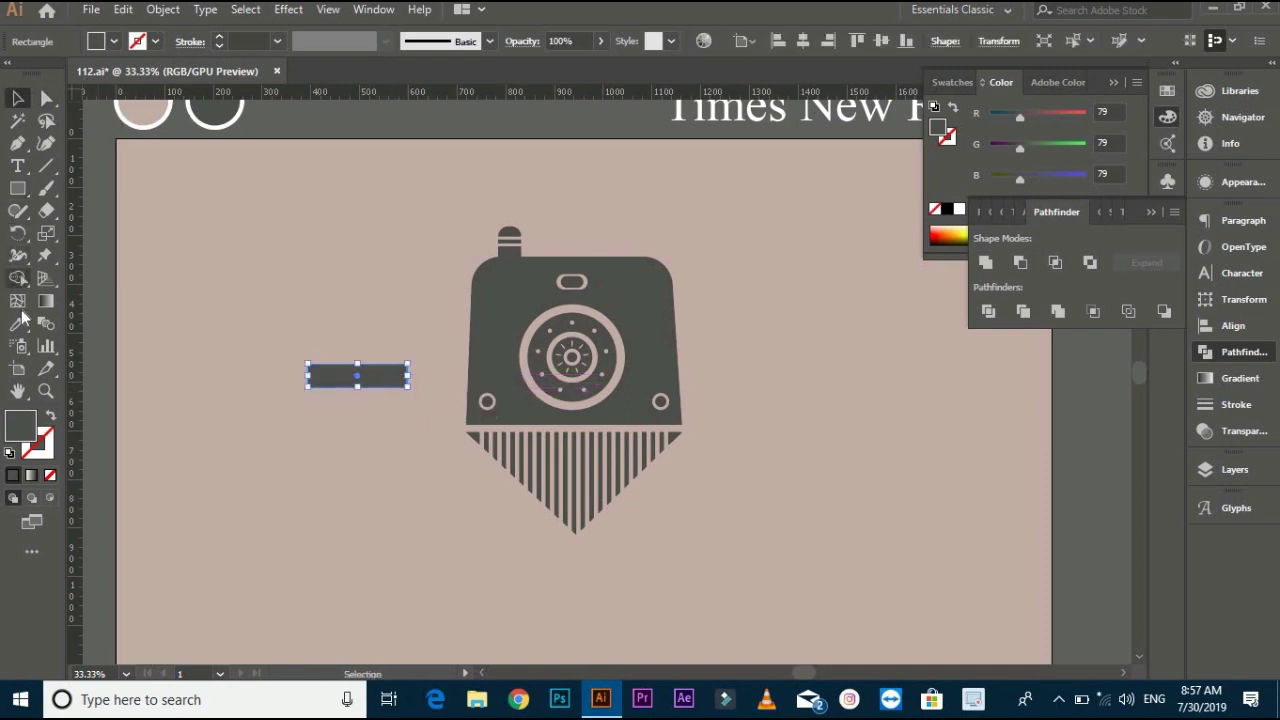
Recolor the thin rectangle with the artboard's pinkish background color using the Eyedropper
left_click(18, 323)
left_click(138, 251)
left_click(17, 97)
left_click(320, 303)
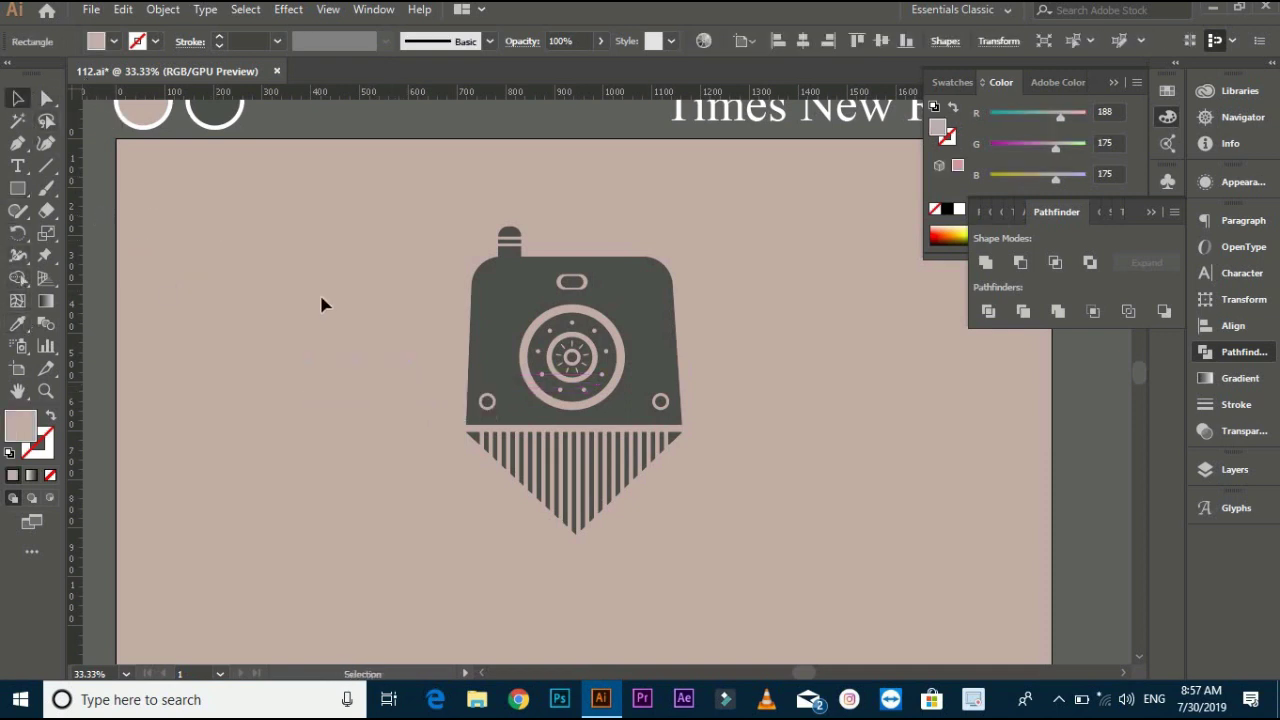
scroll(500, 393, "up", 1)
scroll(443, 297, "down", 1)
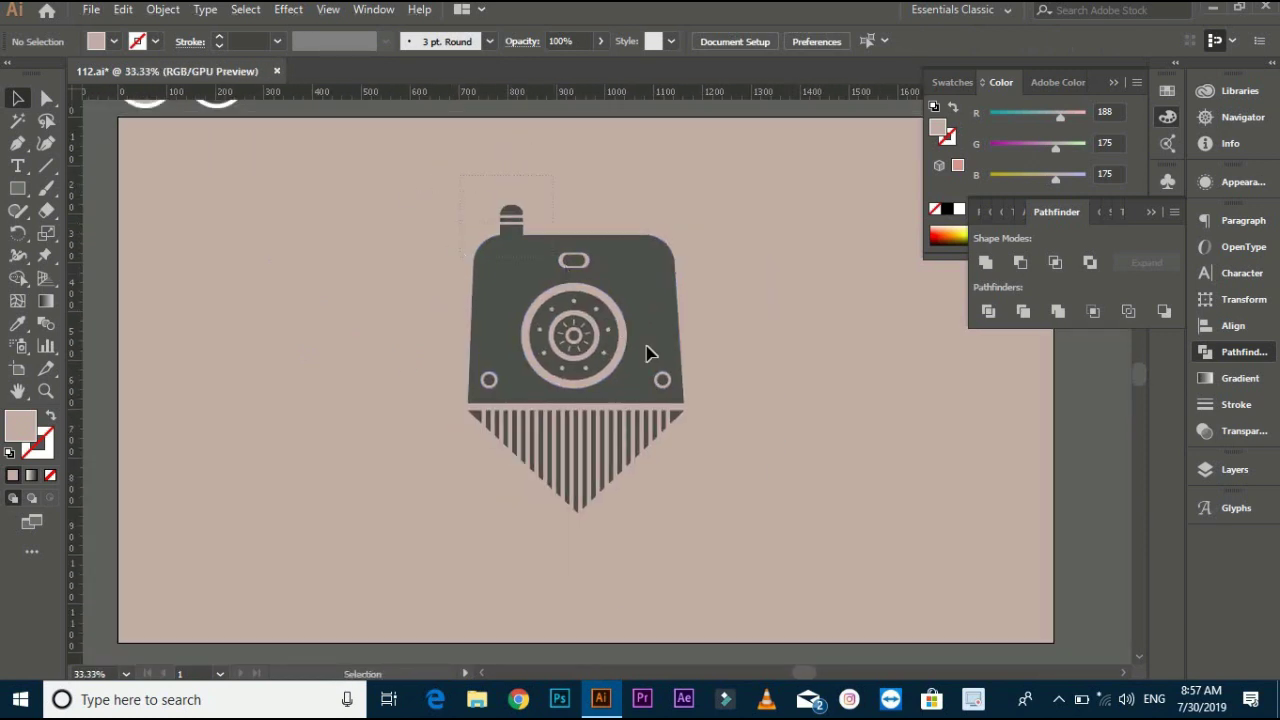
Select all parts of the logo without the loose rectangle and group them
left_click_drag(755, 514, 755, 514)
key("a")
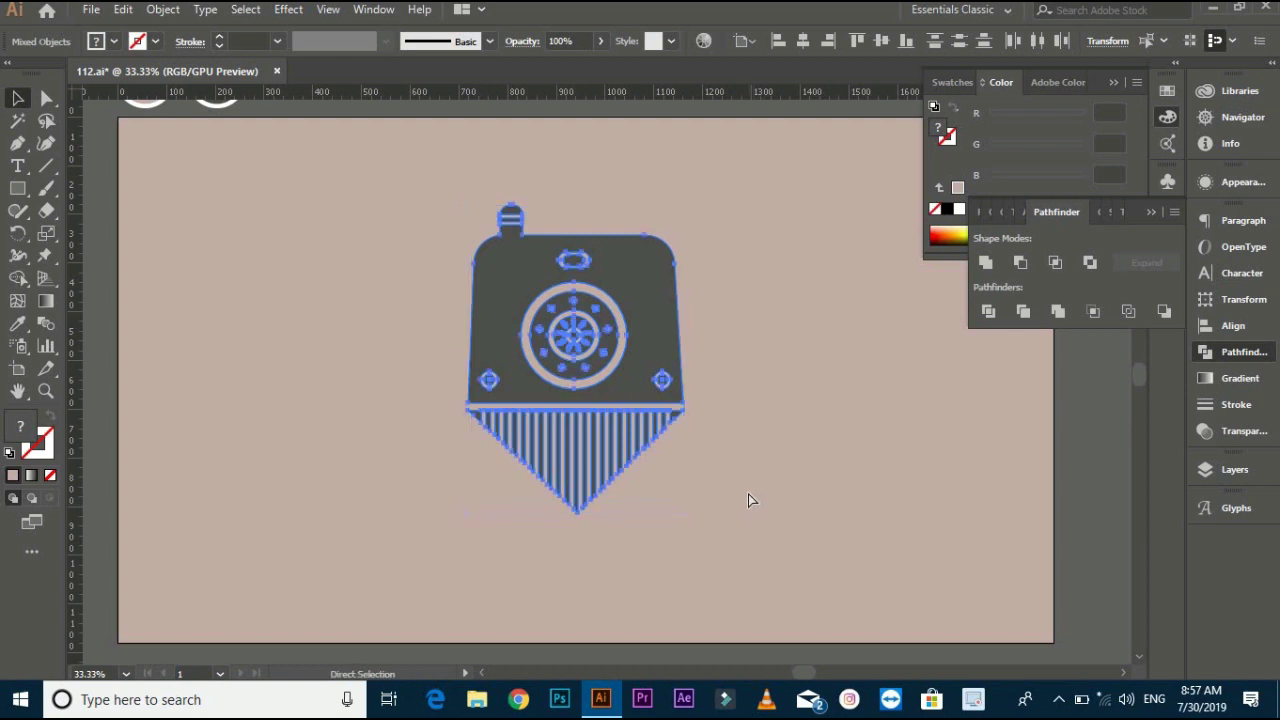
key("v")
left_click(426, 366)
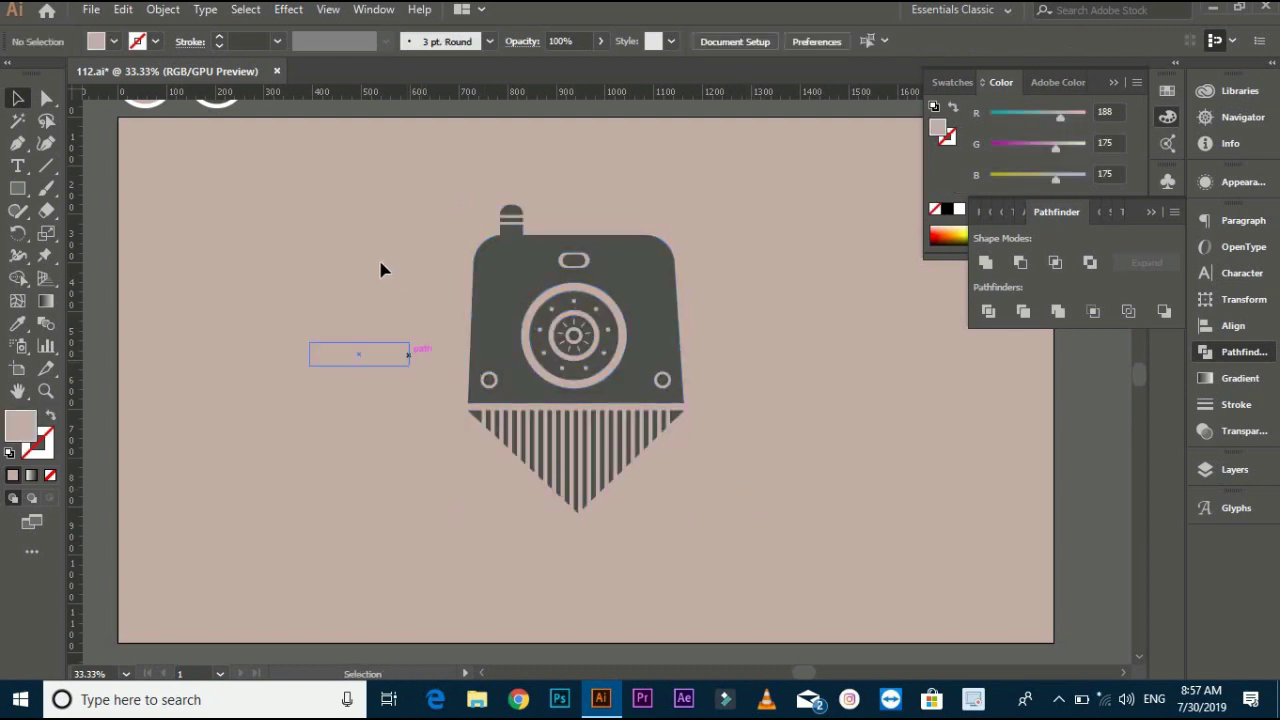
Move the rectangle over the body's left edge above the corner hole and duplicate it horizontally onto the right edge
left_click_drag(390, 355, 723, 349)
left_click(423, 291)
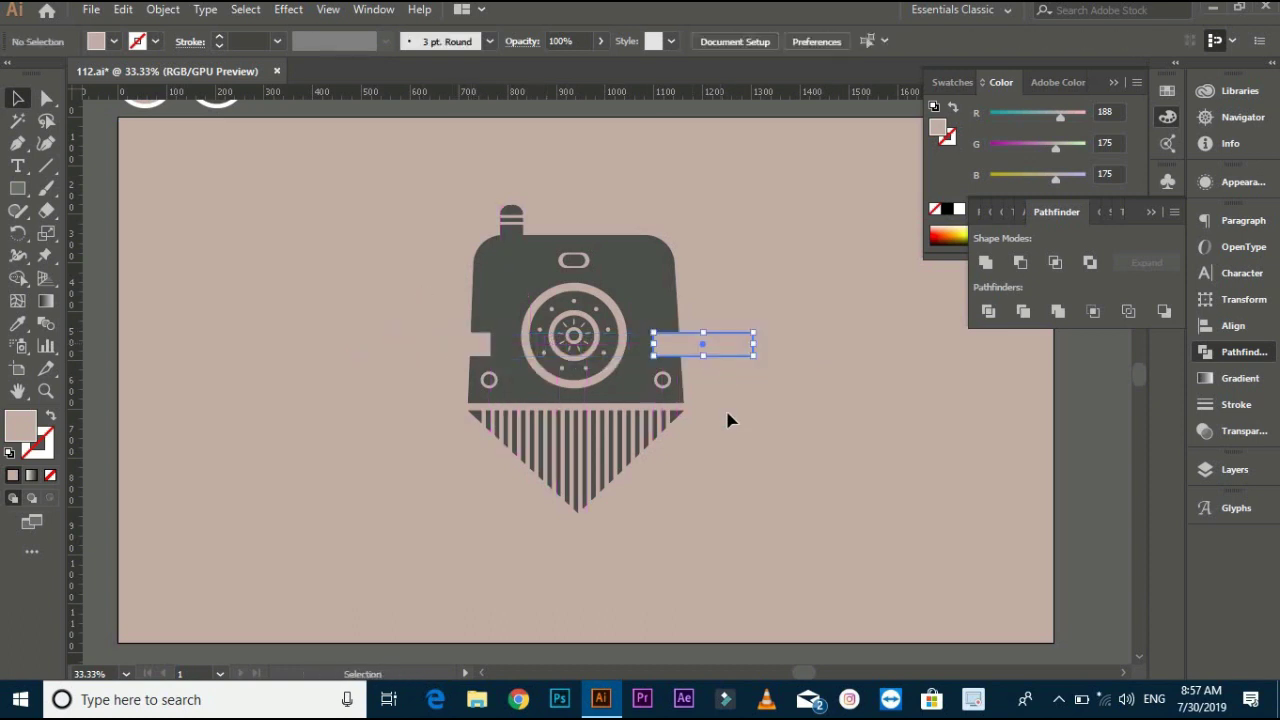
left_click(729, 420)
Group the two side rectangles and center them horizontally with the logo group
left_click(703, 344)
left_click(455, 343, "shift")
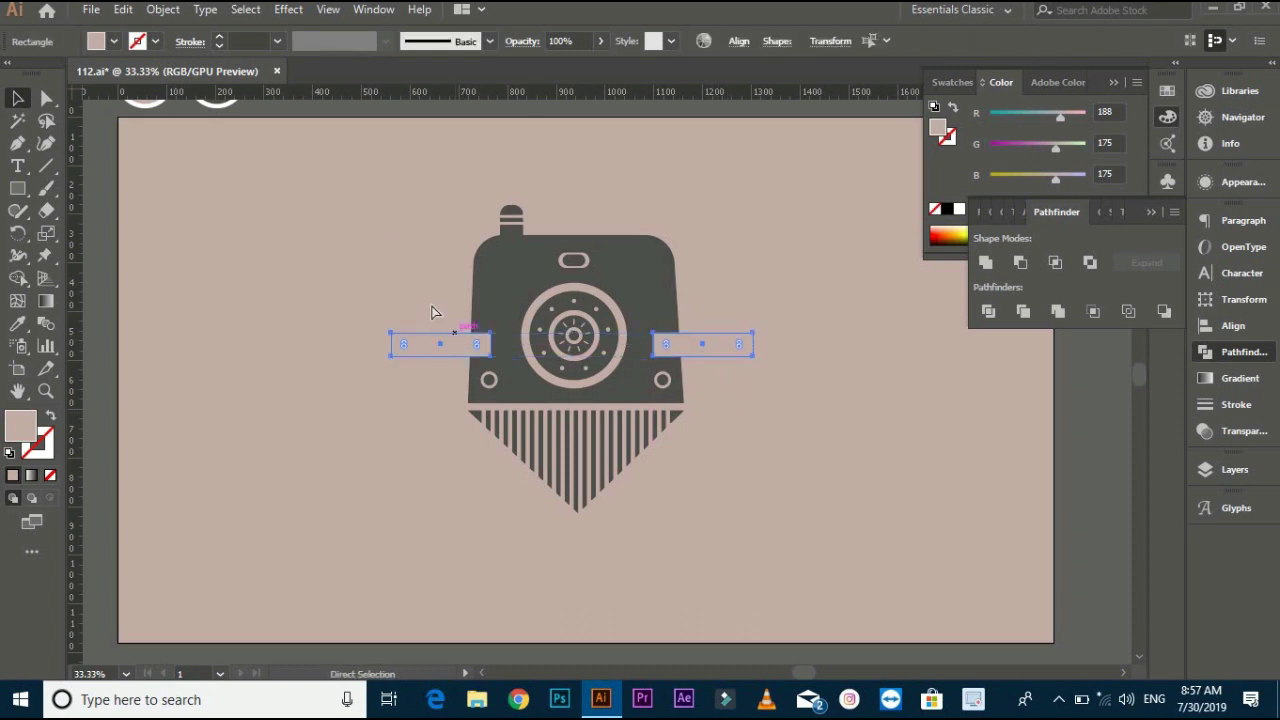
left_click(486, 310, "shift")
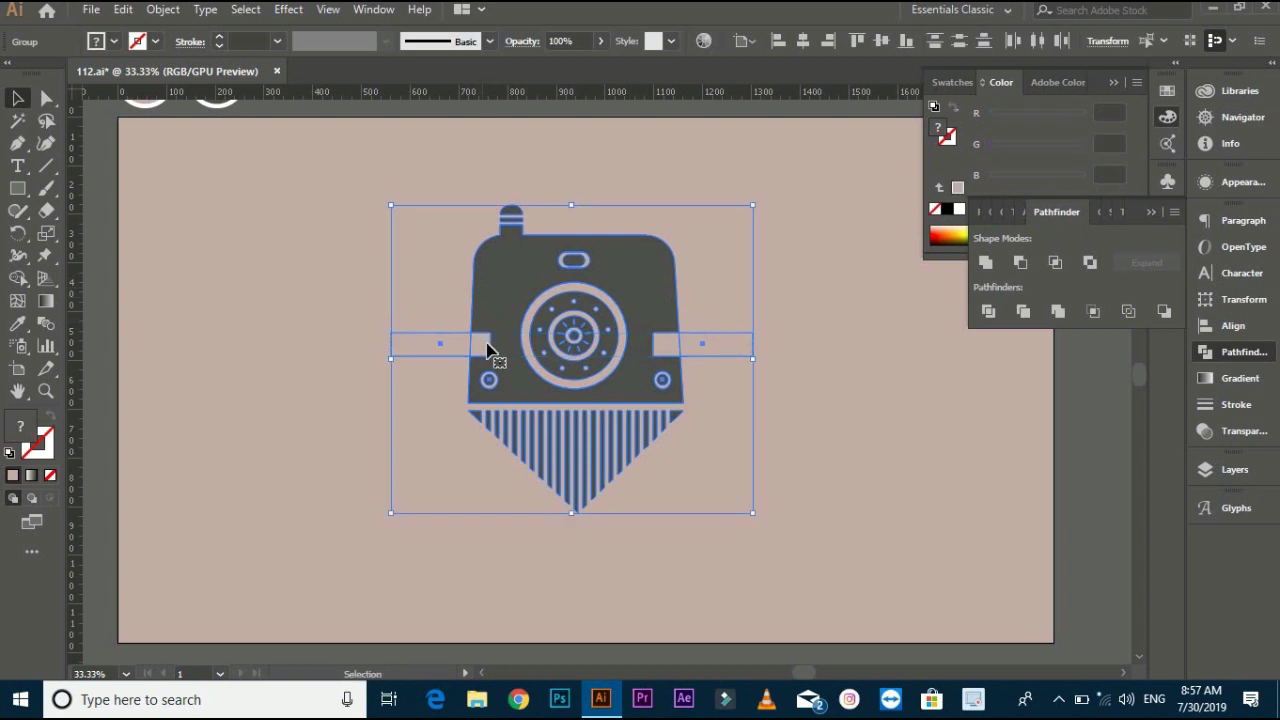
left_click(803, 40)
left_click(697, 305)
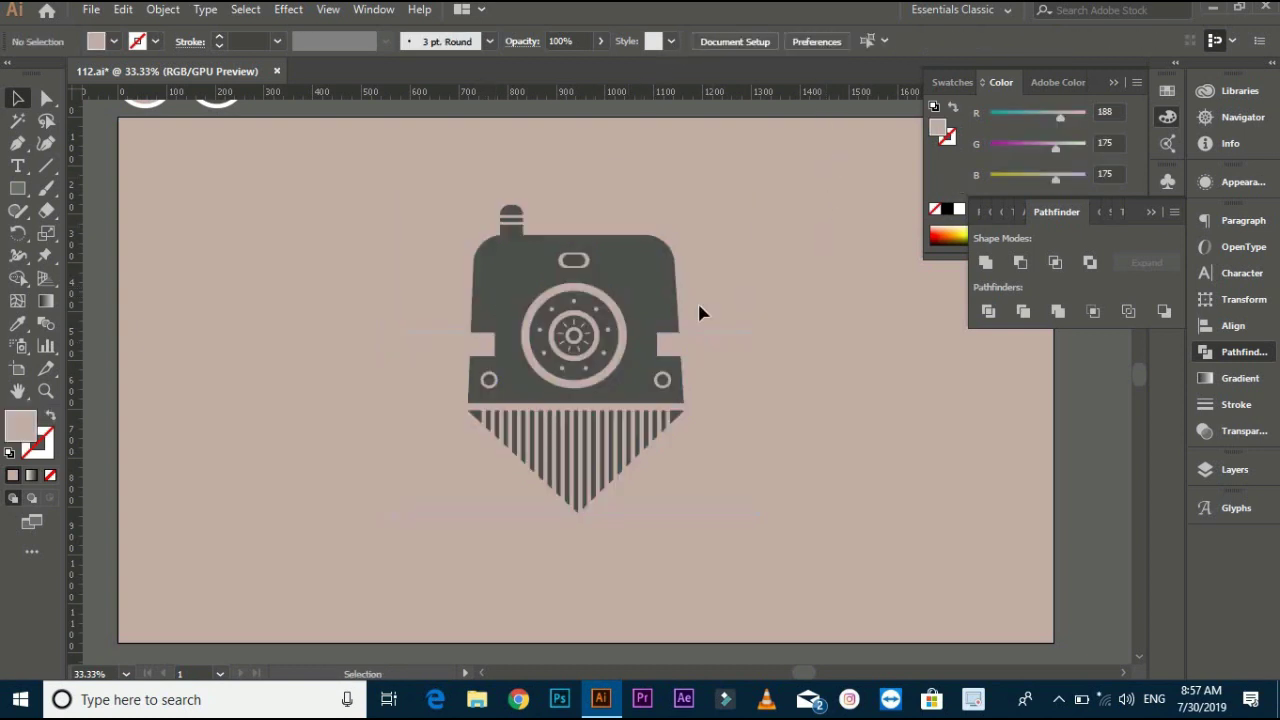
Try to cut the side rectangles out of the grouped logo with Minus Front
scroll(697, 305, "up", 1)
scroll(699, 262, "left", 1)
left_click(660, 290)
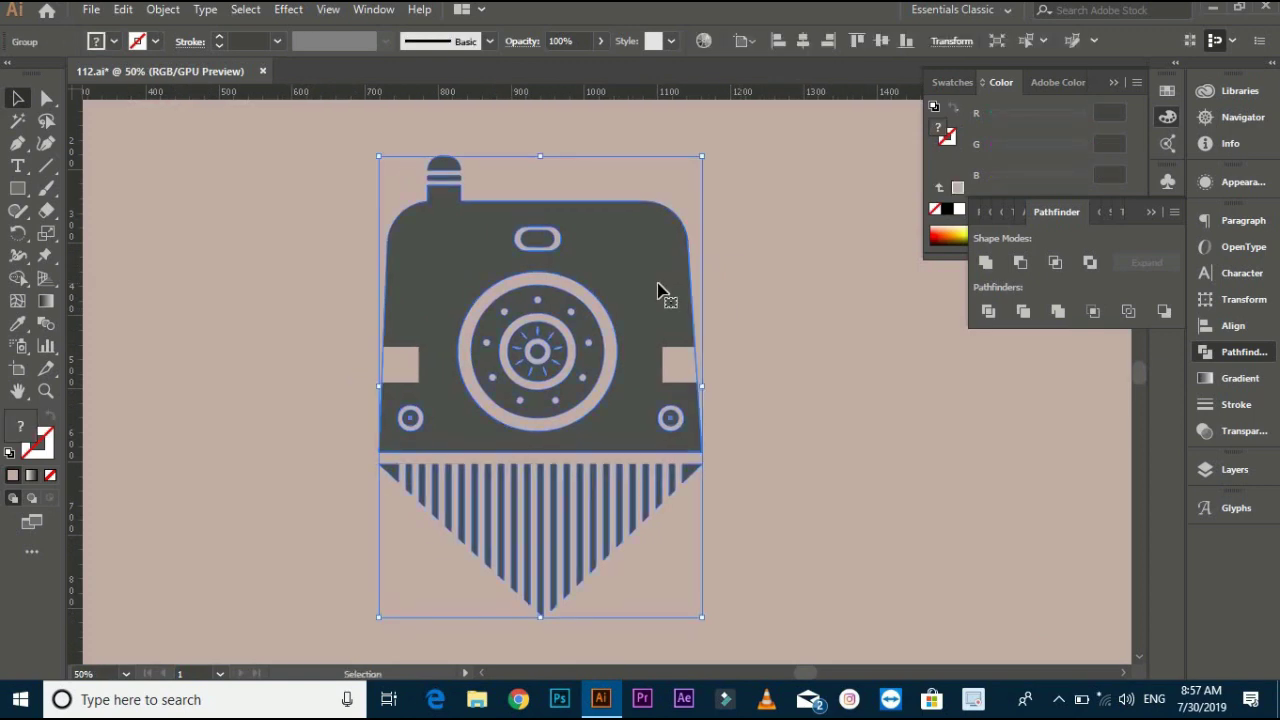
left_click(724, 364, "shift")
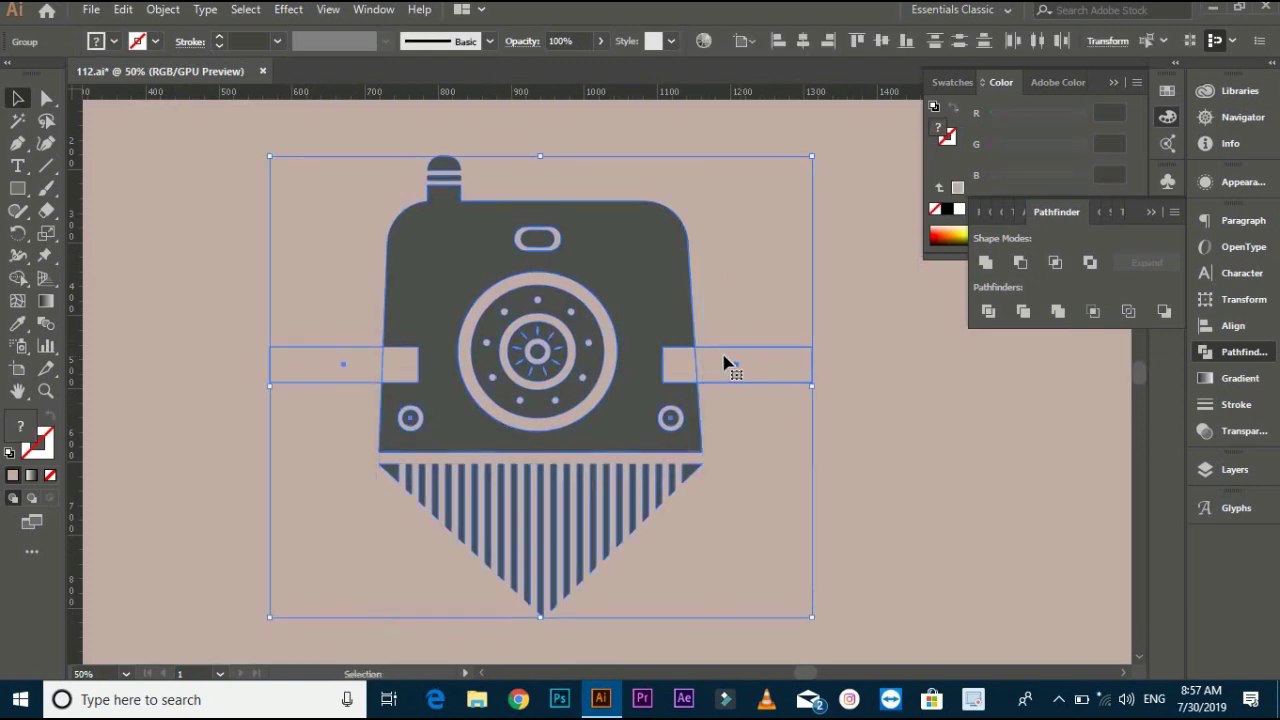
left_click(1020, 262)
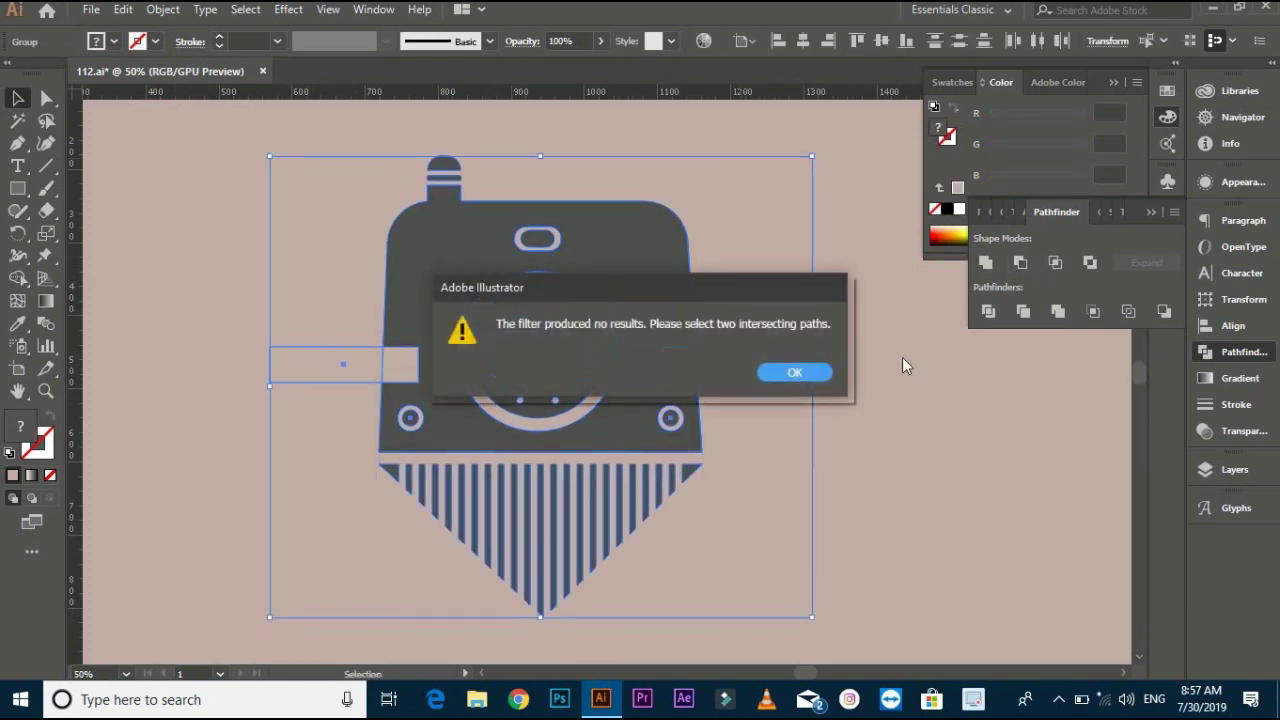
left_click(795, 372)
Ungroup the logo so the body can be selected separately from its other parts
left_click(846, 287)
right_click(772, 280)
left_click(735, 369)
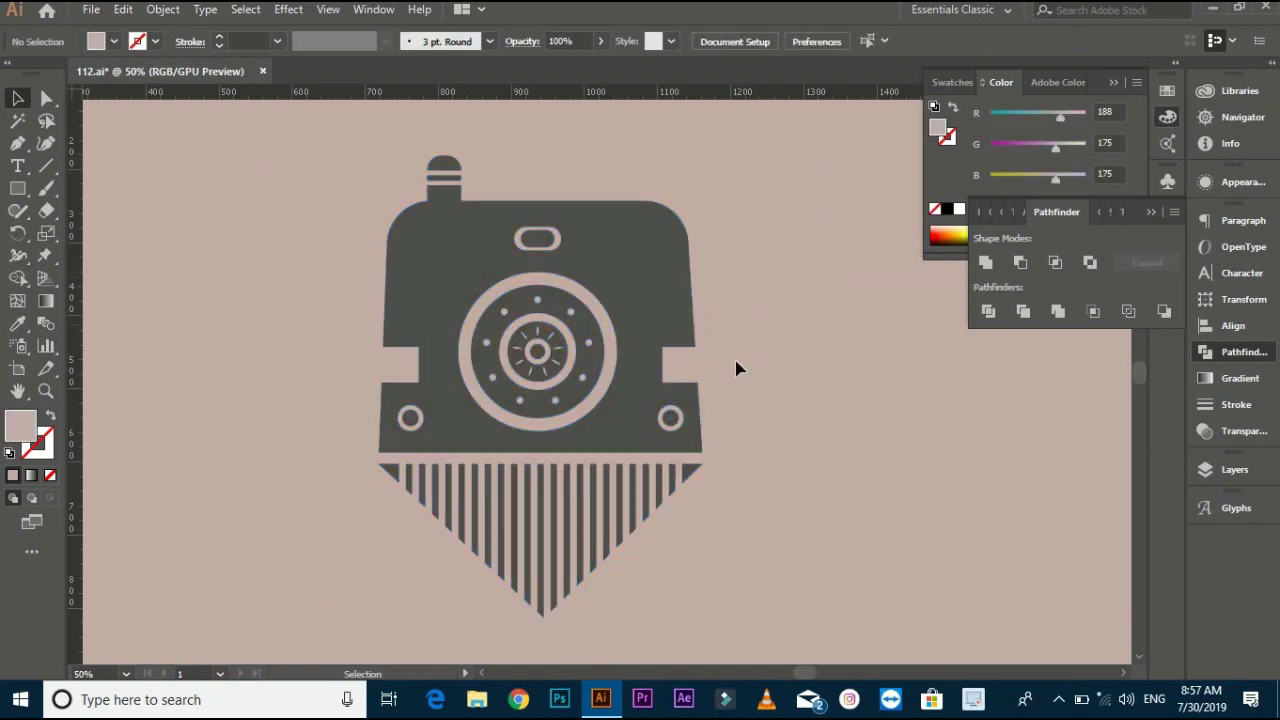
left_click(735, 369)
right_click(637, 300)
left_click(771, 163)
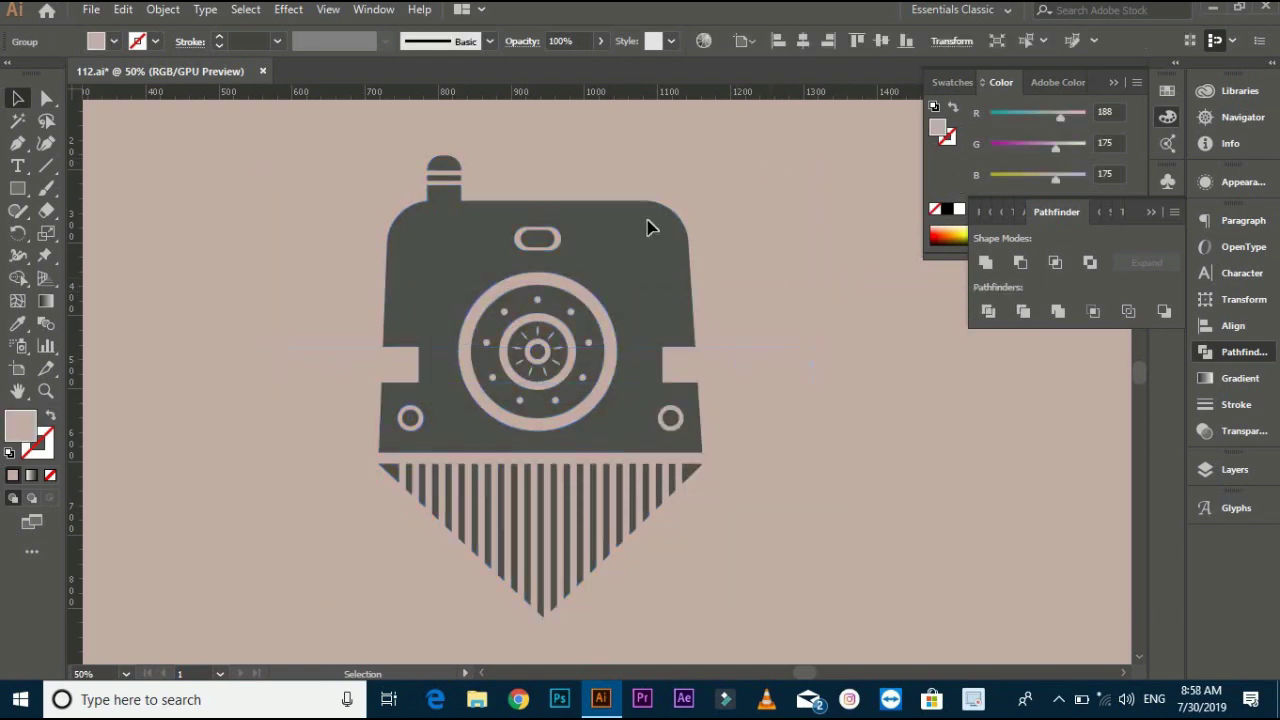
right_click(648, 222)
left_click(711, 376)
left_click(786, 471)
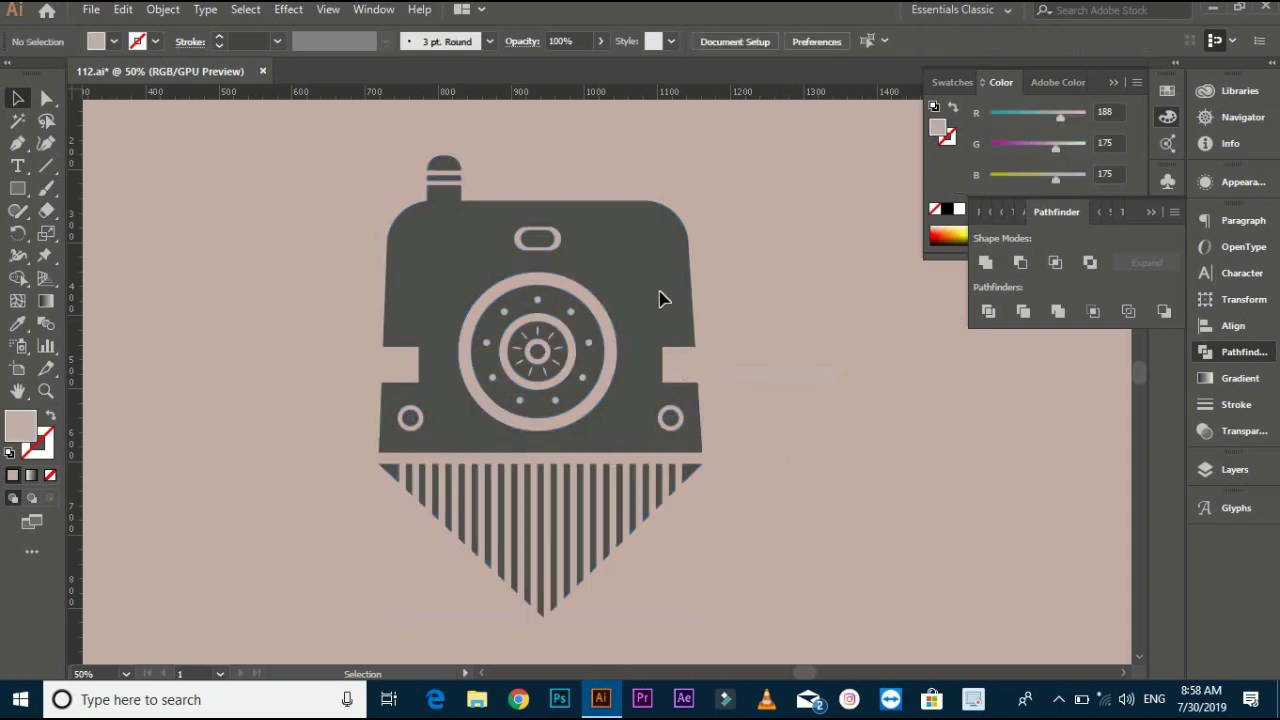
Select only the body together with the side rectangles and cut the rectangles out with Minus Front
left_click(657, 294)
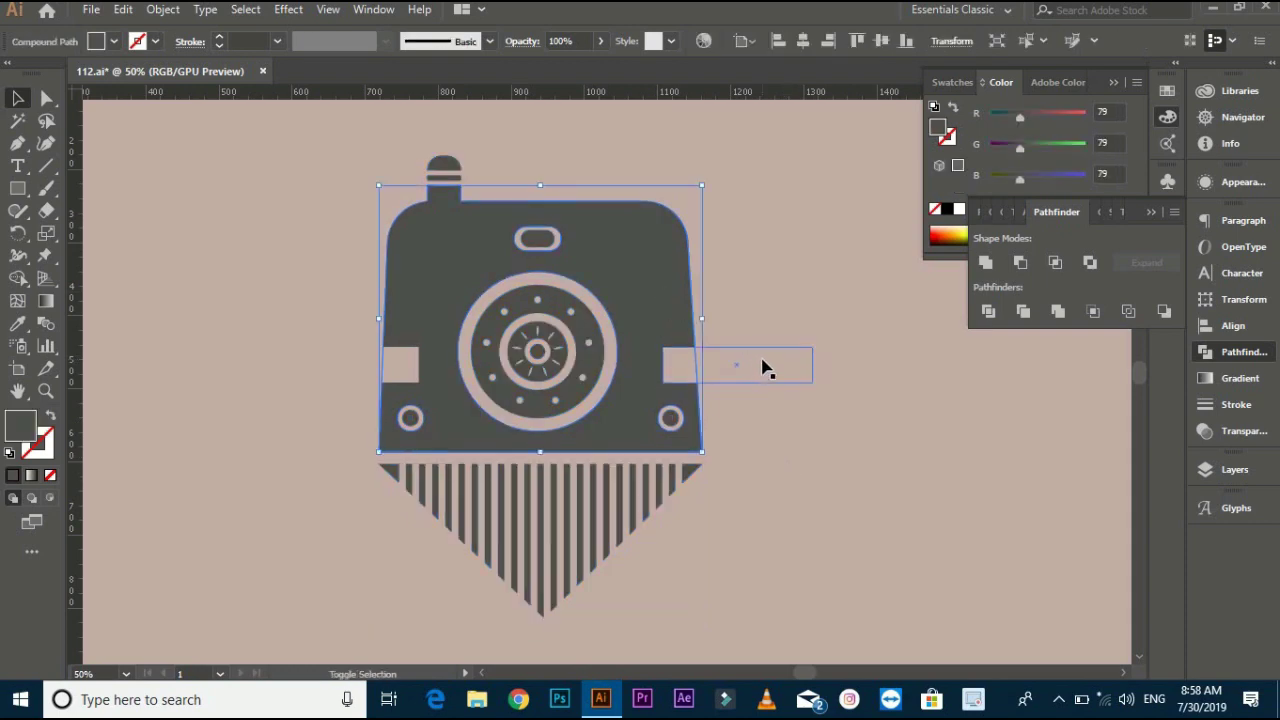
left_click(762, 368, "shift")
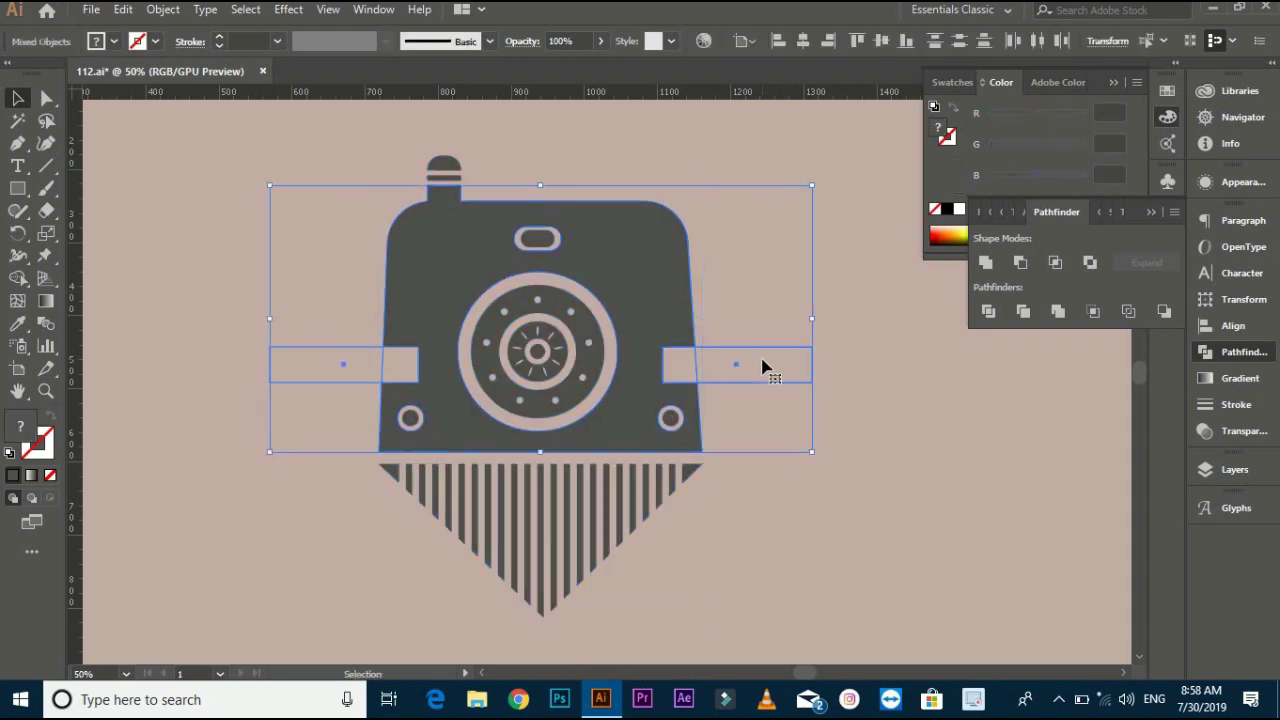
left_click(1020, 263)
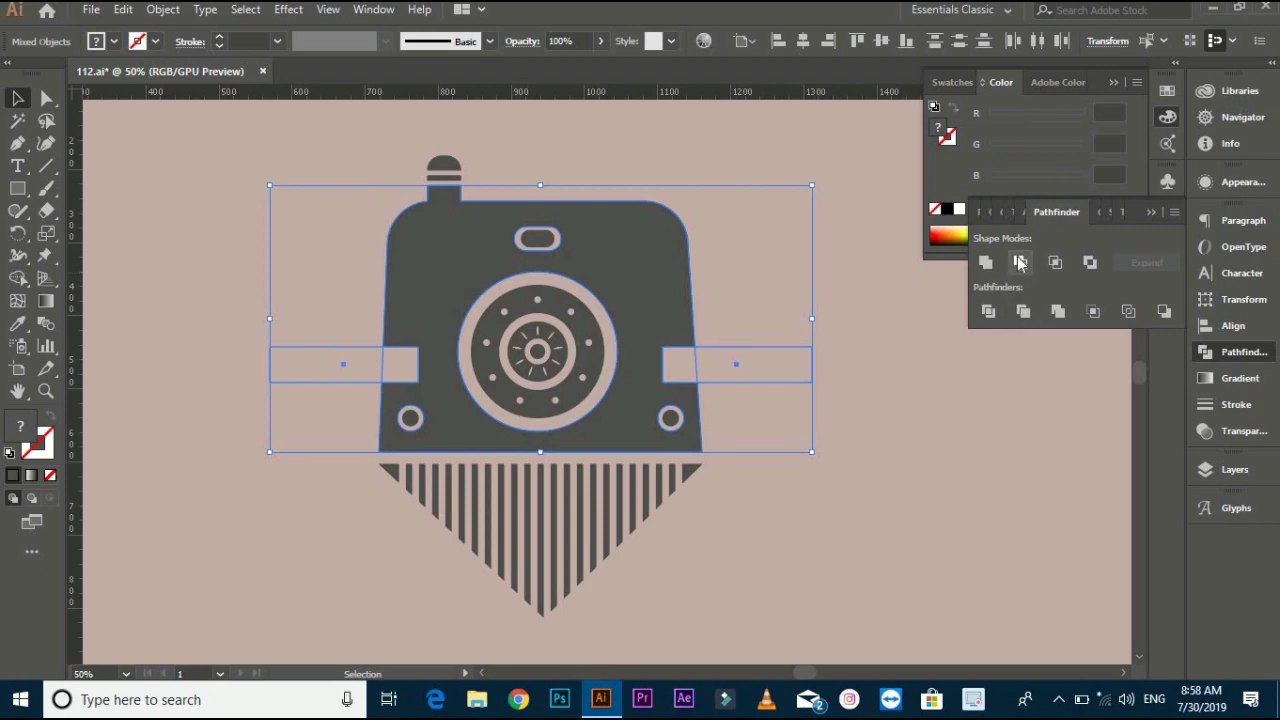
left_click(836, 375)
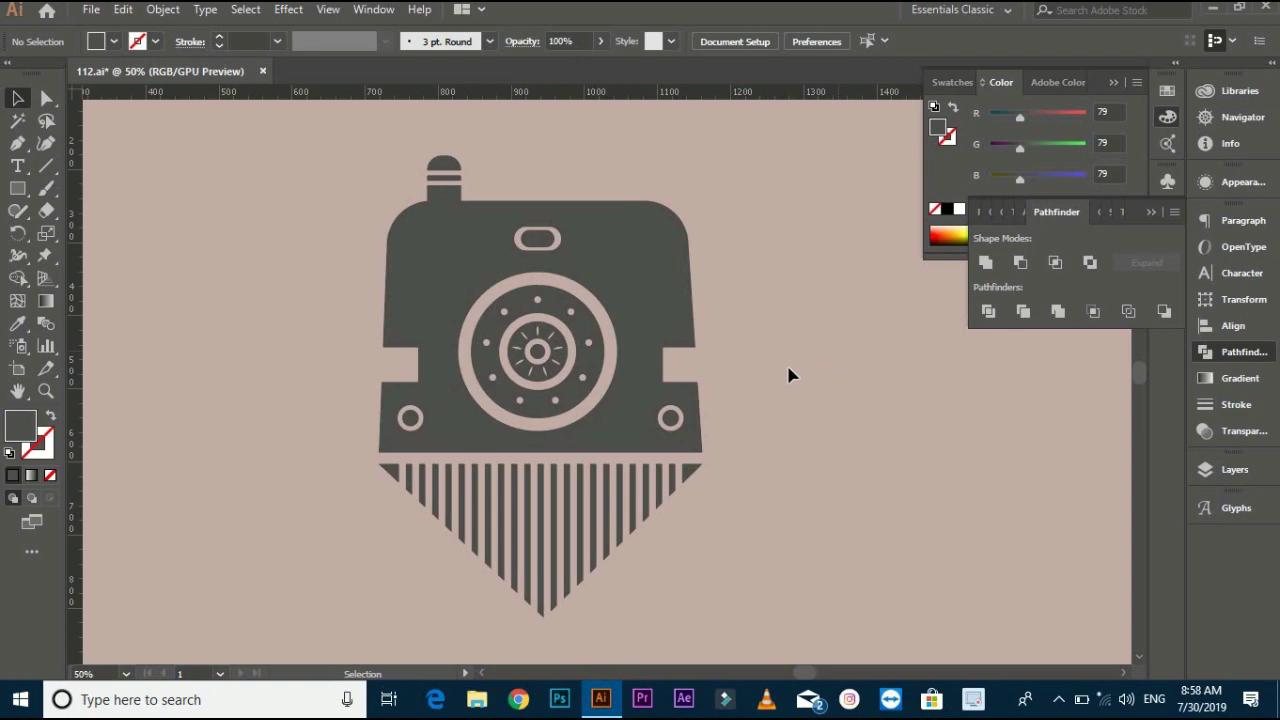
Round both inner corners of the body's left side notch fully so the notch ends in a semicircle
key("ctrl+equal")
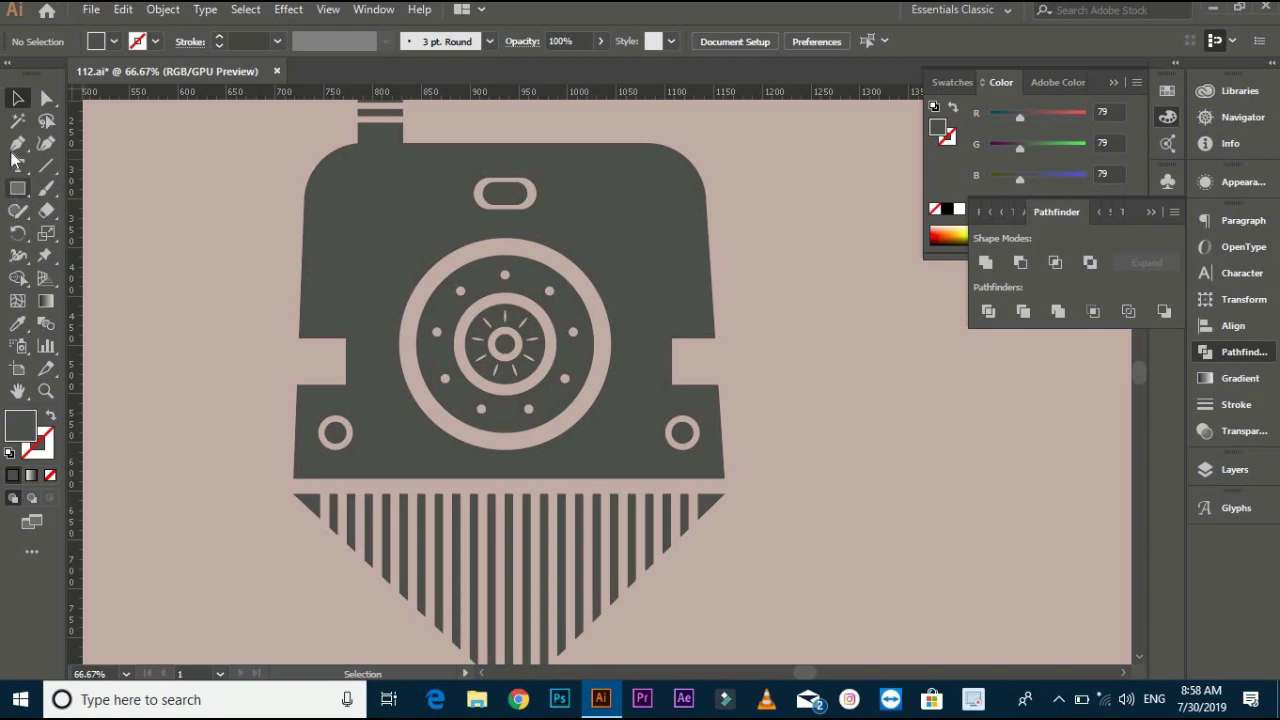
left_click(42, 100)
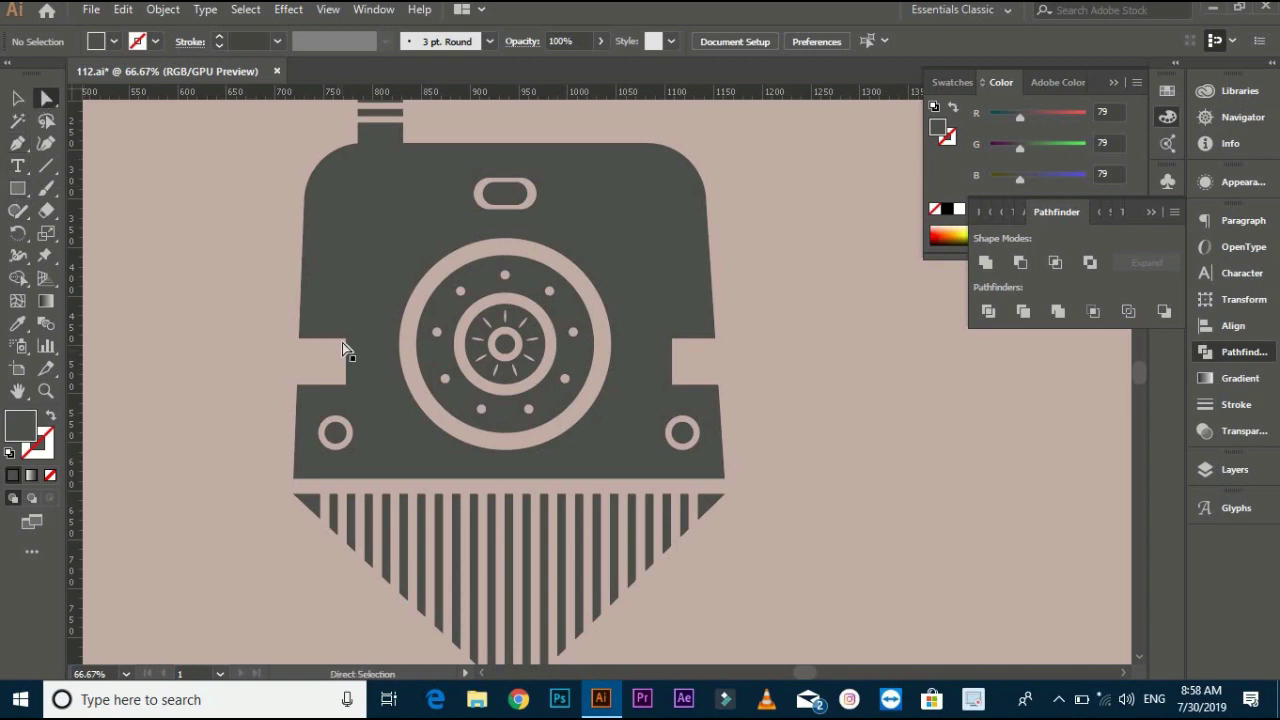
scroll(343, 341, "up", 1)
left_click_drag(346, 336, 251, 371)
left_click(348, 406)
left_click(251, 371)
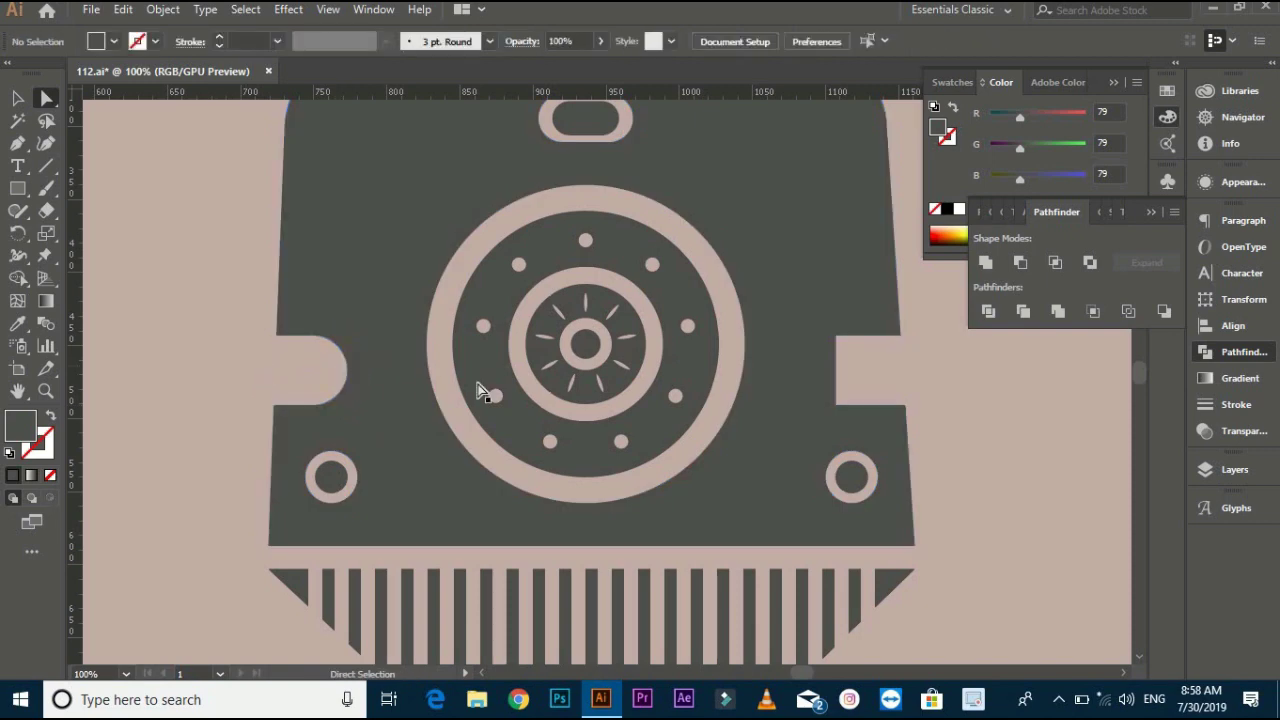
Round both inner corners of the right side notch fully to match the left notch
left_click(836, 337)
left_click(836, 406, "shift")
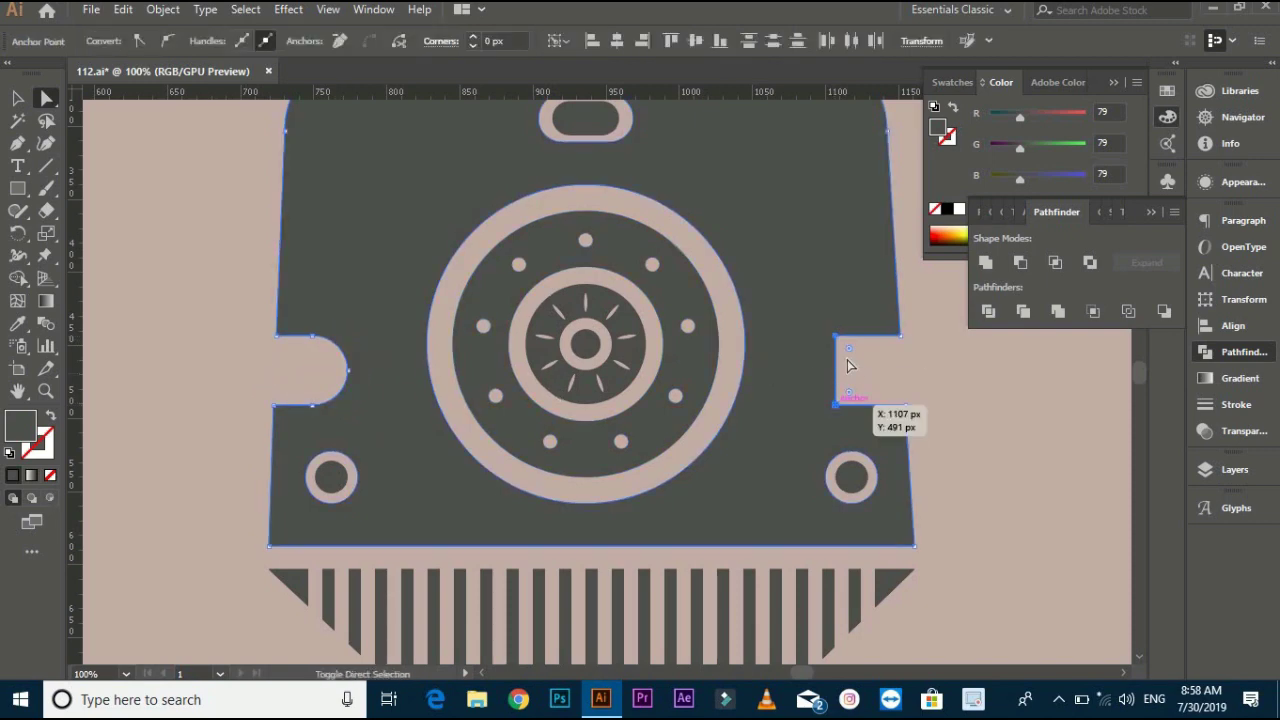
left_click_drag(848, 348, 783, 461)
left_click(941, 392)
scroll(941, 392, "down", 3)
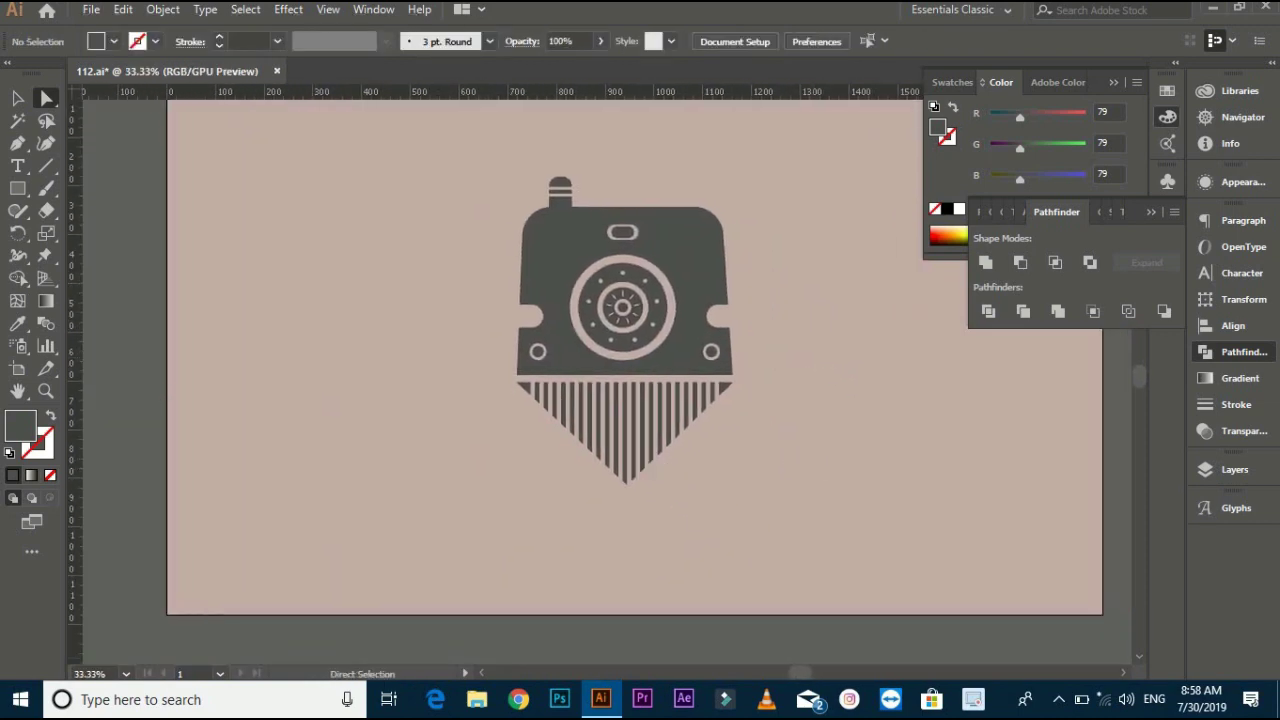
Select all parts of the logo and group them
left_click(17, 99)
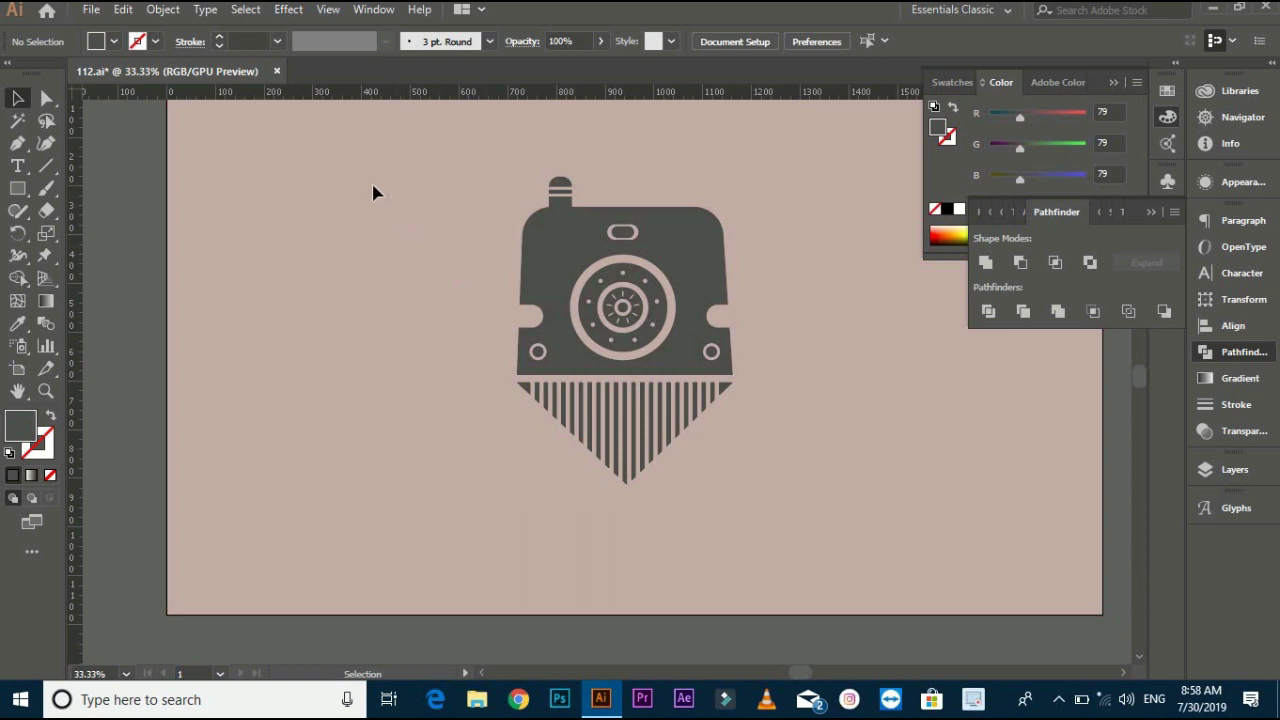
left_click_drag(372, 186, 756, 452)
left_click_drag(789, 536, 789, 536)
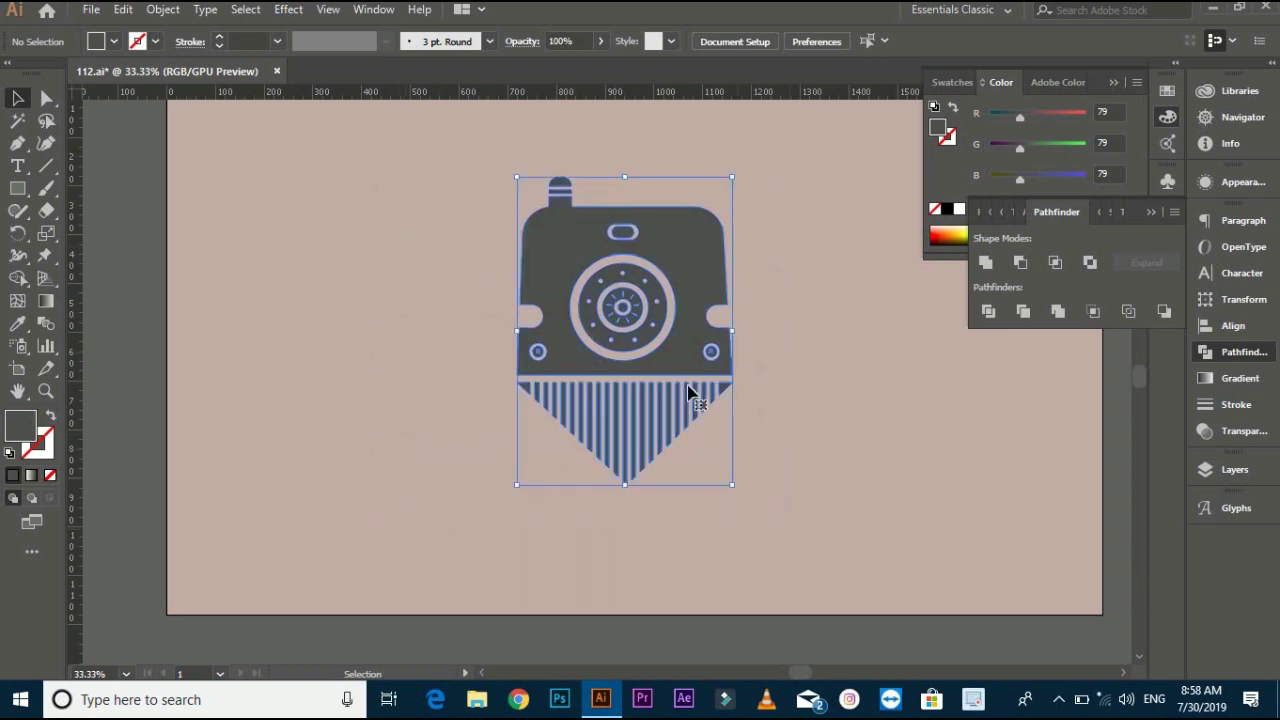
key("a")
key("v")
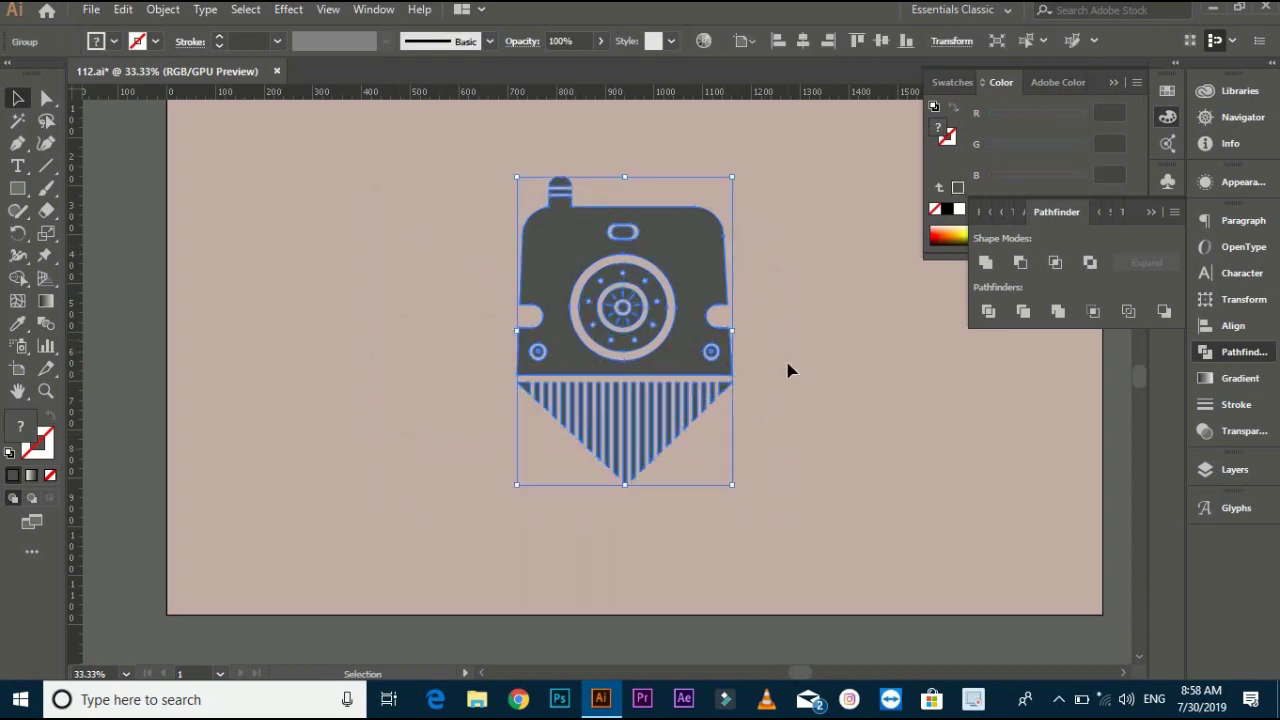
Move the grouped logo slightly upward on the artboard
key("ctrl+minus")
left_click(684, 398)
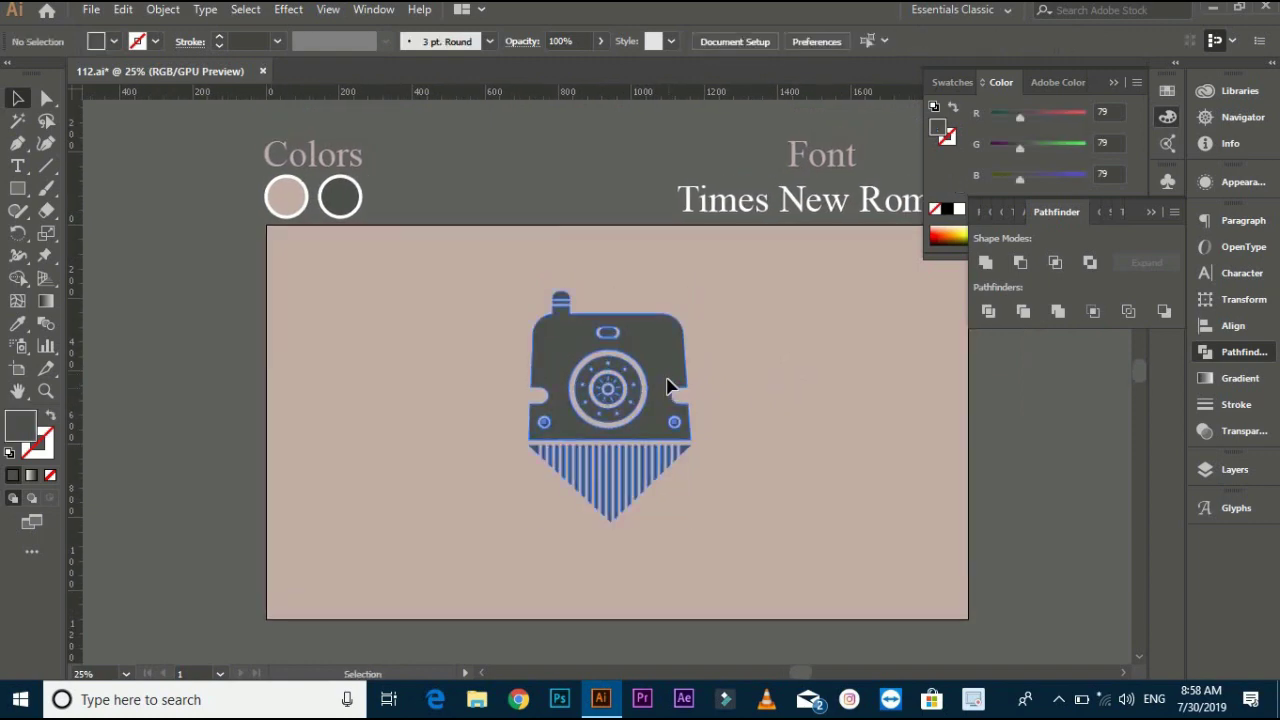
left_click_drag(684, 394, 672, 366)
left_click(751, 403)
left_click(658, 430)
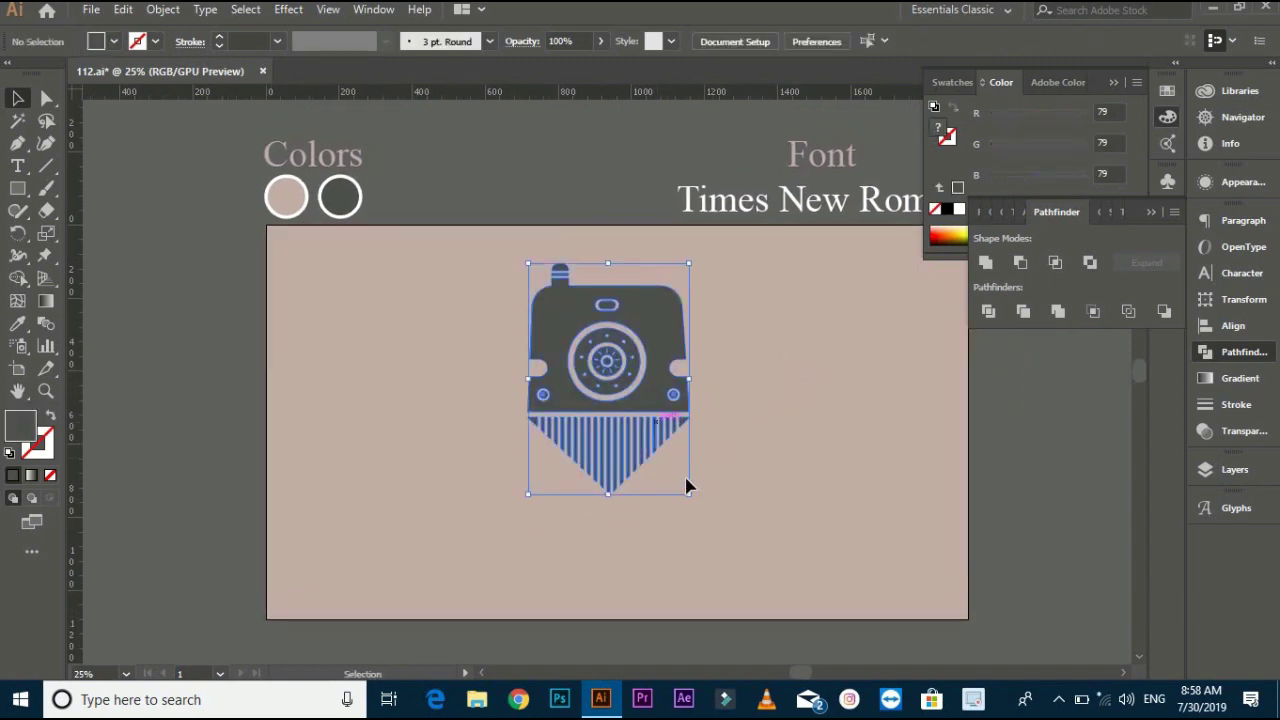
Scale the logo group down proportionally about its center
left_click_drag(686, 491, 738, 422)
left_click(738, 419)
scroll(736, 405, "down", 1)
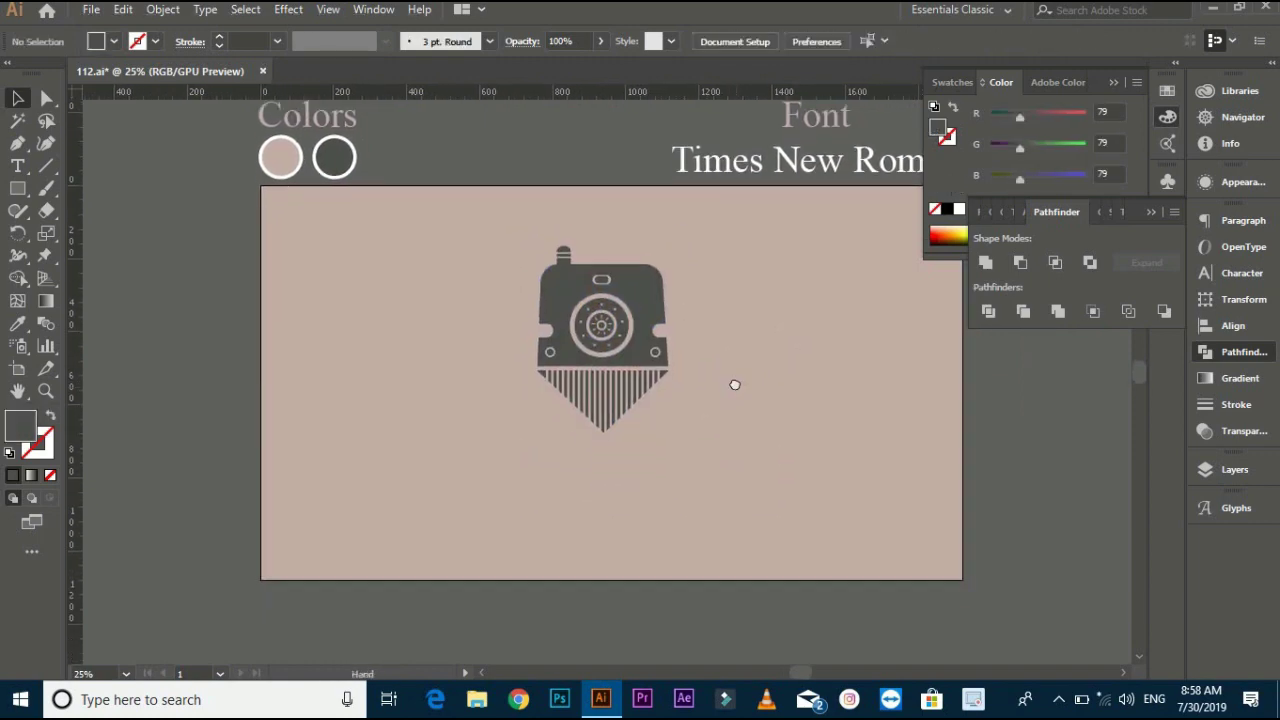
scroll(735, 388, "down", 1)
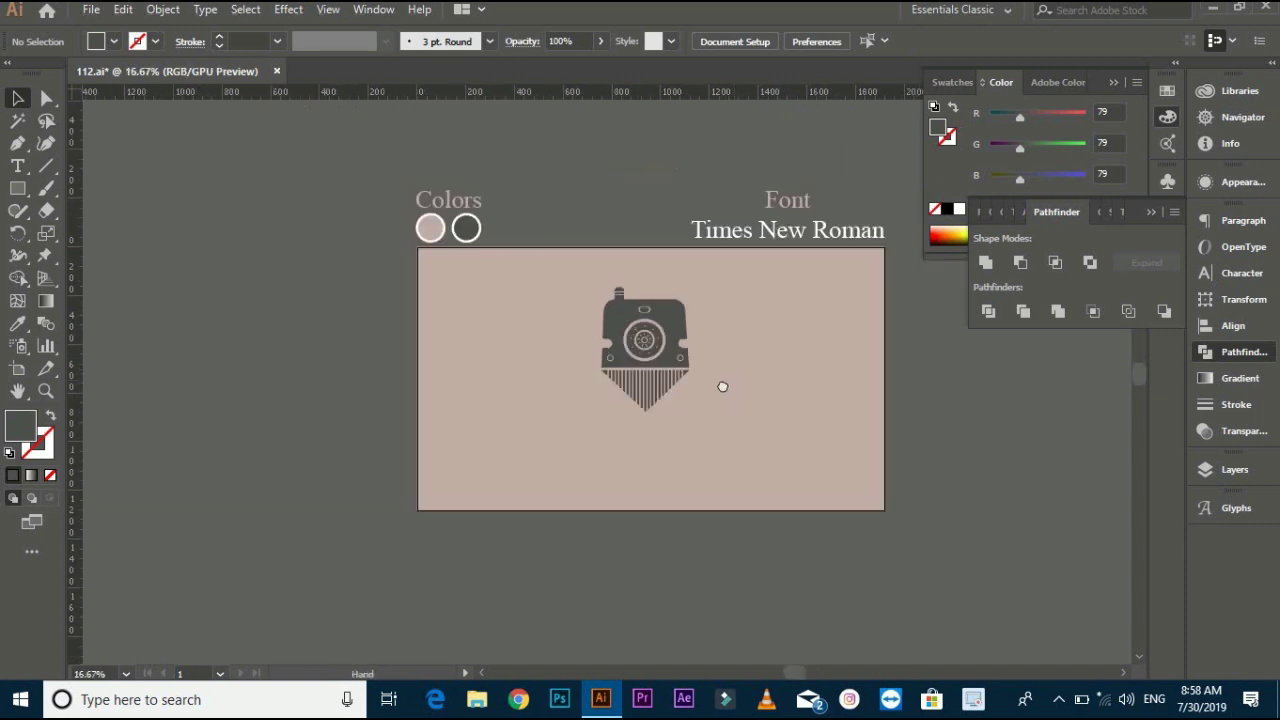
left_click_drag(723, 386, 703, 391)
scroll(728, 357, "up", 1)
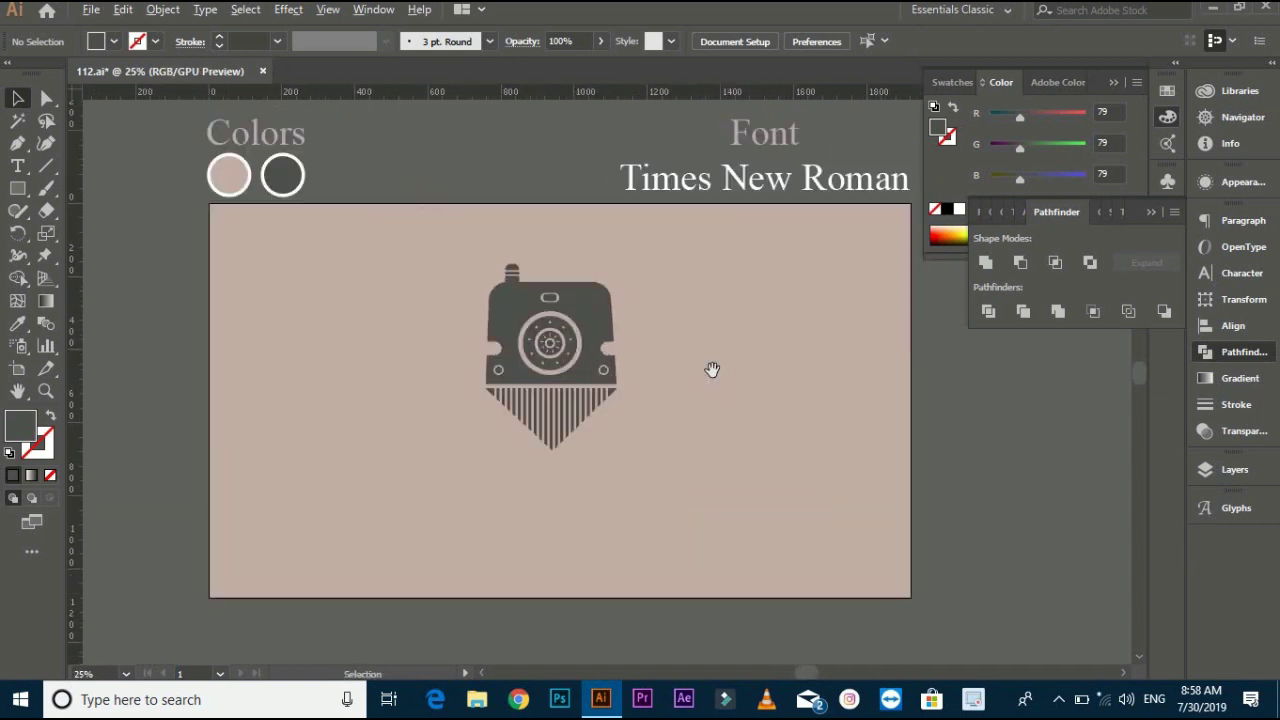
Add the text "Train Ride" in Times New Roman, enlarge it to about 108 pt and place it below the logo
left_click(17, 166)
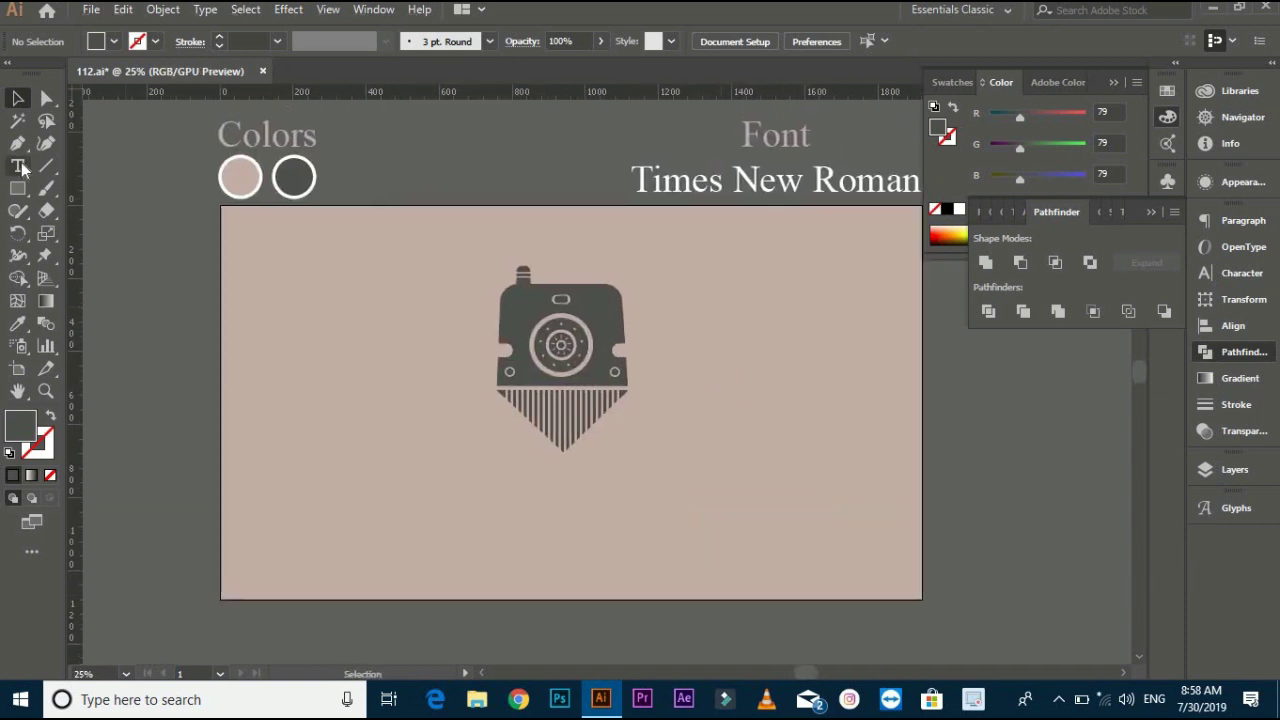
left_click(401, 491)
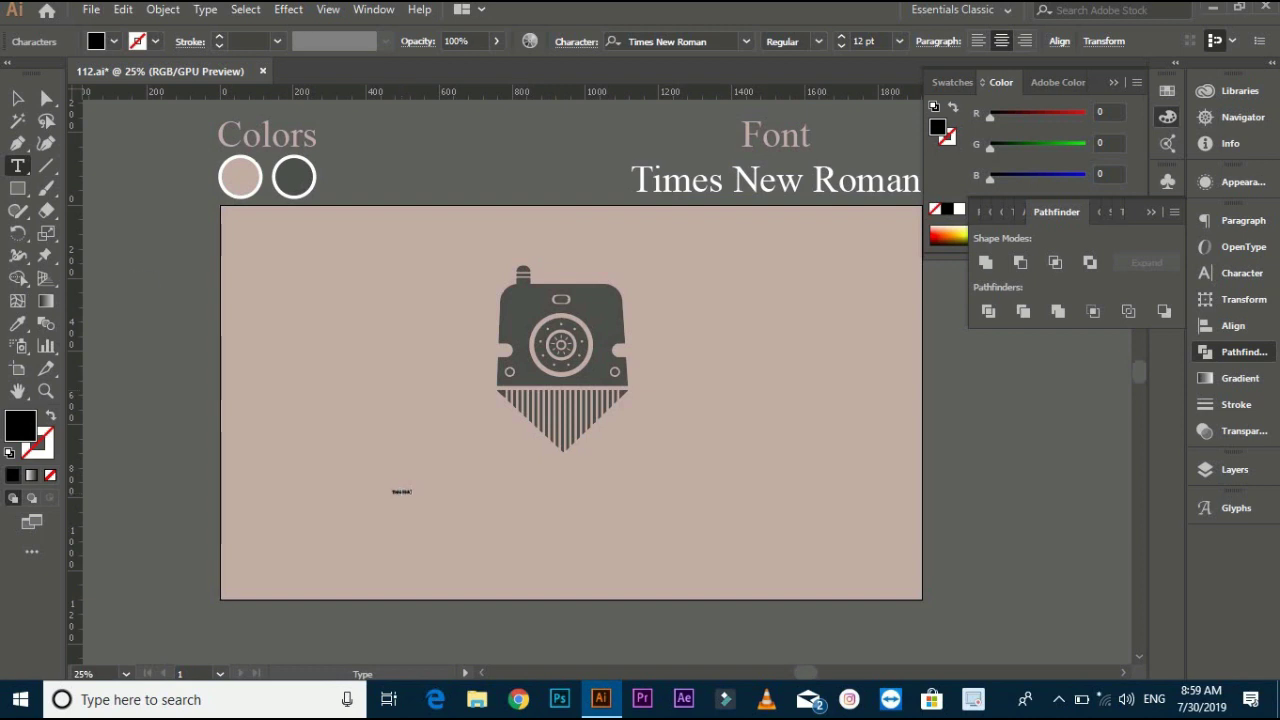
left_click(15, 100)
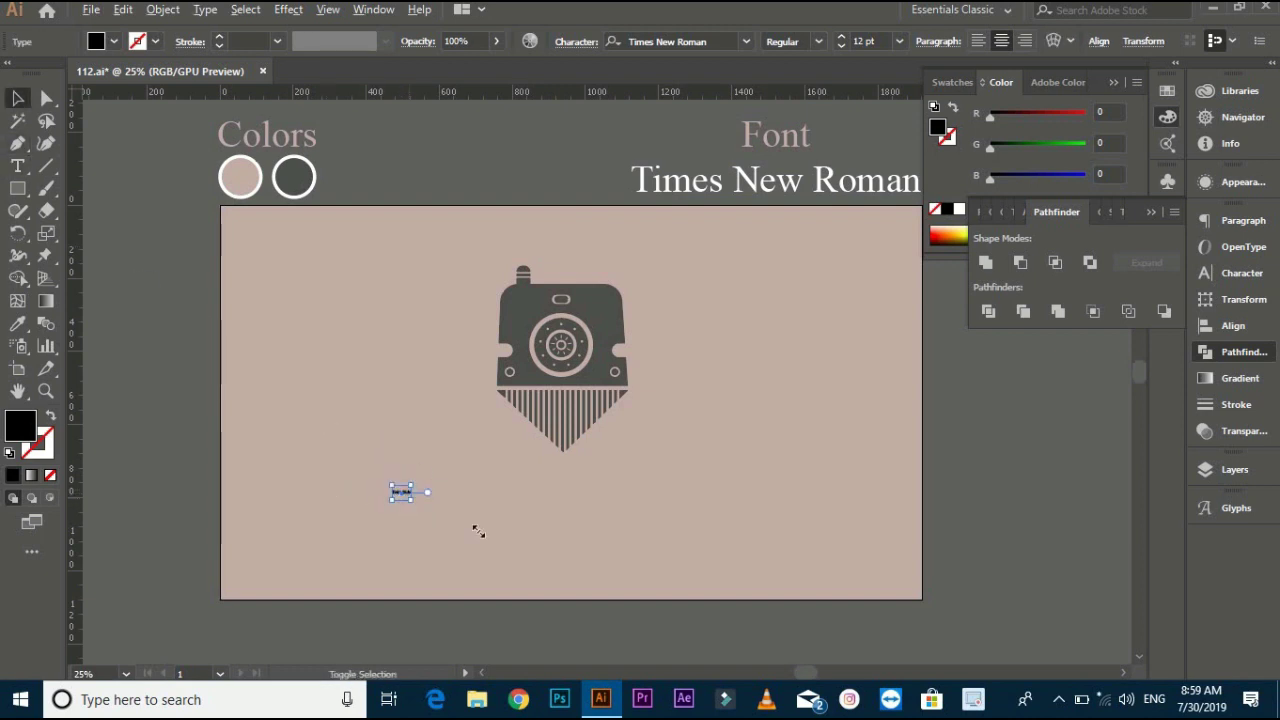
left_click_drag(478, 532, 608, 502)
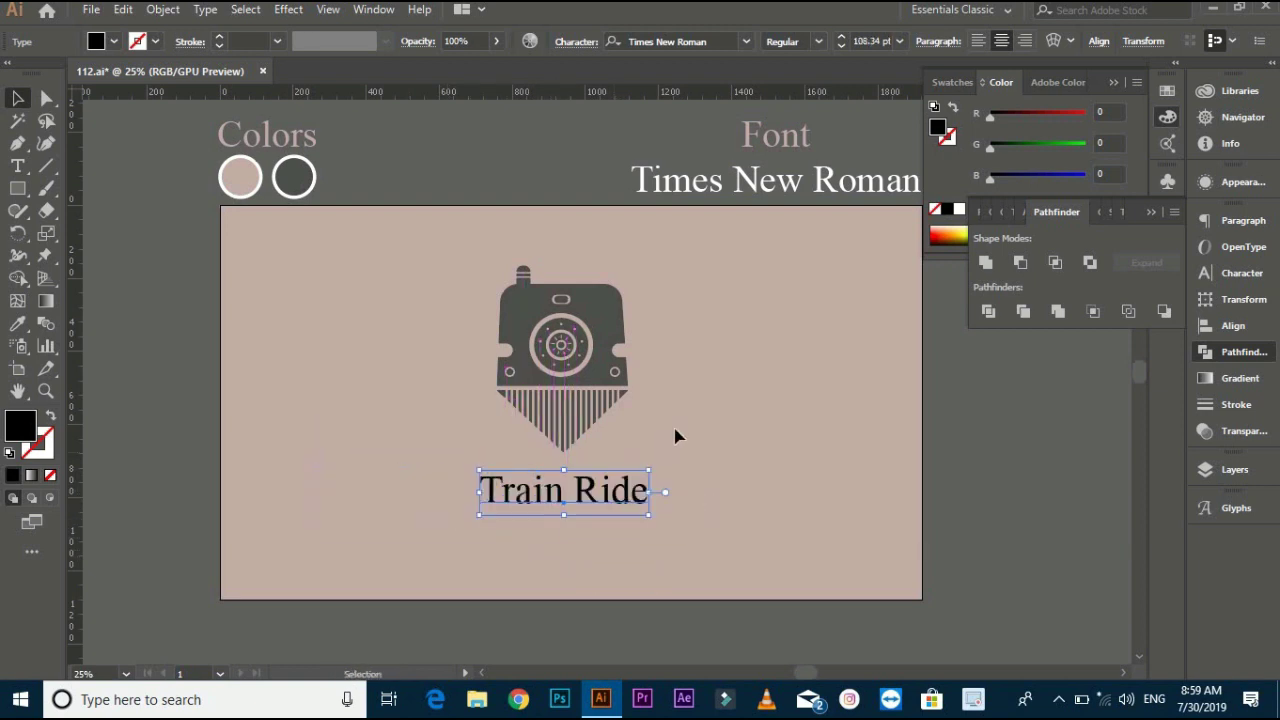
left_click(675, 436)
Copy the Times New Roman sample's style onto the "Train Ride" text and set its fill color to 4F4F4F
left_click(598, 505)
left_click(18, 323)
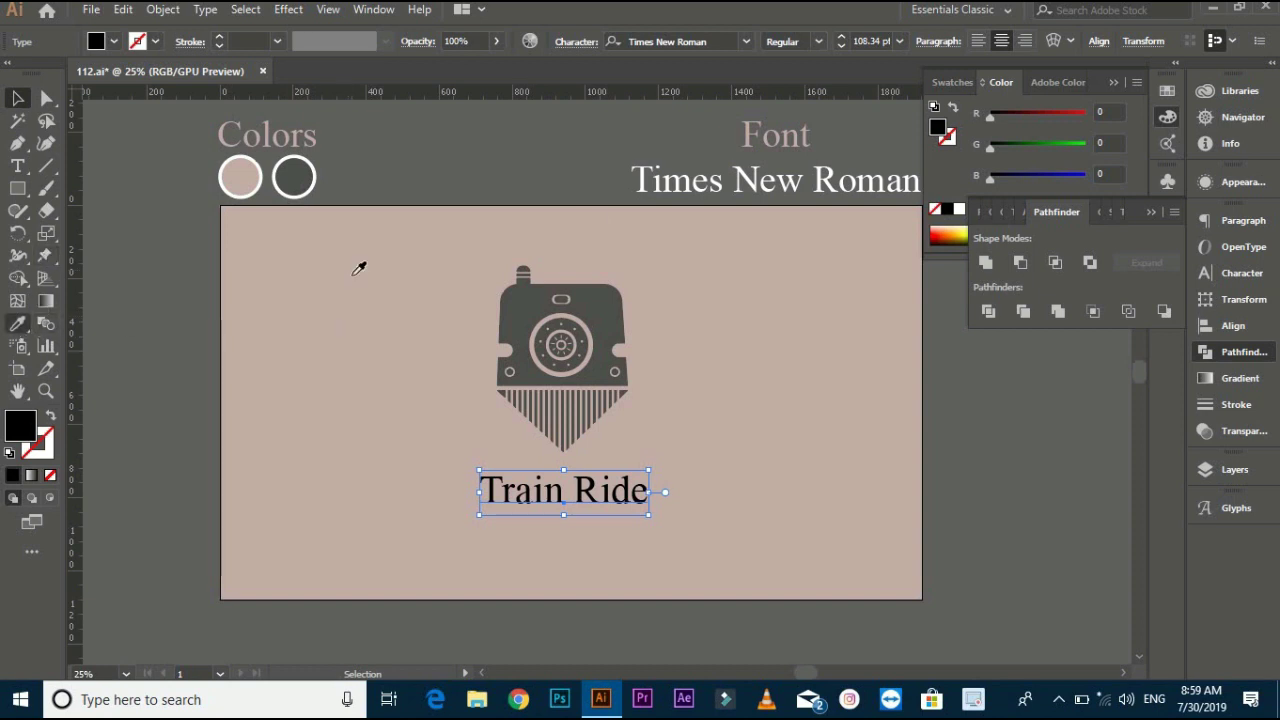
left_click(801, 176)
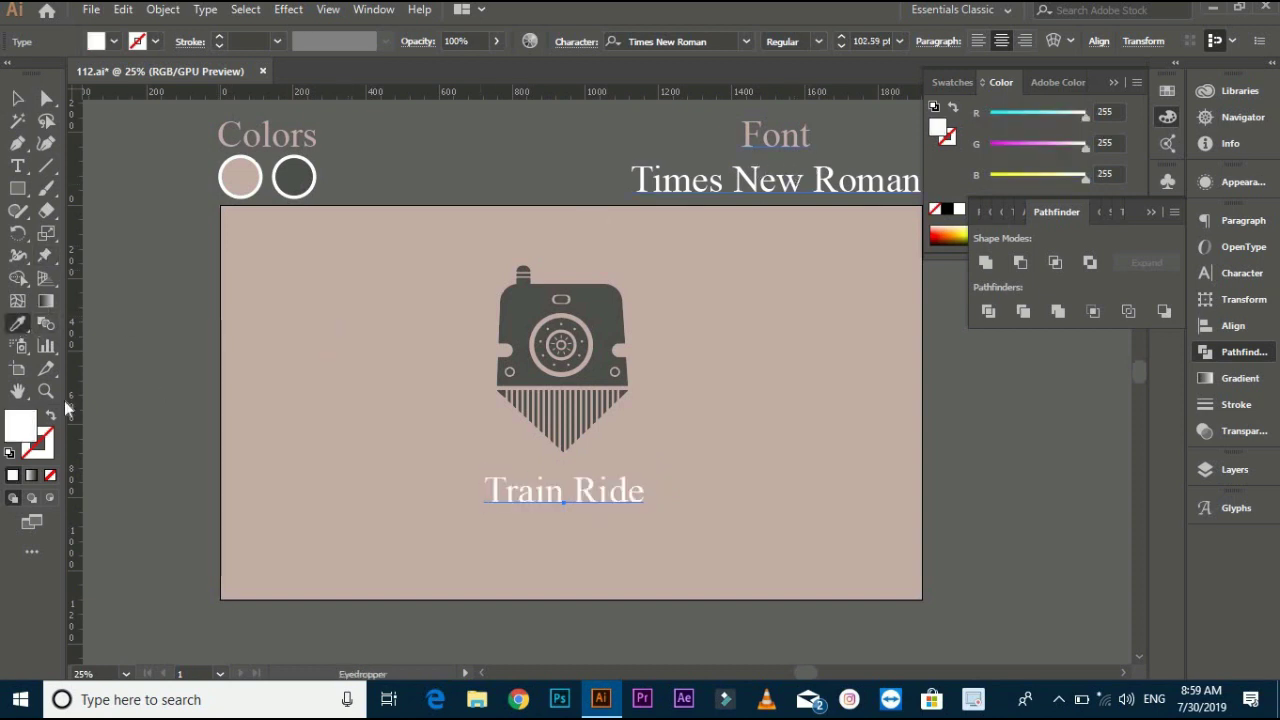
double_click(15, 430)
left_click_drag(694, 501, 676, 575)
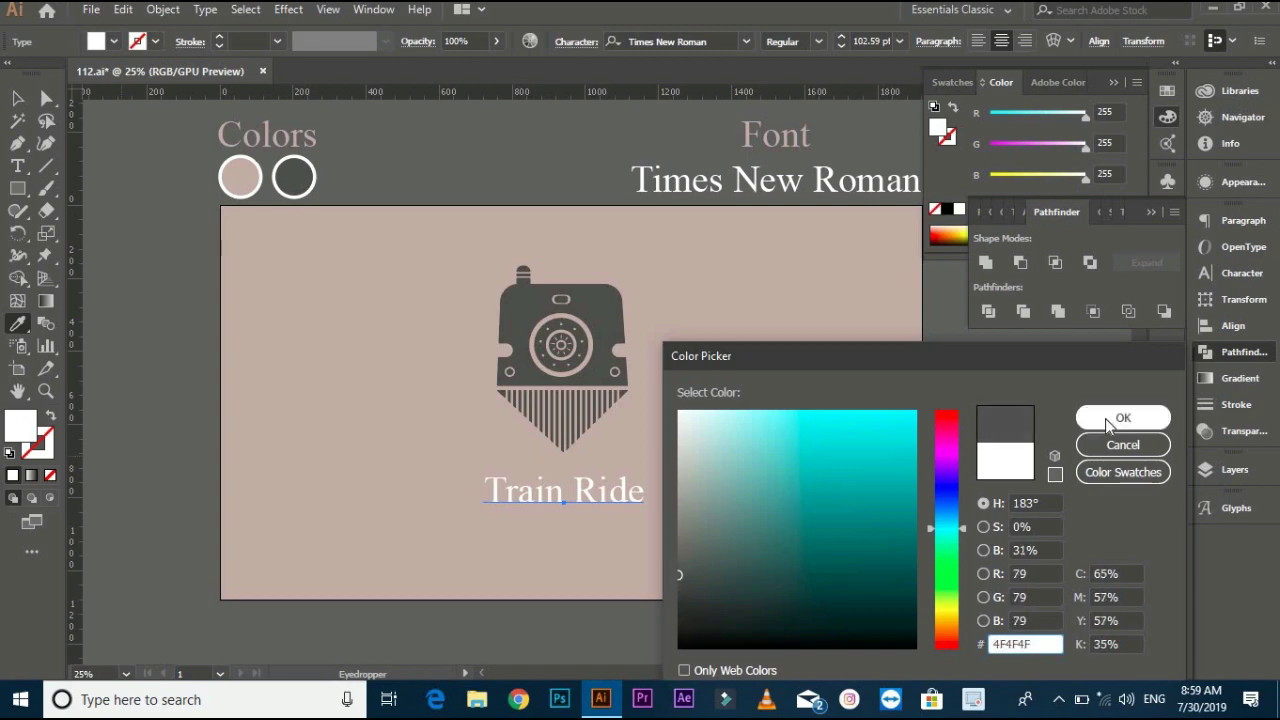
left_click(1123, 417)
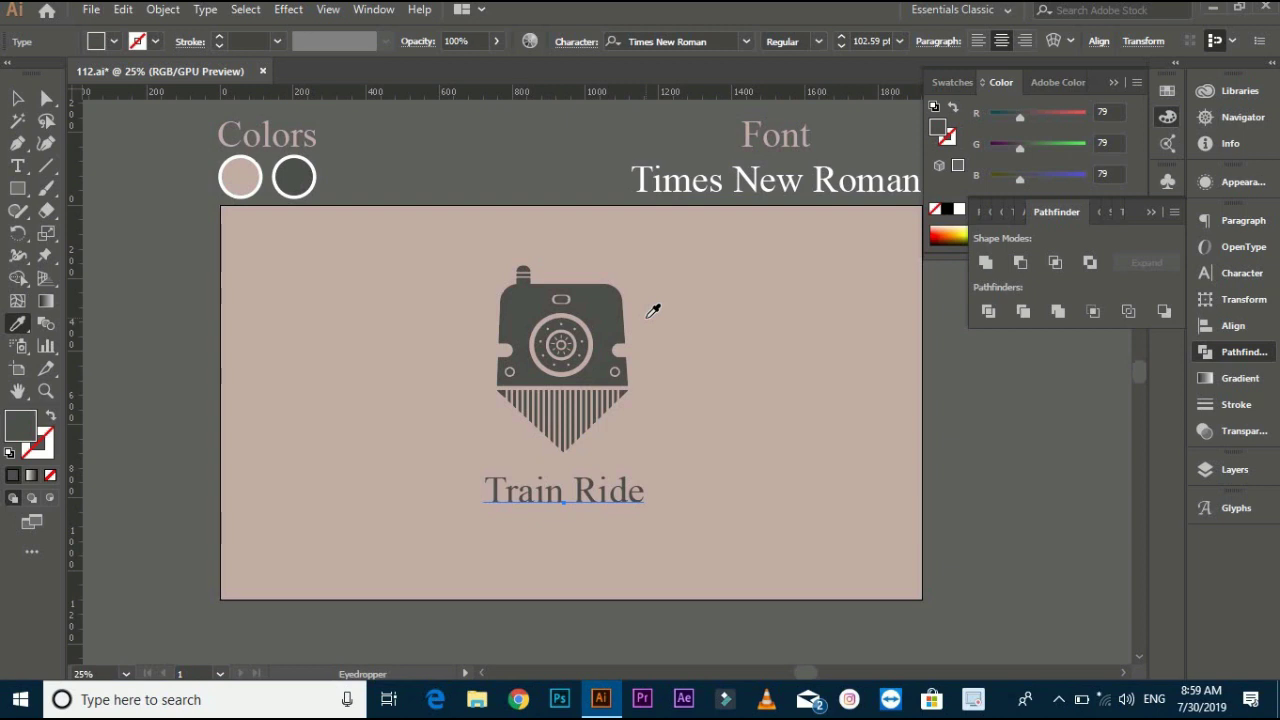
Center the logo and the "Train Ride" text horizontally on each other
key("v")
left_click(608, 425)
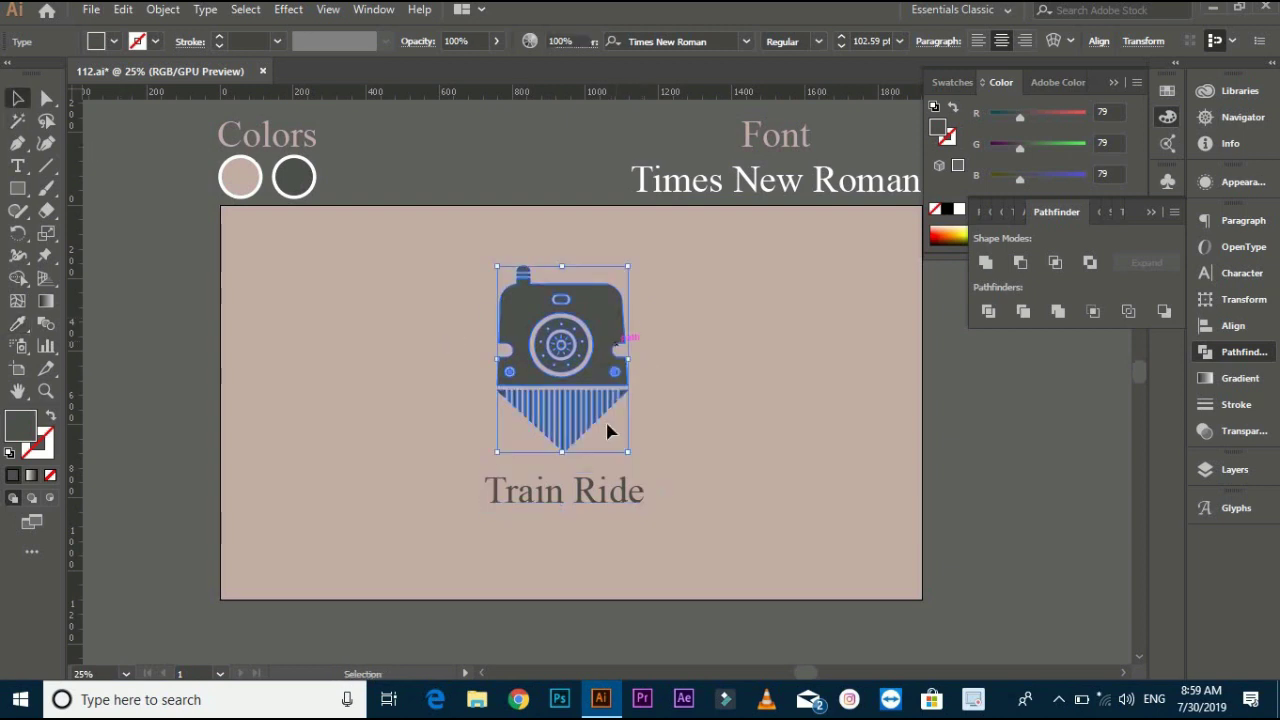
left_click(603, 495, "shift")
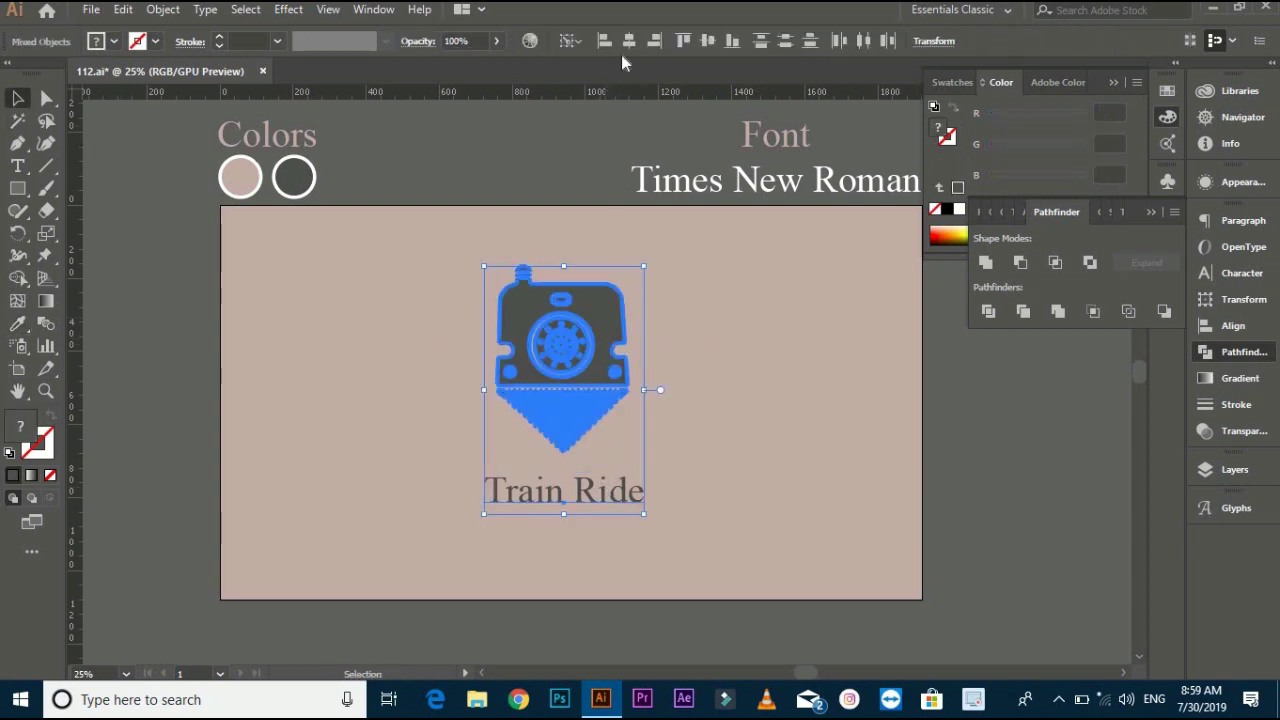
left_click(629, 41)
left_click(531, 135)
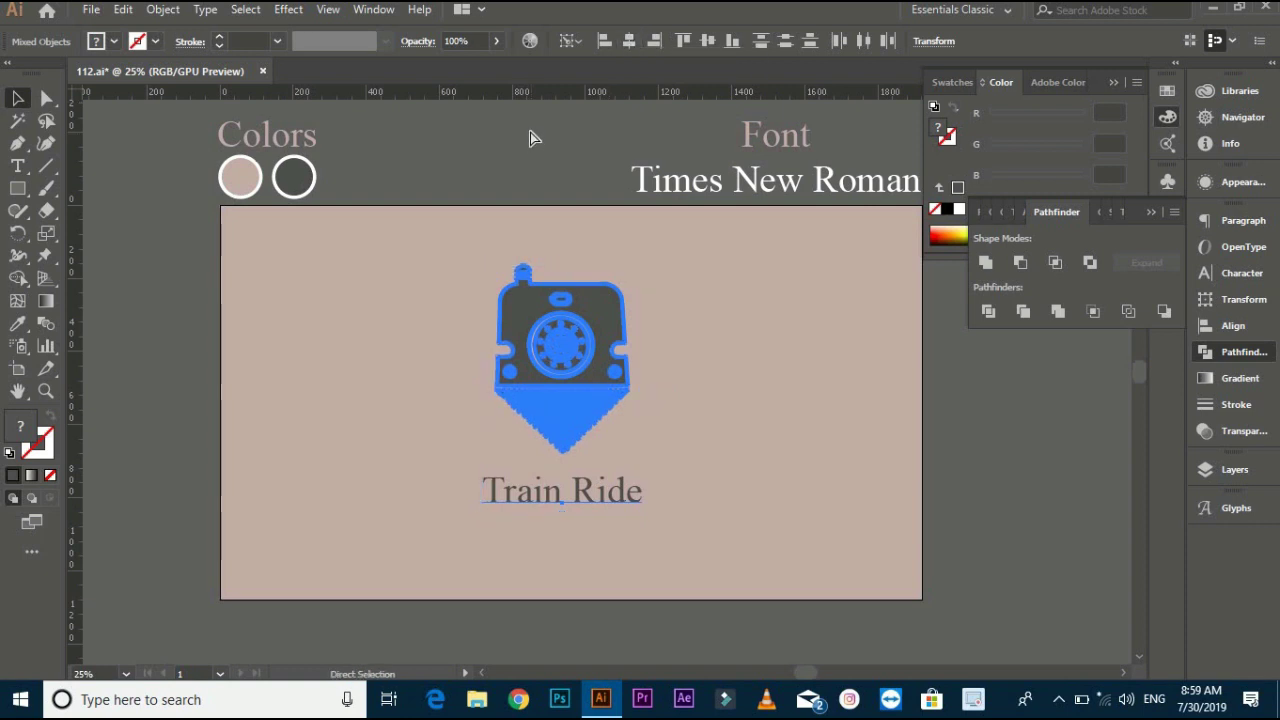
Group the logo with its text and center the group horizontally and vertically on the background rectangle
key("ctrl+g")
left_click(473, 318, "shift")
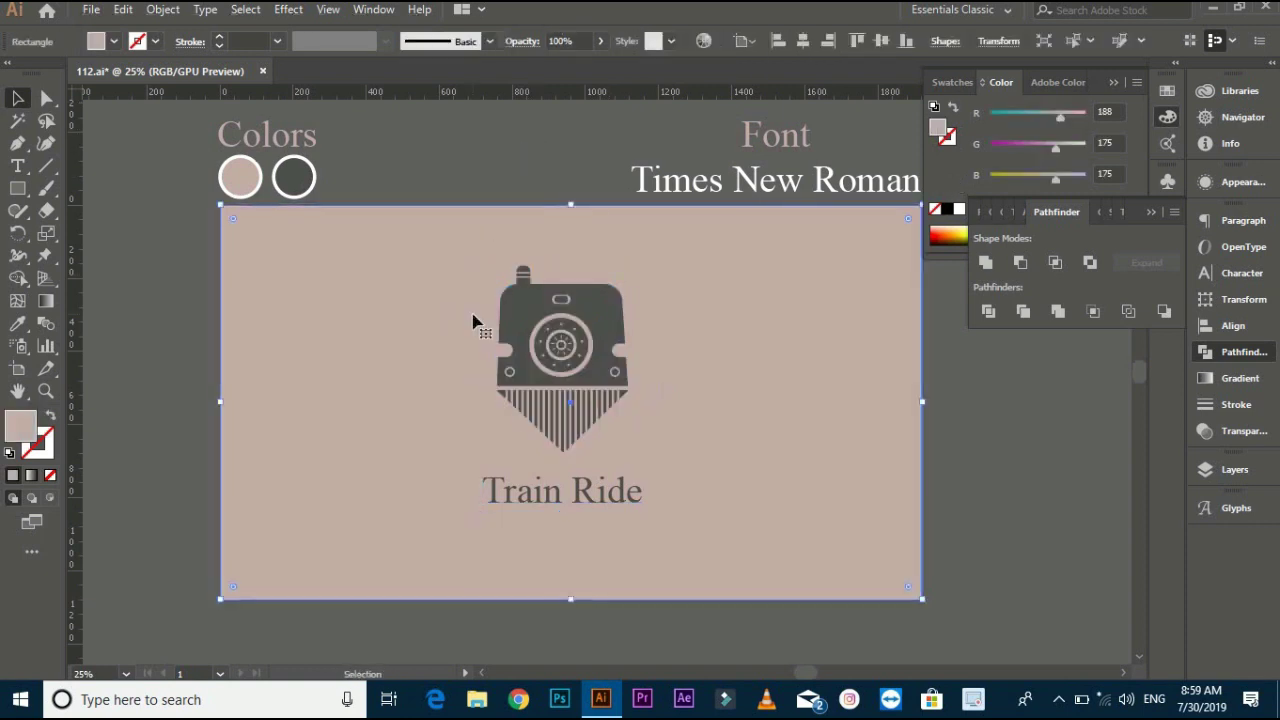
left_click(429, 374)
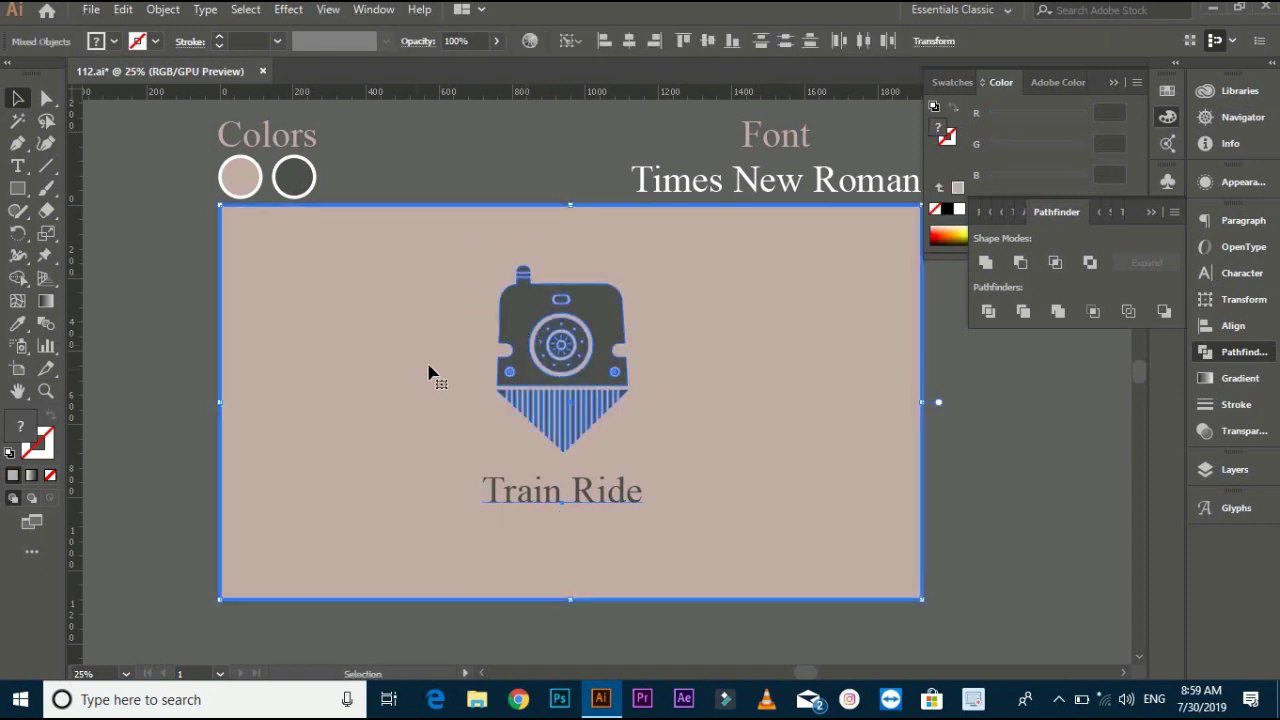
left_click(630, 40)
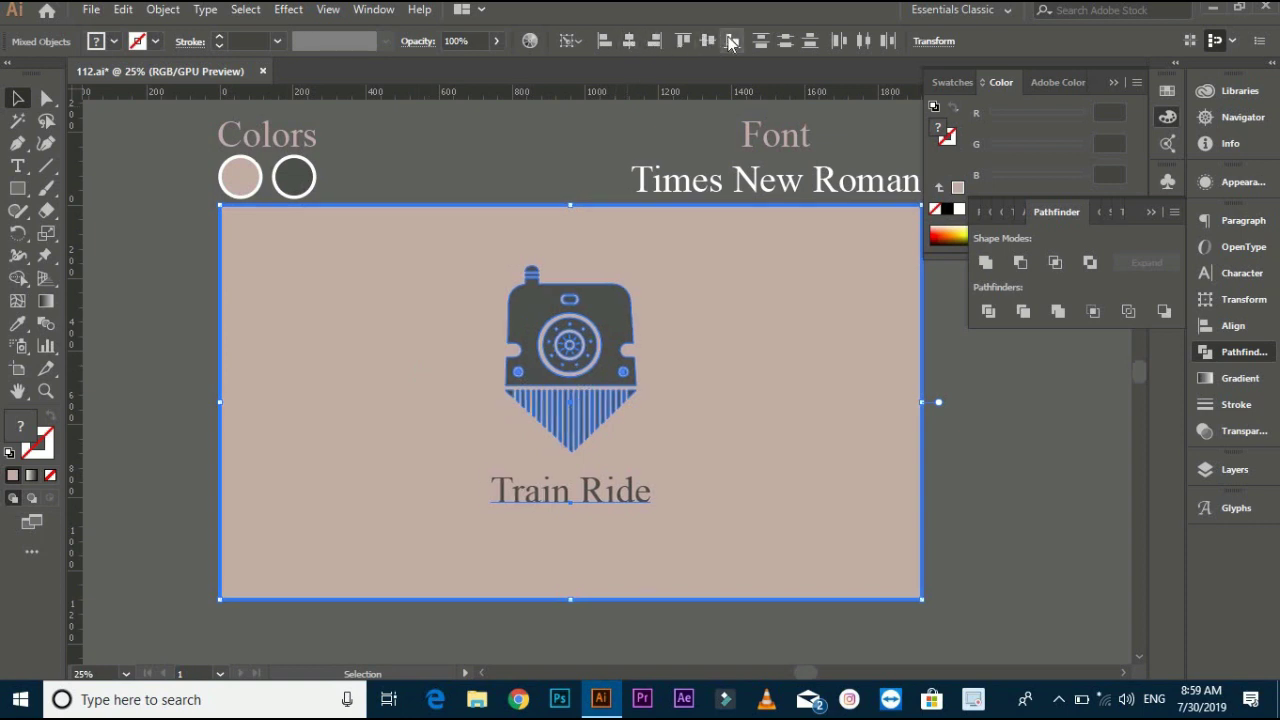
left_click(500, 151)
scroll(514, 180, "up", 1)
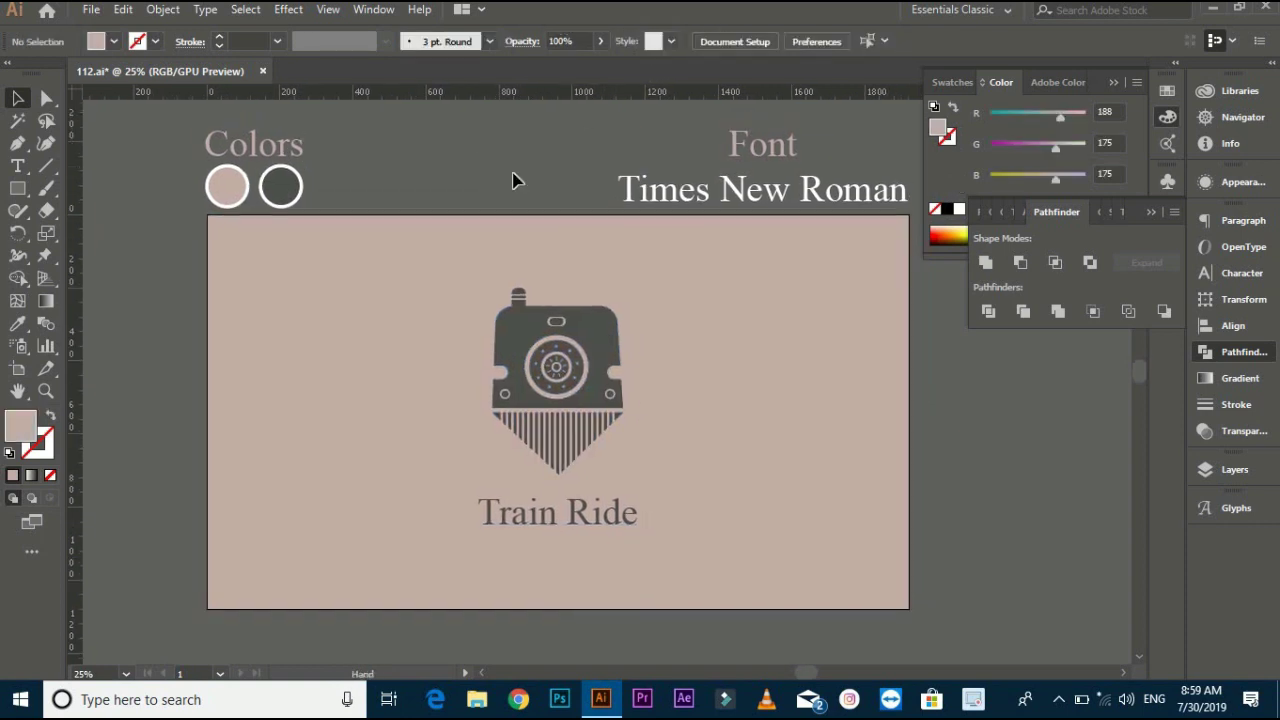
scroll(514, 180, "down", 2)
scroll(527, 238, "up", 1)
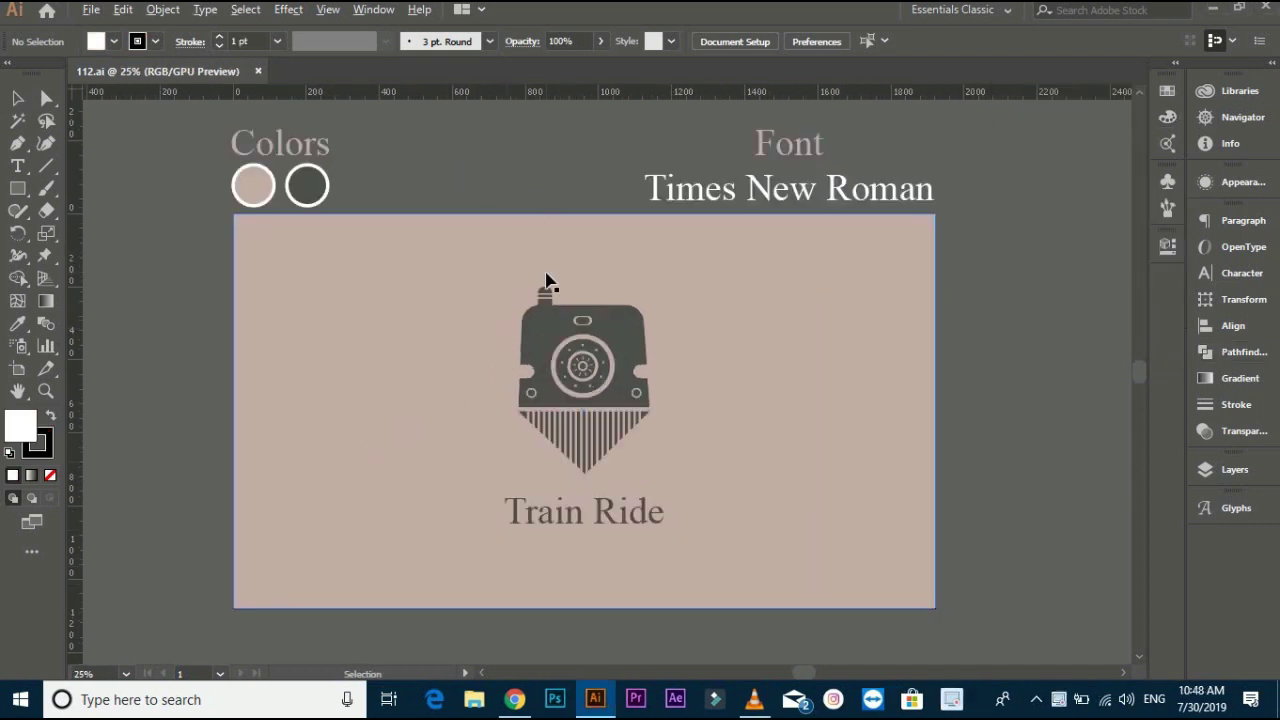
Draw a diagonal line about 16 px long with the Pen tool, just outside the upper left of the striped post
scroll(546, 280, "up", 3)
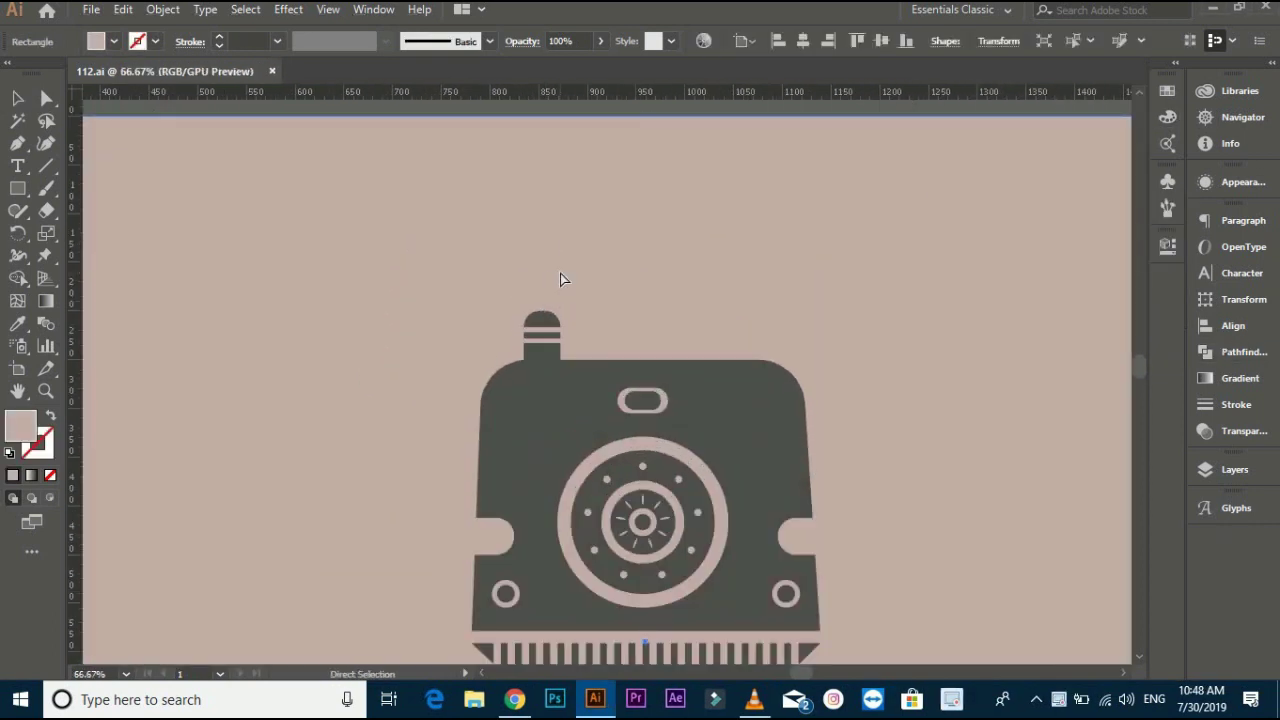
scroll(527, 317, "up", 2)
left_click_drag(511, 300, 498, 420)
left_click(19, 146)
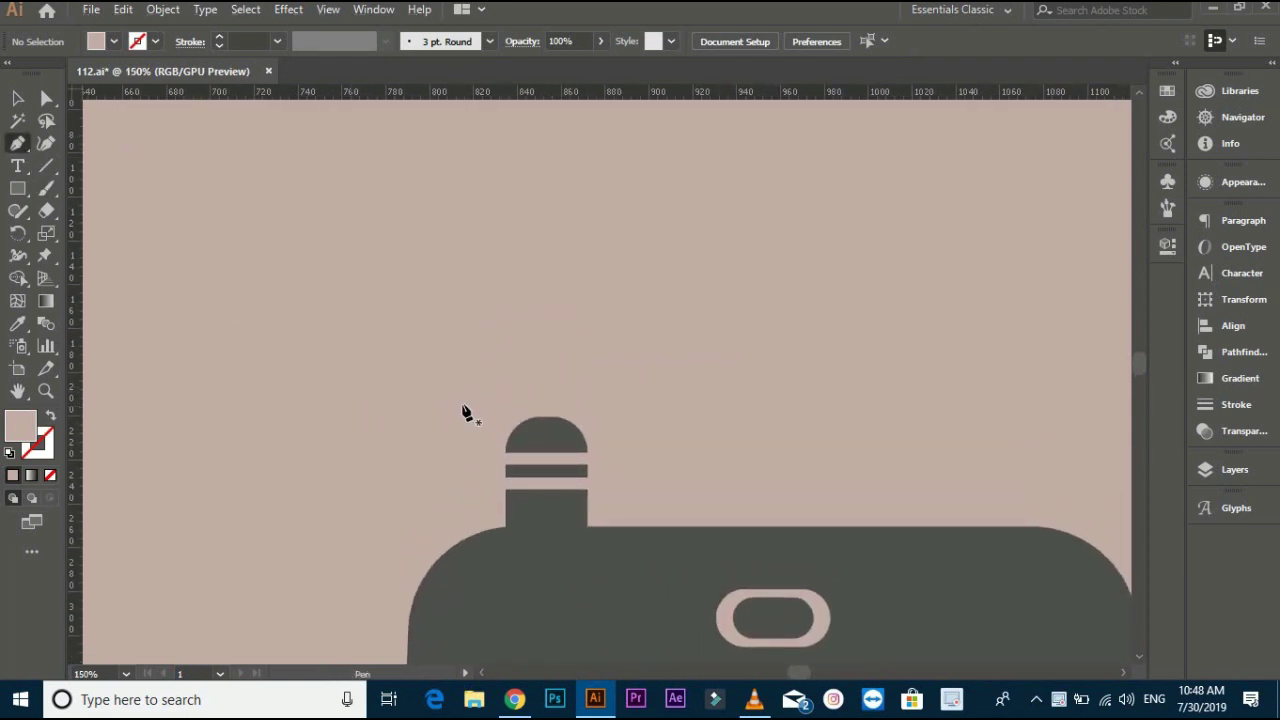
left_click(461, 403)
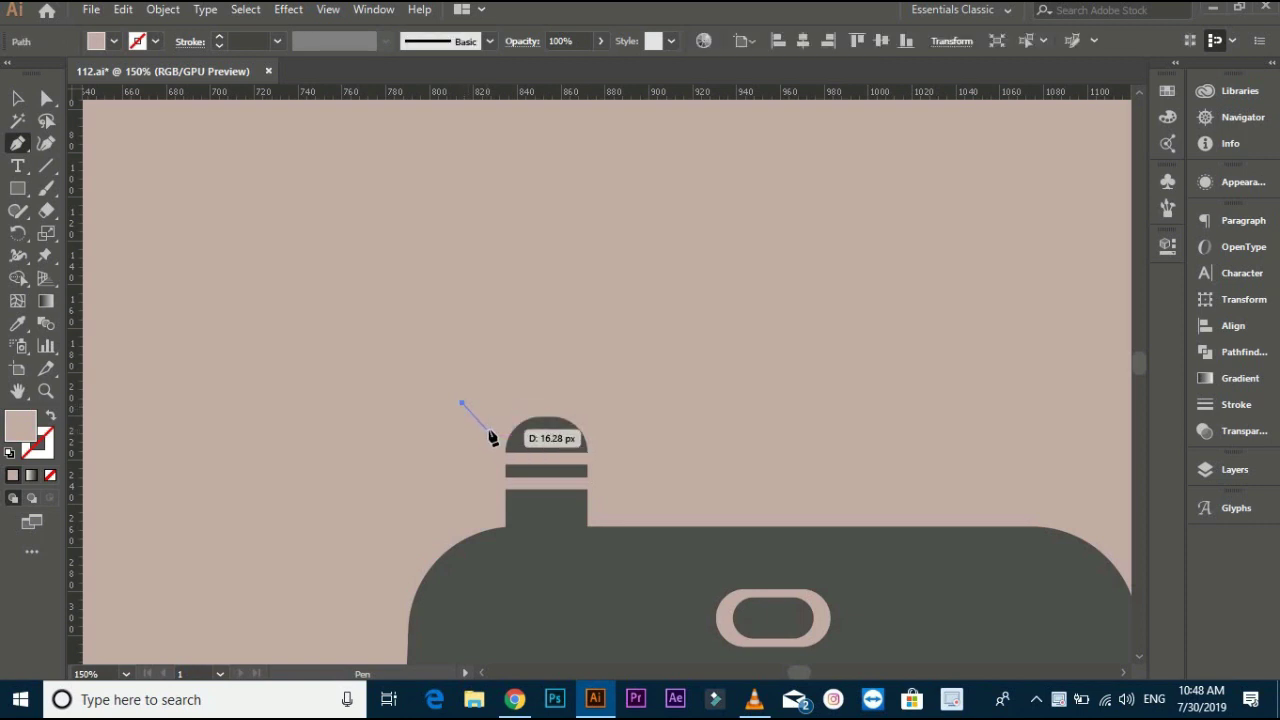
left_click(490, 430)
Sample the body's dark gray for the short diagonal line and swap it to the stroke, leaving no fill
key("ctrl")
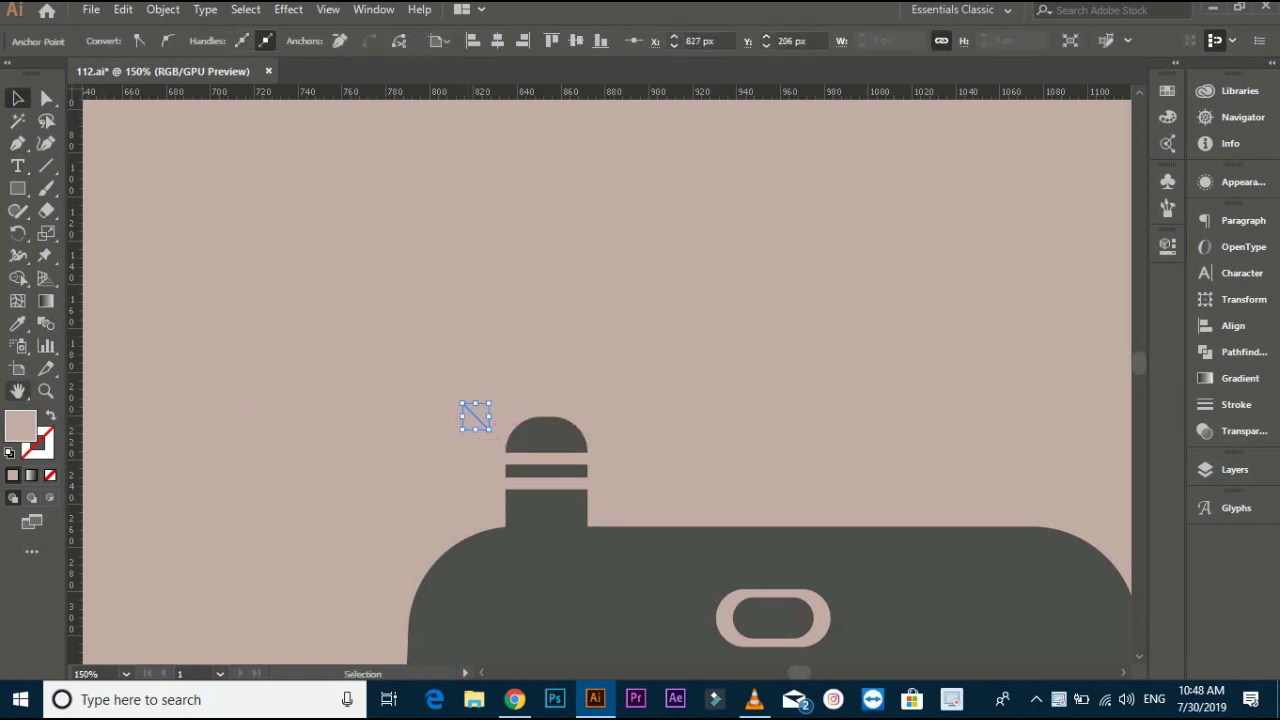
key("i")
left_click(520, 558)
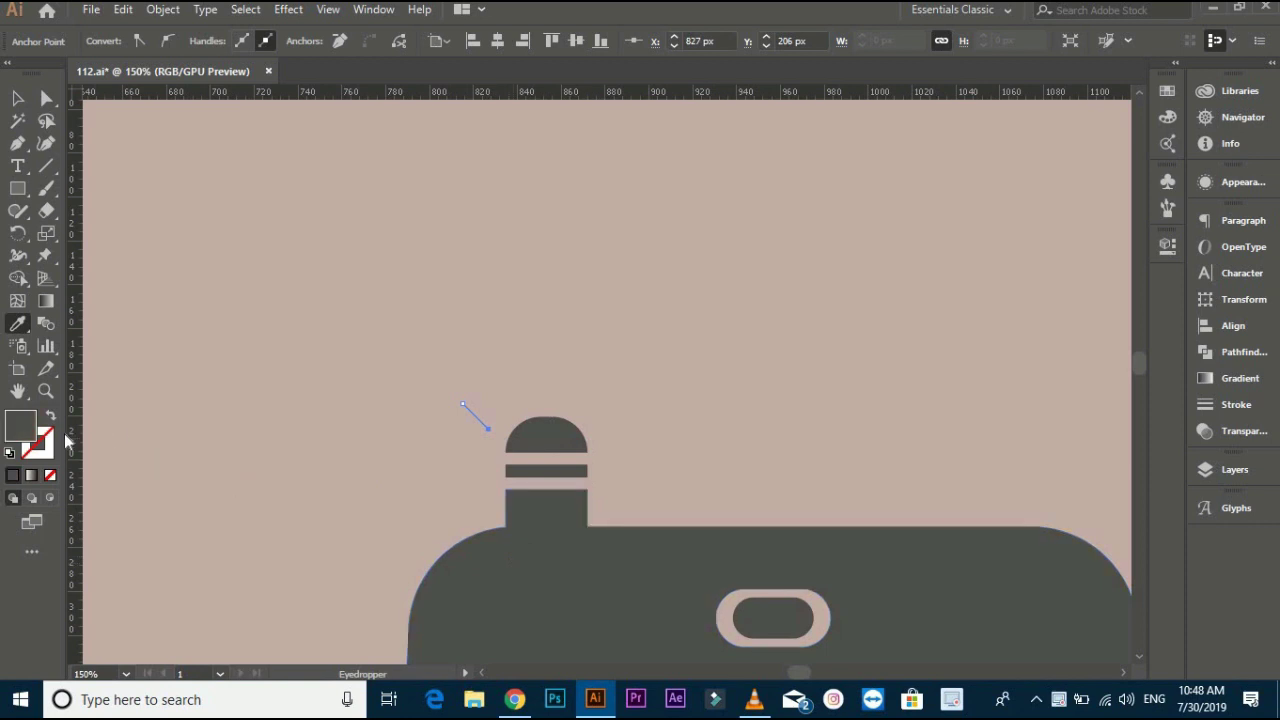
left_click(50, 415)
left_click(17, 97)
left_click(399, 386)
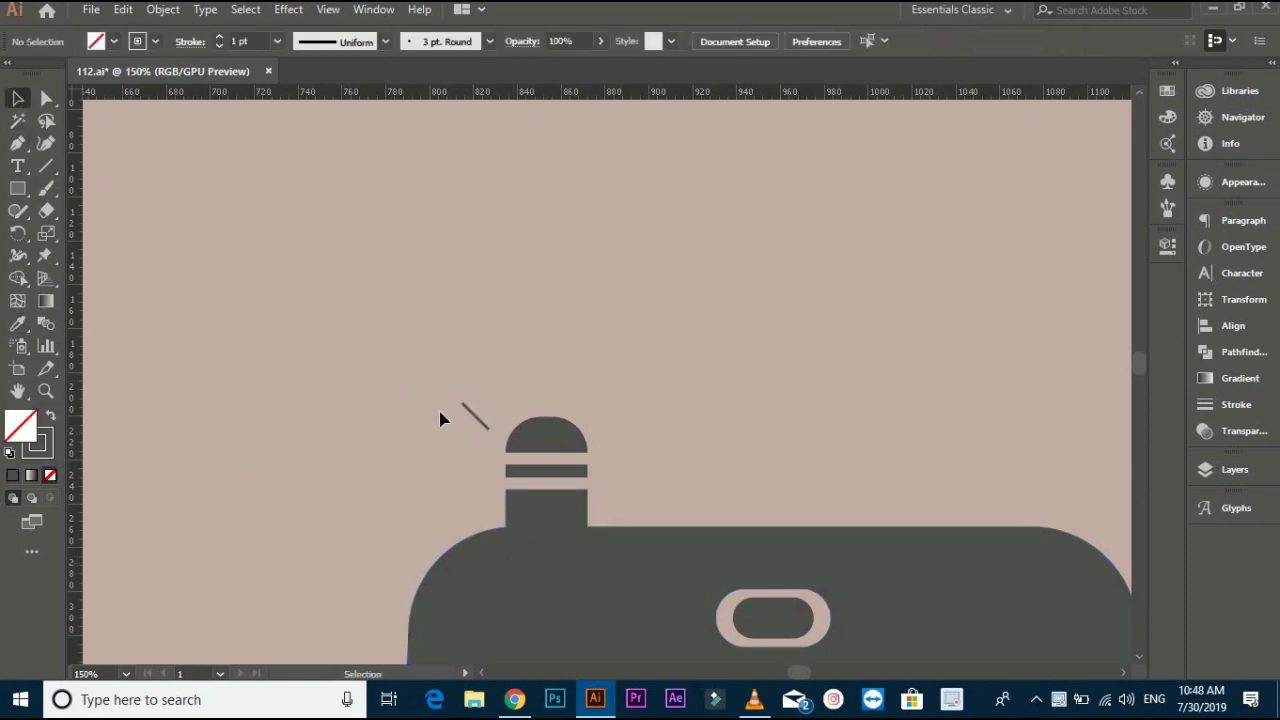
Give the short diagonal line beside the post a 4 pt stroke with the tapered oval width profile
left_click(468, 415)
left_click(218, 37)
left_click(218, 37)
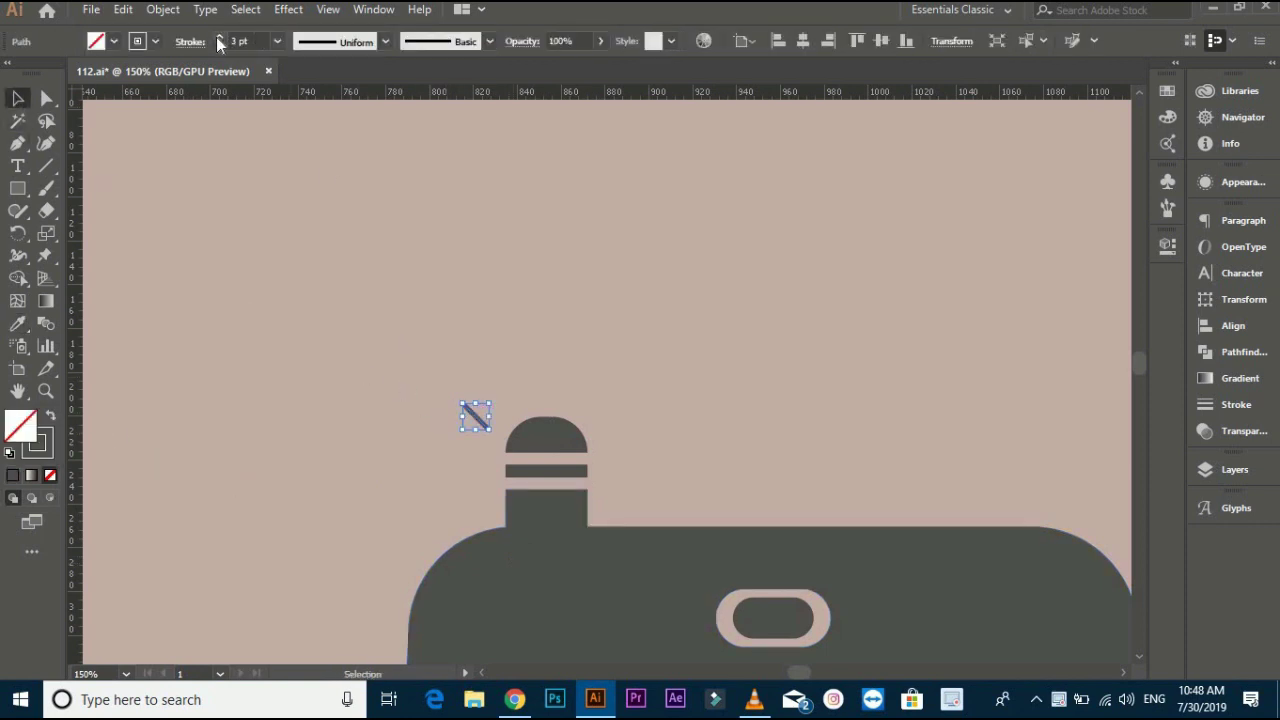
left_click(218, 37)
left_click(218, 37)
left_click(219, 46)
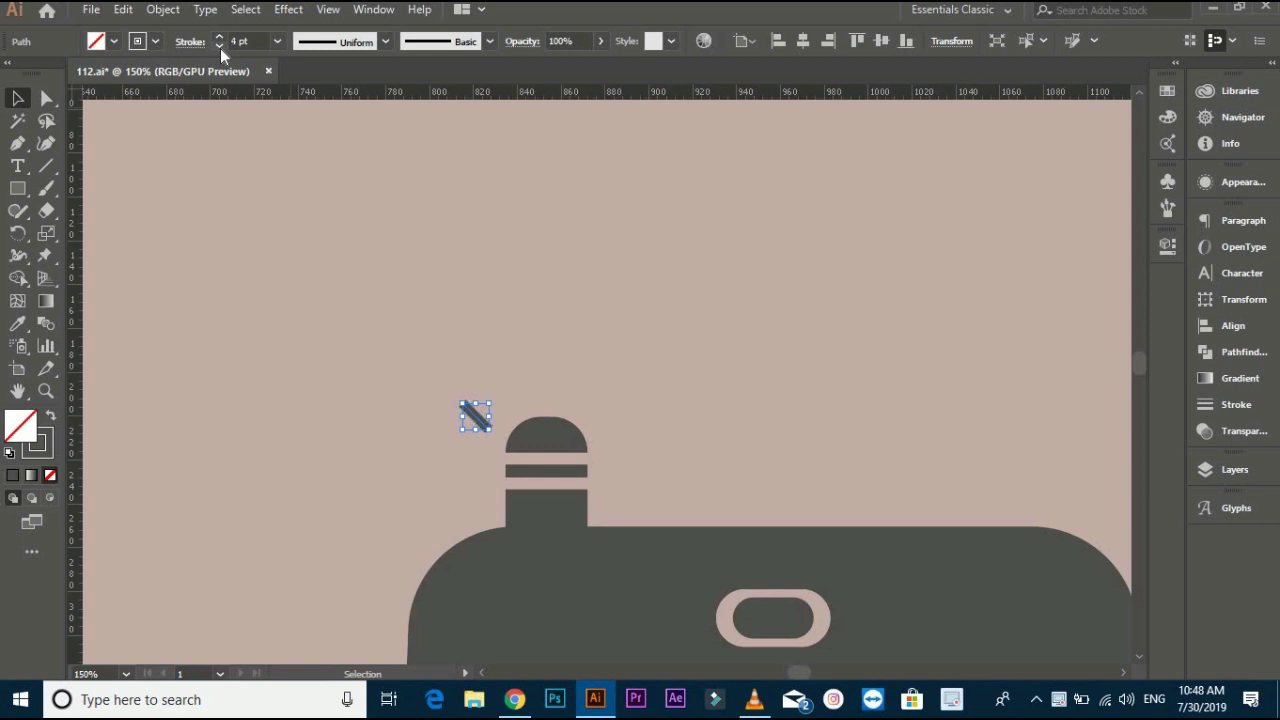
left_click(316, 48)
left_click(320, 98)
left_click(297, 226)
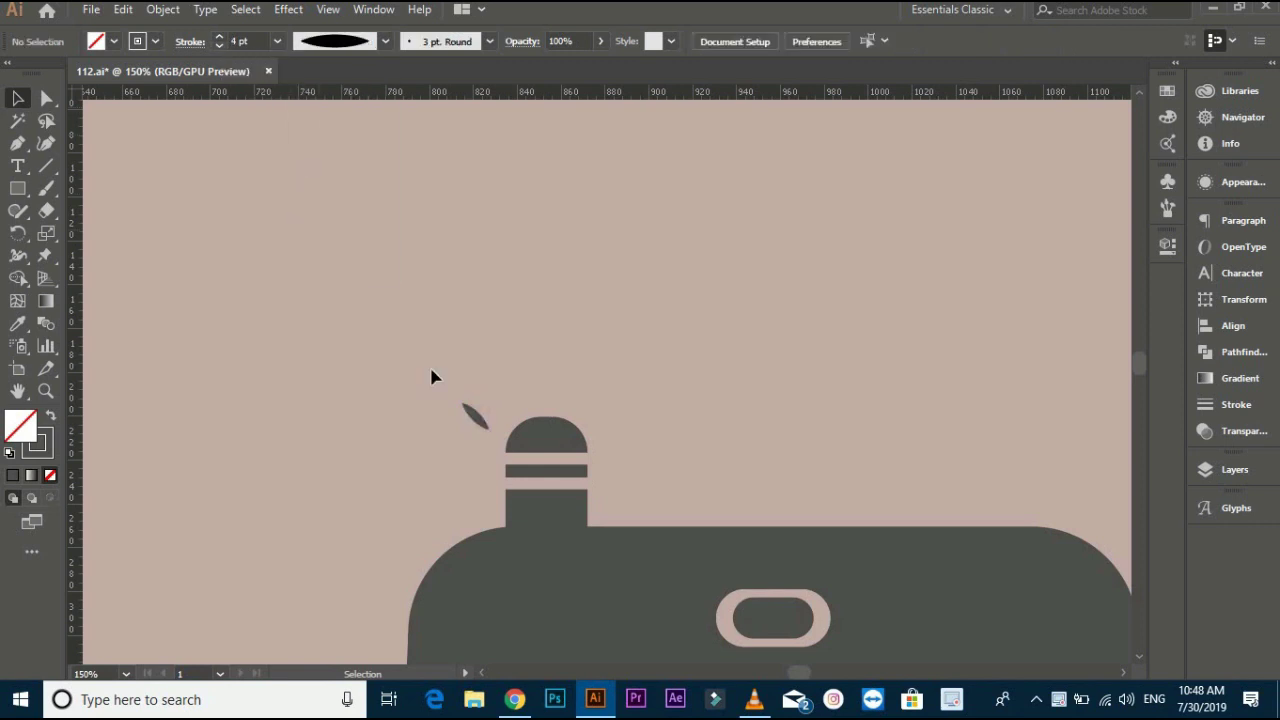
Lengthen the tapered line diagonally outward, away from the striped post
scroll(460, 413, "up", 2)
left_click(465, 423)
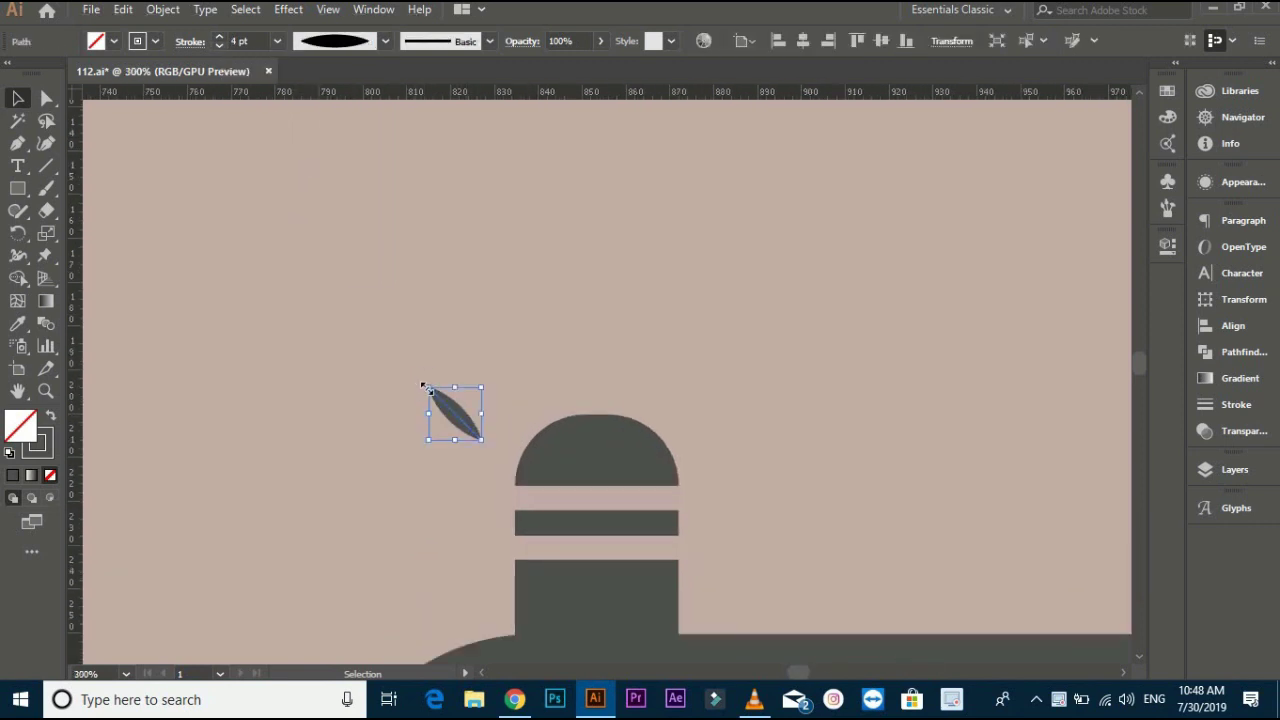
left_click_drag(425, 386, 397, 356)
left_click(347, 370)
scroll(347, 370, "down", 1)
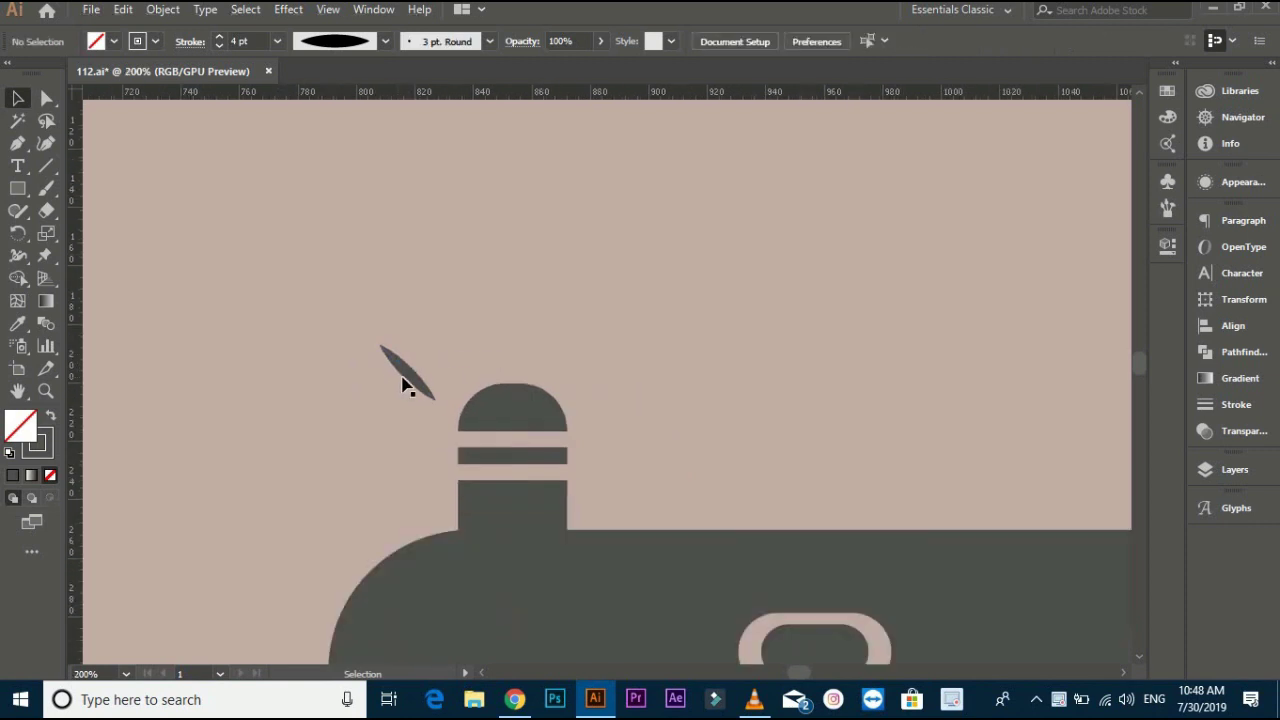
Expand the appearance of the tapered line to turn its stroke into a filled shape
left_click(407, 378)
left_click(168, 10)
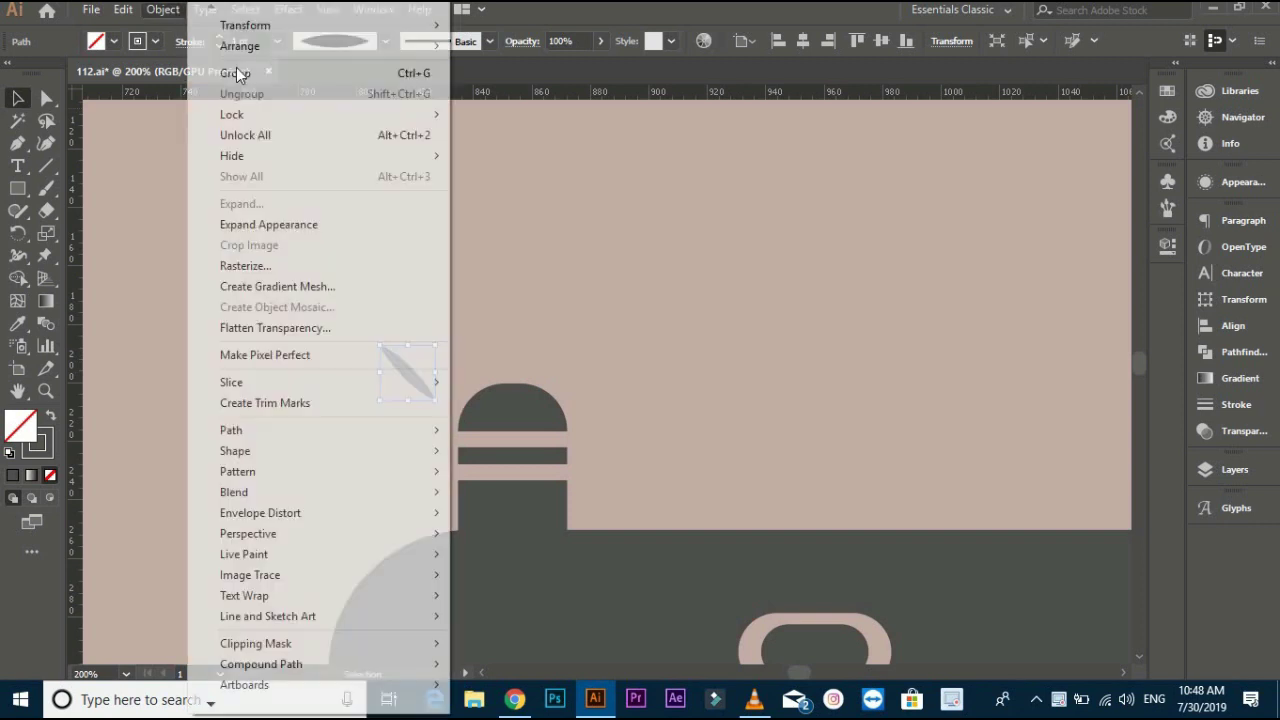
left_click(265, 224)
left_click(466, 254)
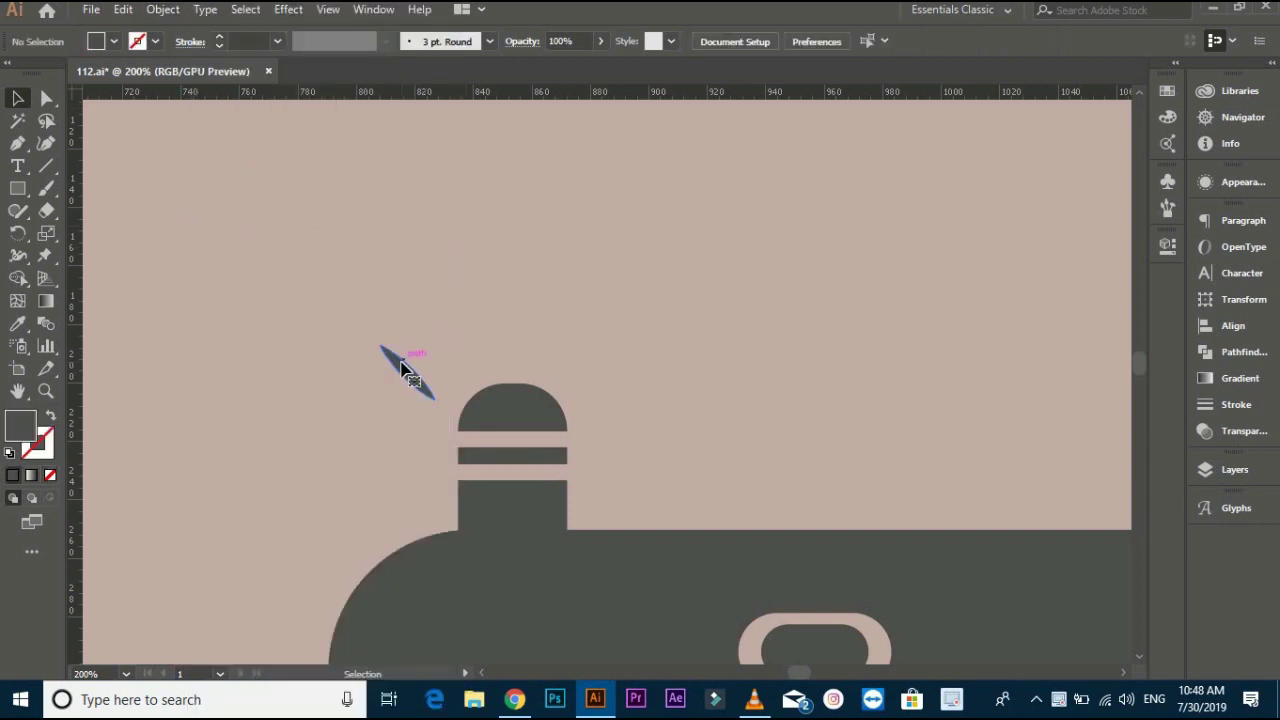
Create a copy of the tapered shape rotated -19° about the center of the post's domed cap
left_click(410, 368)
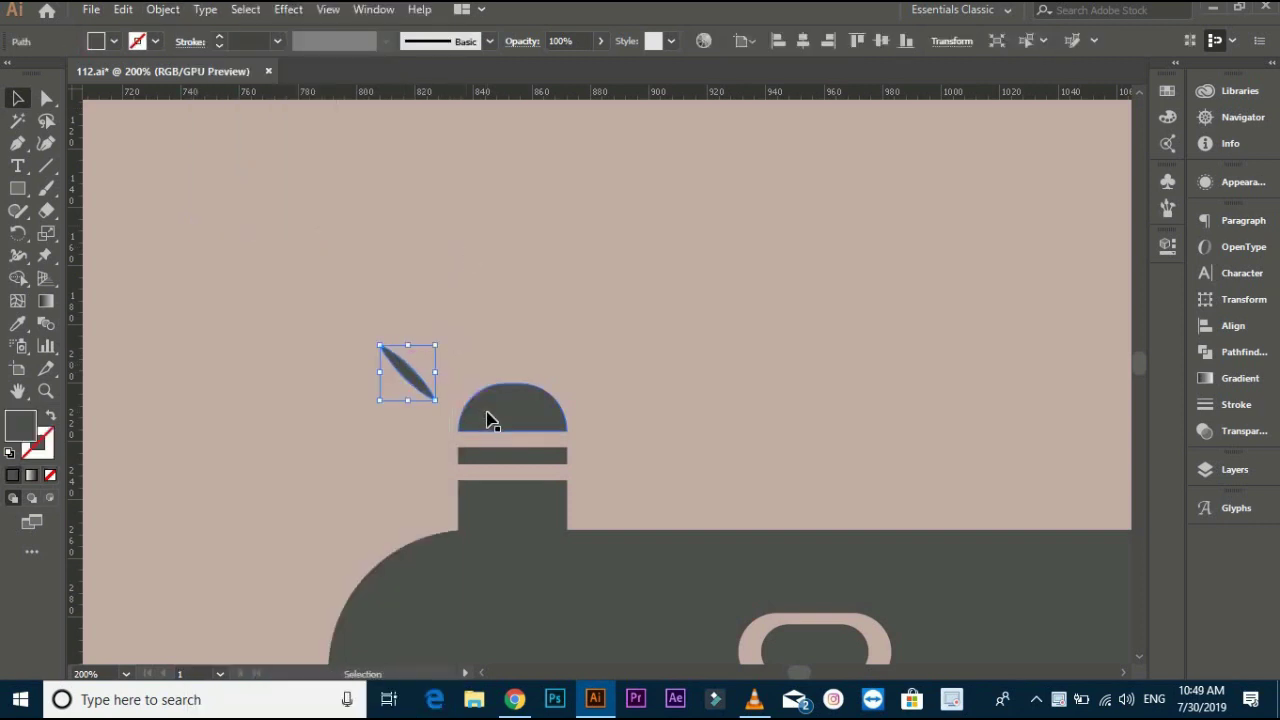
left_click(20, 232)
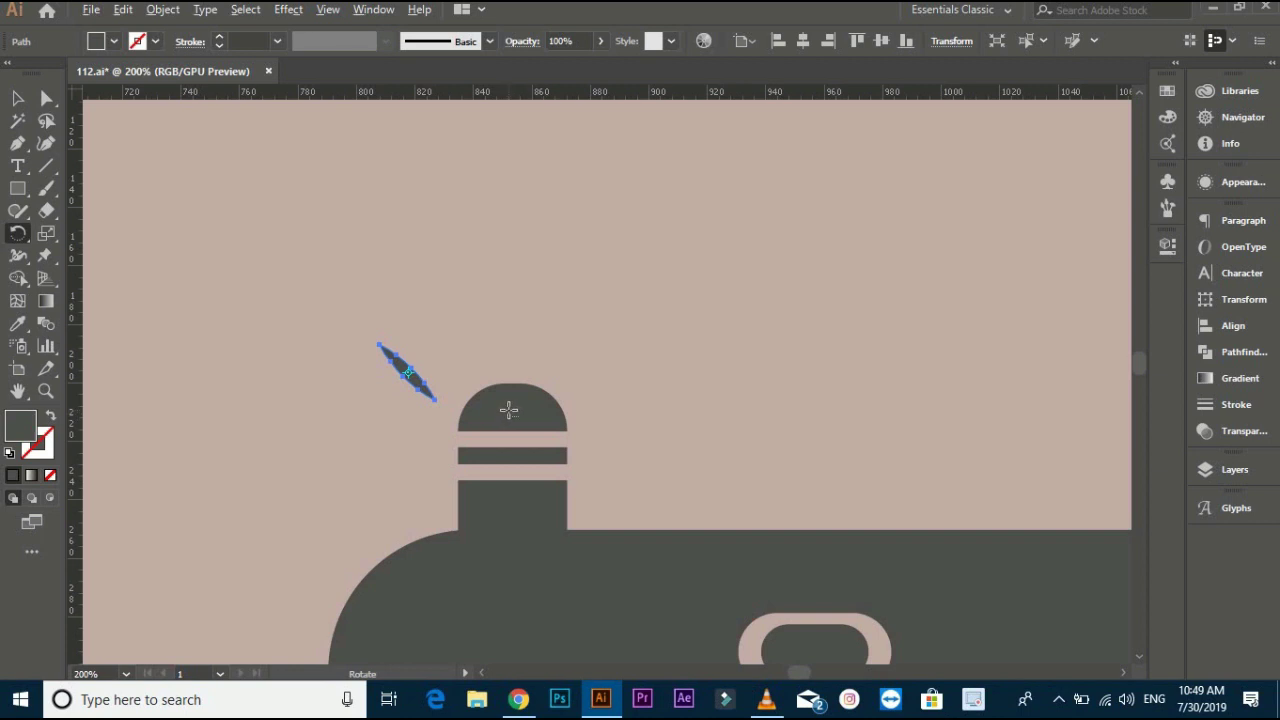
left_click(510, 410, "alt")
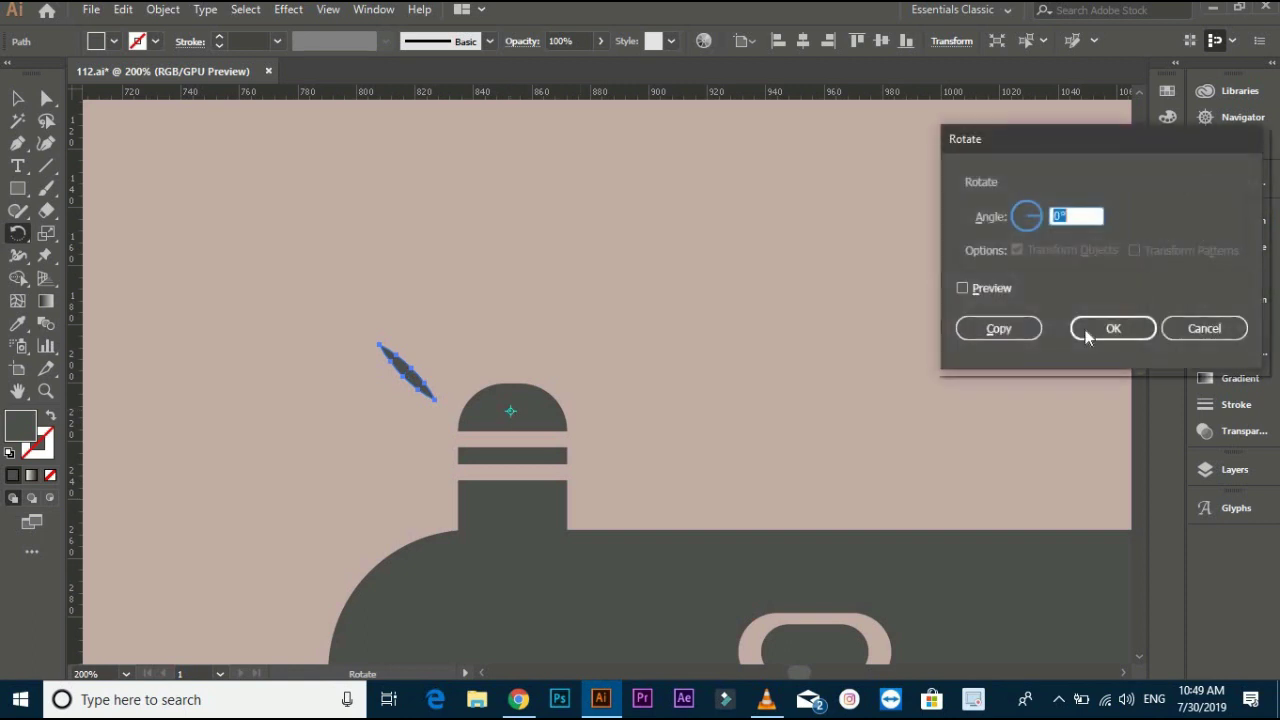
left_click(1006, 289)
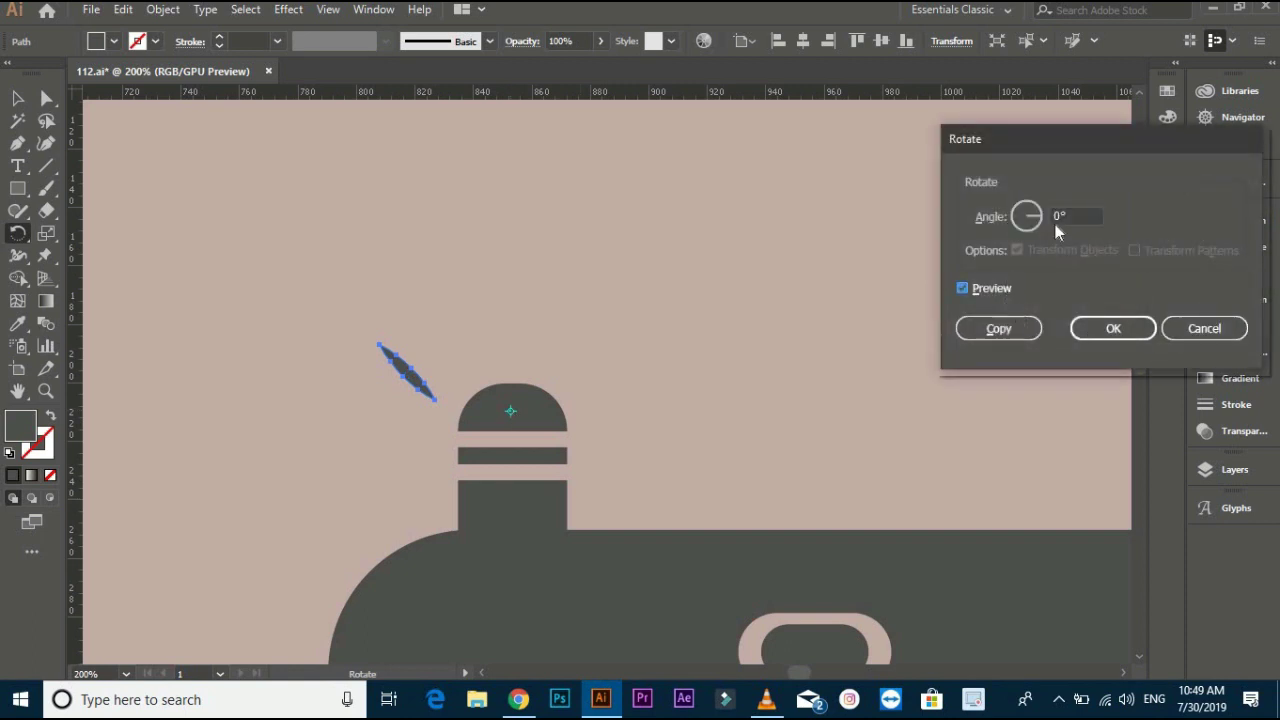
type("4")
key("Tab")
key("Down")
key("Down")
key("Down")
key("Down")
key("Down")
key("Down")
key("Down")
key("Down")
key("Down")
key("Down")
key("Down")
key("Down")
key("Down")
key("Down")
key("Down")
key("Down")
key("Down")
key("Down")
key("Down")
key("Down")
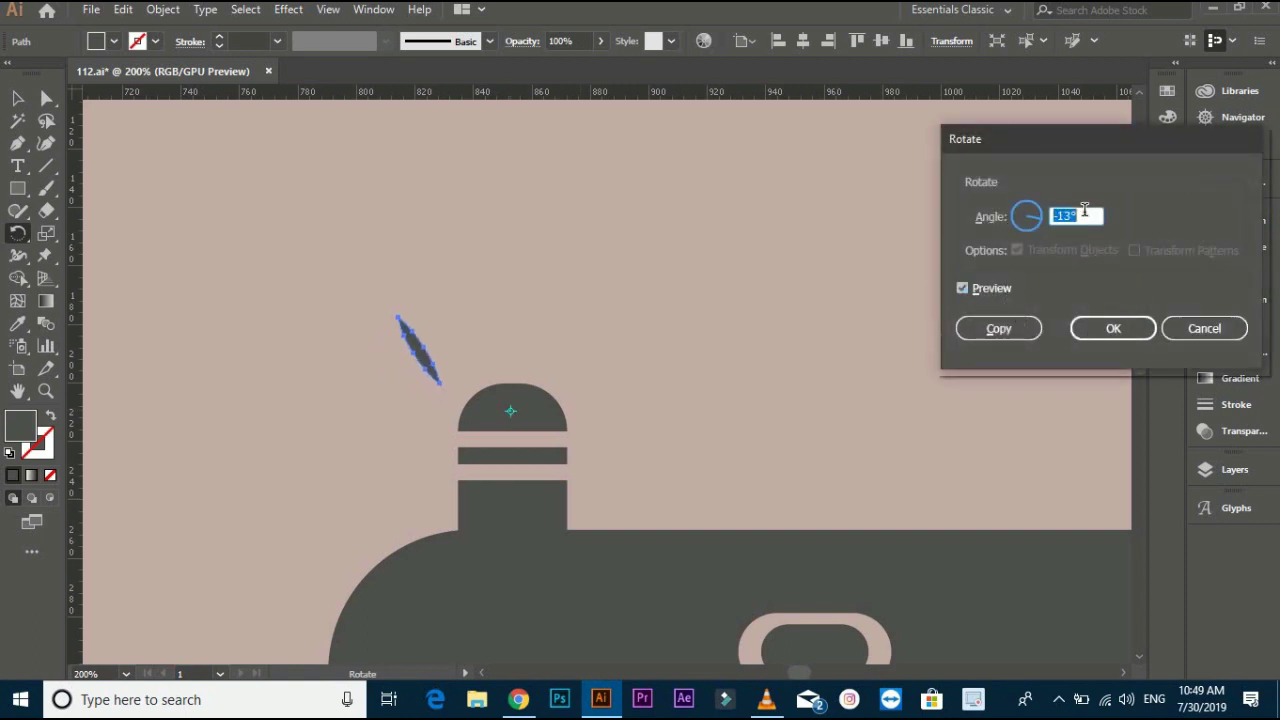
left_click(1014, 329)
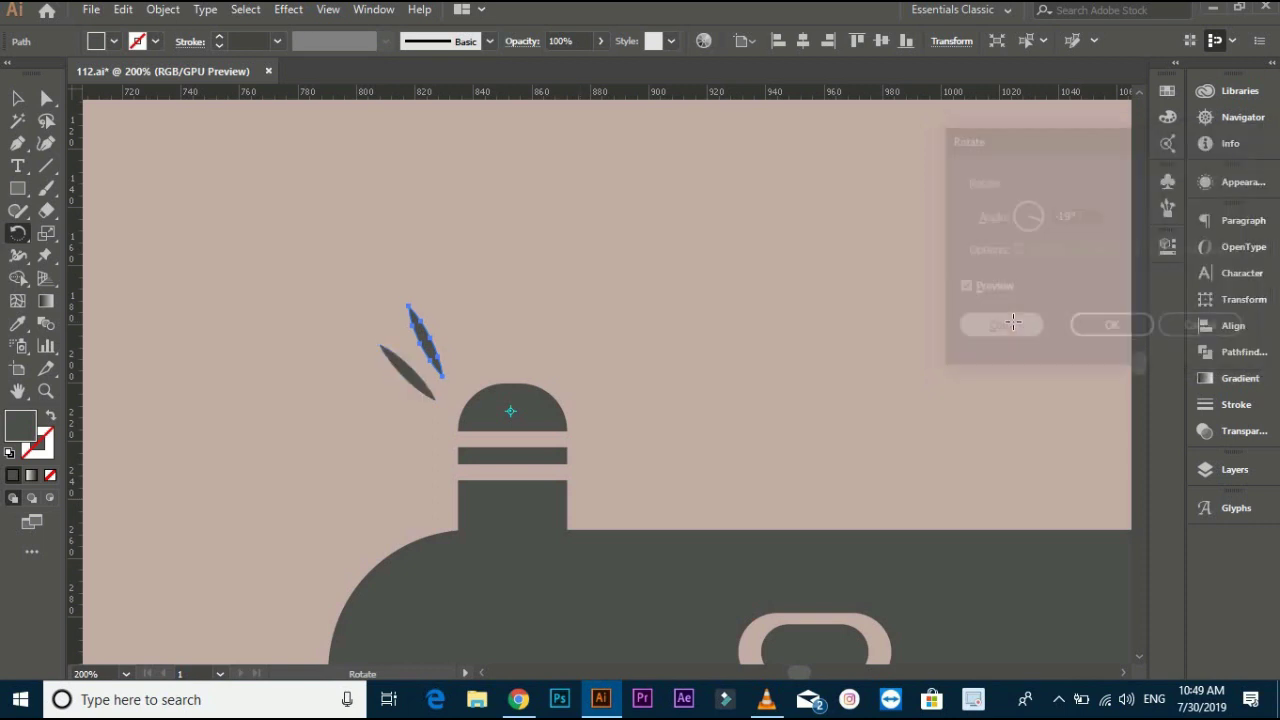
Repeat the rotated copy eight more times to fan the tapered shapes around the post's domed cap
key("ctrl+d")
key("ctrl+d")
key("ctrl+d")
key("ctrl+d")
key("ctrl+d")
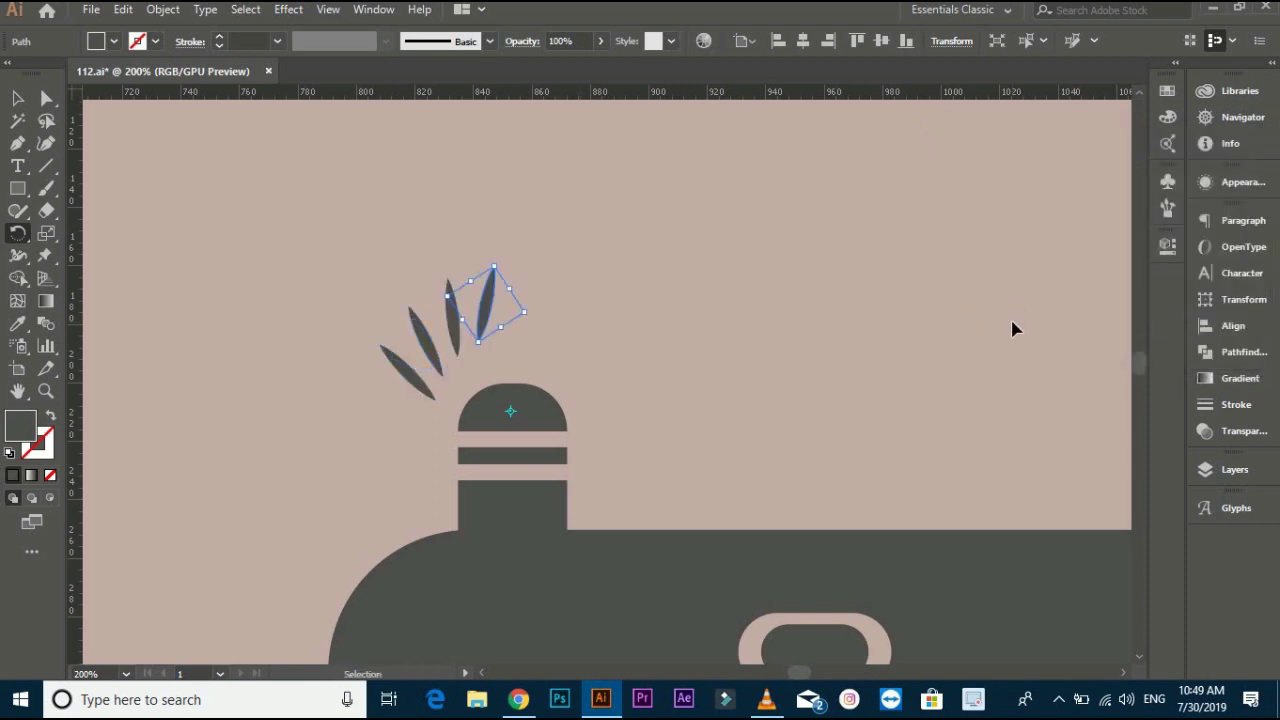
key("ctrl+d")
key("ctrl+d")
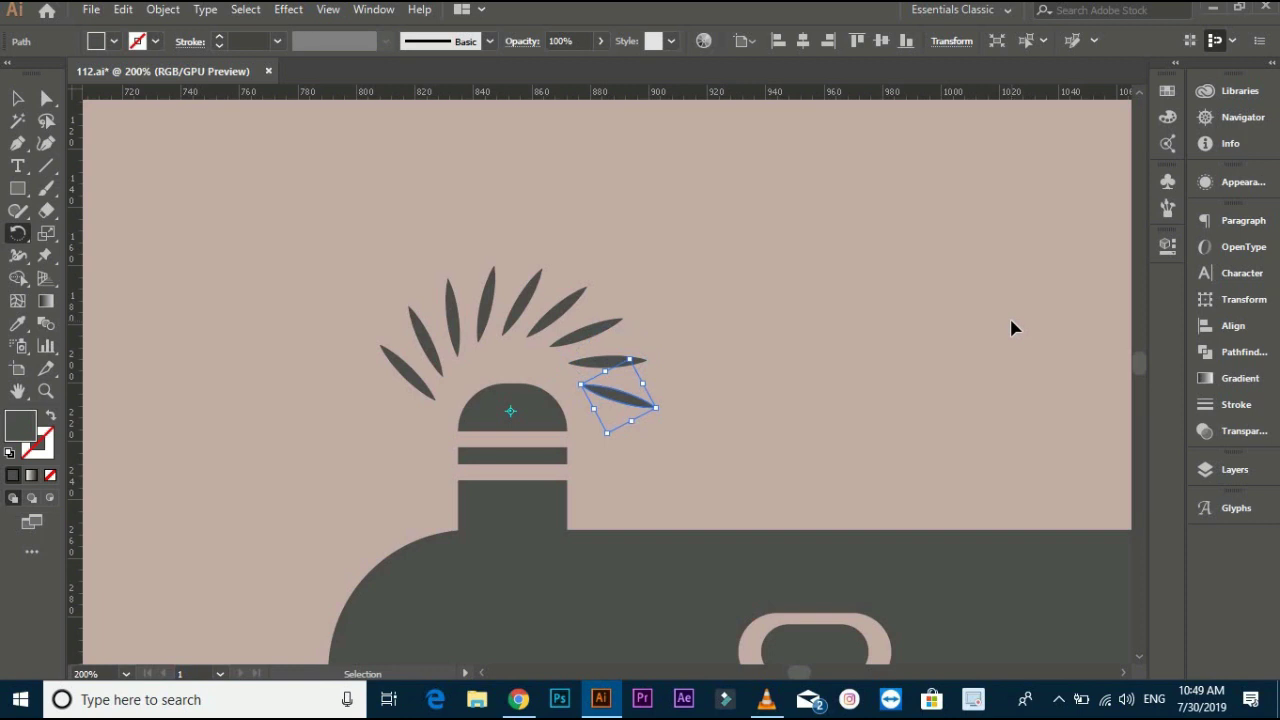
key("ctrl+d")
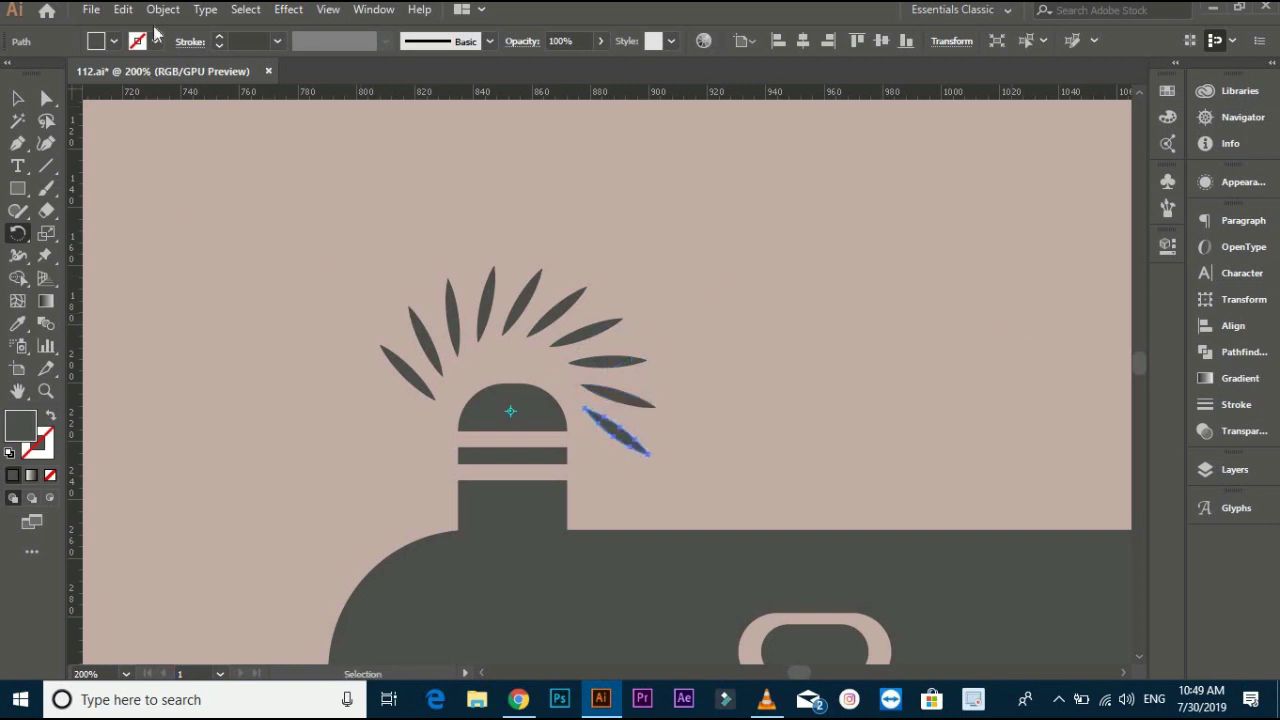
key("v")
left_click(305, 278)
scroll(305, 278, "down", 4)
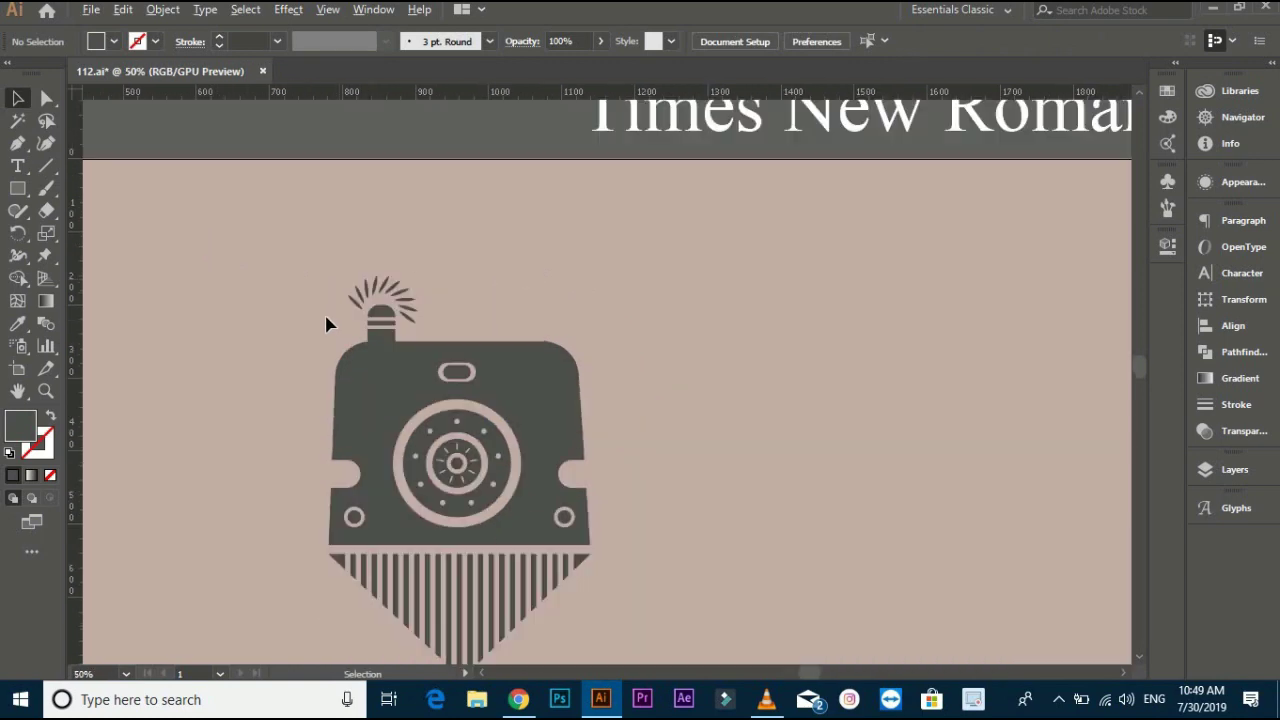
left_click_drag(326, 323, 403, 231)
scroll(421, 241, "down", 1)
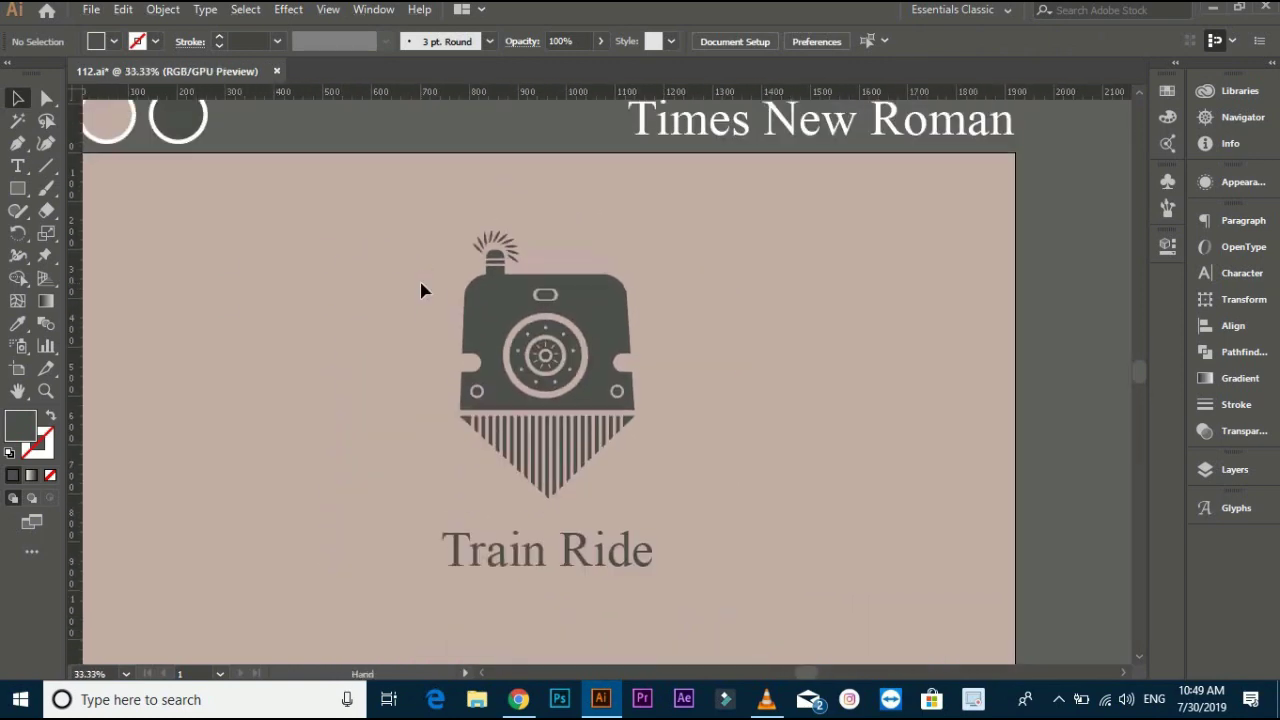
left_click_drag(434, 297, 437, 279)
scroll(437, 279, "down", 1)
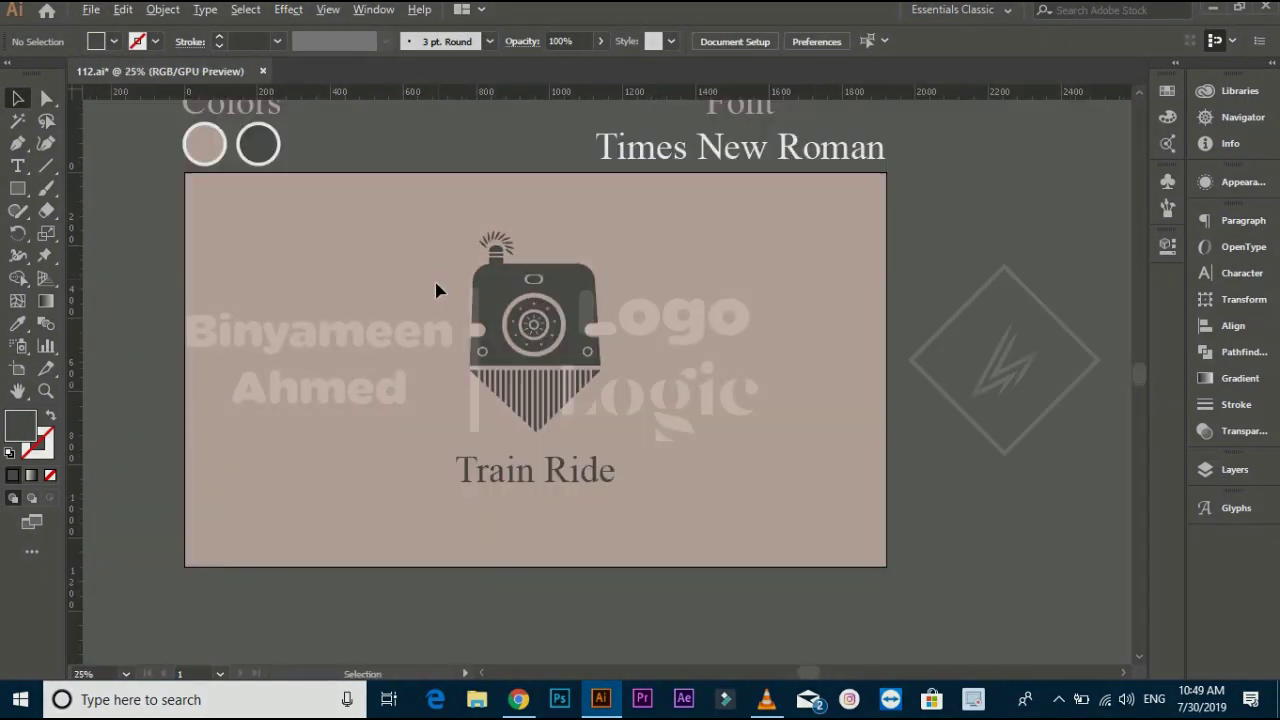